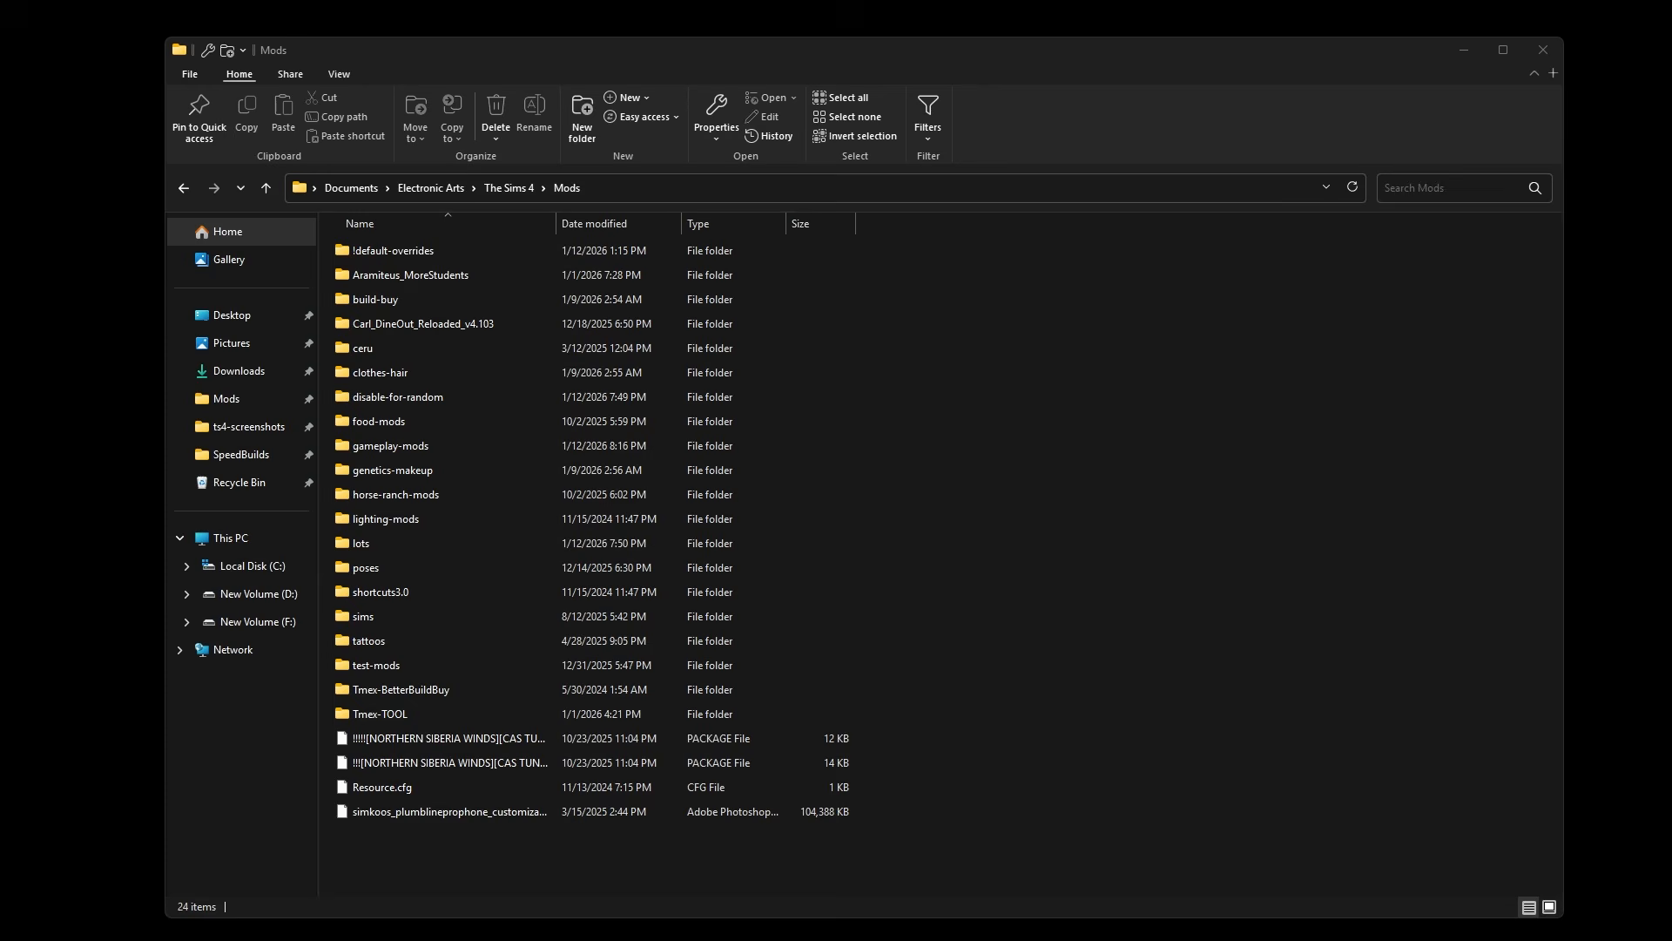
pyautogui.moveTo(964, 57); pyautogui.dragTo(925, 56)
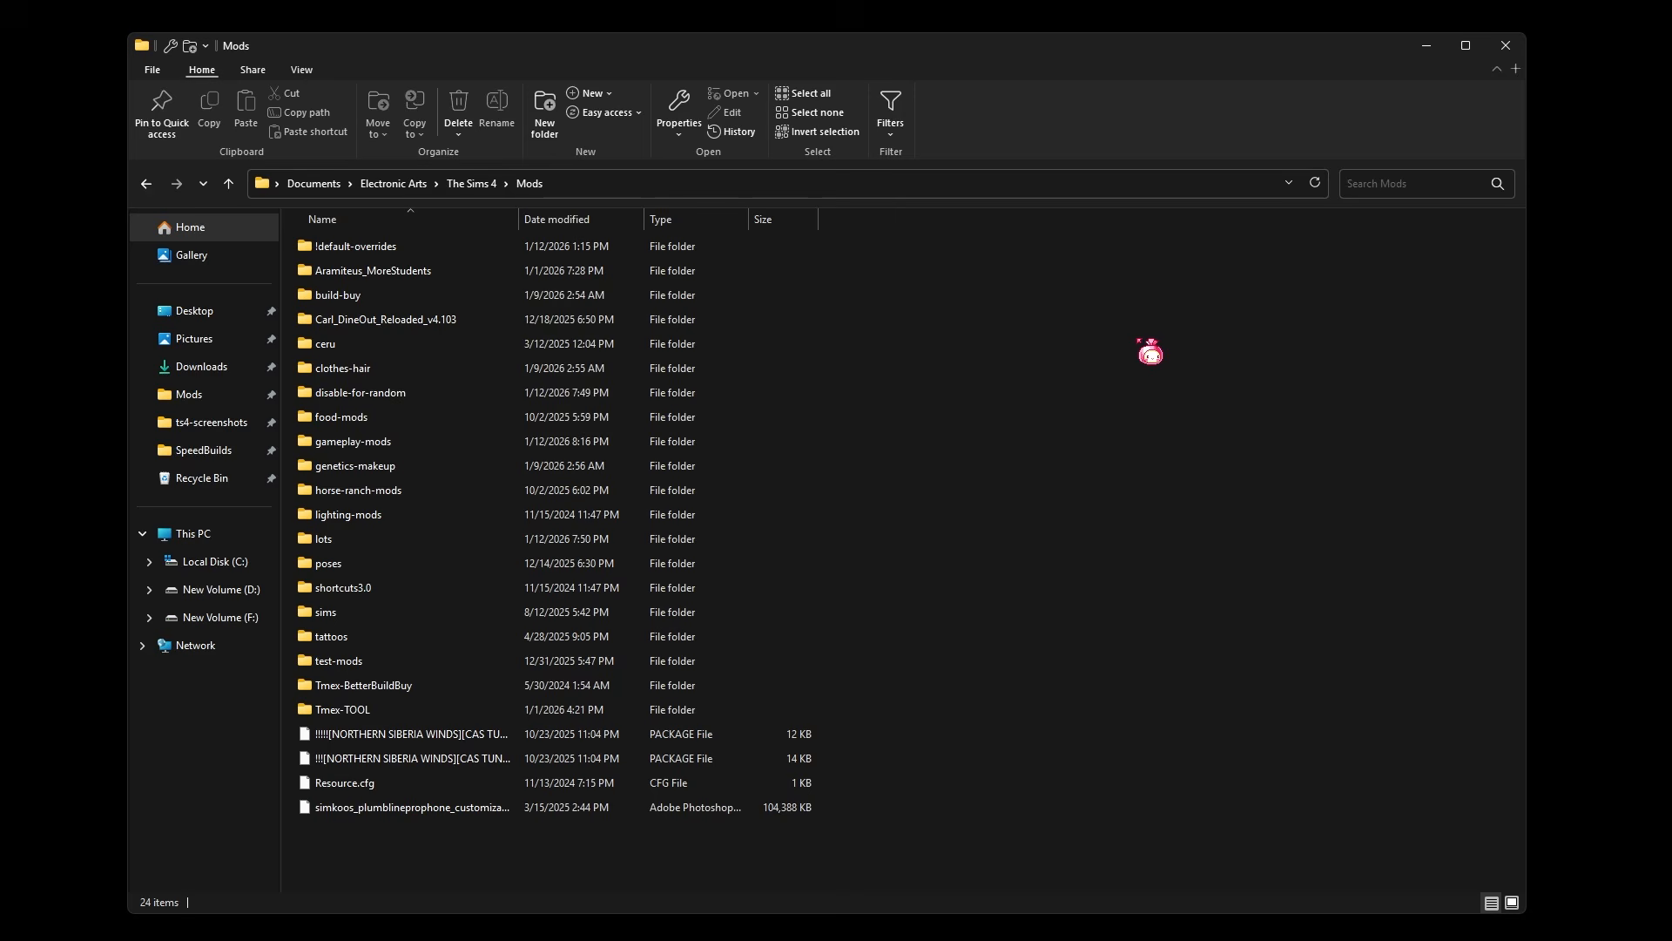
pyautogui.moveTo(70, 937)
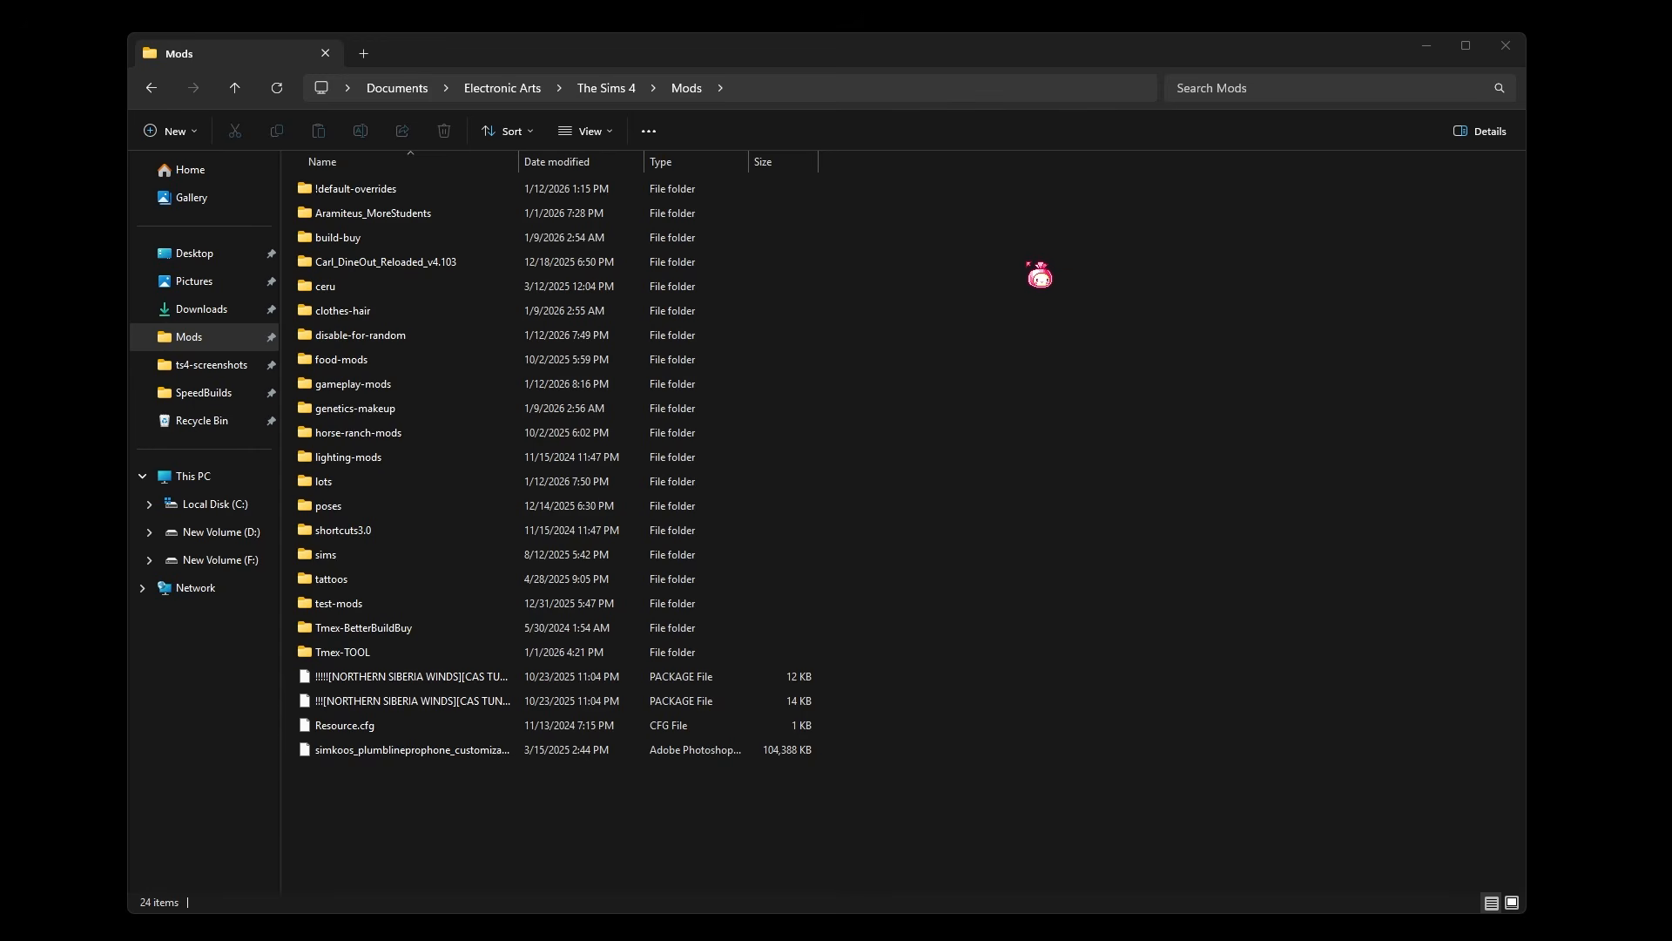
# - Open the disable-for-random folder and view the available actions for the four filippovnabey_supersonic package files
pyautogui.doubleClick(481, 341)
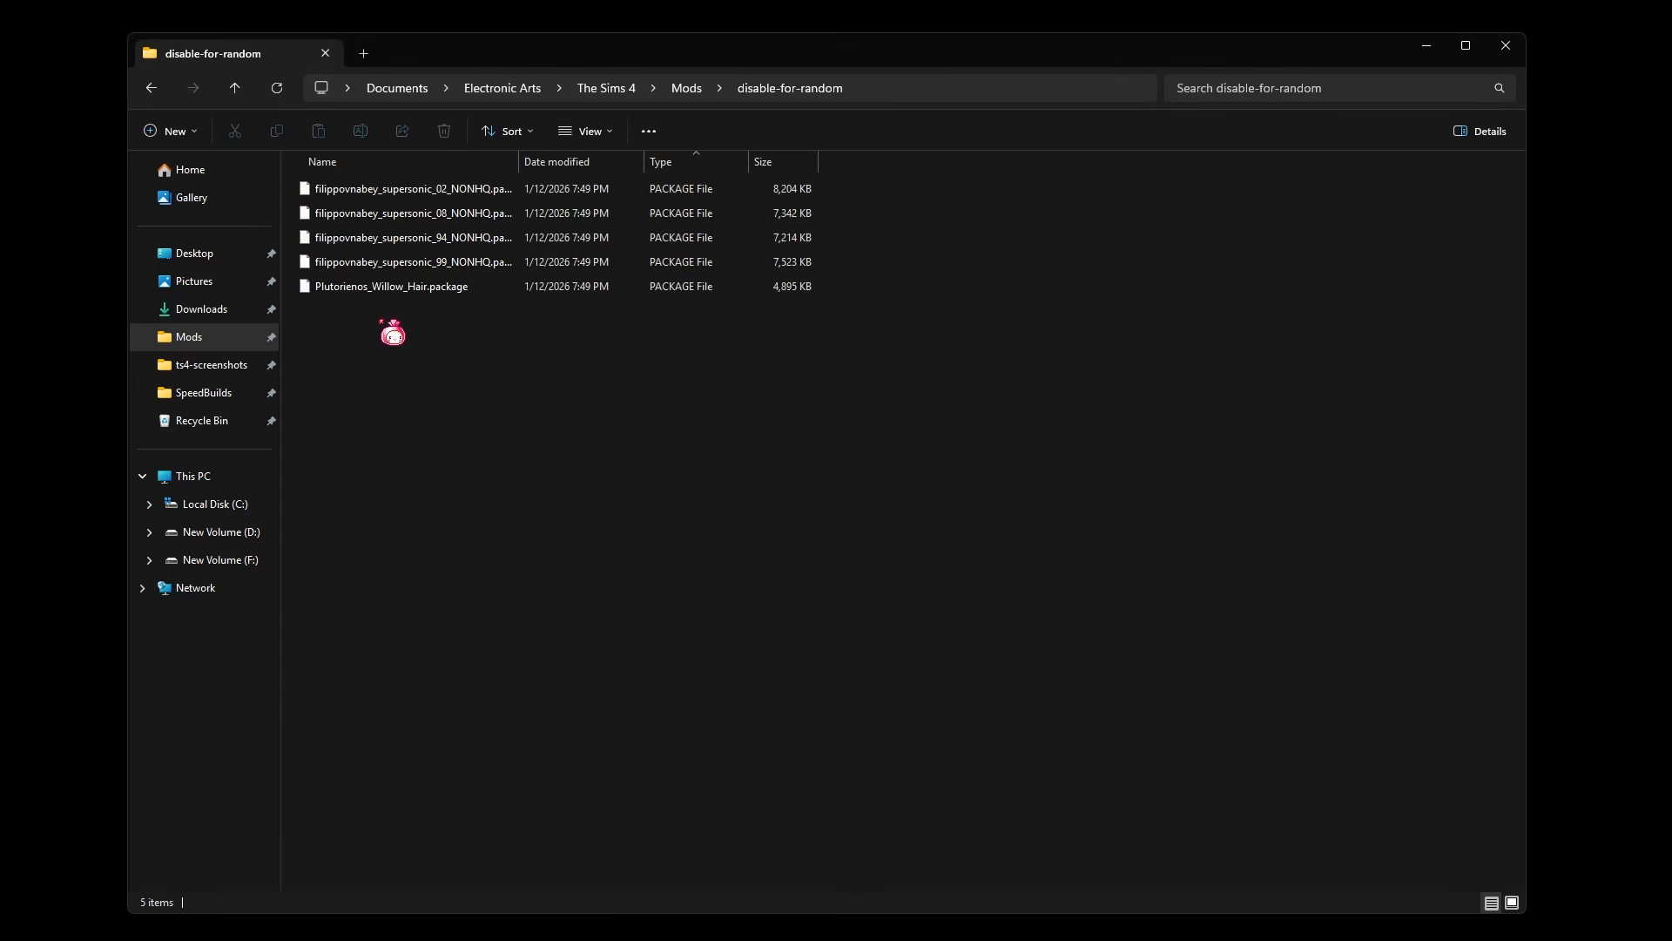
pyautogui.moveTo(847, 186); pyautogui.dragTo(760, 266)
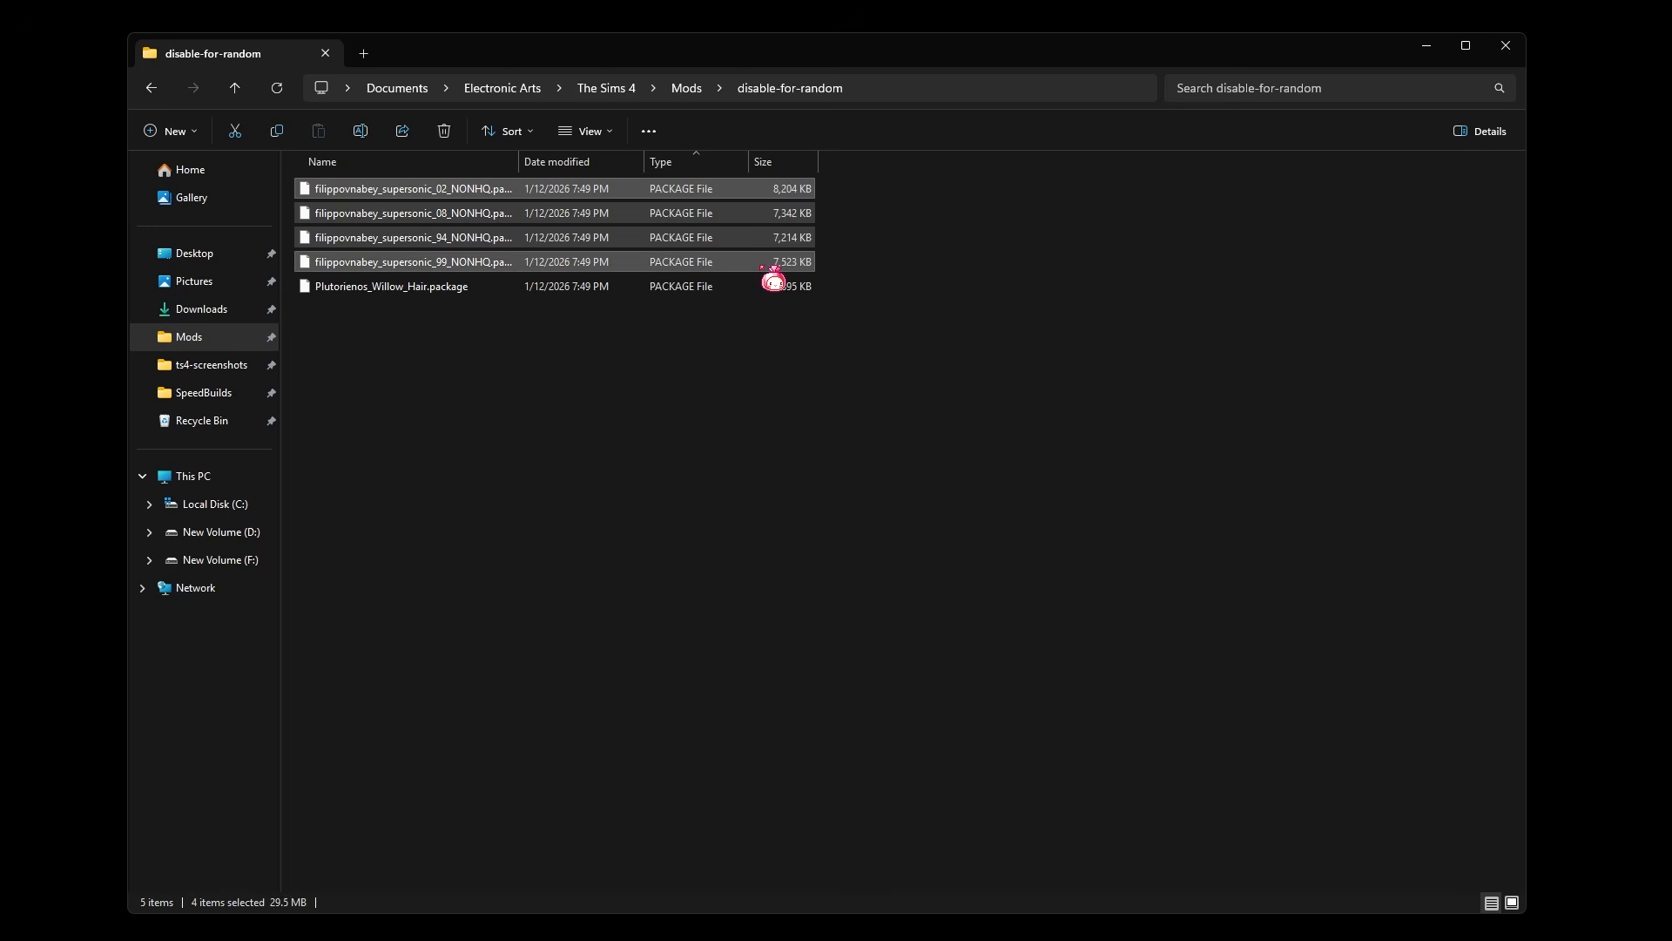
pyautogui.rightClick(427, 219)
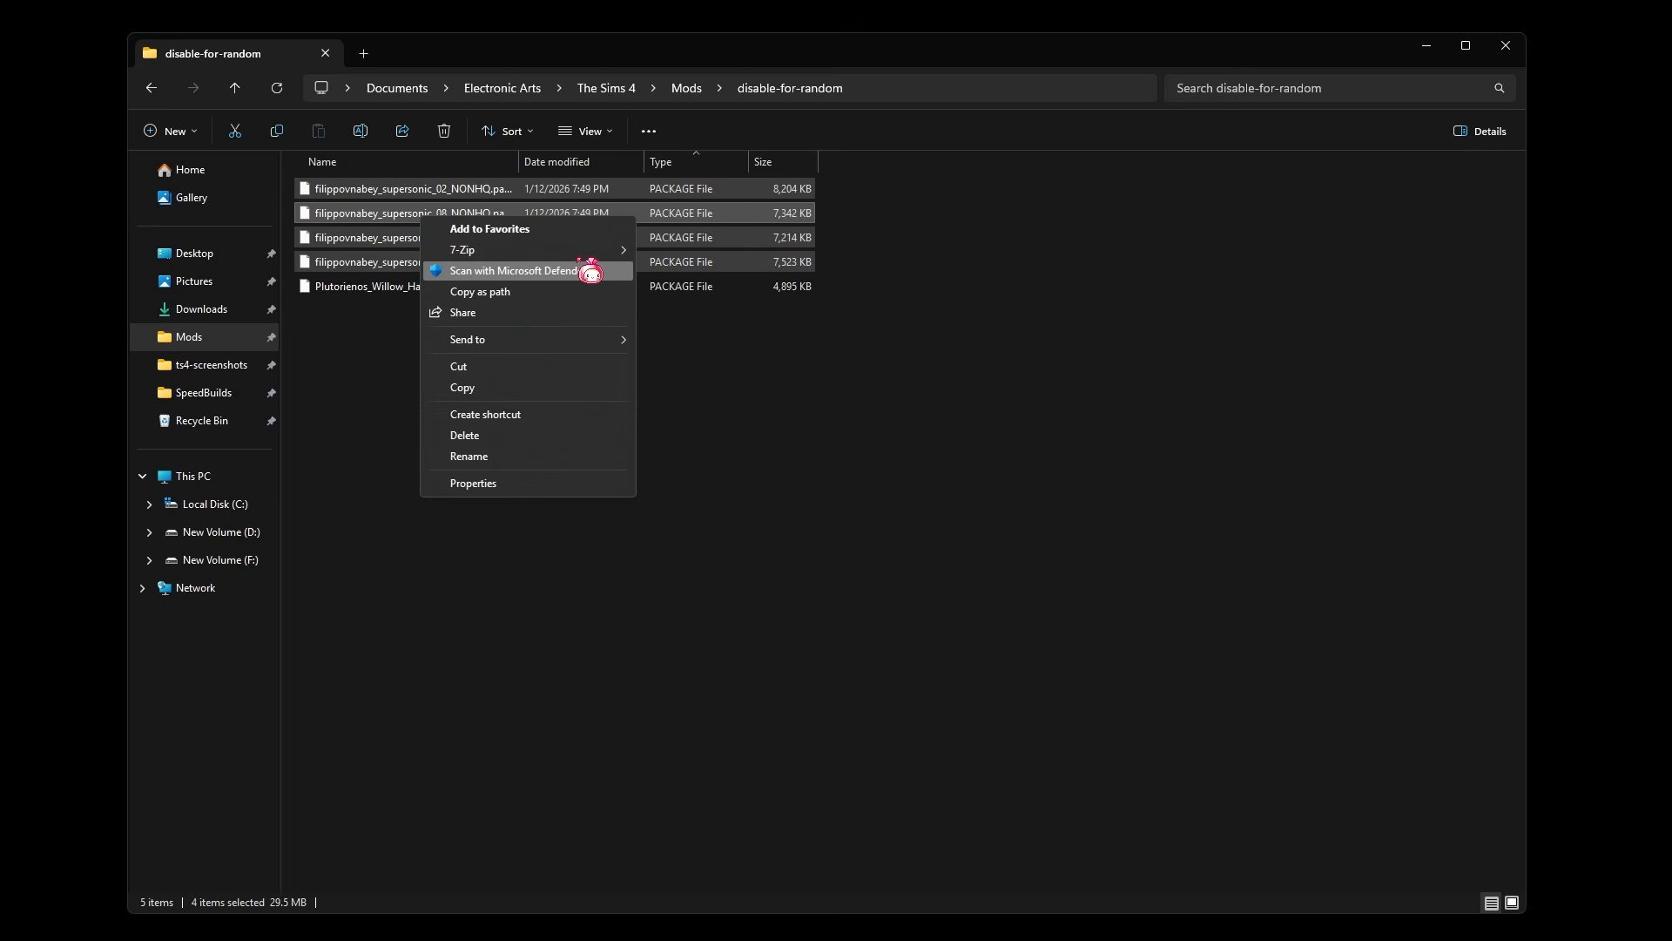
pyautogui.click(967, 297)
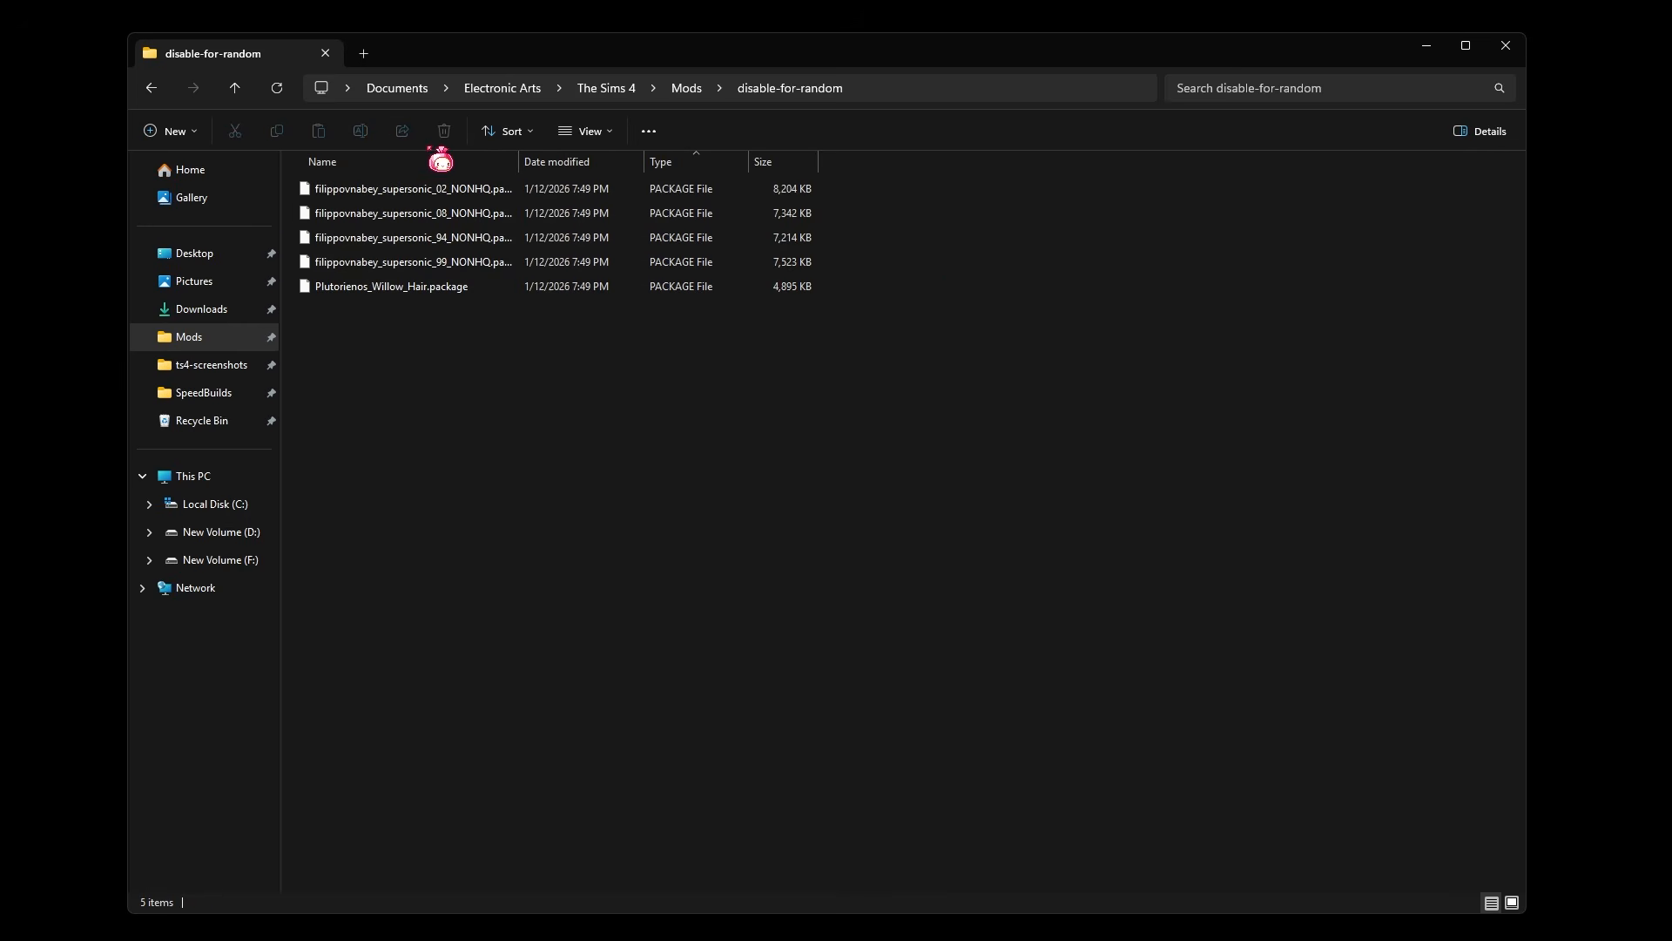
# - Move the four filippovnabey_supersonic package files from disable-for-random up into the Mods folder and open Mods
pyautogui.moveTo(895, 187); pyautogui.dragTo(786, 268)
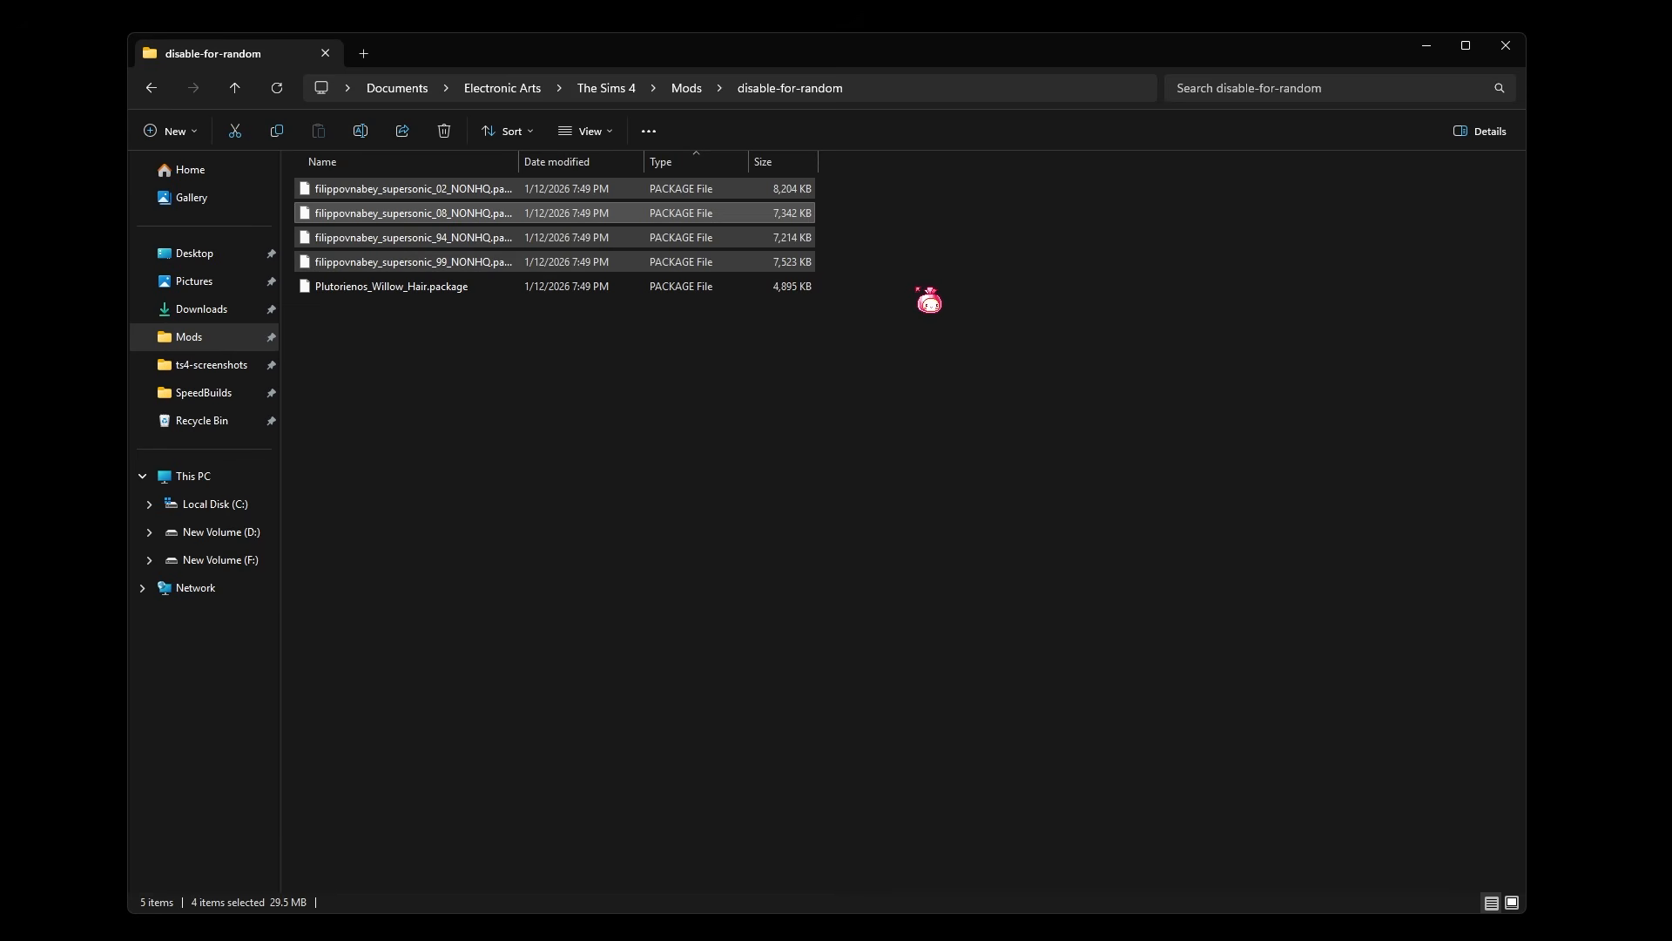
pyautogui.moveTo(764, 209); pyautogui.dragTo(693, 103)
pyautogui.click(687, 88)
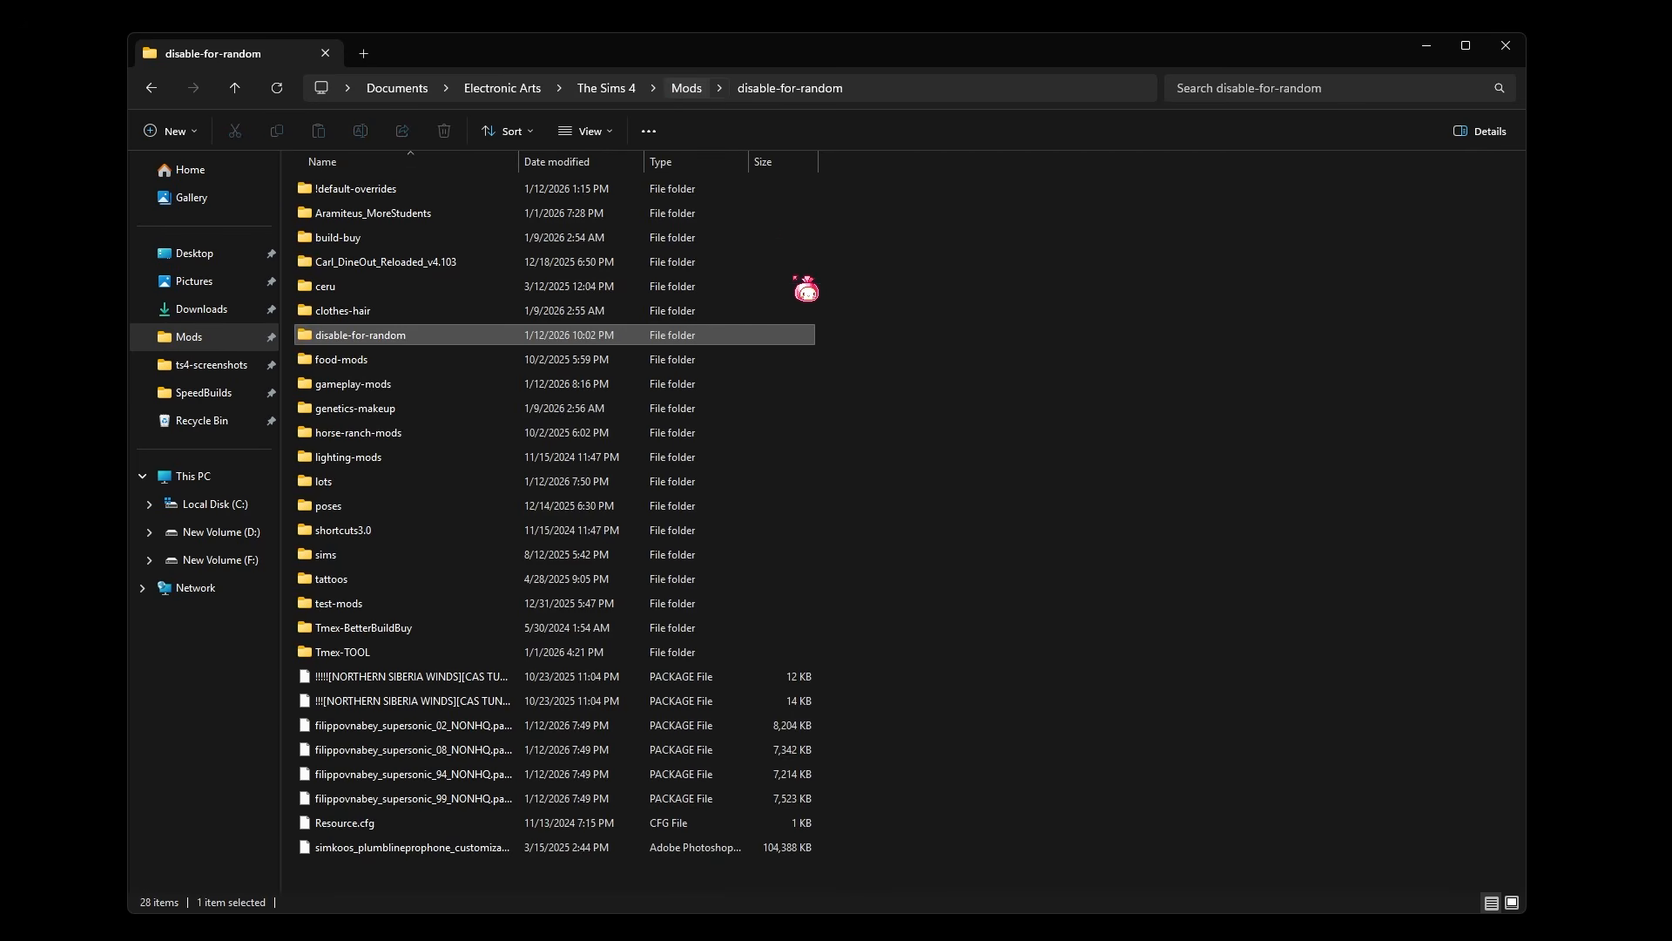
# - Return the four filippovnabey_supersonic package files from Mods to the disable-for-random folder
pyautogui.moveTo(305, 725); pyautogui.dragTo(587, 806)
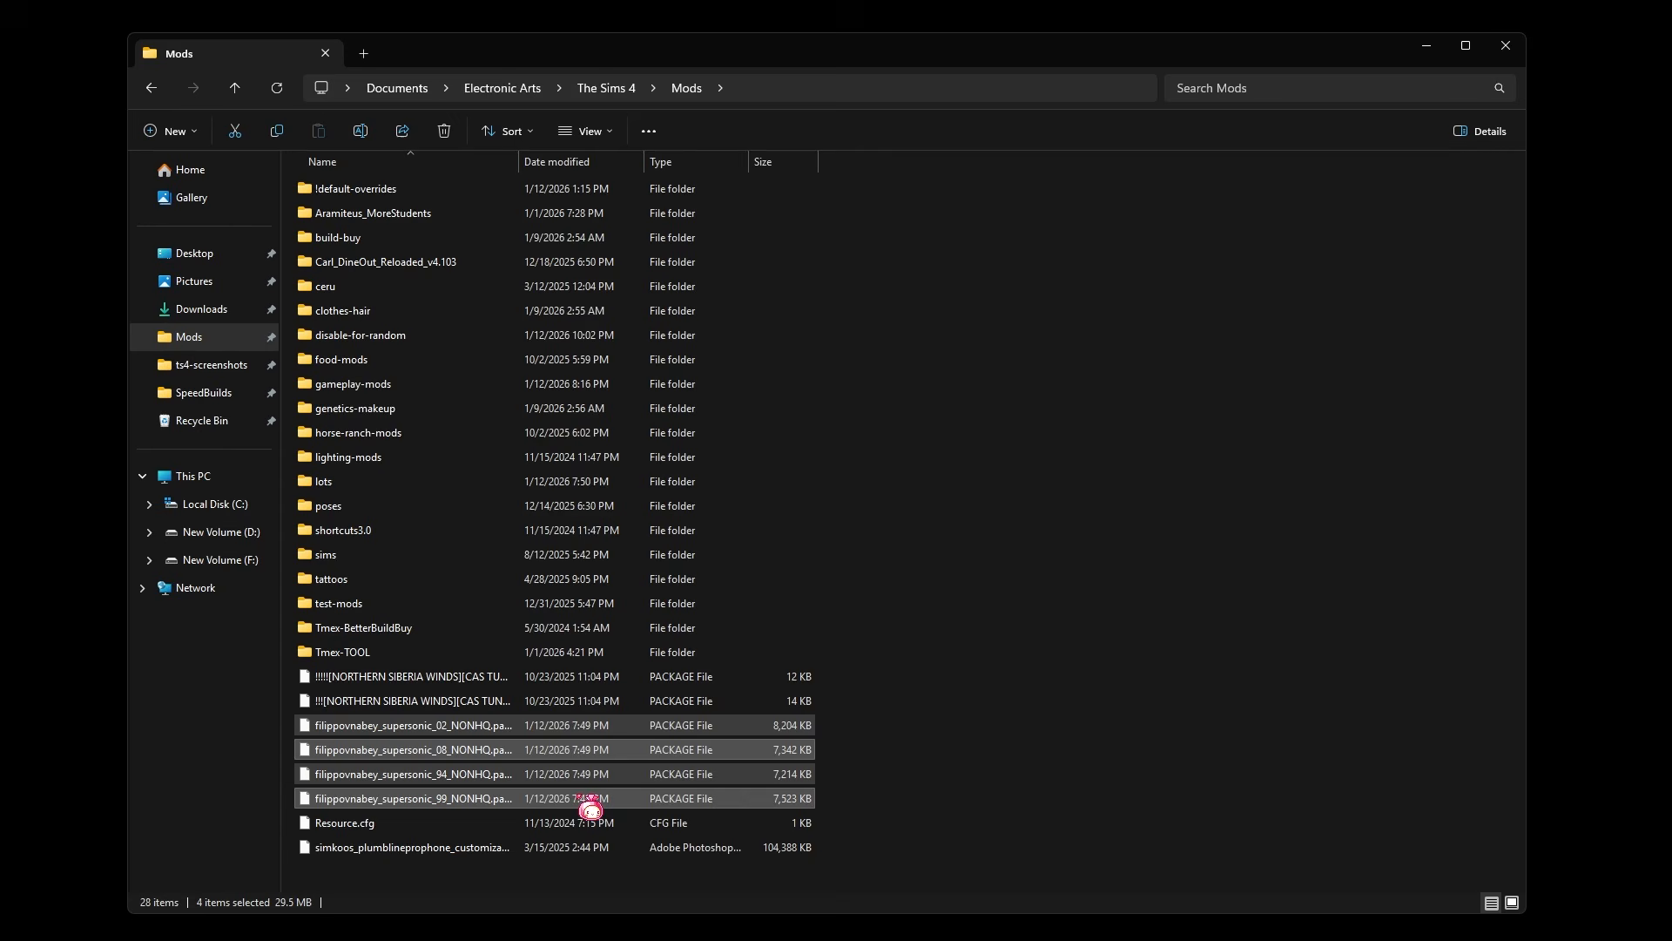
pyautogui.press('Delete')
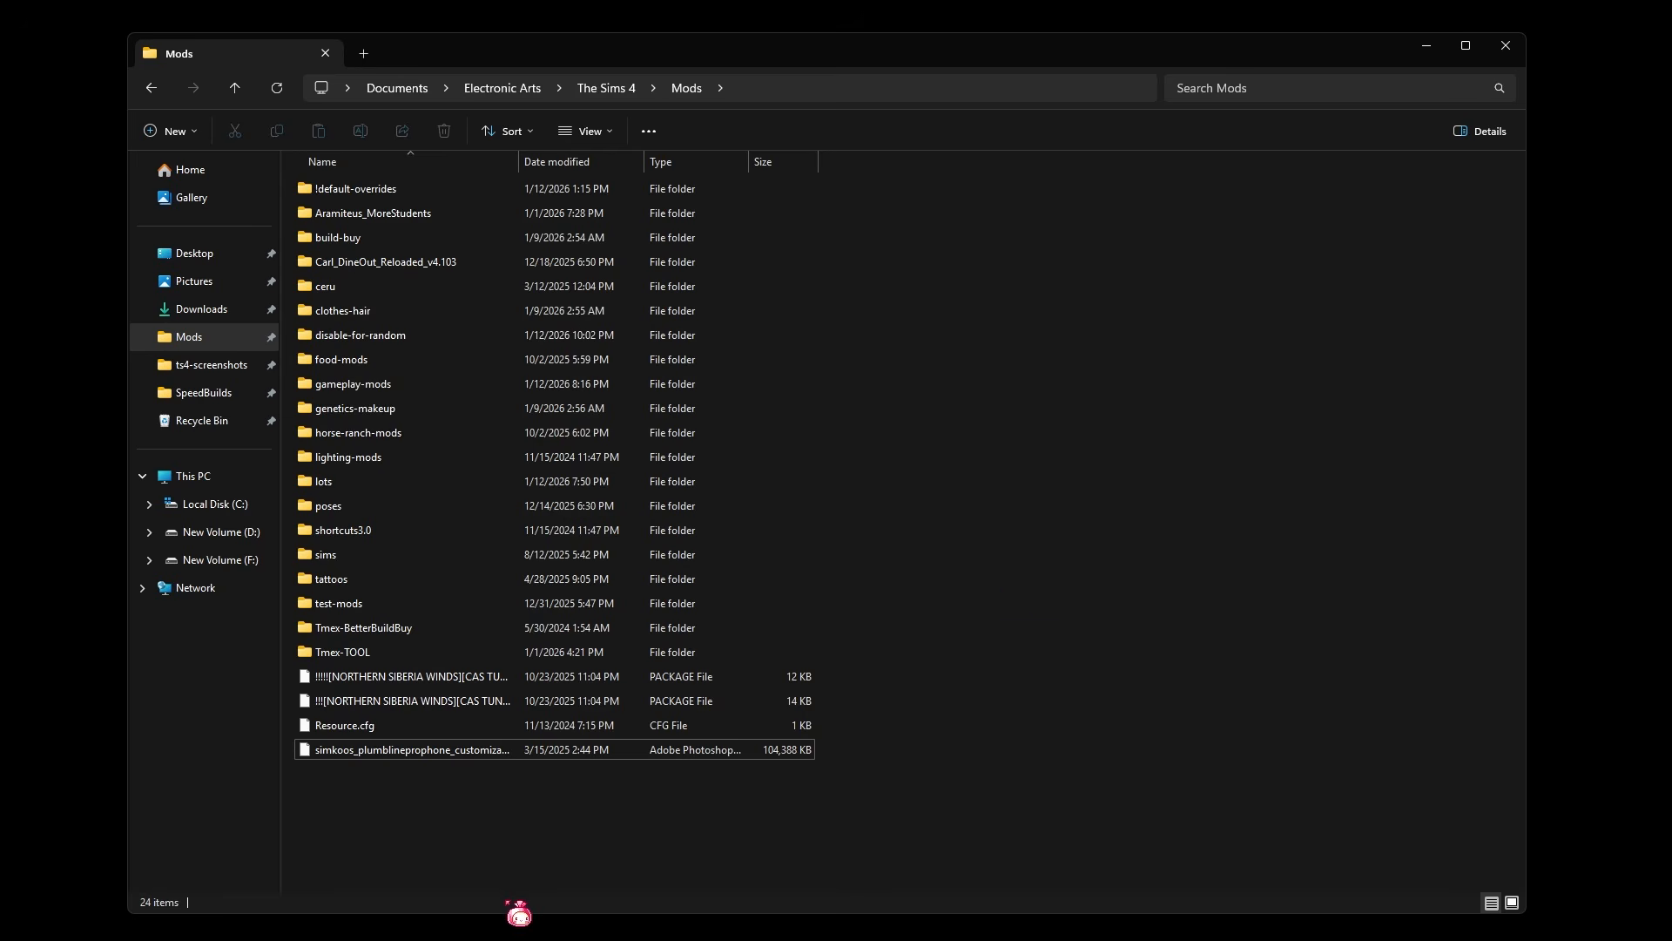
# - Switch to StartAllBack configuration, set the Explorer style to Win10 Ribbon UI, and close the configuration window
pyautogui.click(340, 925)
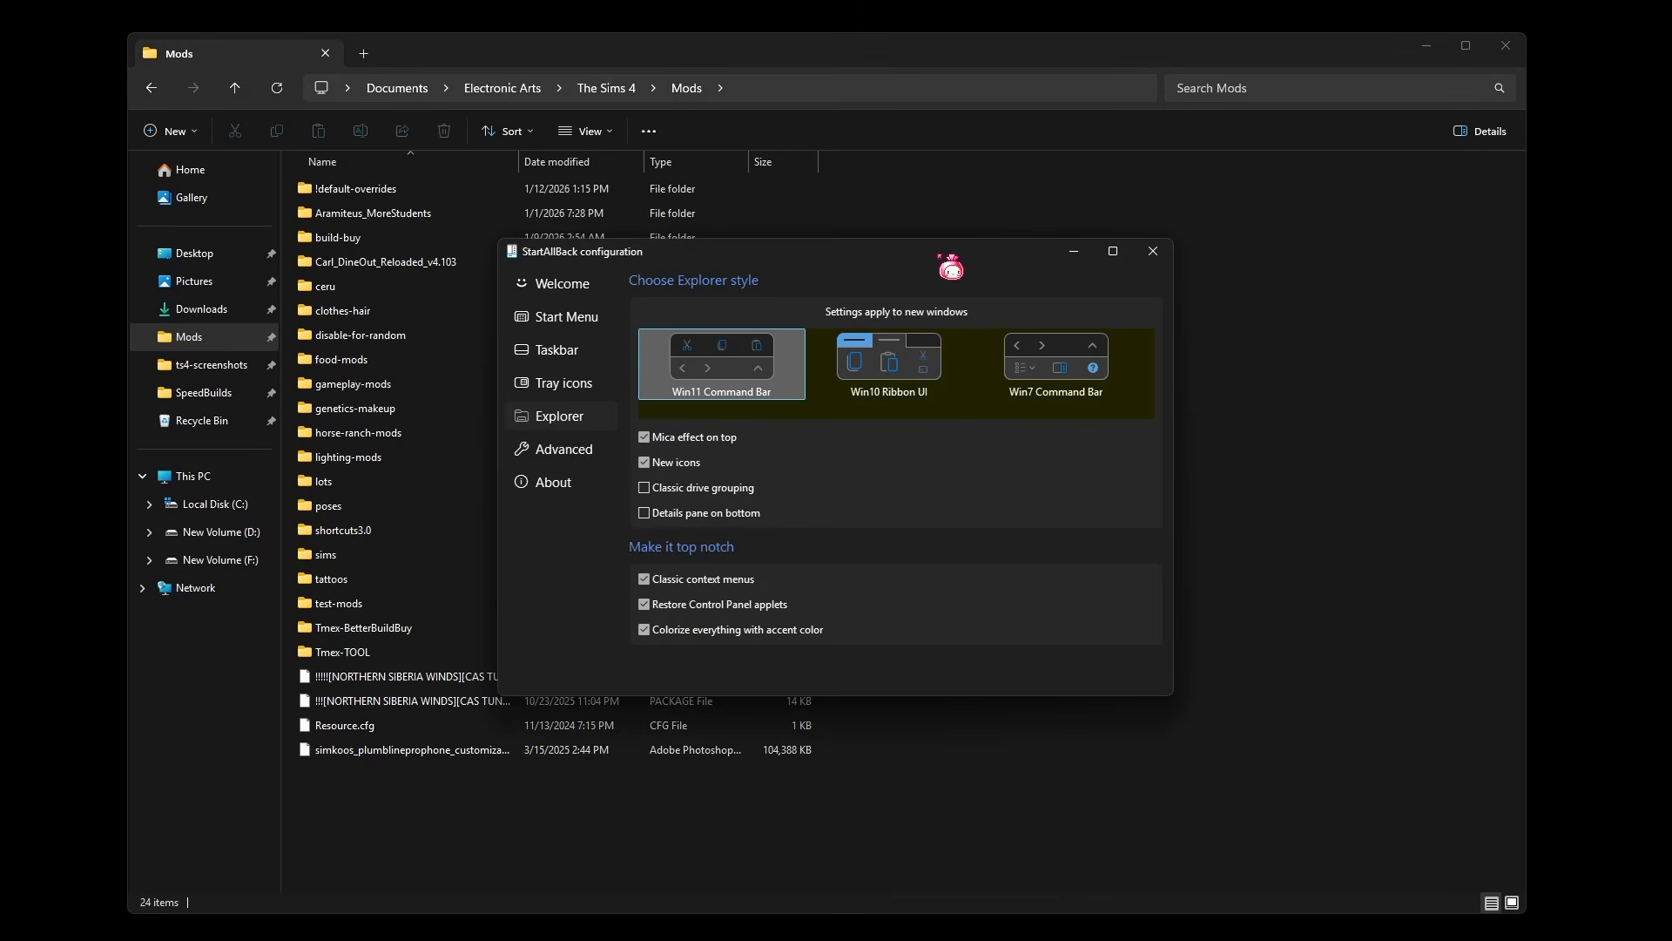
pyautogui.moveTo(959, 258); pyautogui.dragTo(1219, 313)
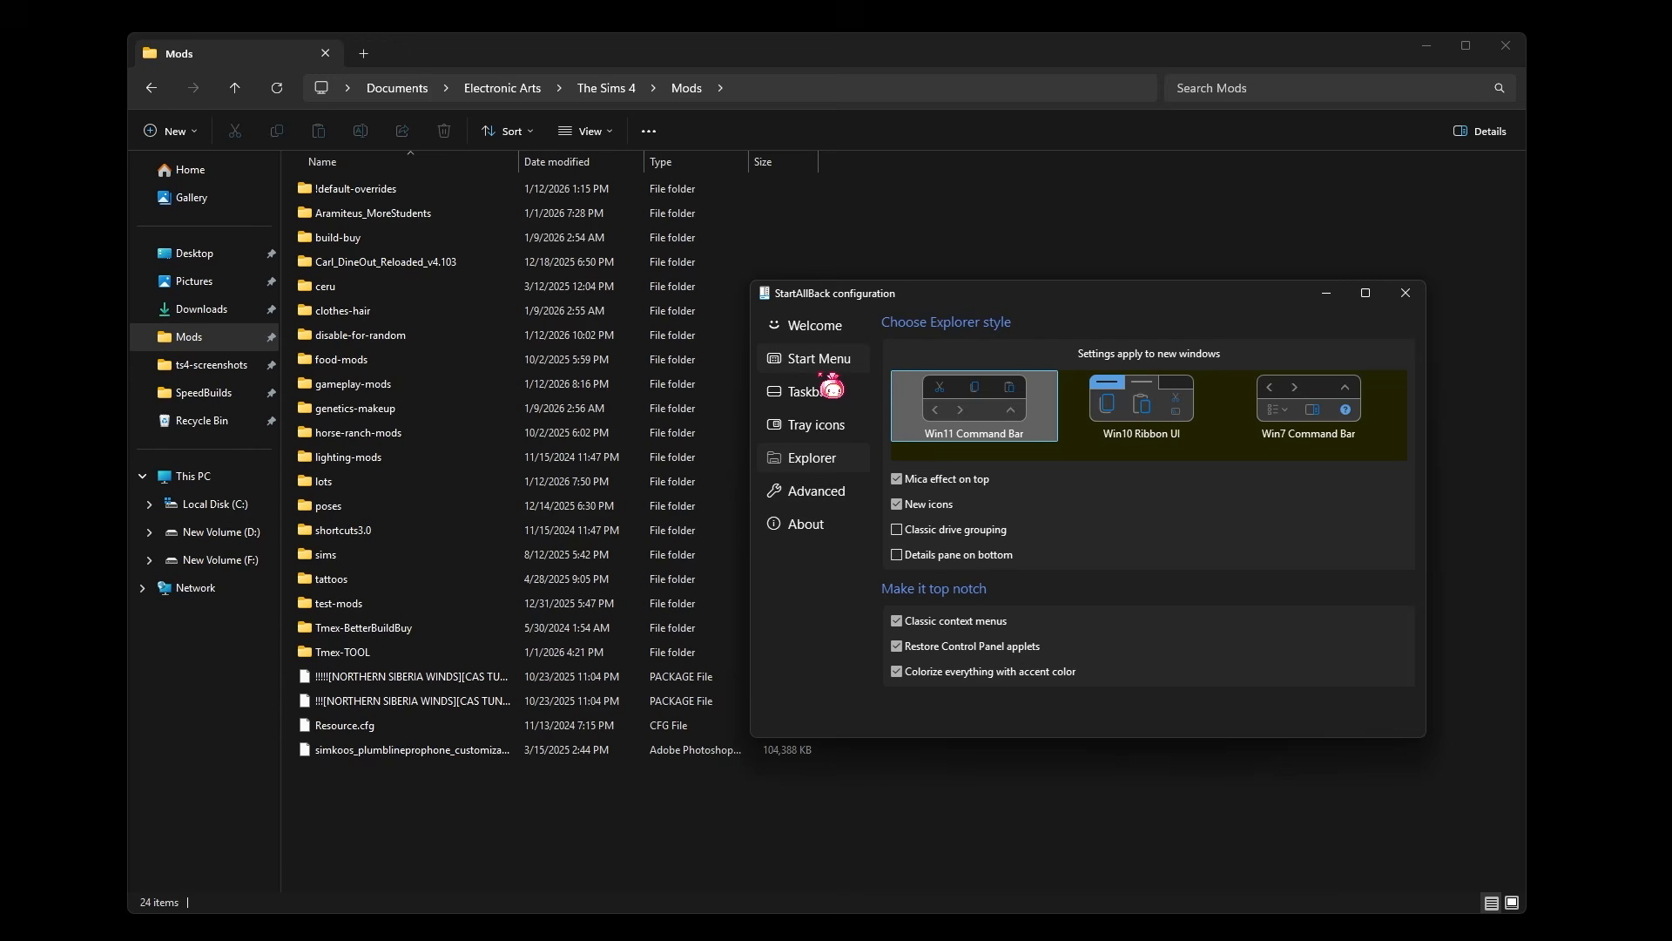
pyautogui.click(1174, 405)
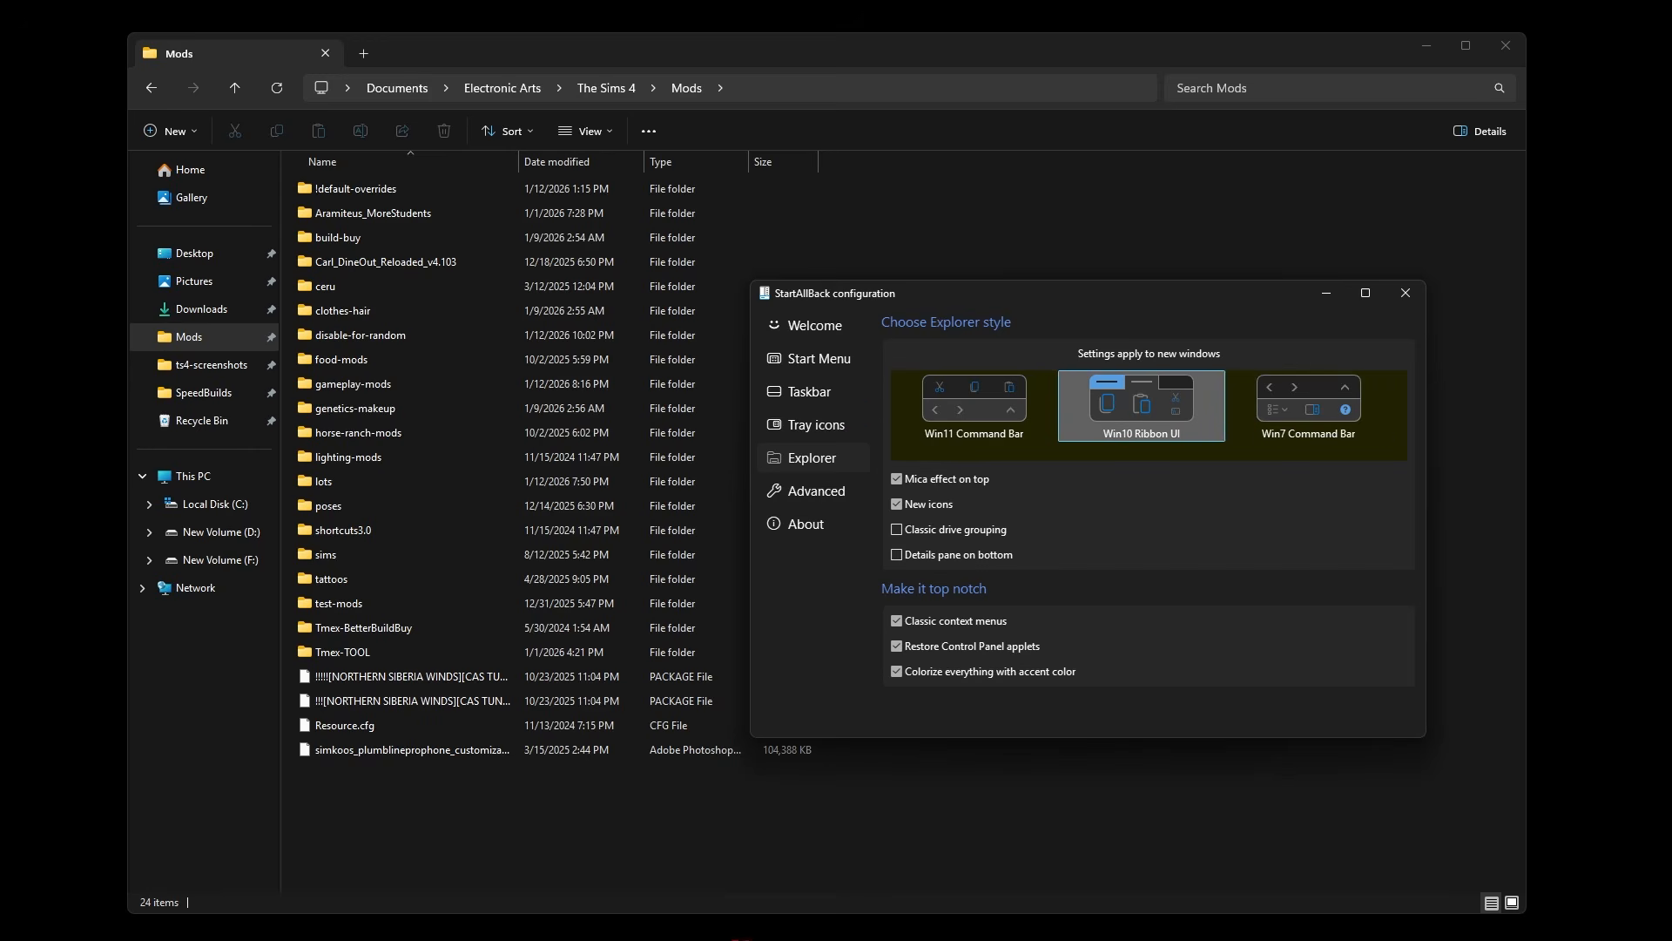
pyautogui.moveTo(740, 939)
pyautogui.click(1405, 296)
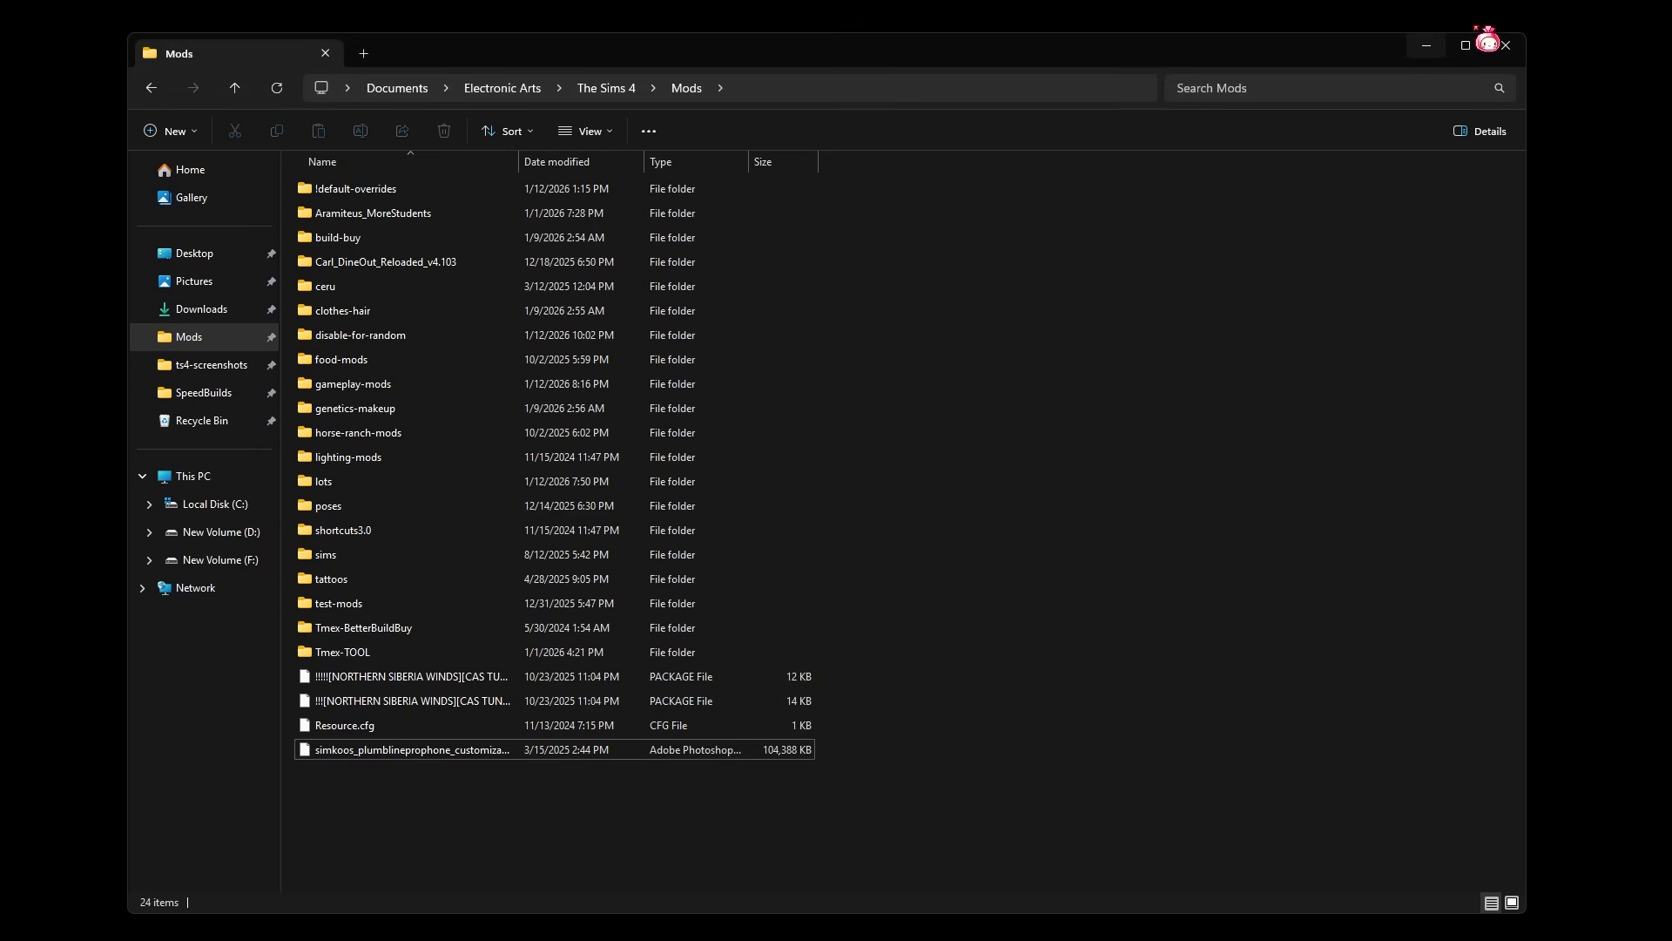
# - Close the current File Explorer window and open the Mods folder in a new one
pyautogui.click(1506, 46)
pyautogui.click(108, 923)
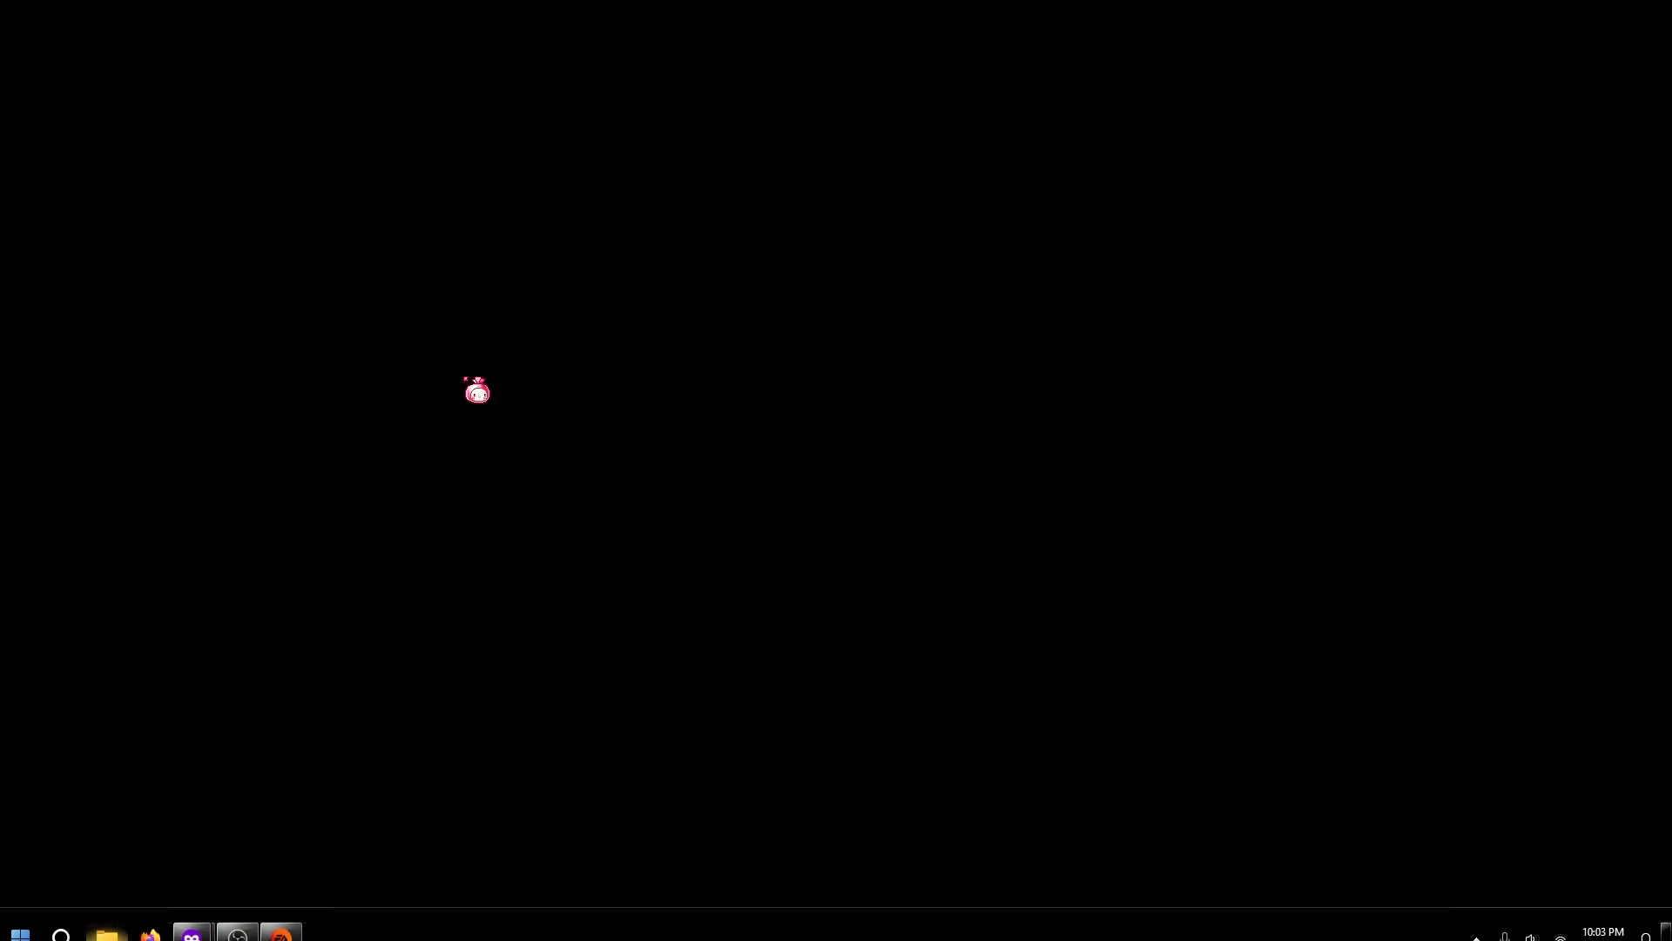
pyautogui.click(189, 394)
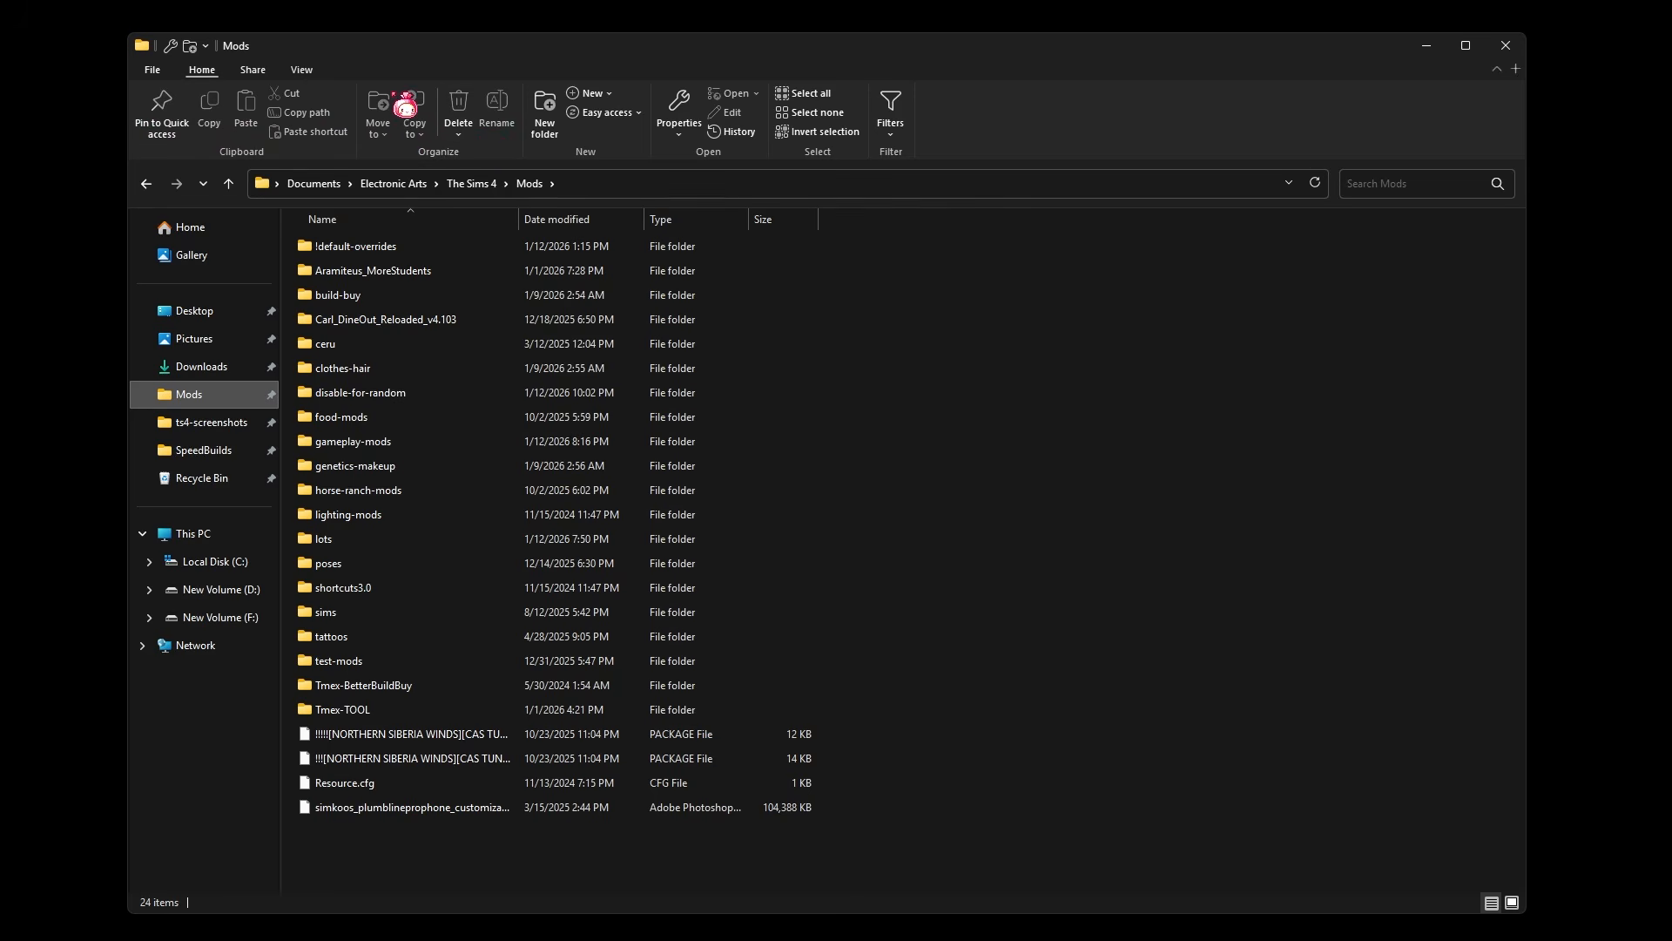
# - Open disable-for-random, select the four filippovnabey_supersonic package files, and view the suggested destinations for moving them
pyautogui.doubleClick(482, 390)
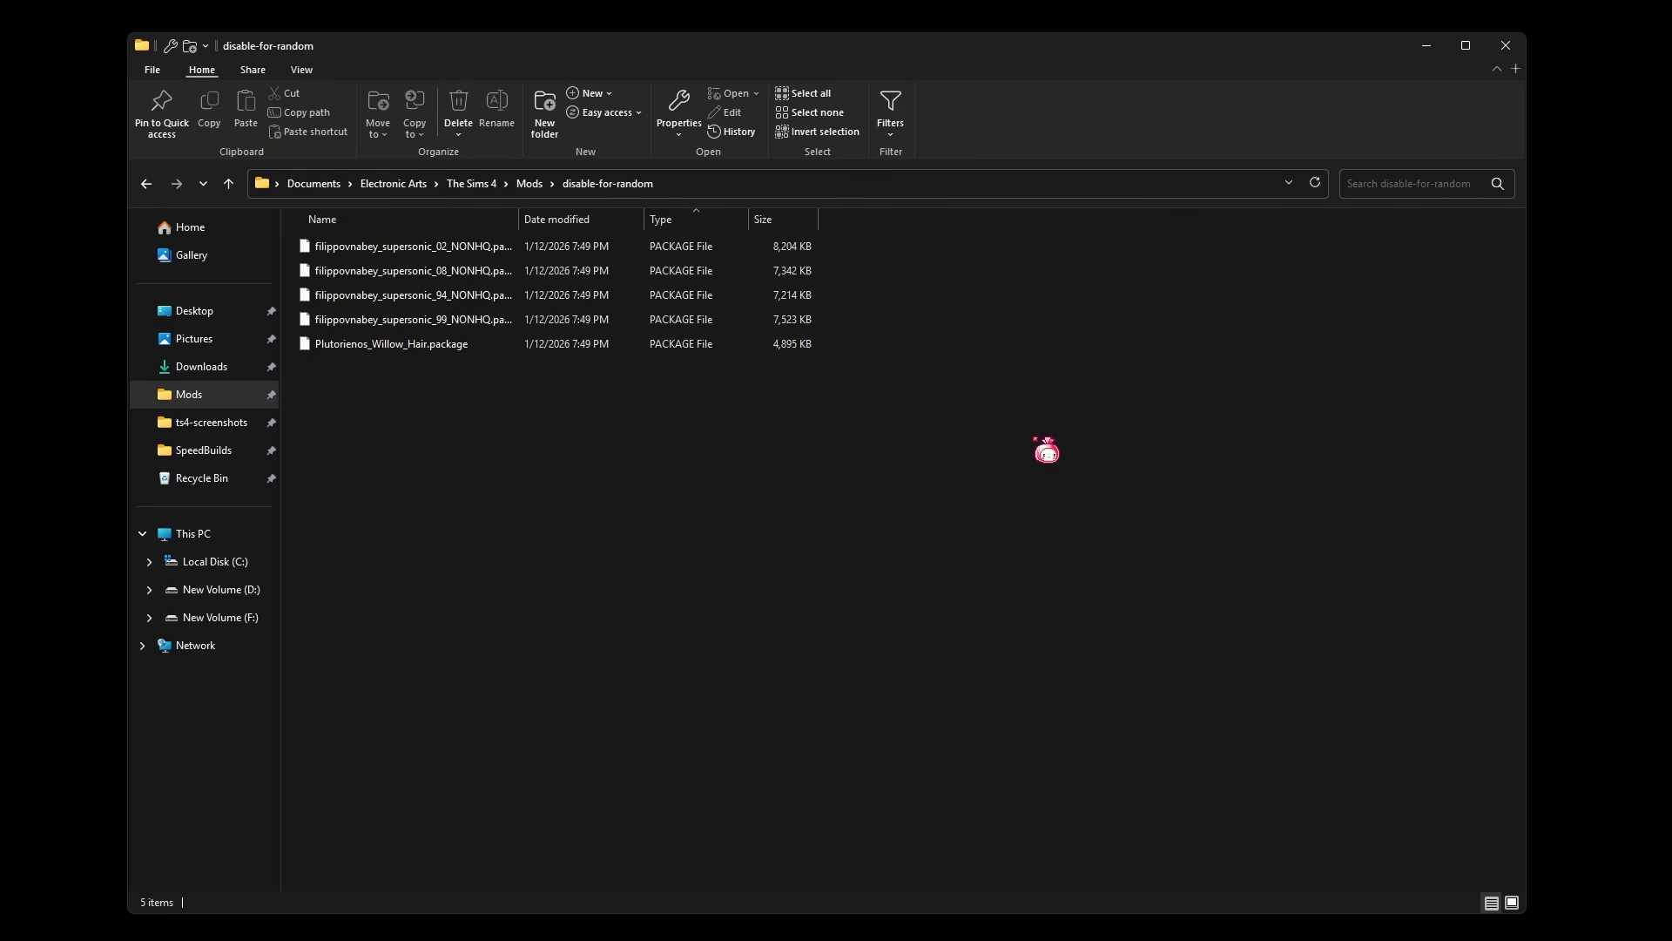
pyautogui.moveTo(867, 248); pyautogui.dragTo(786, 321)
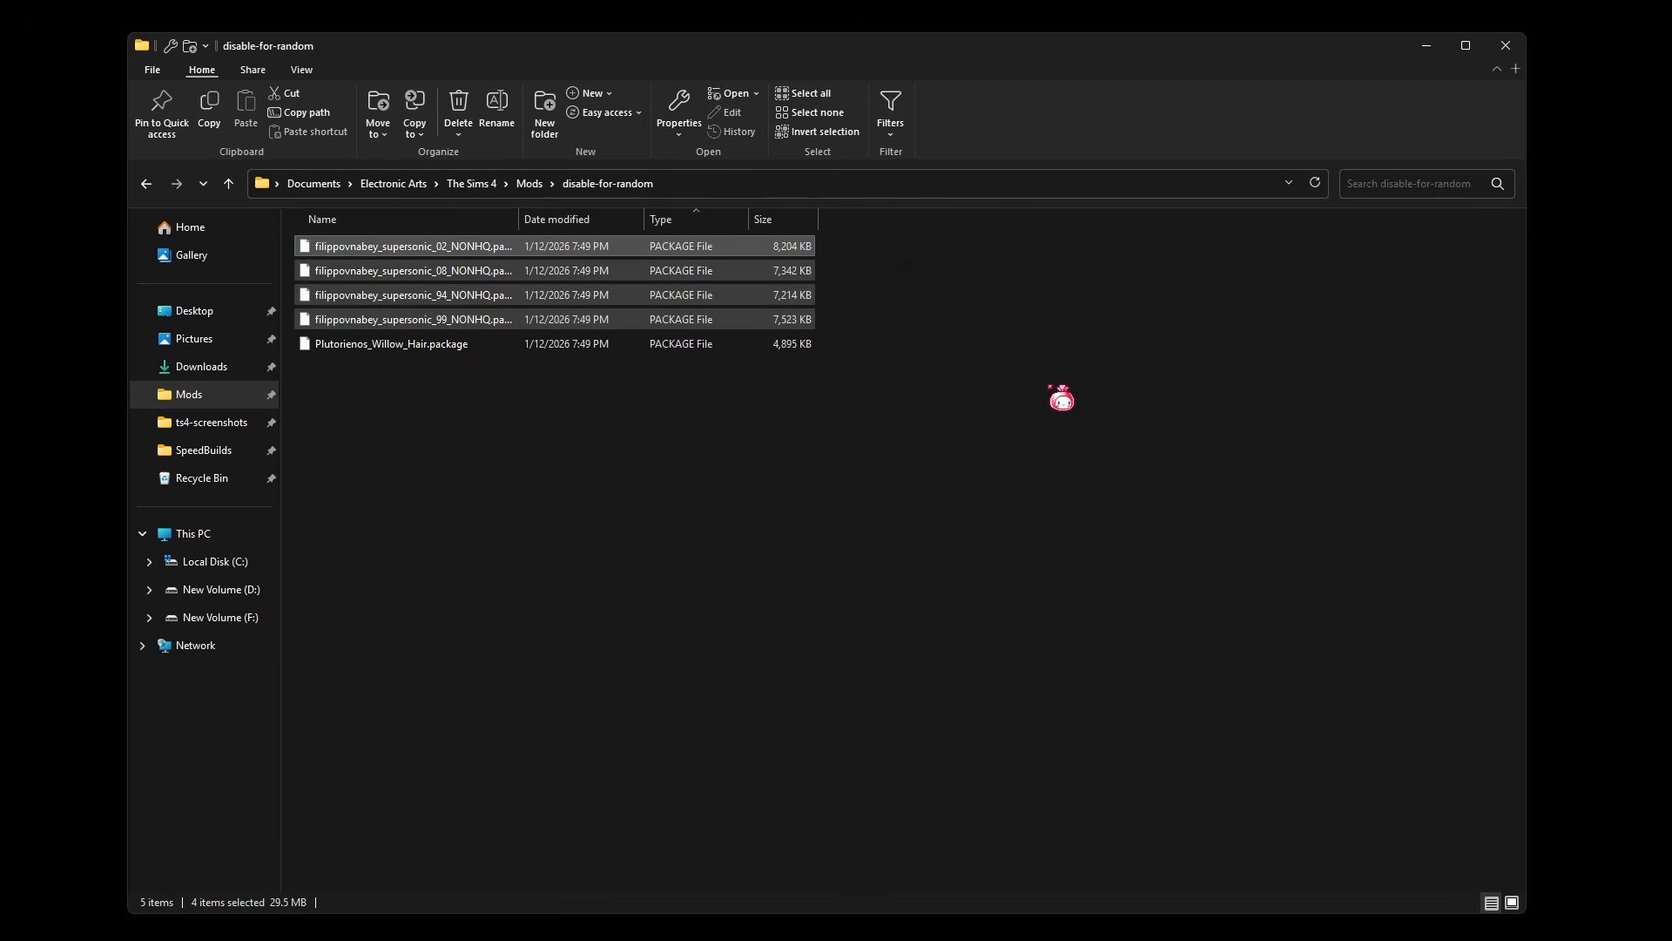
pyautogui.click(395, 141)
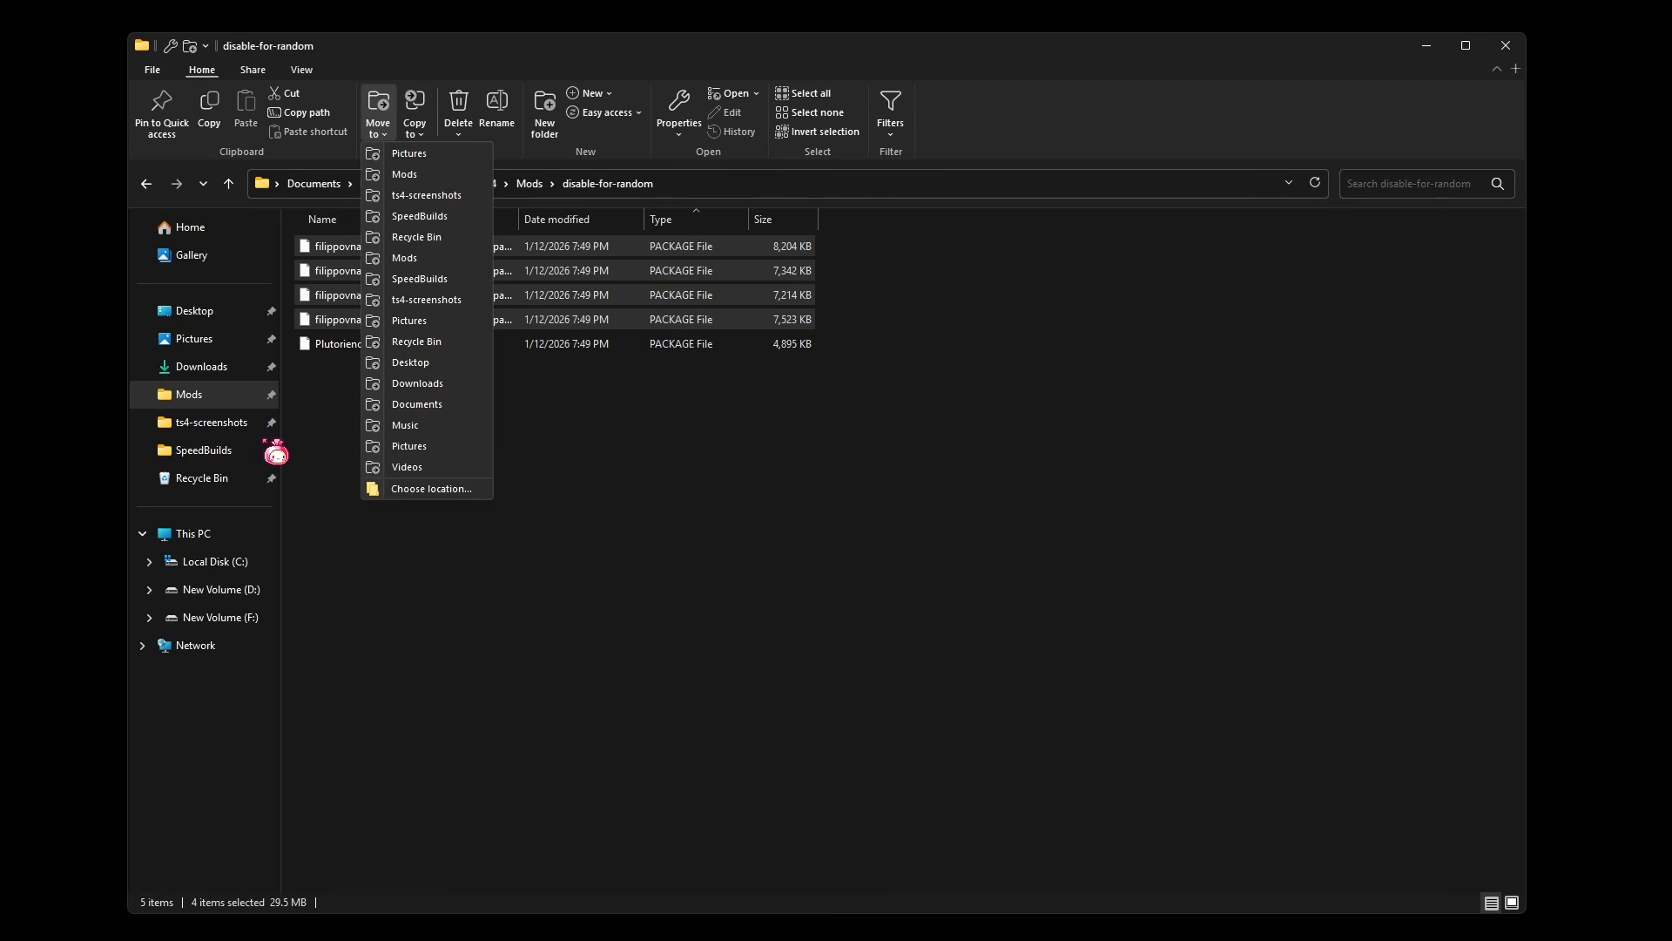
pyautogui.click(301, 433)
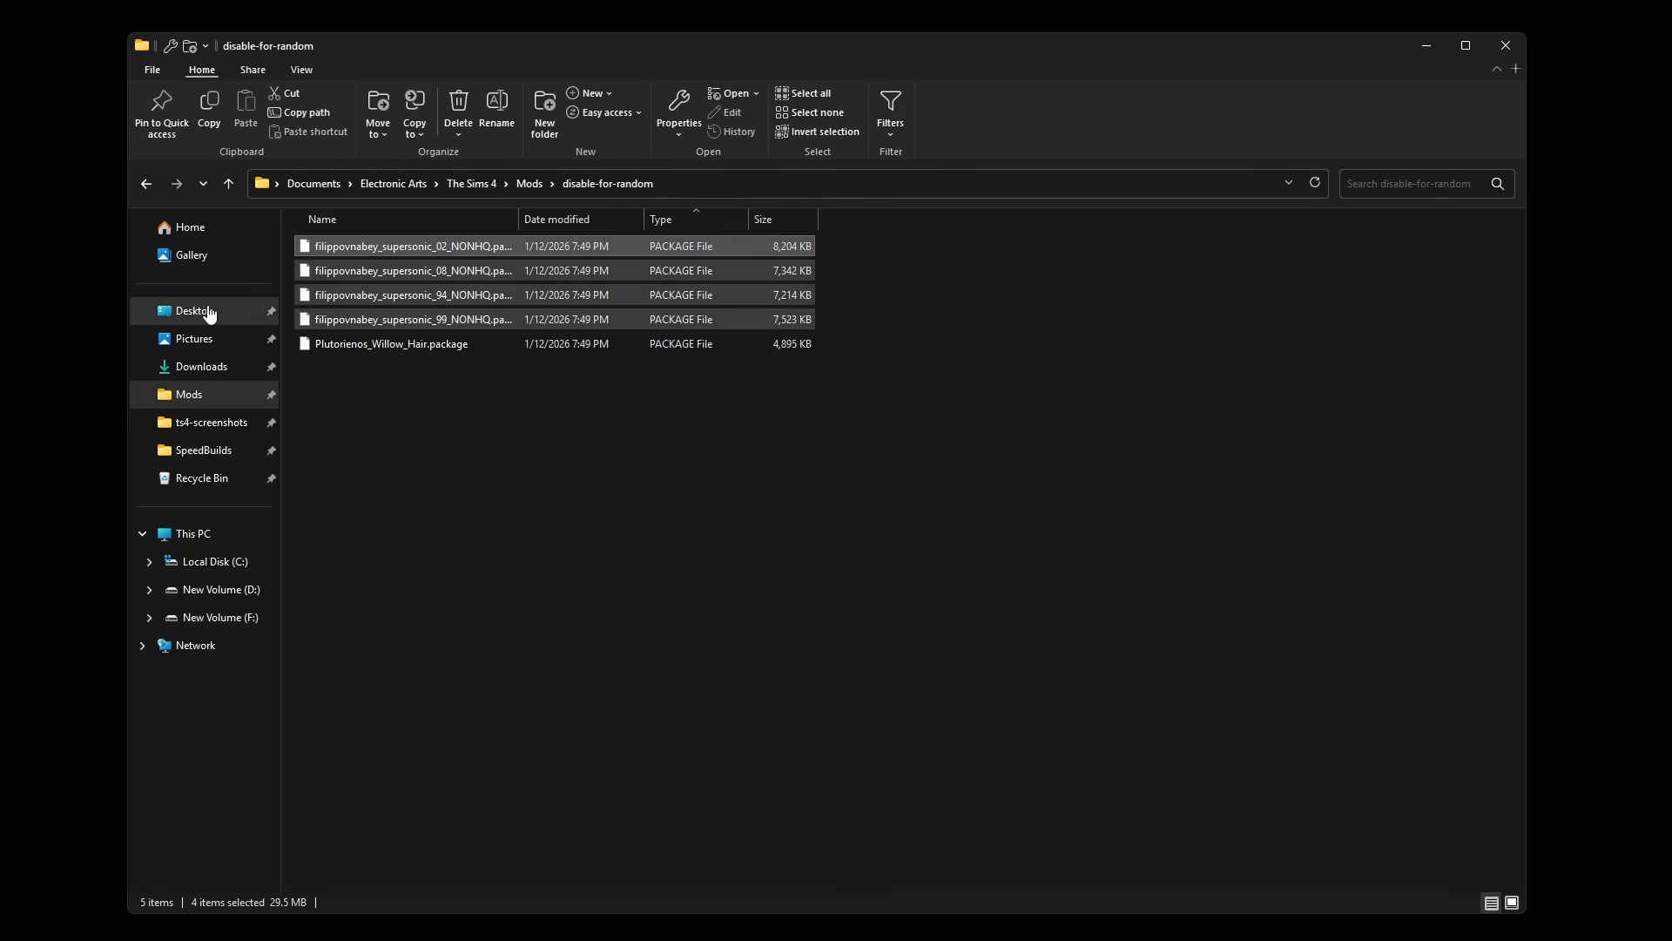
# - Try to move the four selected package files to a custom location, browsing the subfolders of clothes-hair, and cancel the move
pyautogui.click(383, 131)
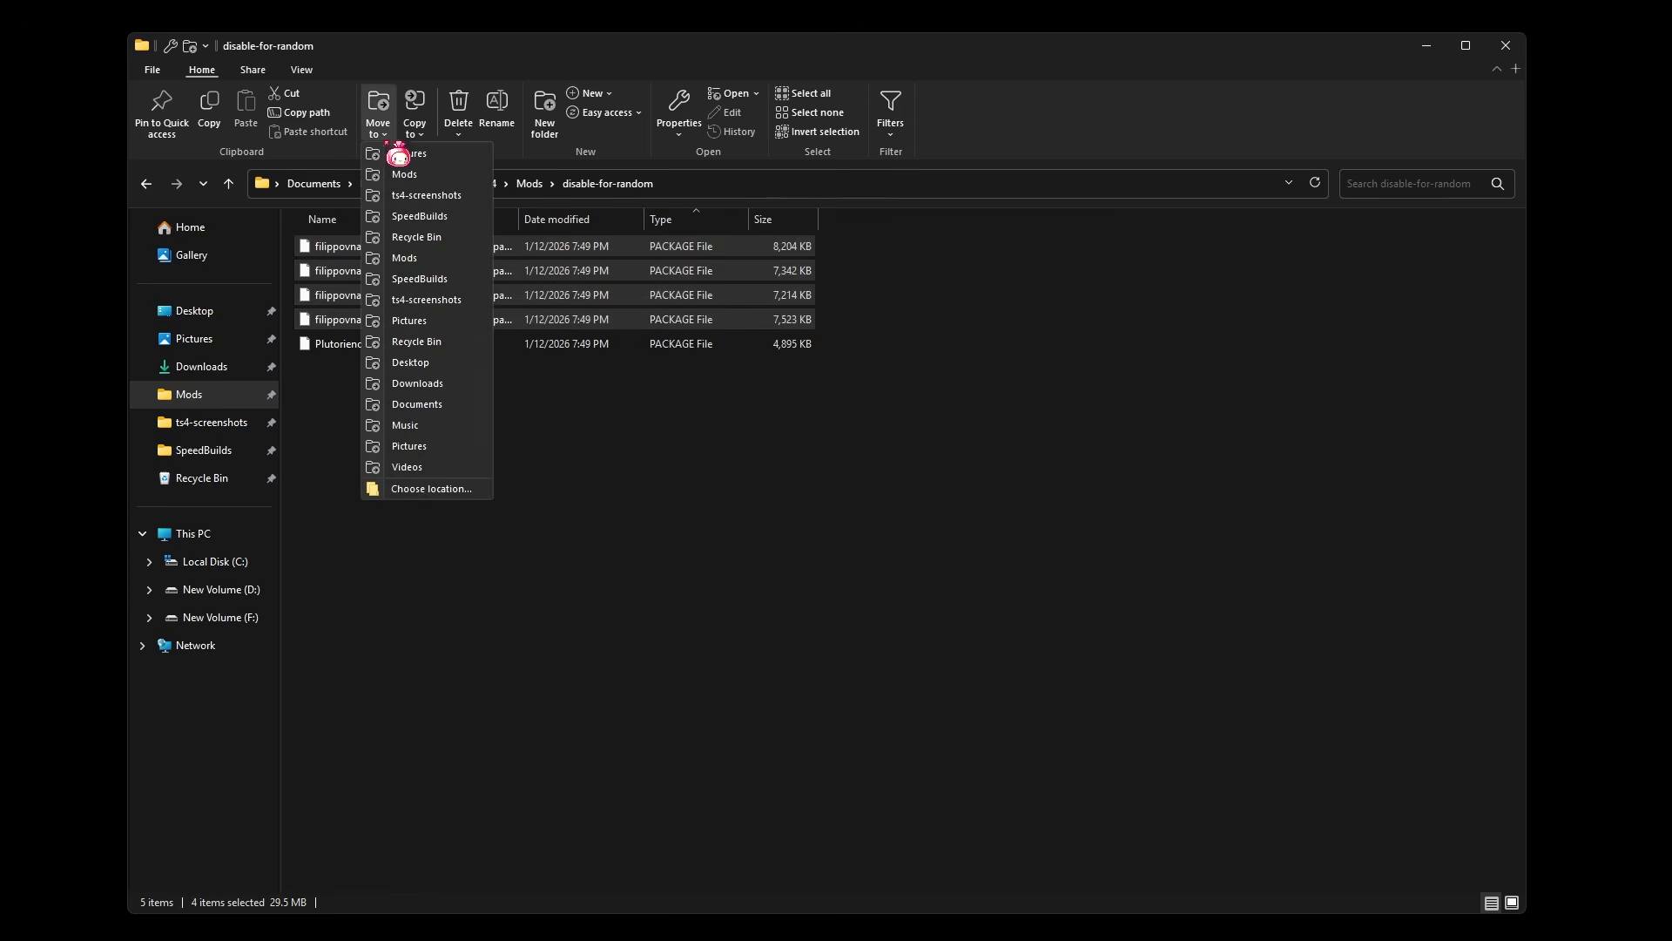
pyautogui.click(464, 490)
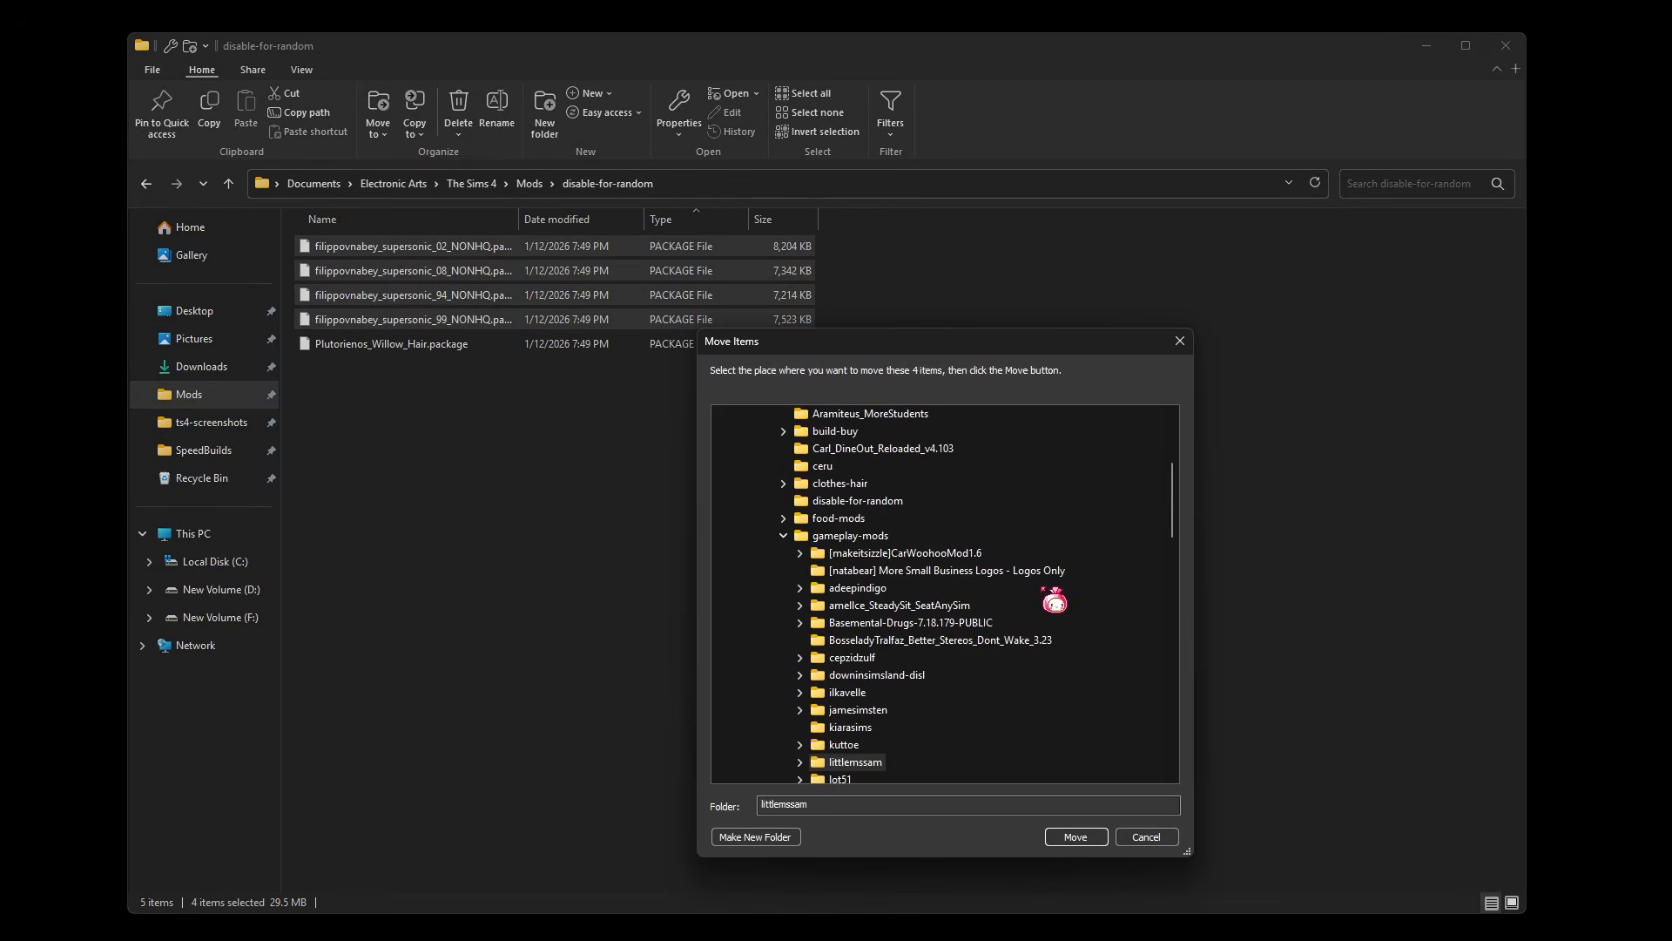
pyautogui.scroll(-5, 1061, 585)
pyautogui.scroll(3, 885, 509)
pyautogui.scroll(2, 885, 510)
pyautogui.click(786, 535)
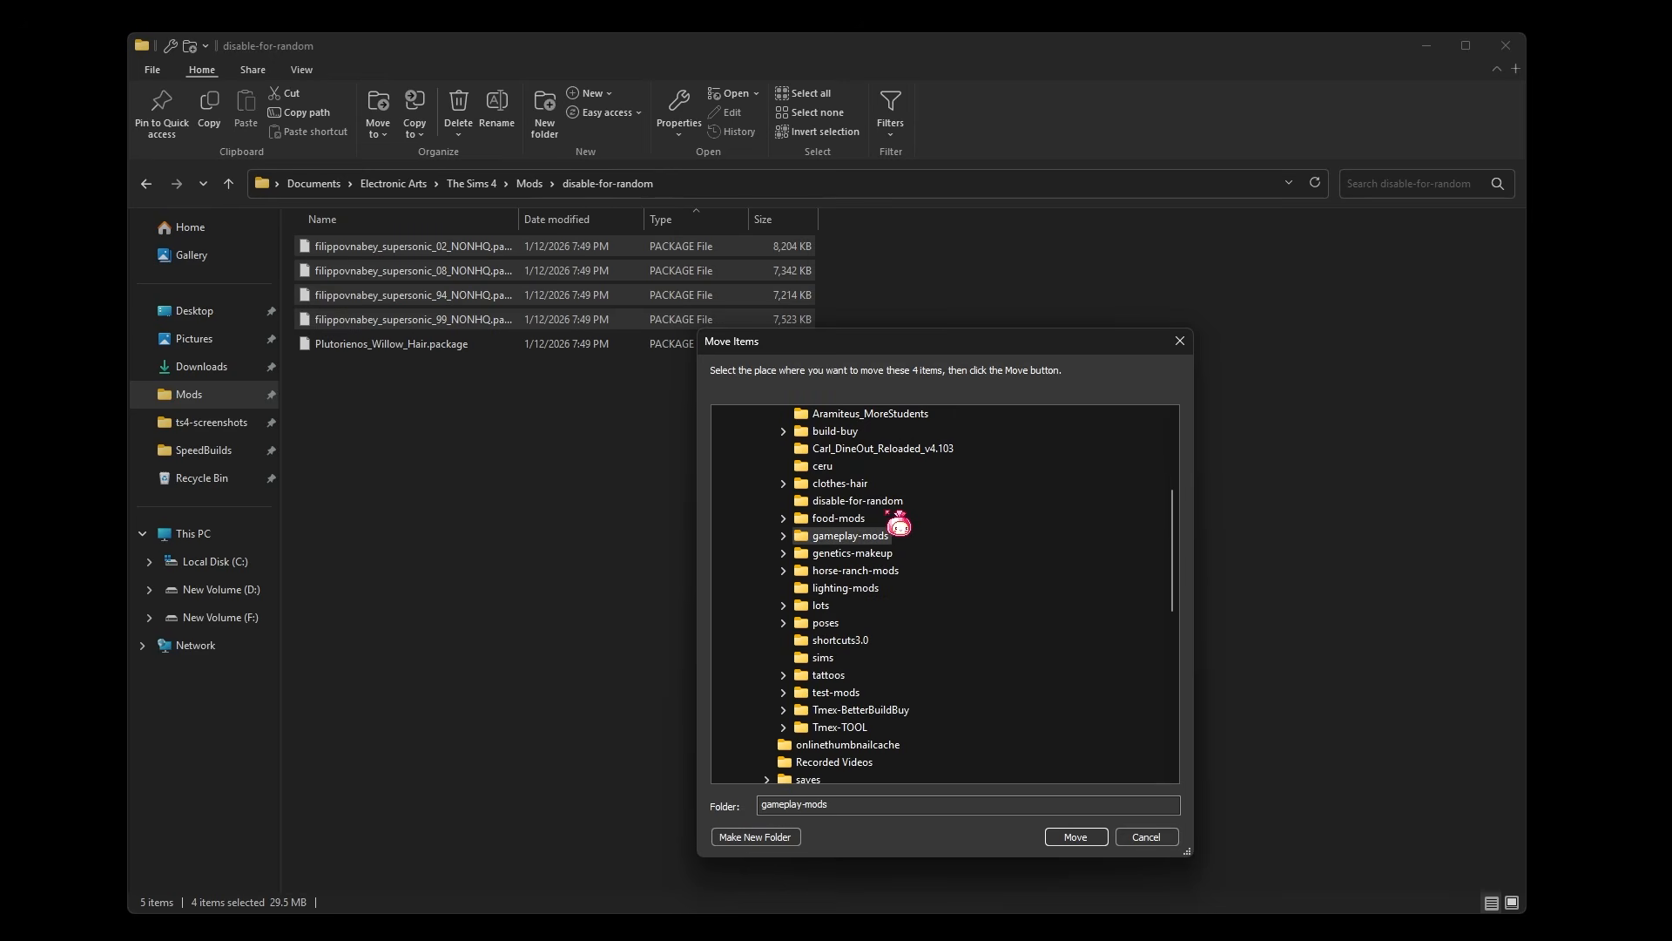
pyautogui.doubleClick(849, 483)
pyautogui.scroll(-12, 1090, 597)
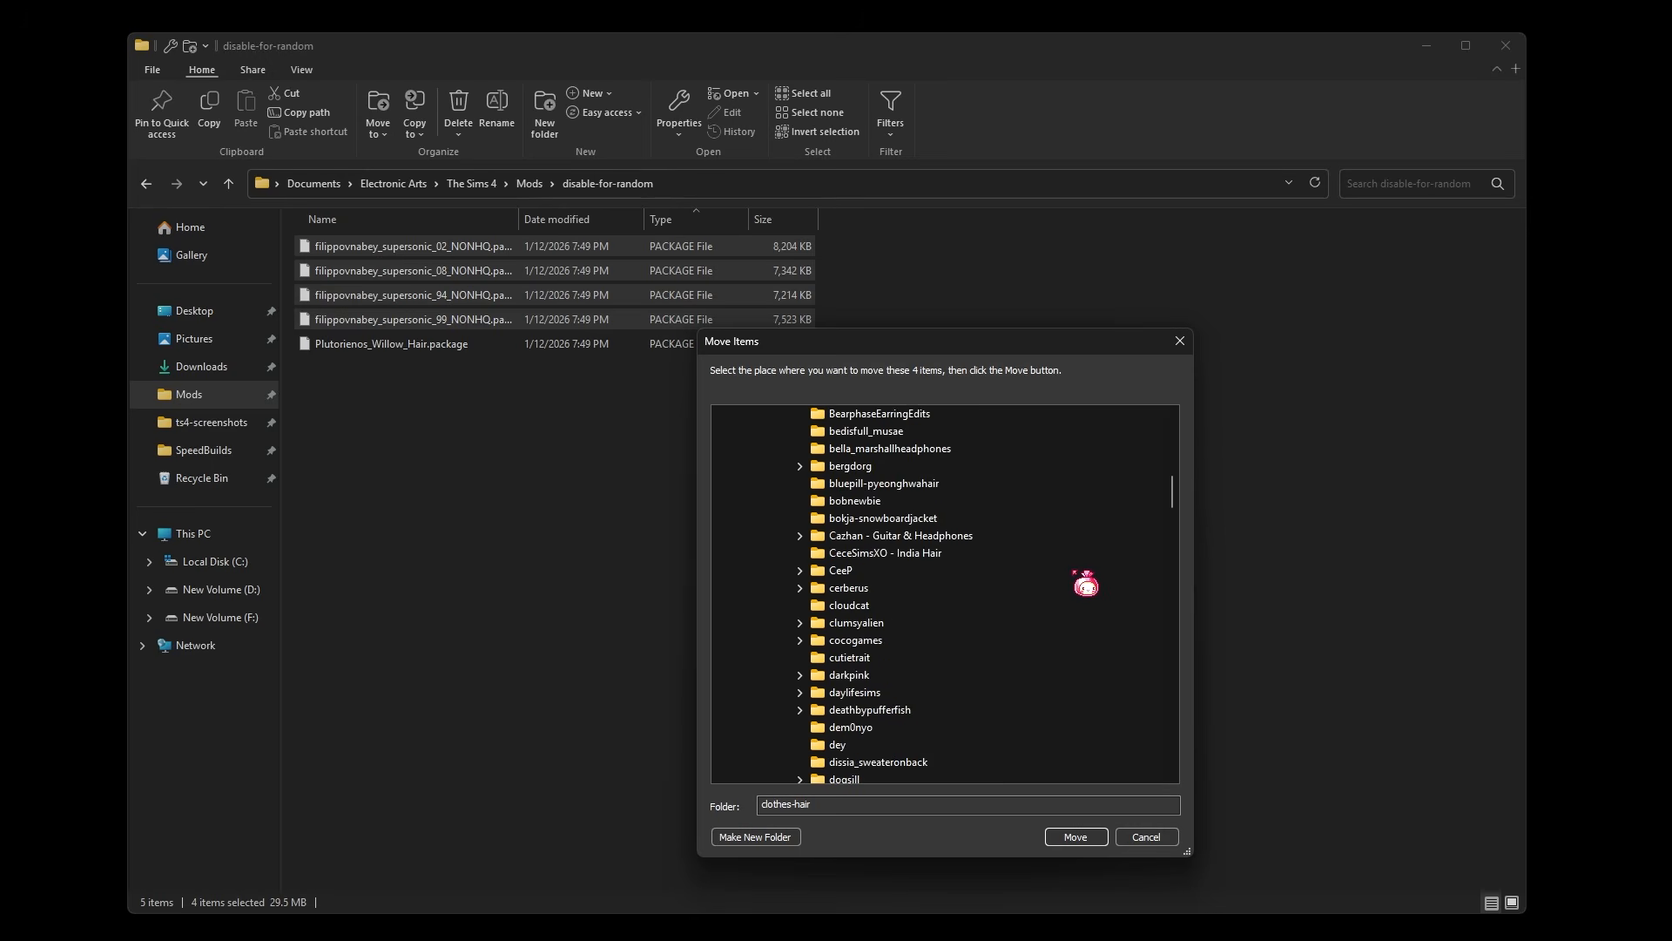
pyautogui.click(1161, 839)
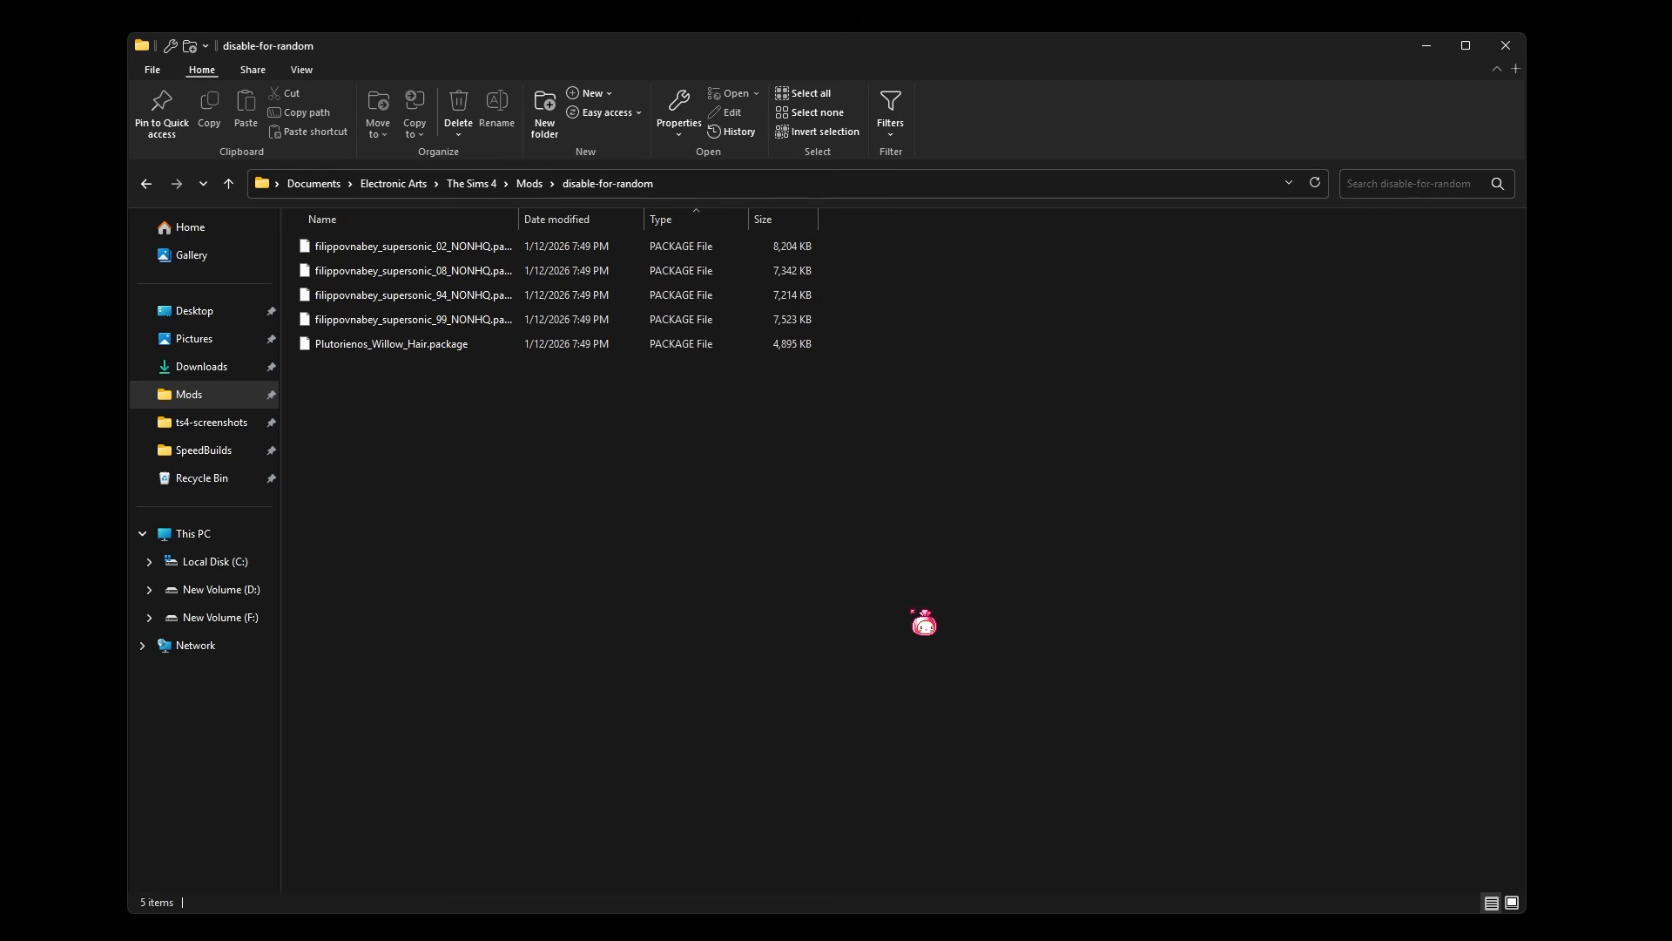
# - Go back to Mods and look inside its clothes-hair and genetics-makeup folders, returning to Mods after each
pyautogui.click(530, 185)
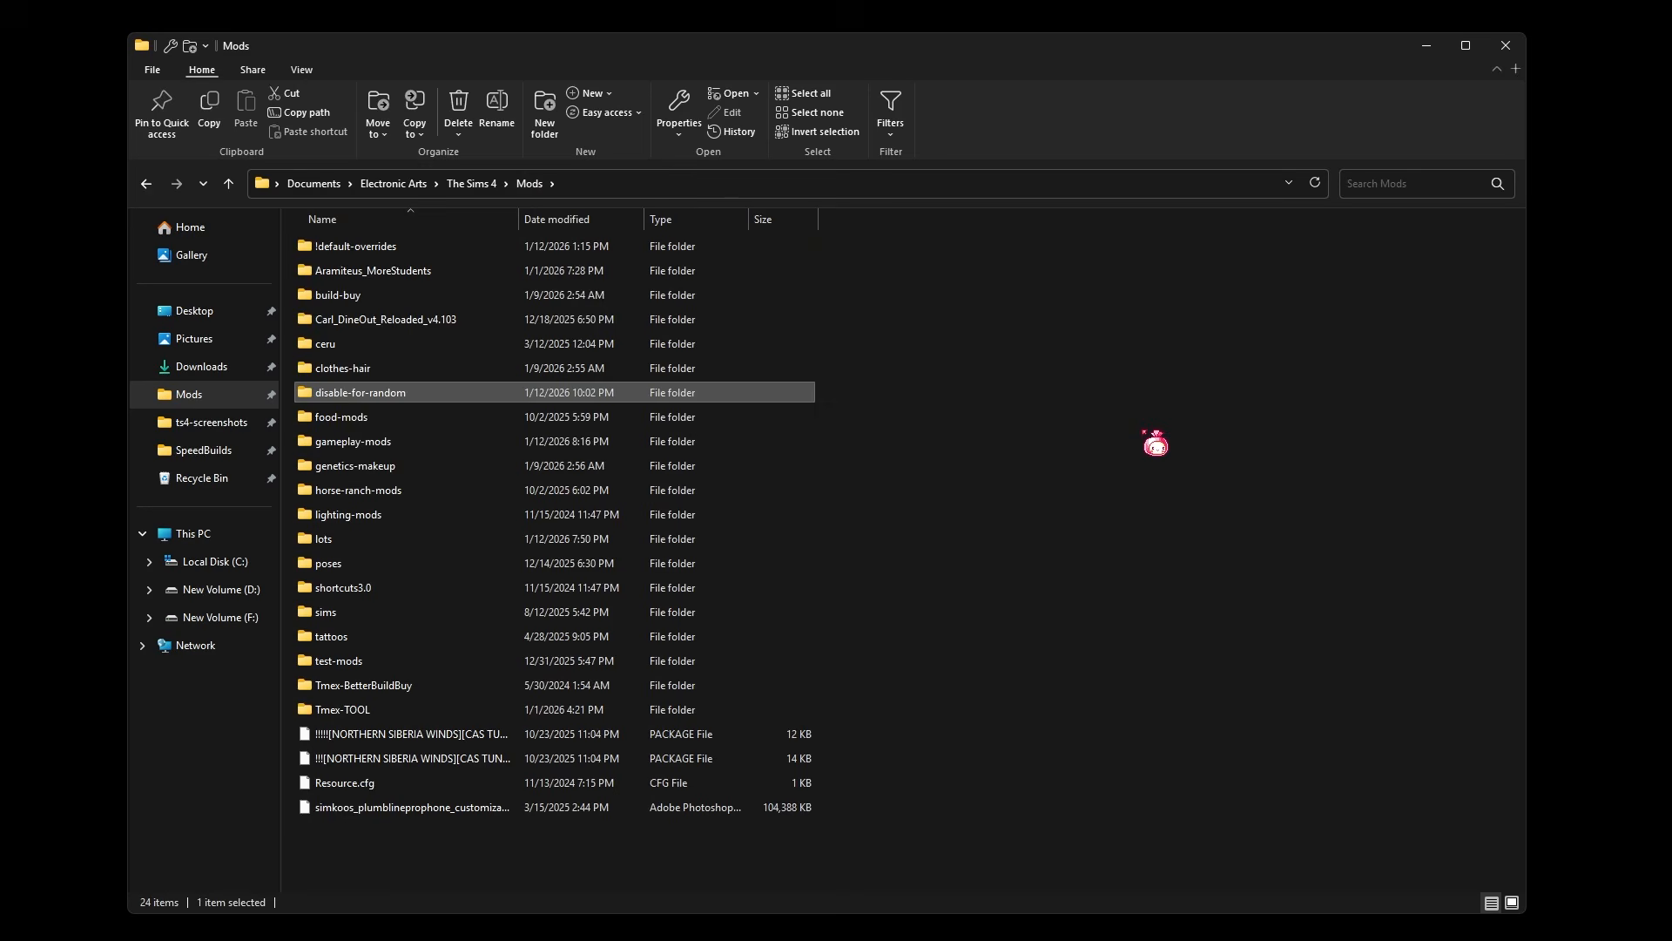
pyautogui.click(1149, 436)
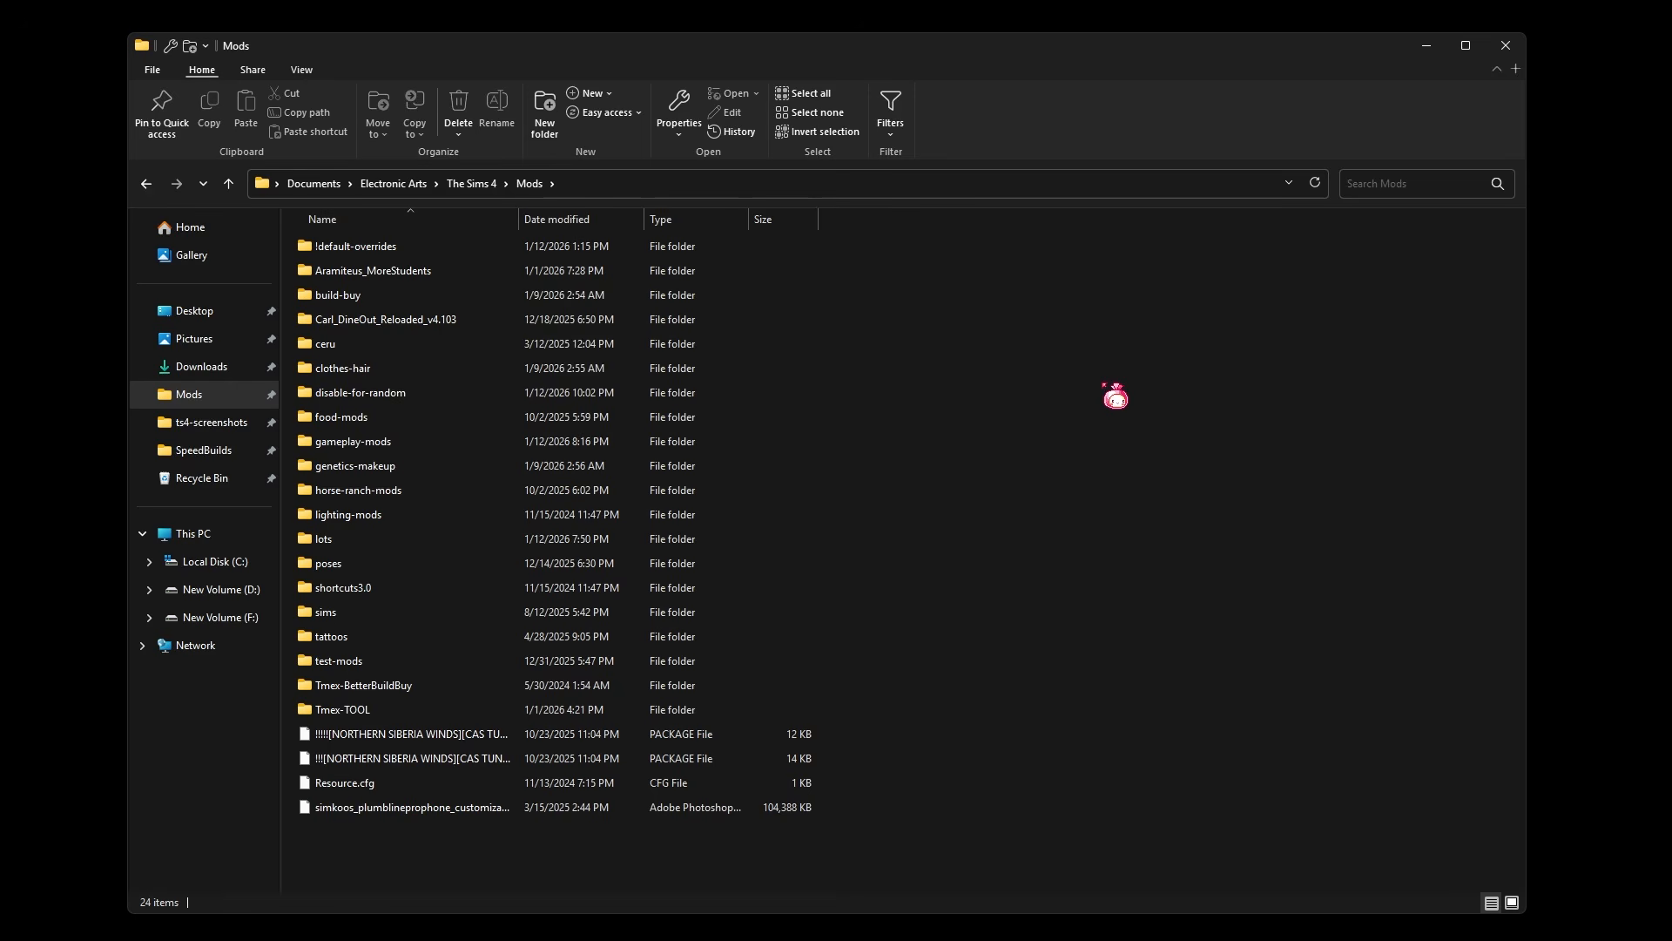
pyautogui.doubleClick(551, 384)
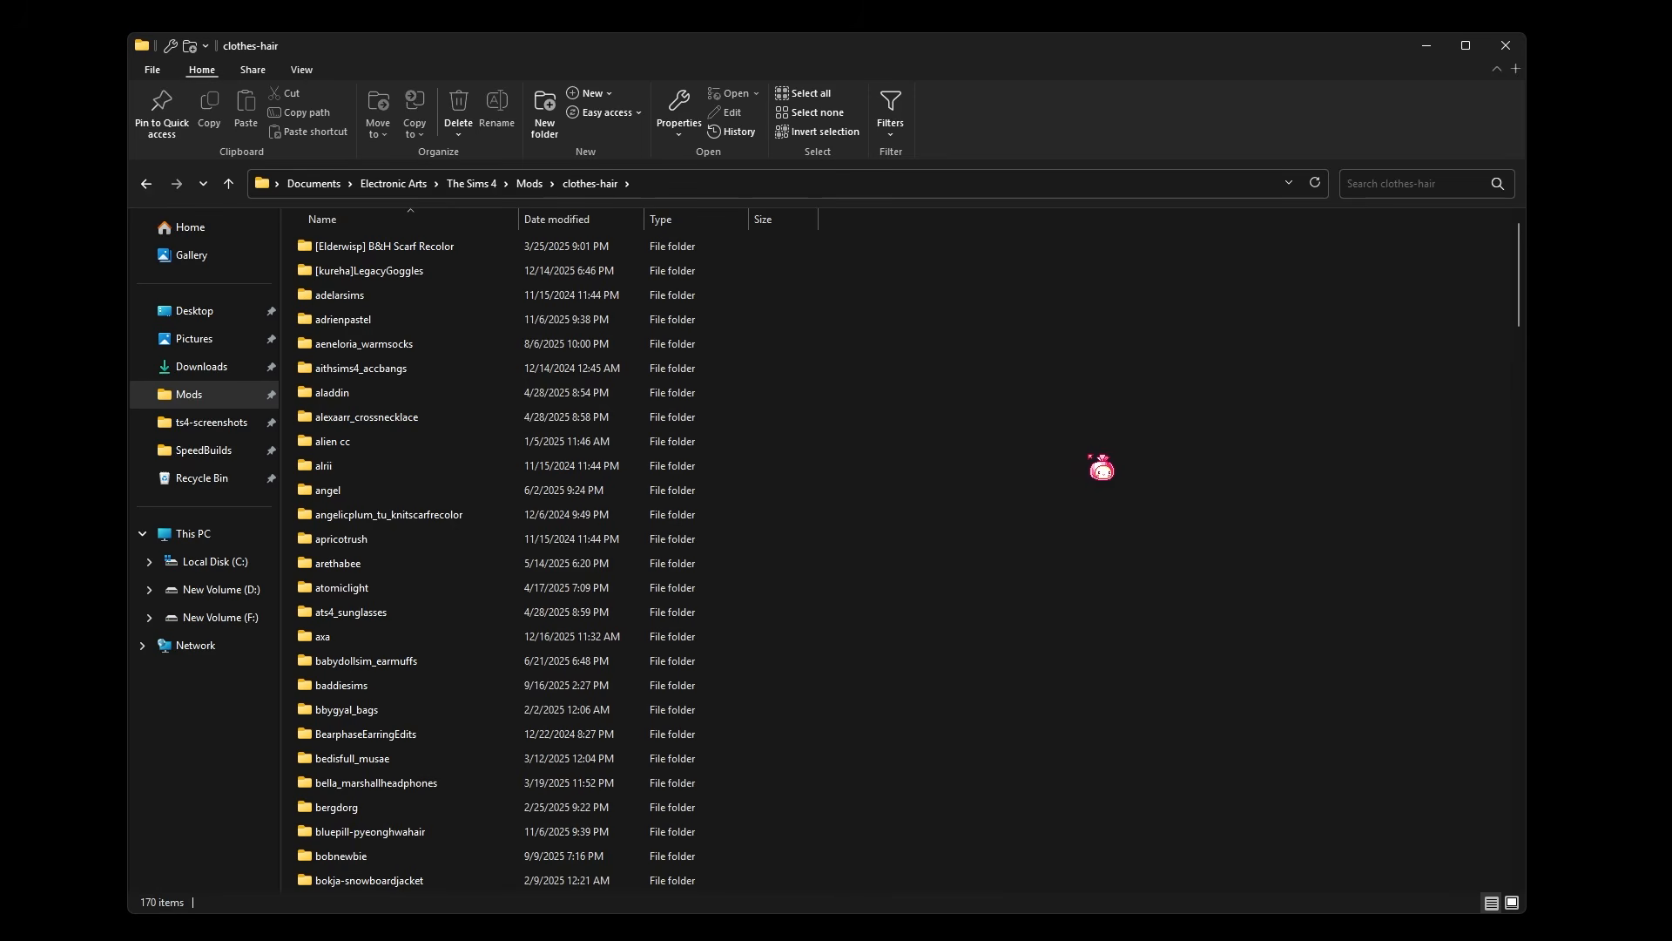
pyautogui.click(530, 183)
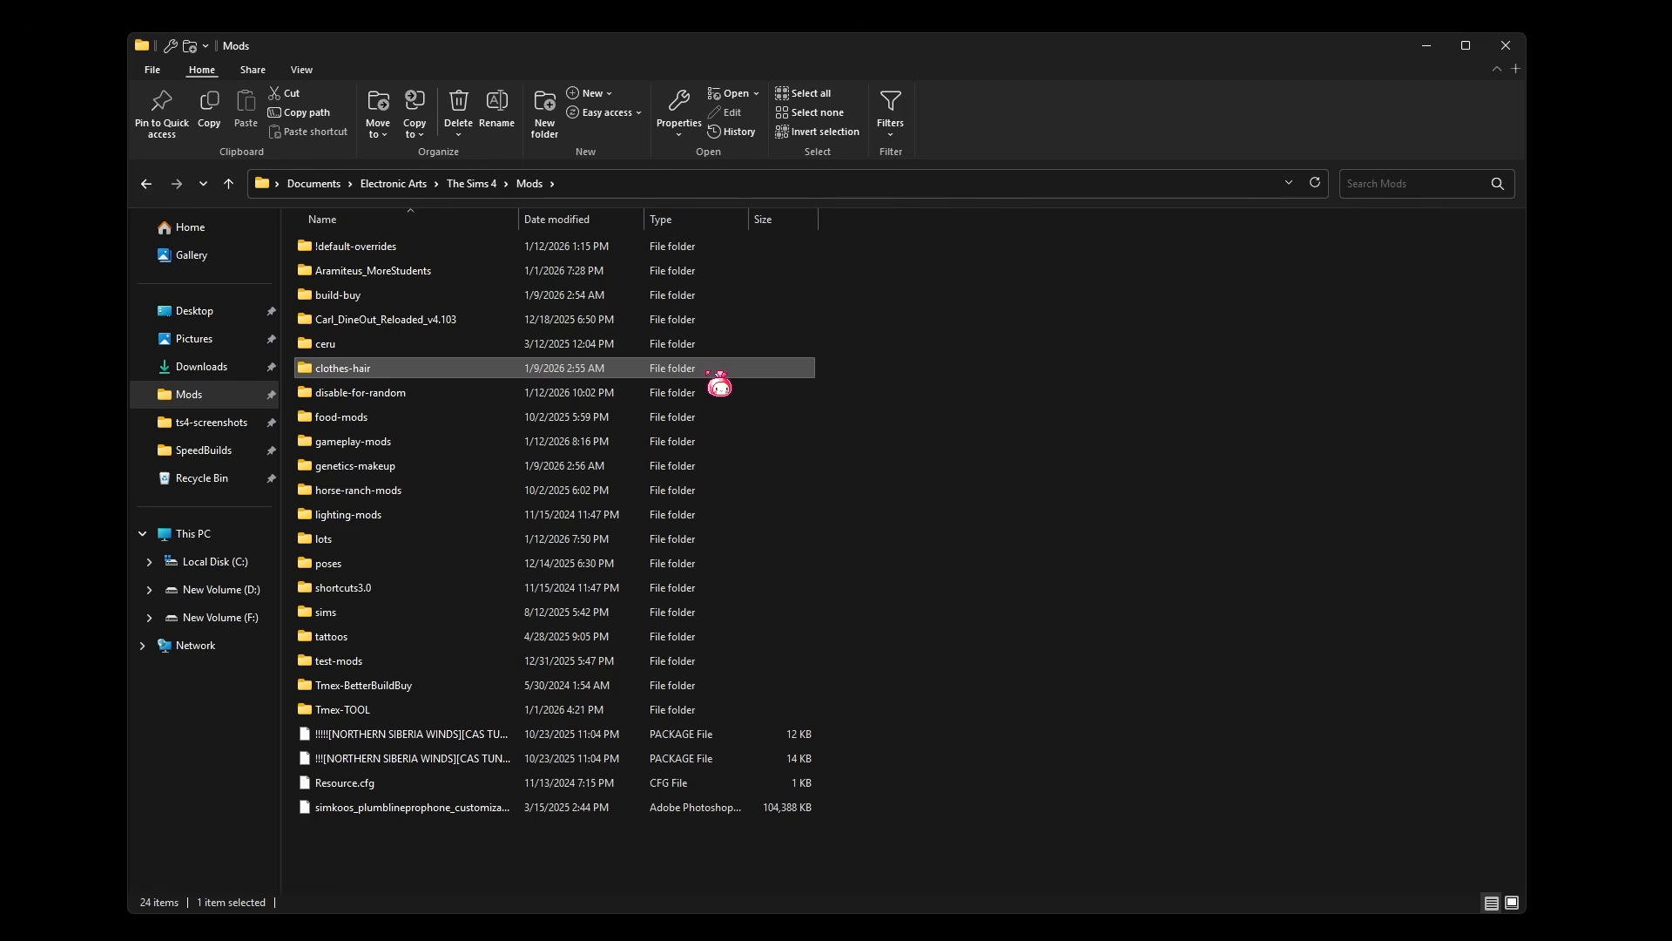
pyautogui.doubleClick(708, 473)
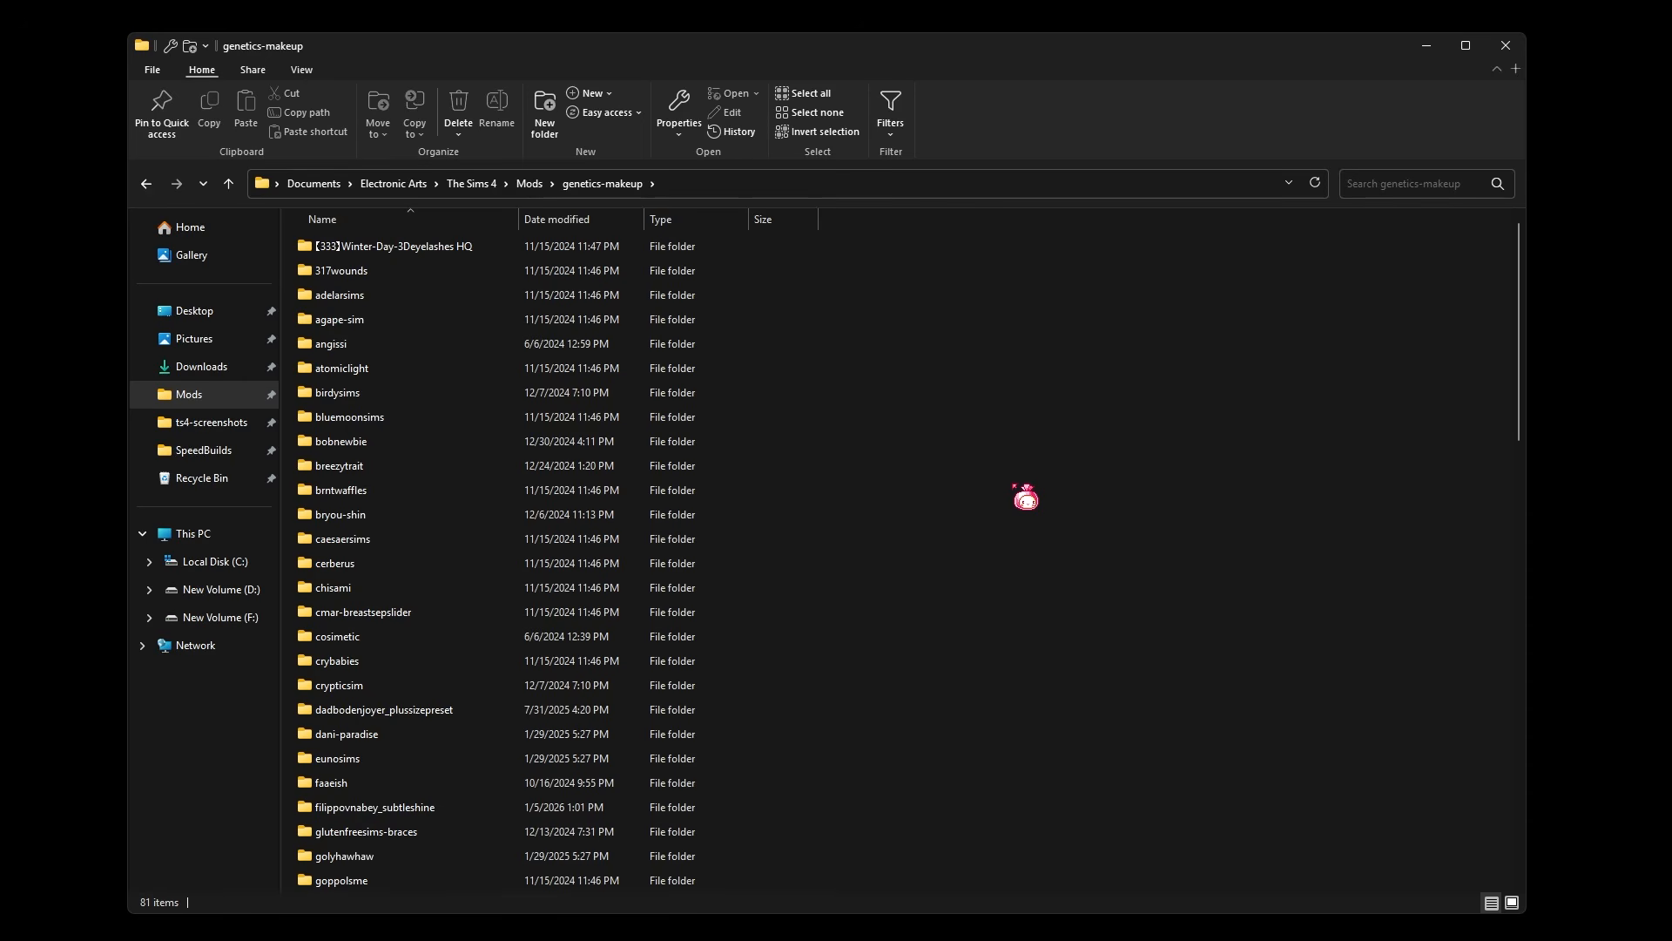
pyautogui.click(531, 185)
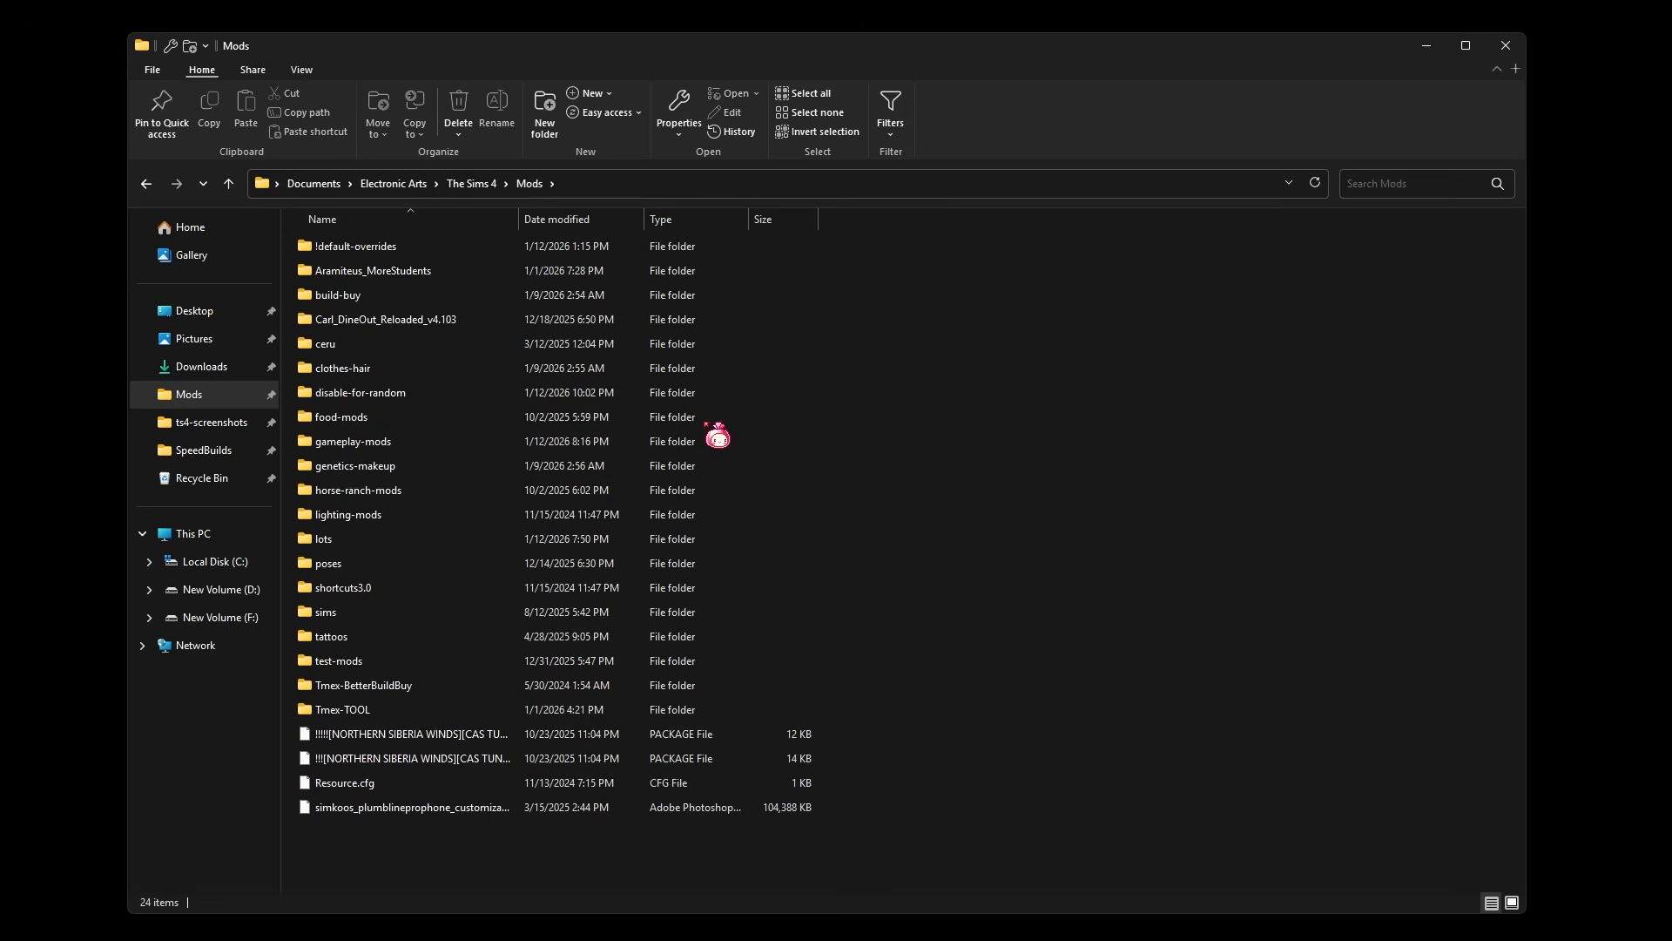
# - Open the clothes-hair folder and look through its creator subfolders
pyautogui.doubleClick(610, 373)
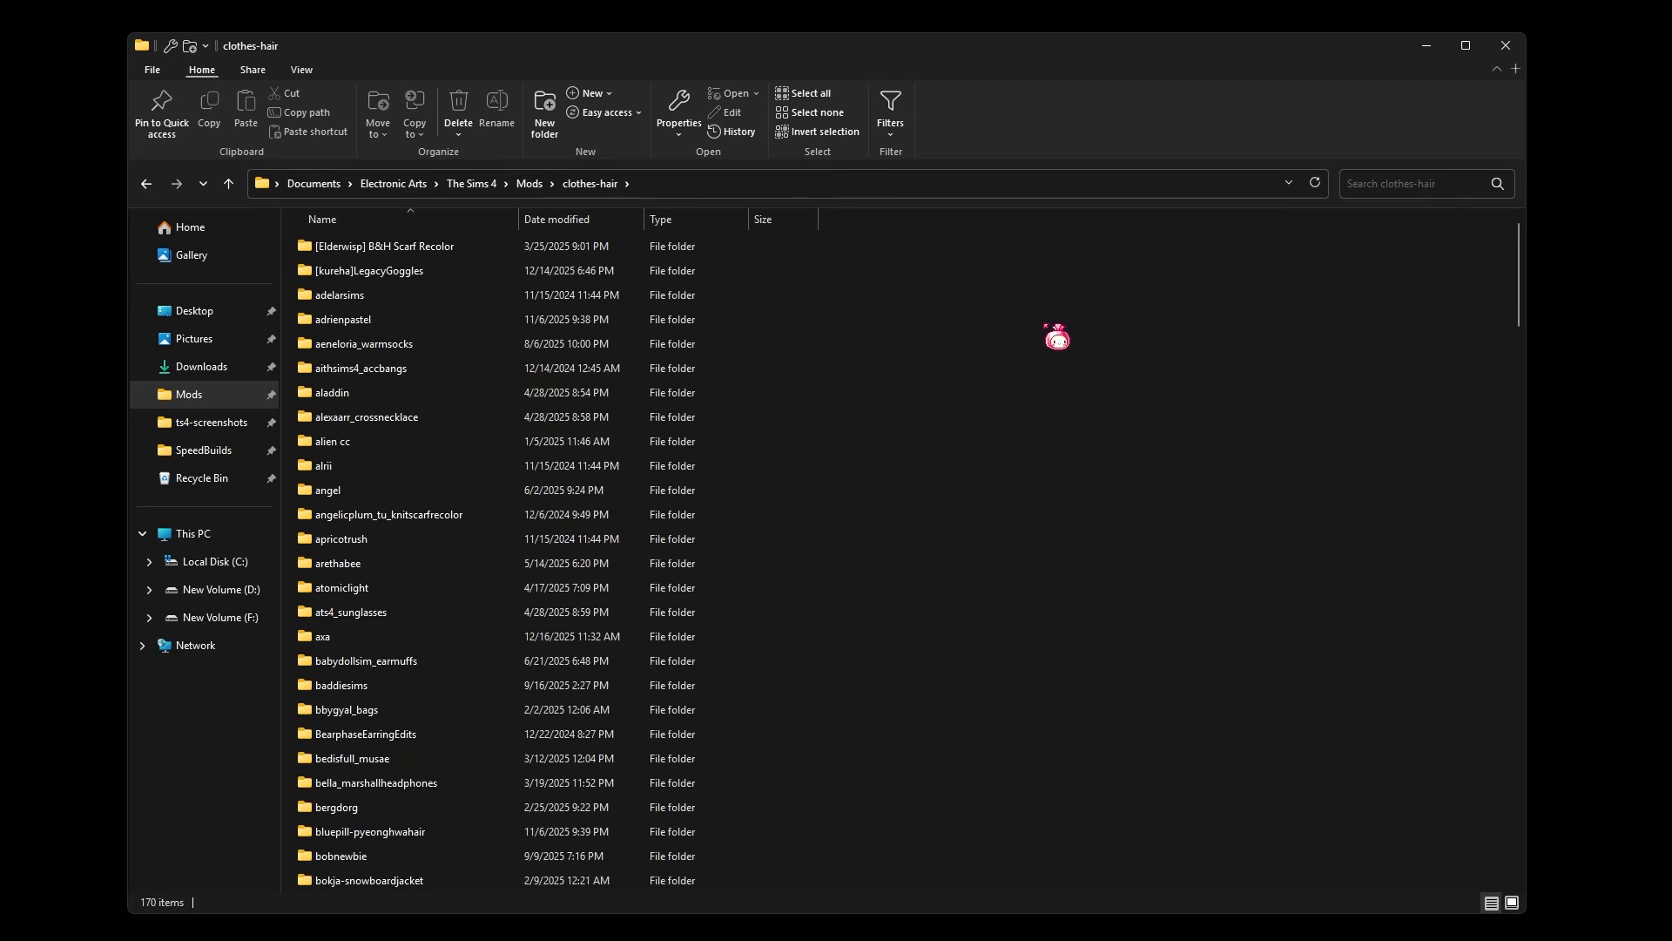
pyautogui.scroll(-4, 1073, 318)
pyautogui.scroll(-8, 1073, 291)
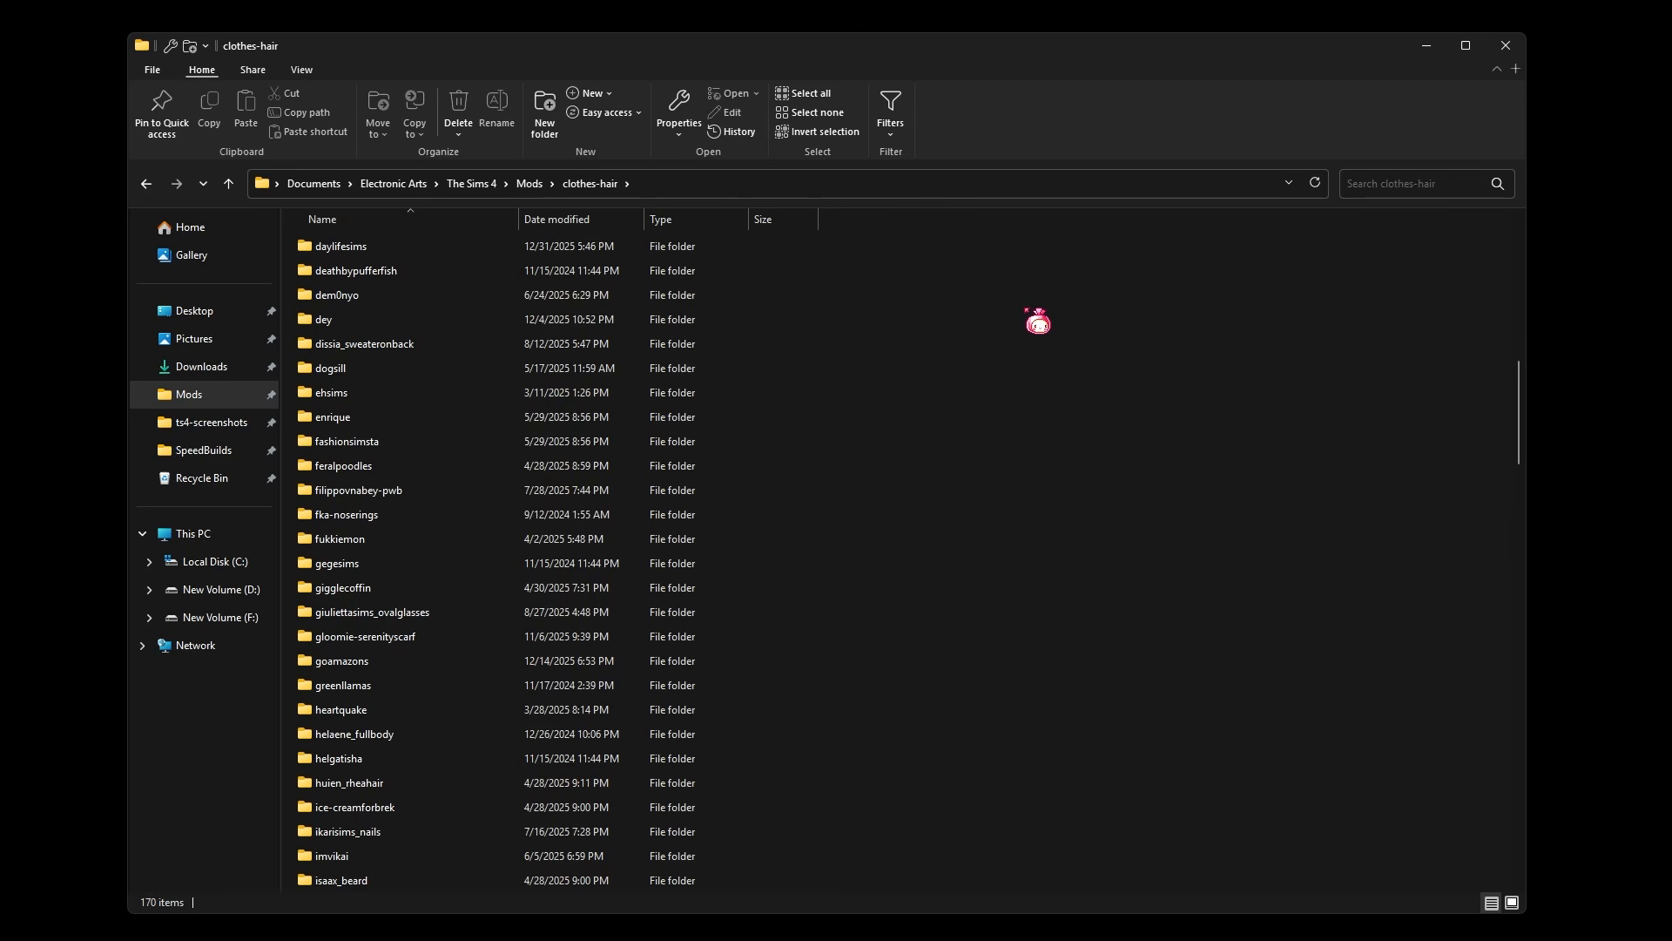
pyautogui.scroll(2, 955, 380)
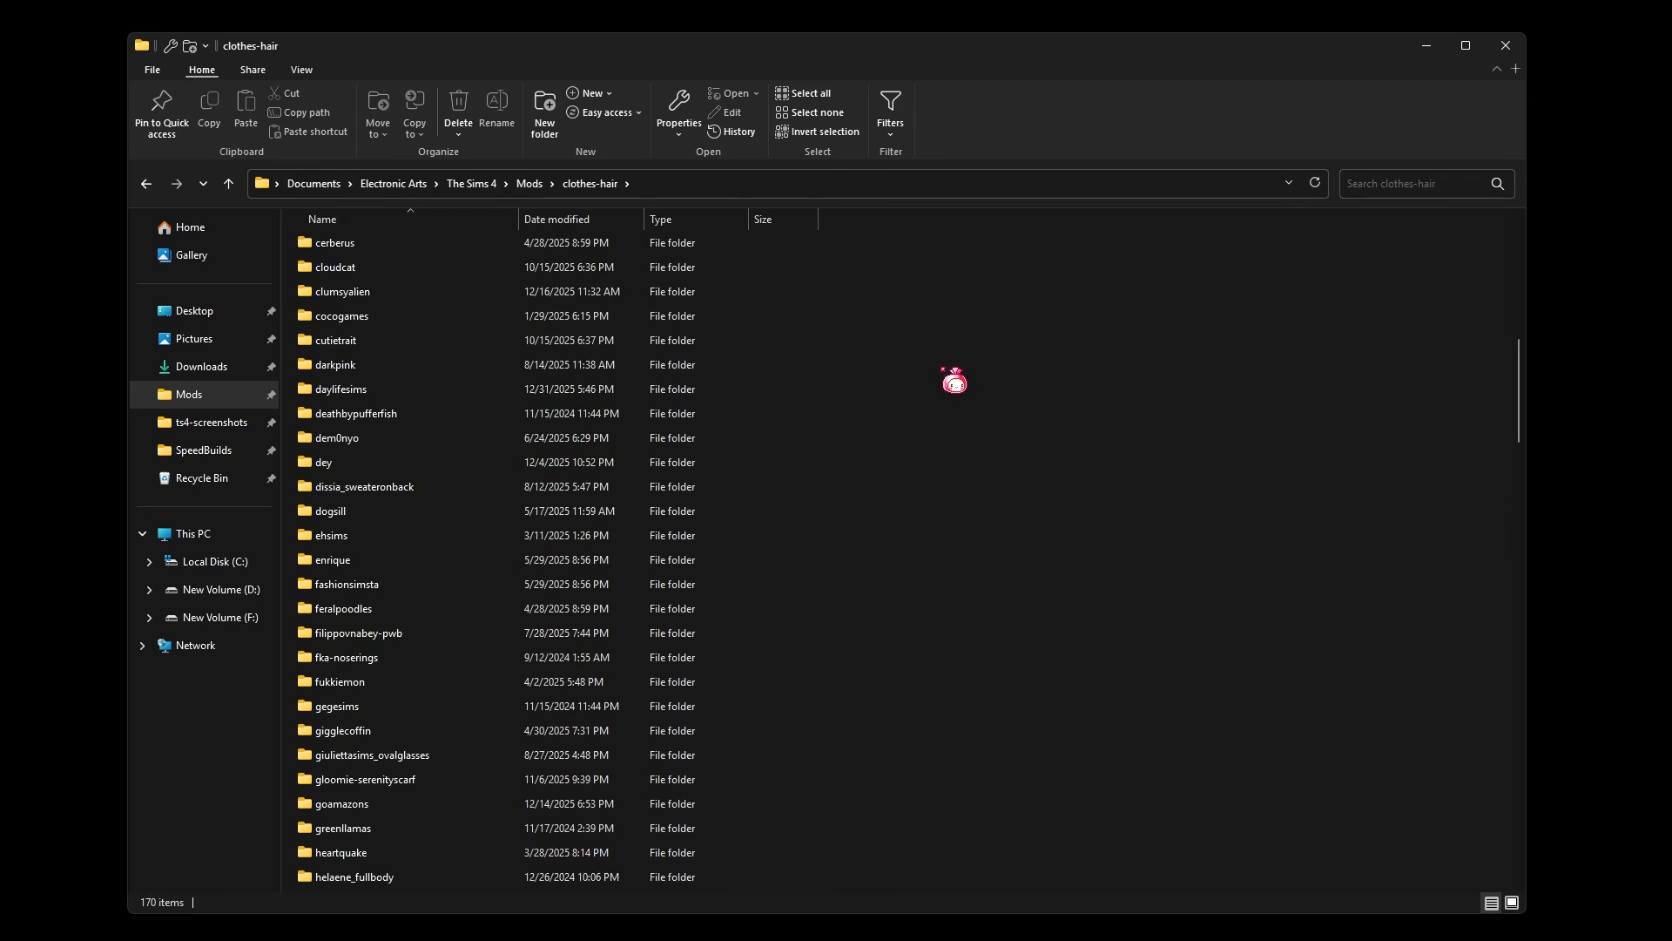
pyautogui.scroll(2, 954, 381)
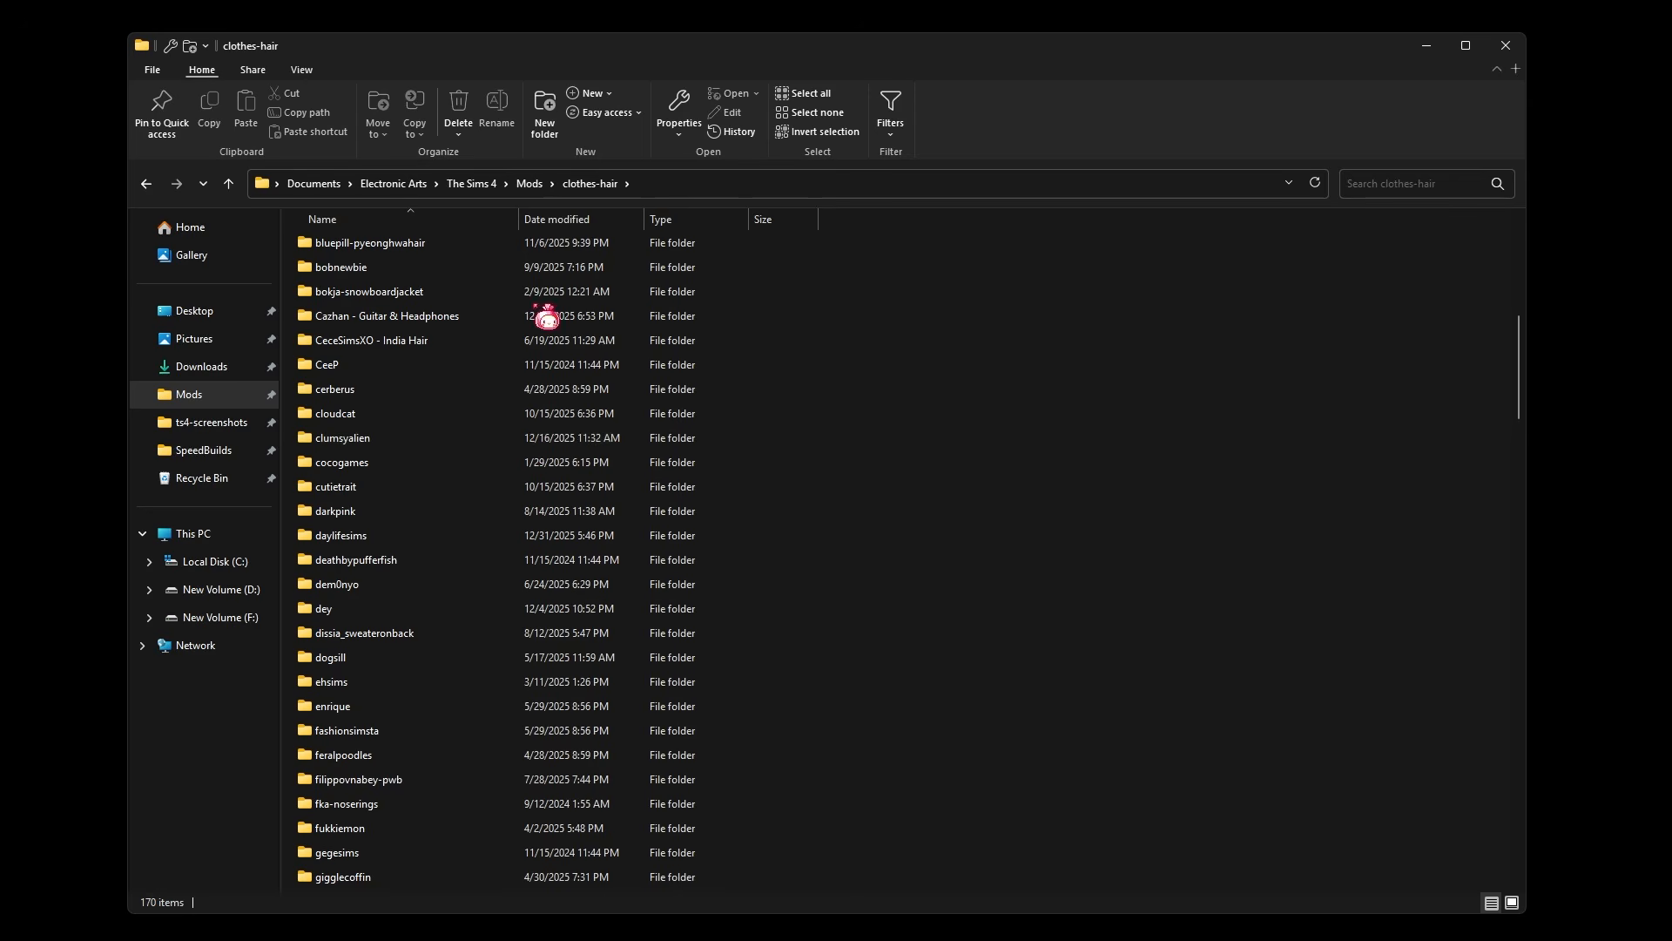
# - Go back to Mods, look through the creator subfolders of the build-buy folder, and return to Mods
pyautogui.click(533, 183)
pyautogui.click(453, 302)
pyautogui.doubleClick(453, 301)
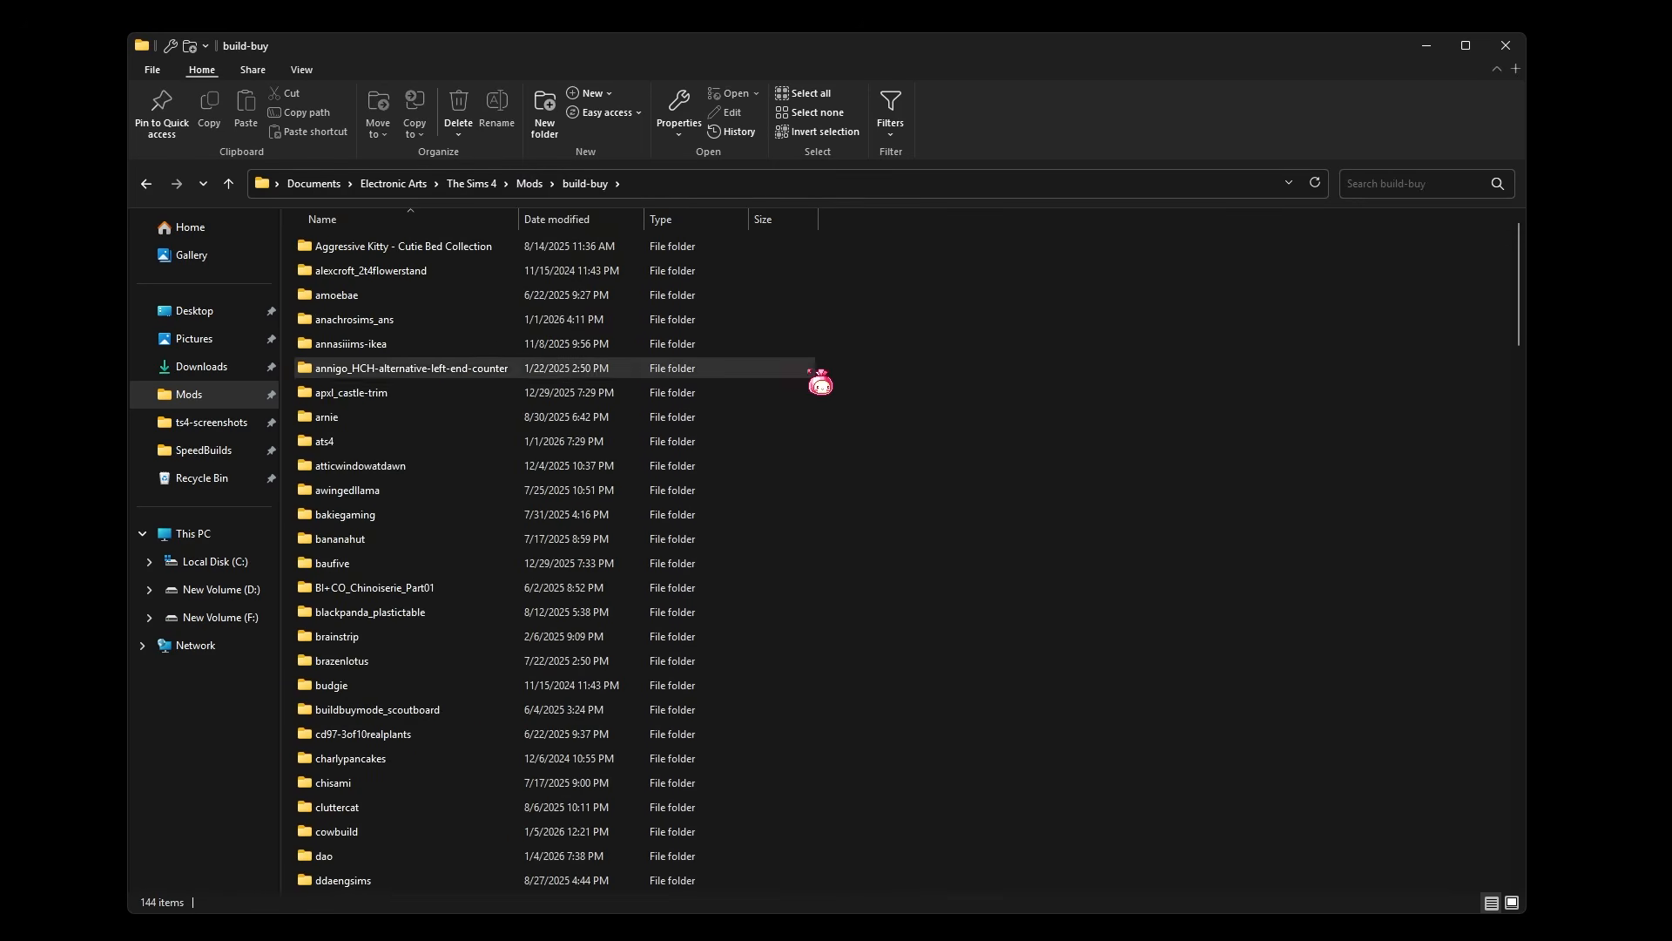
pyautogui.scroll(-7, 903, 445)
pyautogui.click(530, 185)
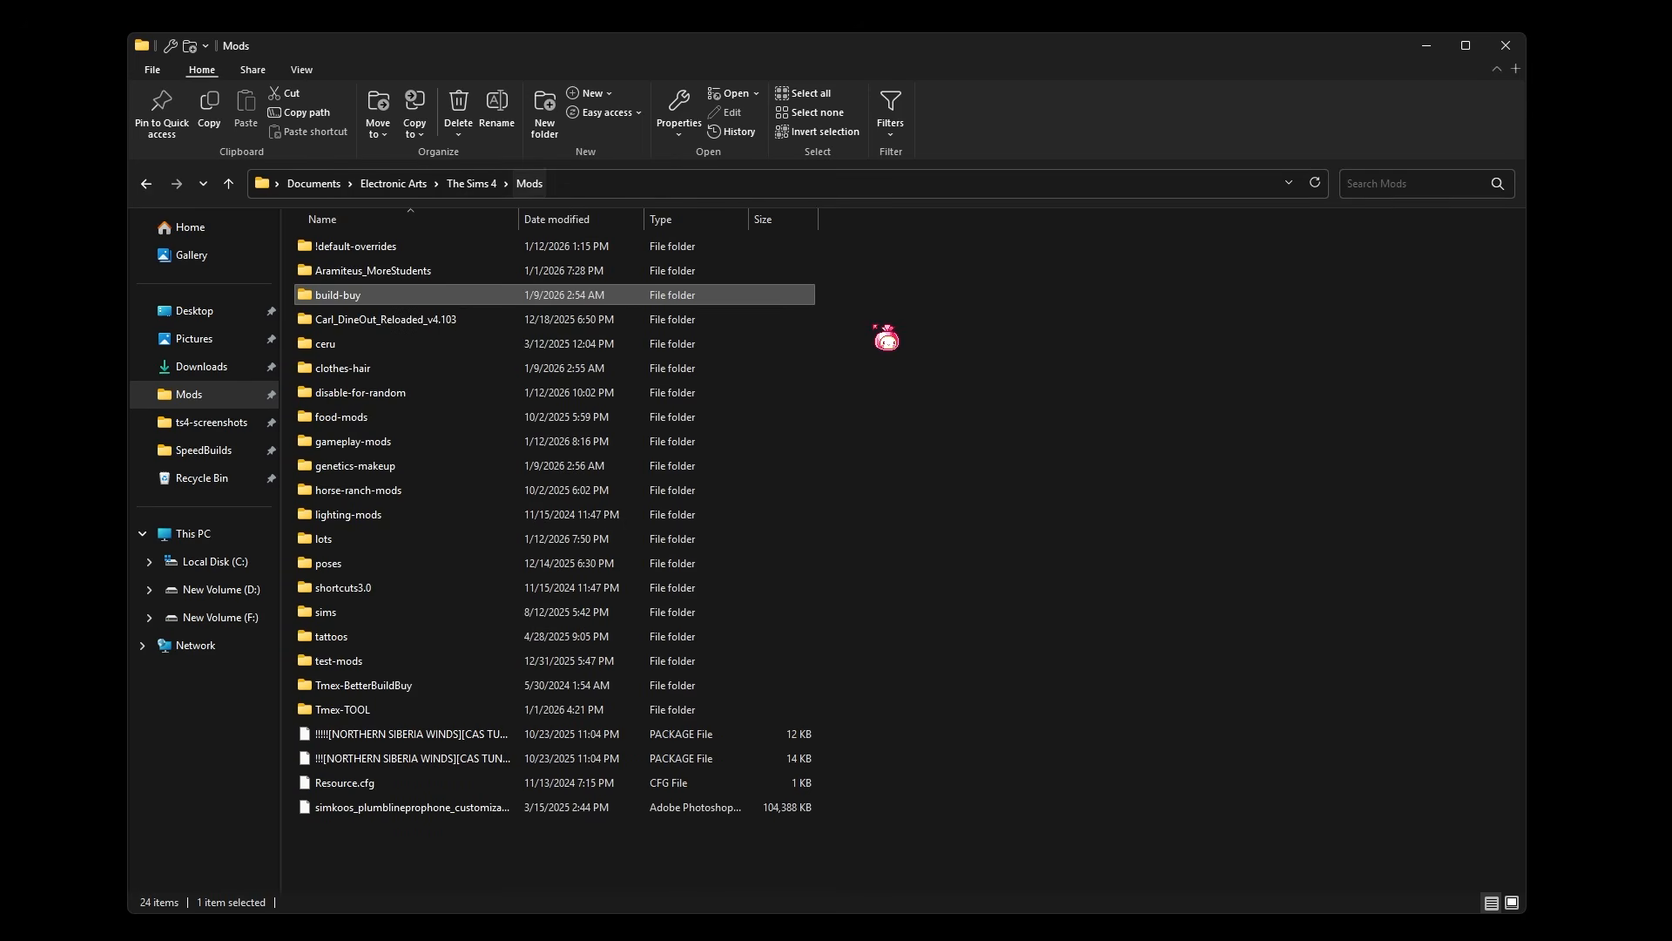
# - Reopen the clothes-hair folder, look through its creator subfolders, and return to Mods
pyautogui.doubleClick(709, 367)
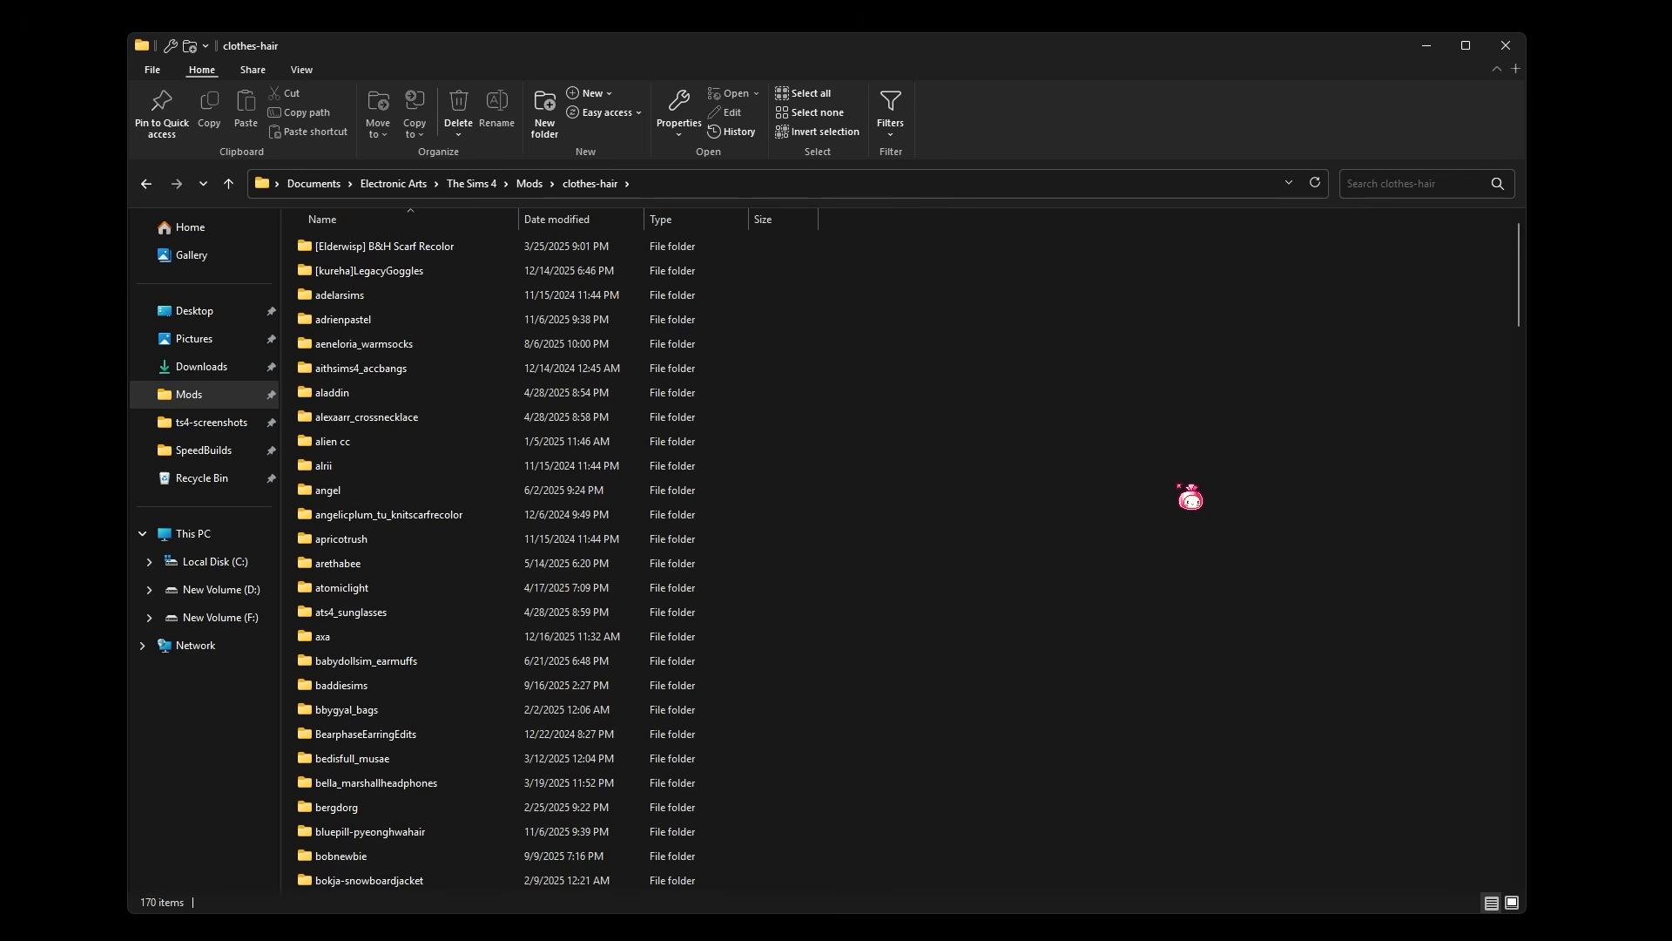
pyautogui.scroll(-5, 687, 451)
pyautogui.scroll(-4, 545, 464)
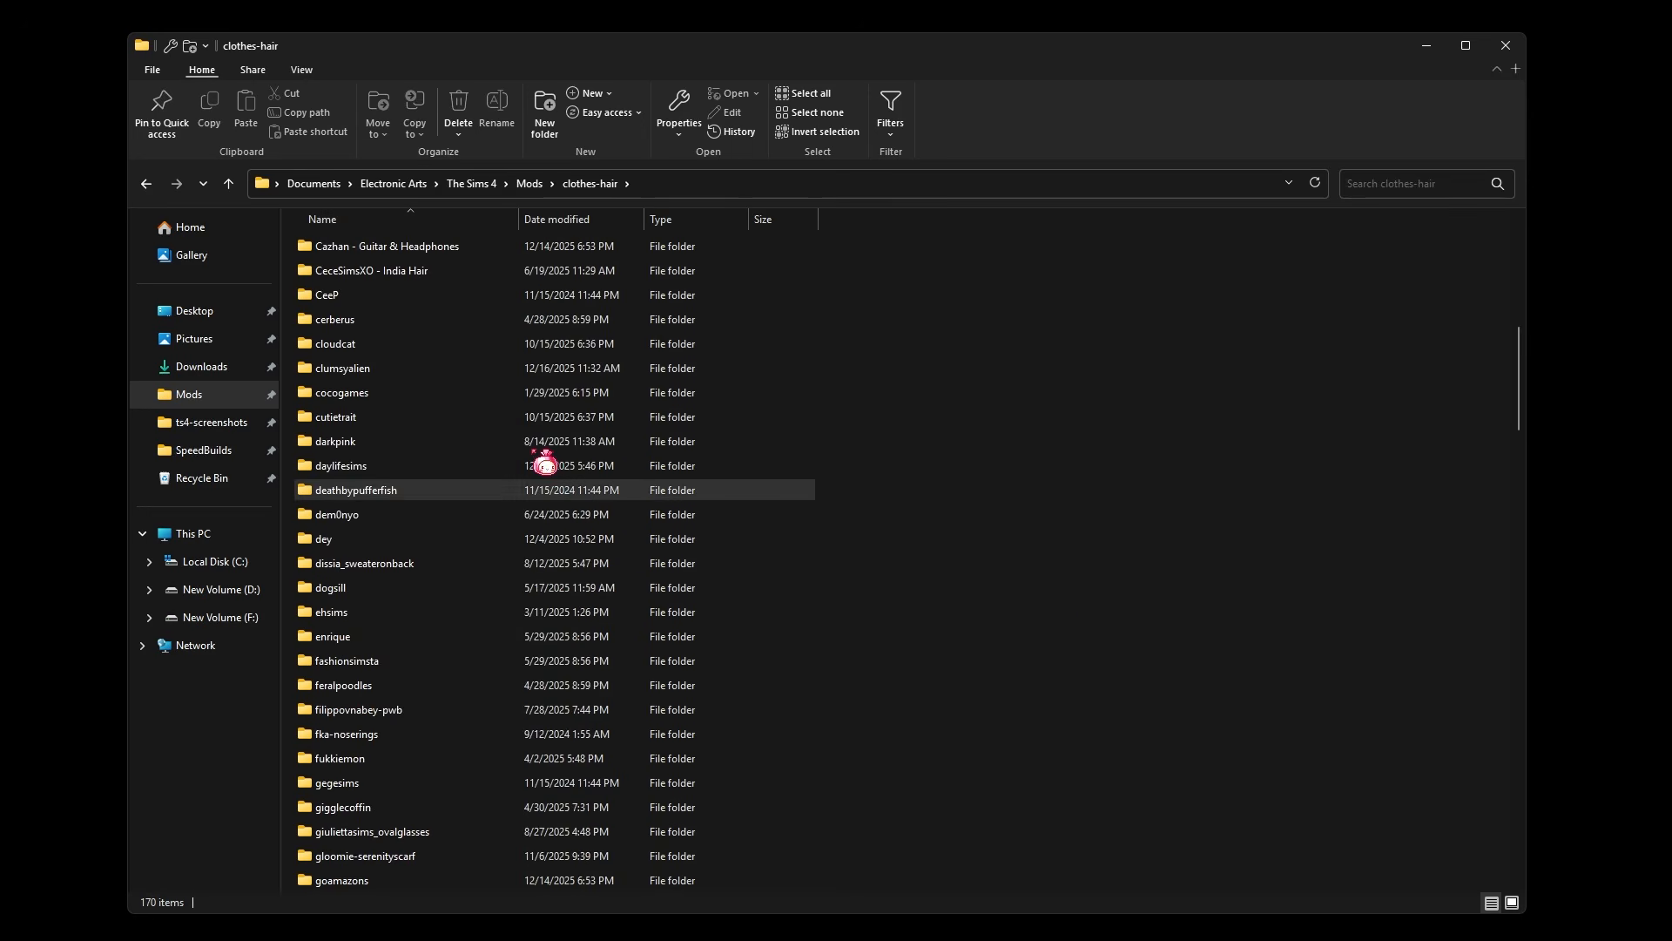
pyautogui.scroll(9, 544, 464)
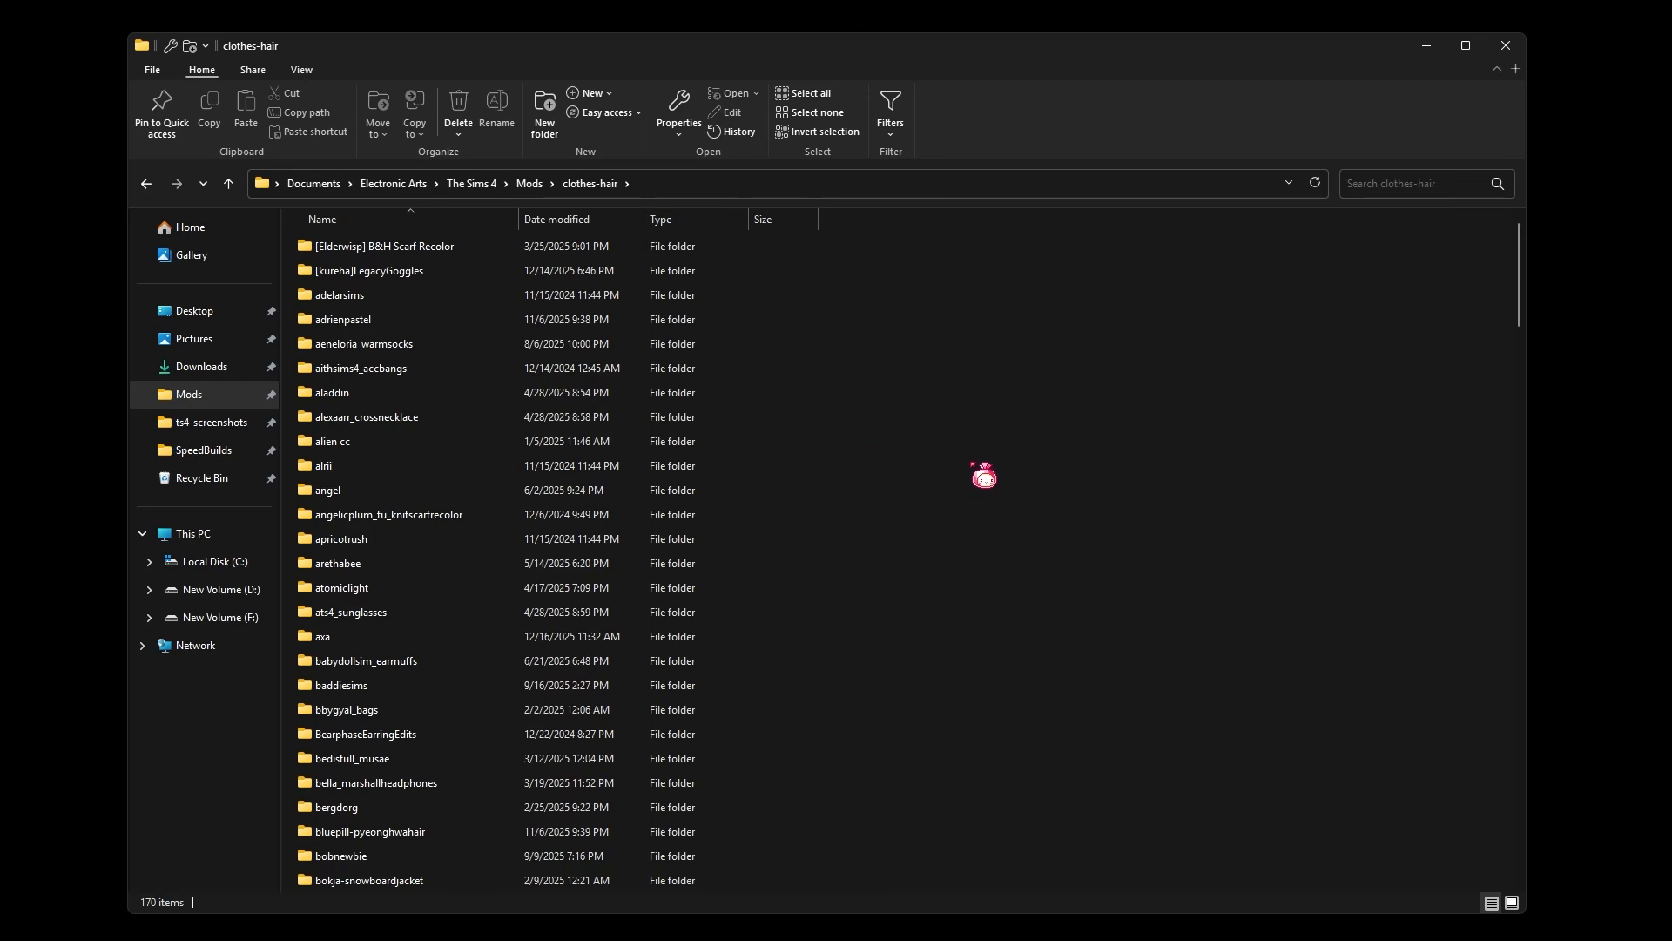
pyautogui.click(528, 184)
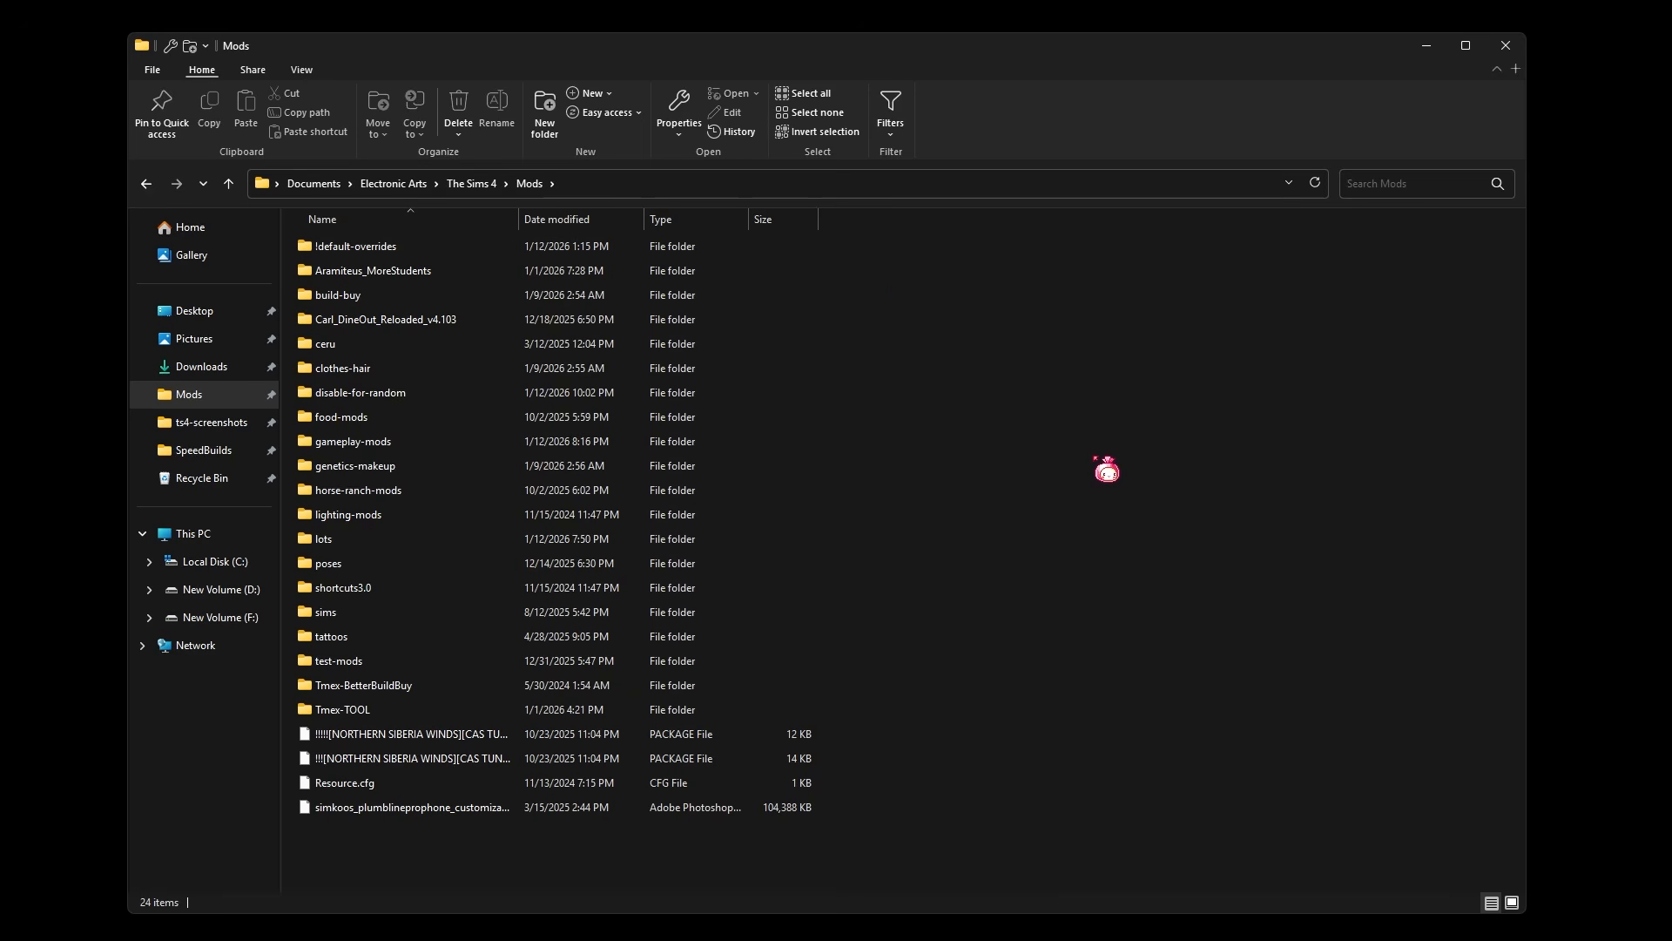
# - Open the !default-overrides folder and look through its override subfolders from the start of the list
pyautogui.doubleClick(633, 246)
pyautogui.press('p')
pyautogui.scroll(2, 1024, 393)
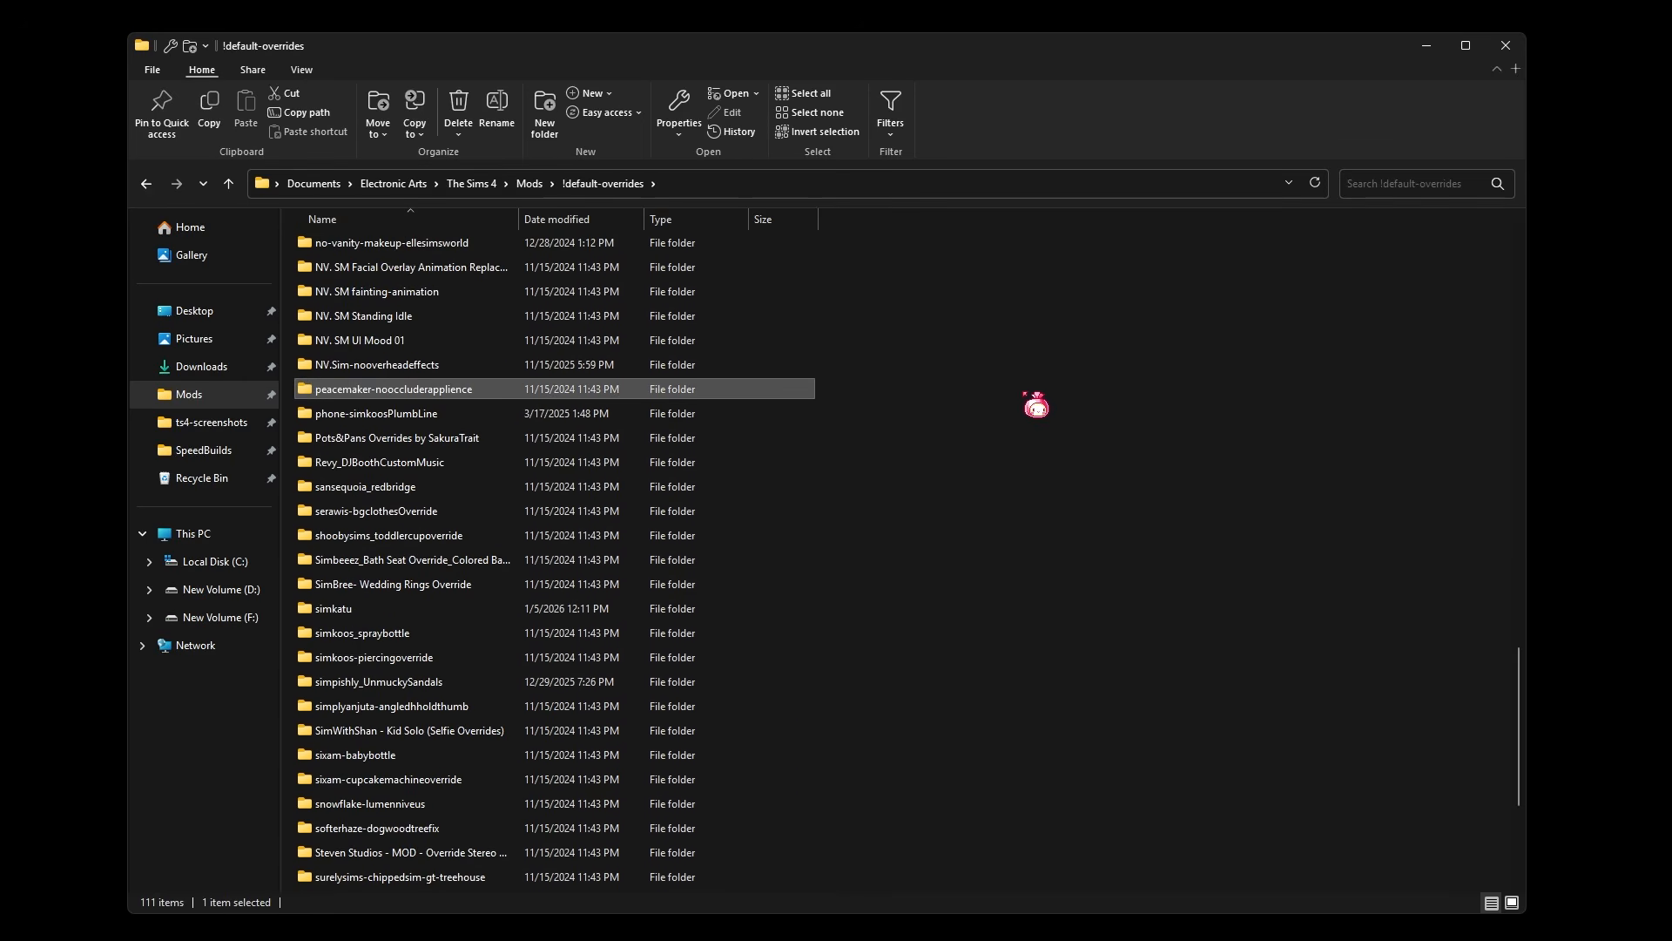
pyautogui.click(1037, 405)
pyautogui.moveTo(1520, 675); pyautogui.dragTo(1526, 233)
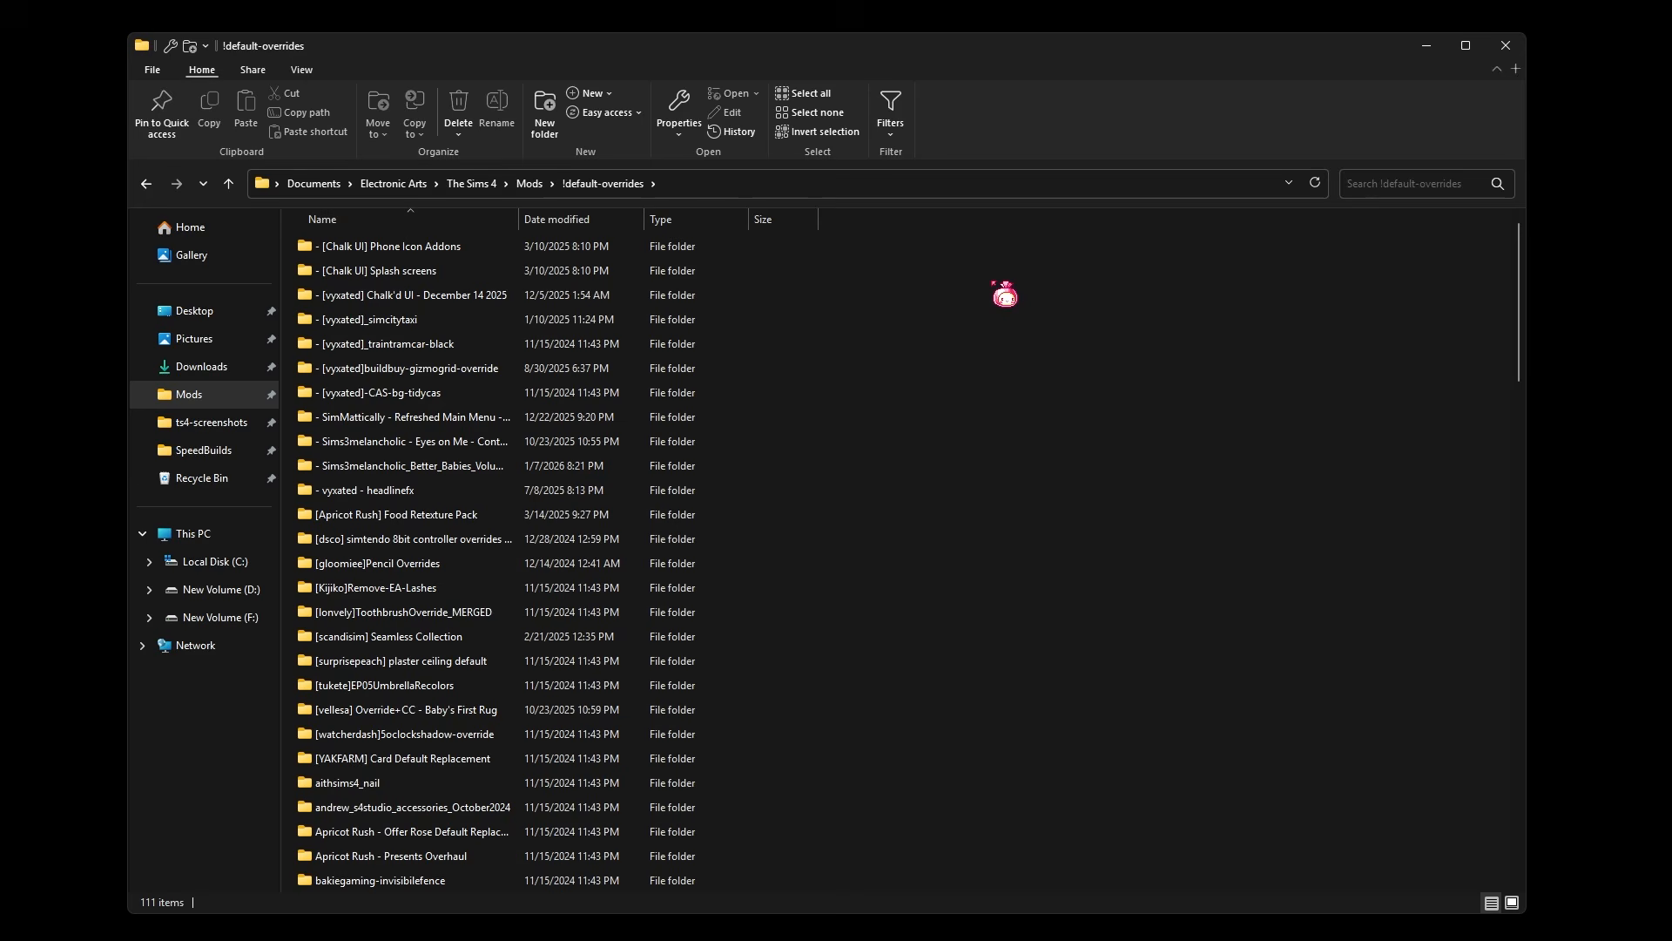
pyautogui.scroll(-6, 967, 523)
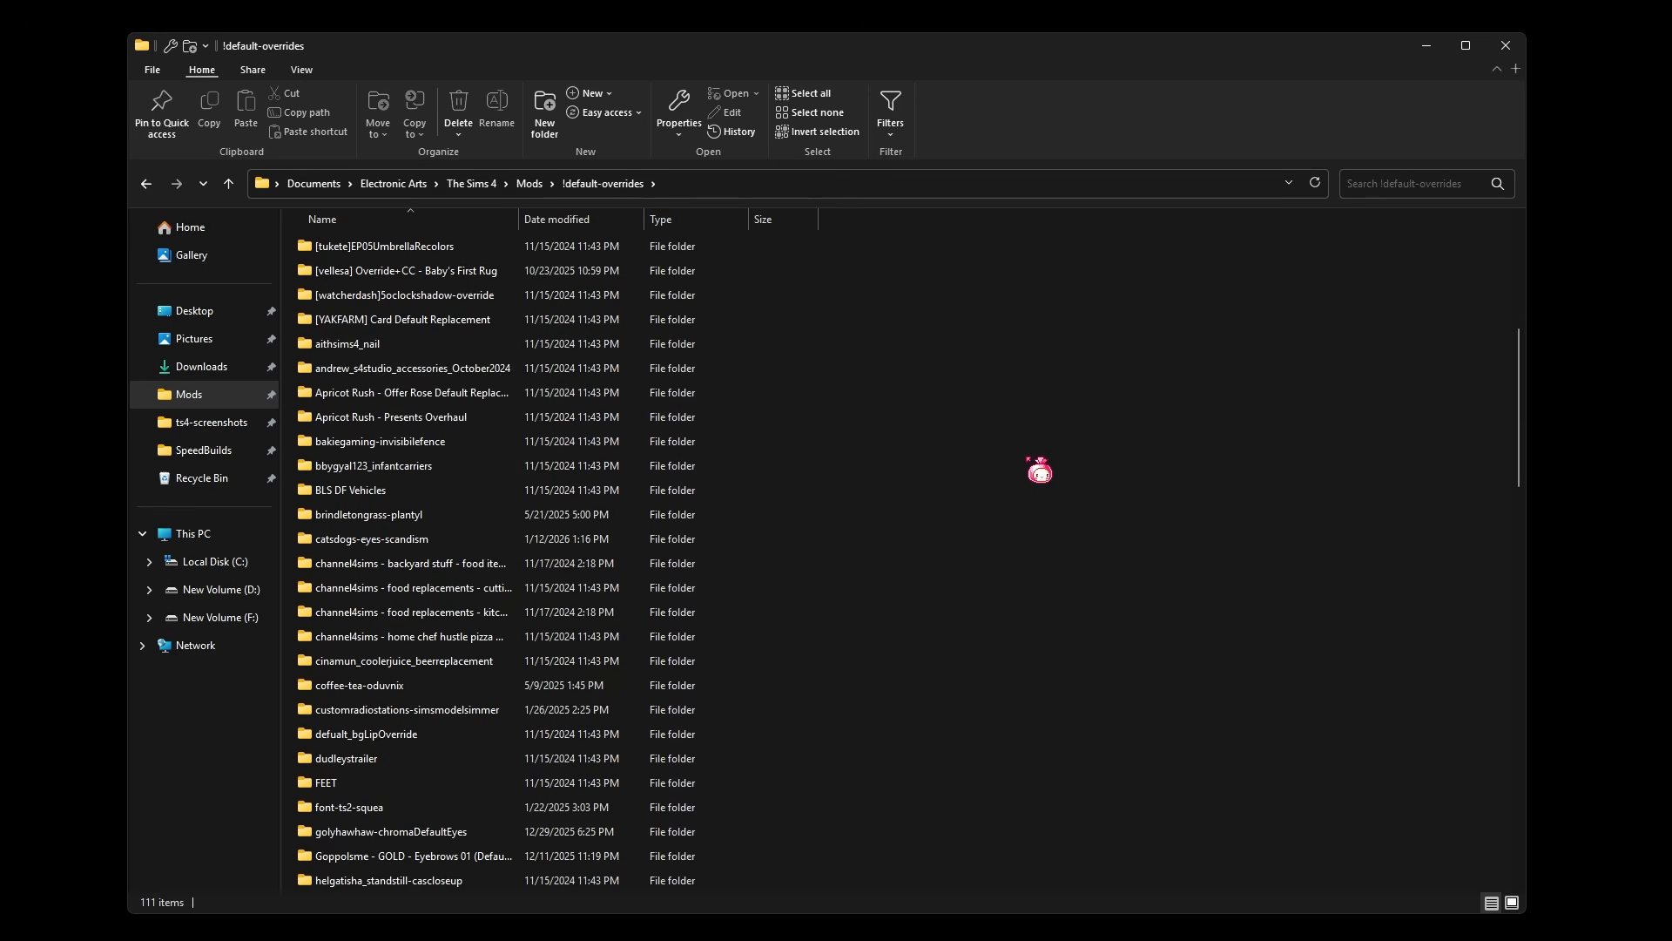
pyautogui.scroll(2, 1040, 470)
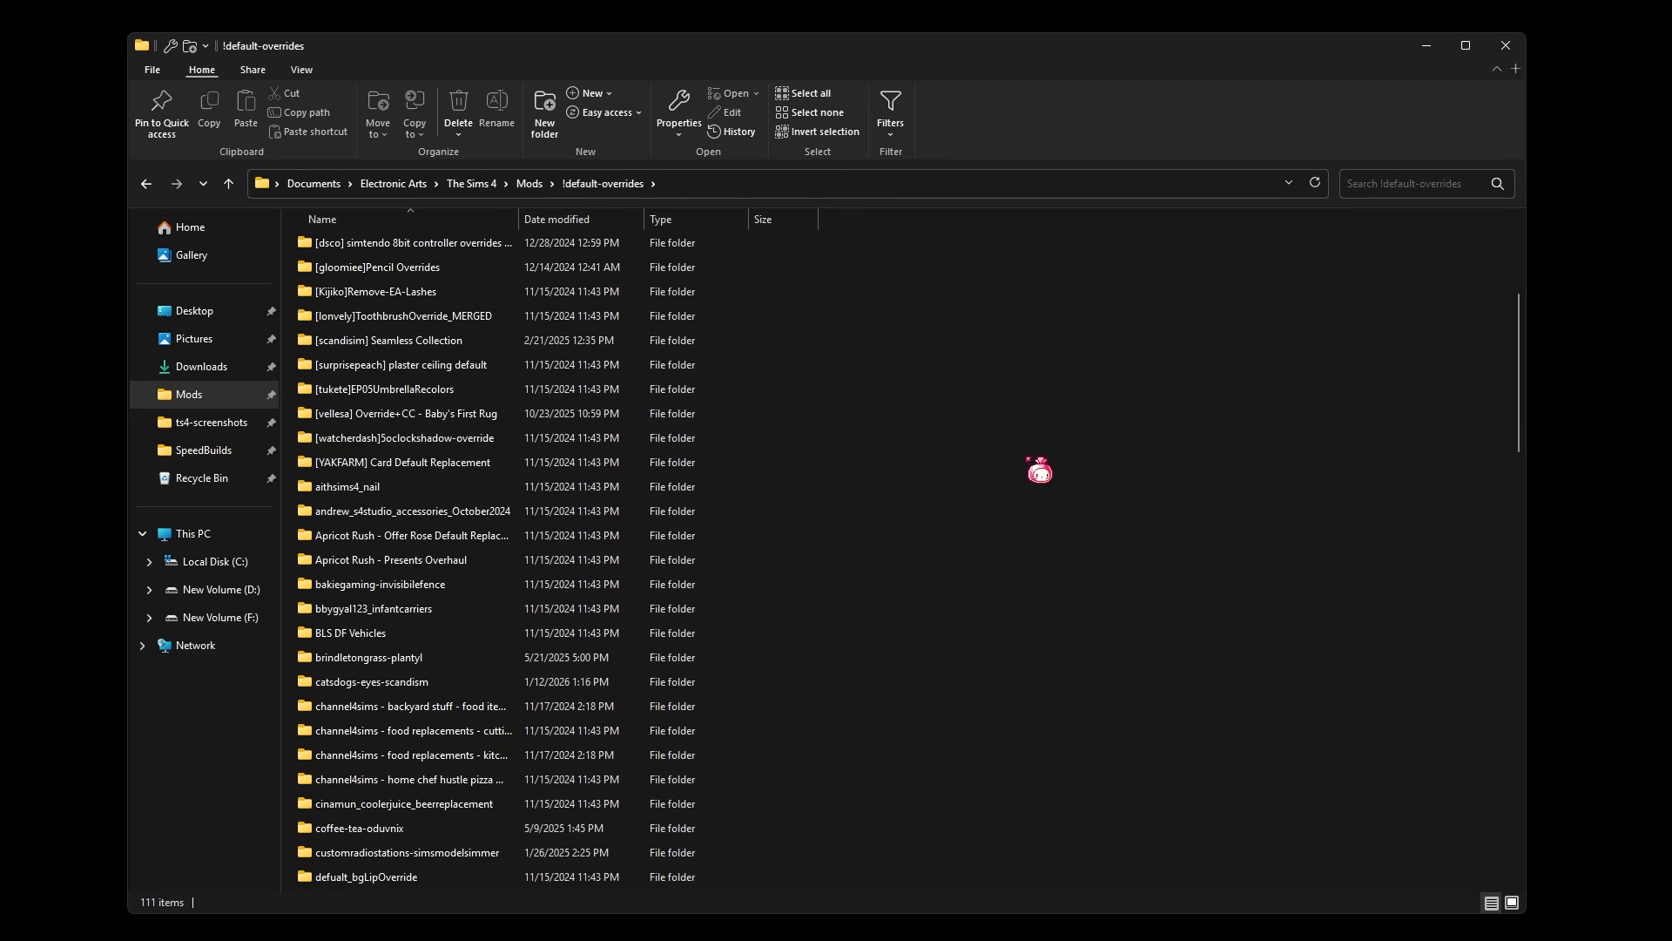
# - View the package files in the aithsims4_nail folder and return to !default-overrides
pyautogui.doubleClick(431, 493)
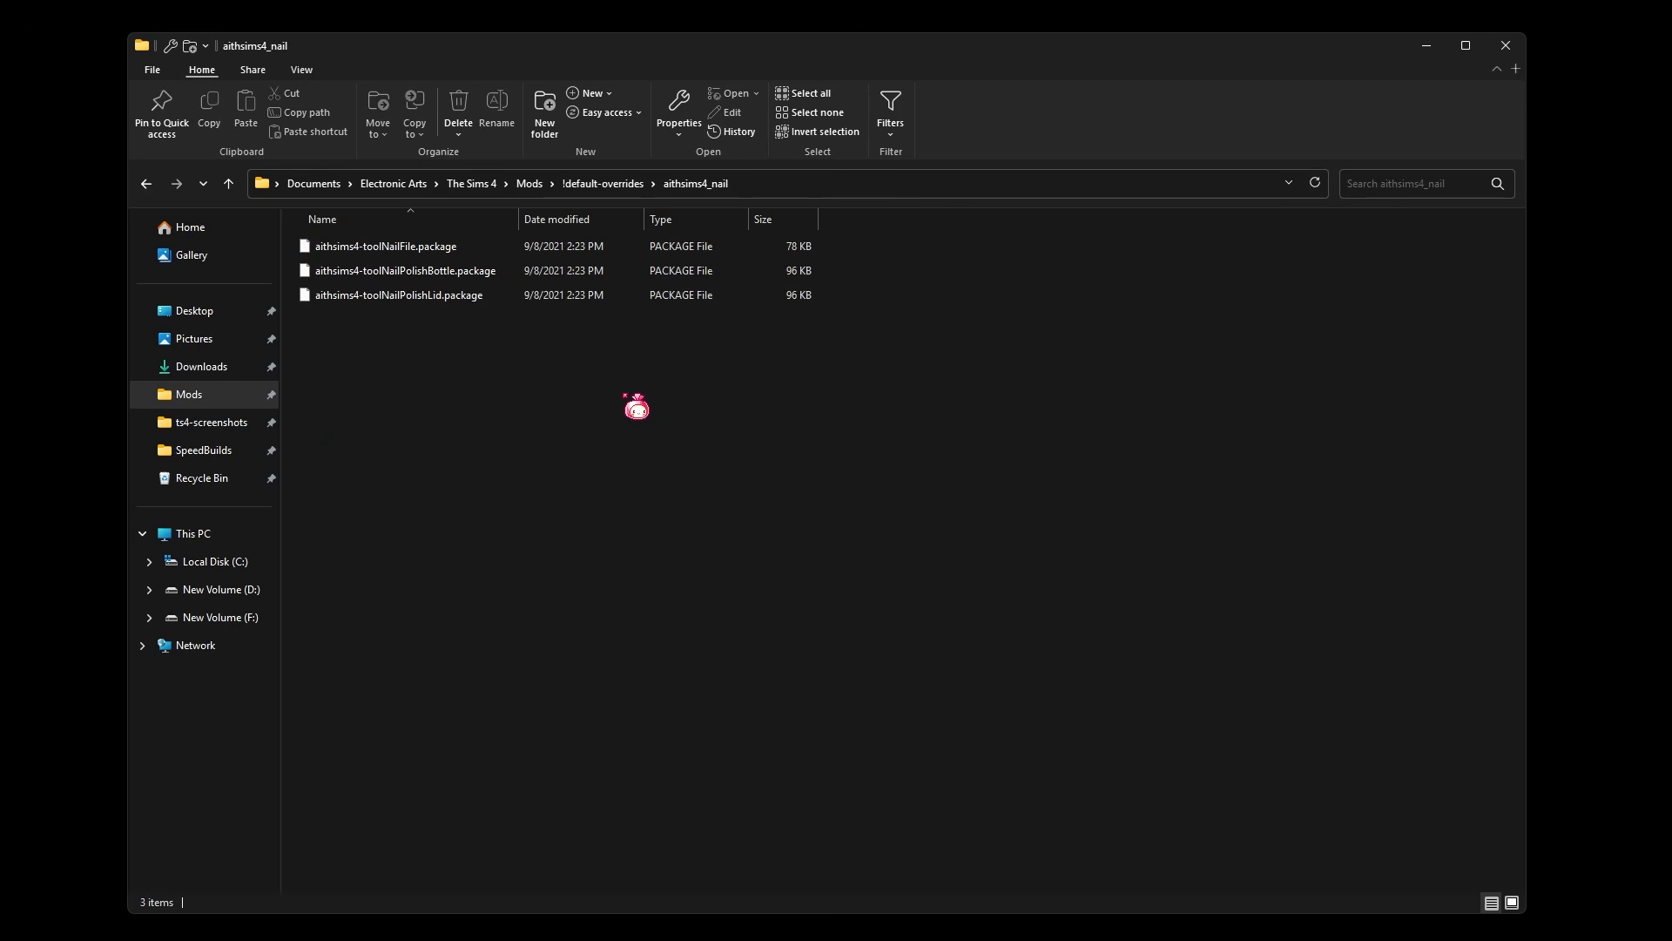
pyautogui.click(610, 188)
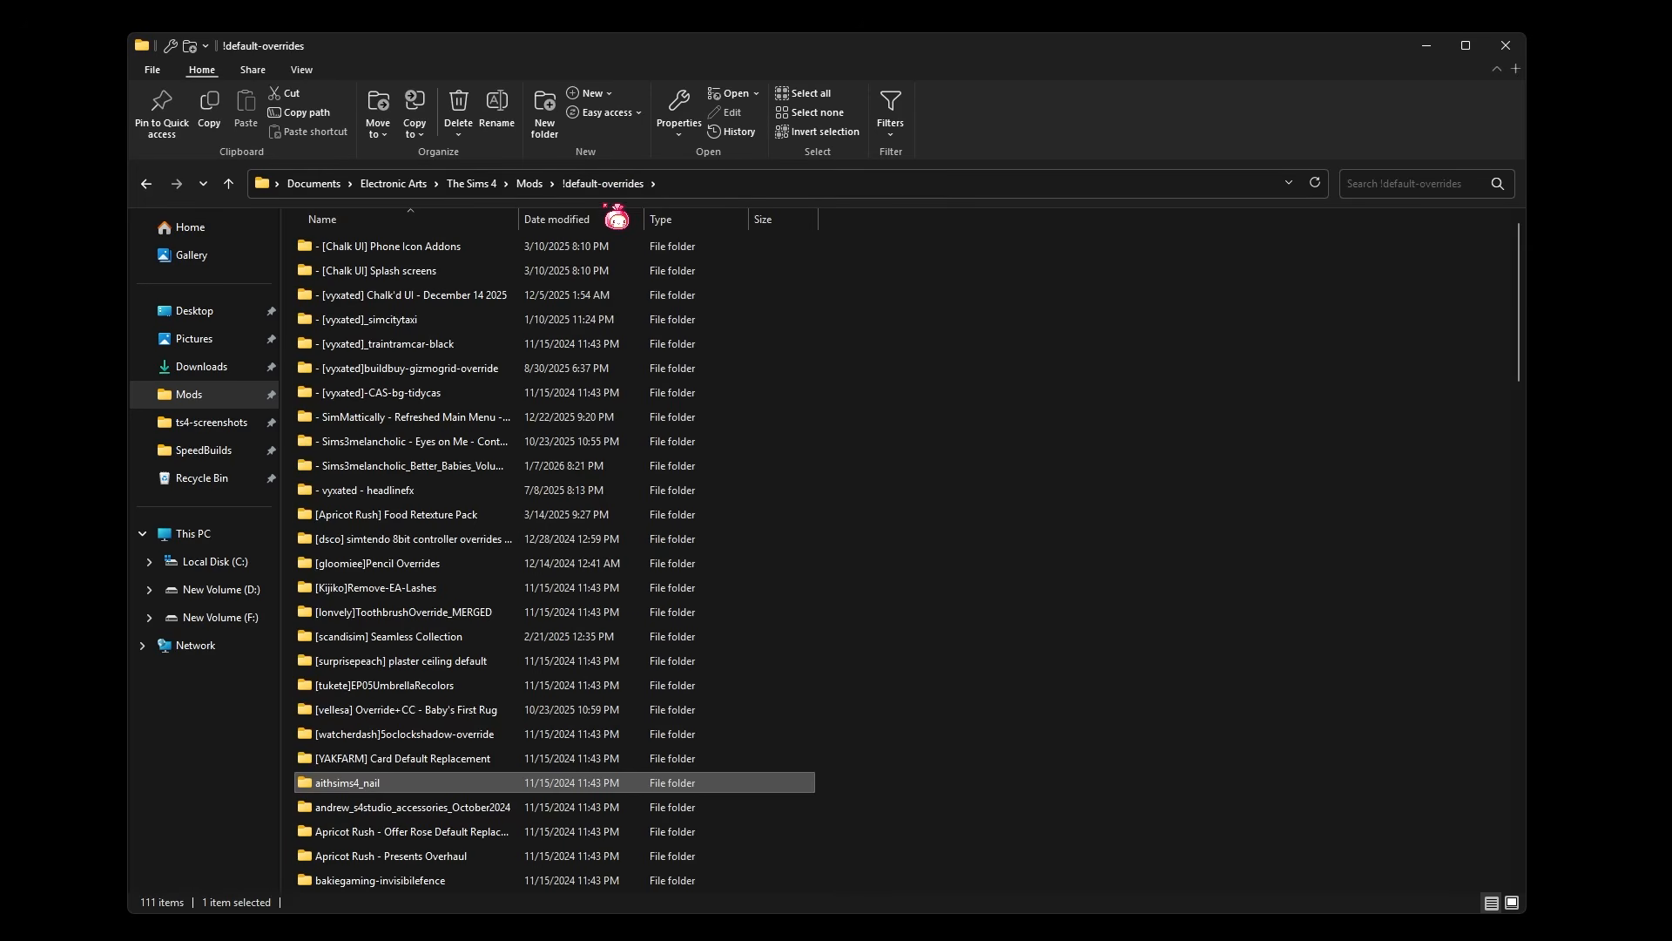
pyautogui.scroll(-3, 969, 585)
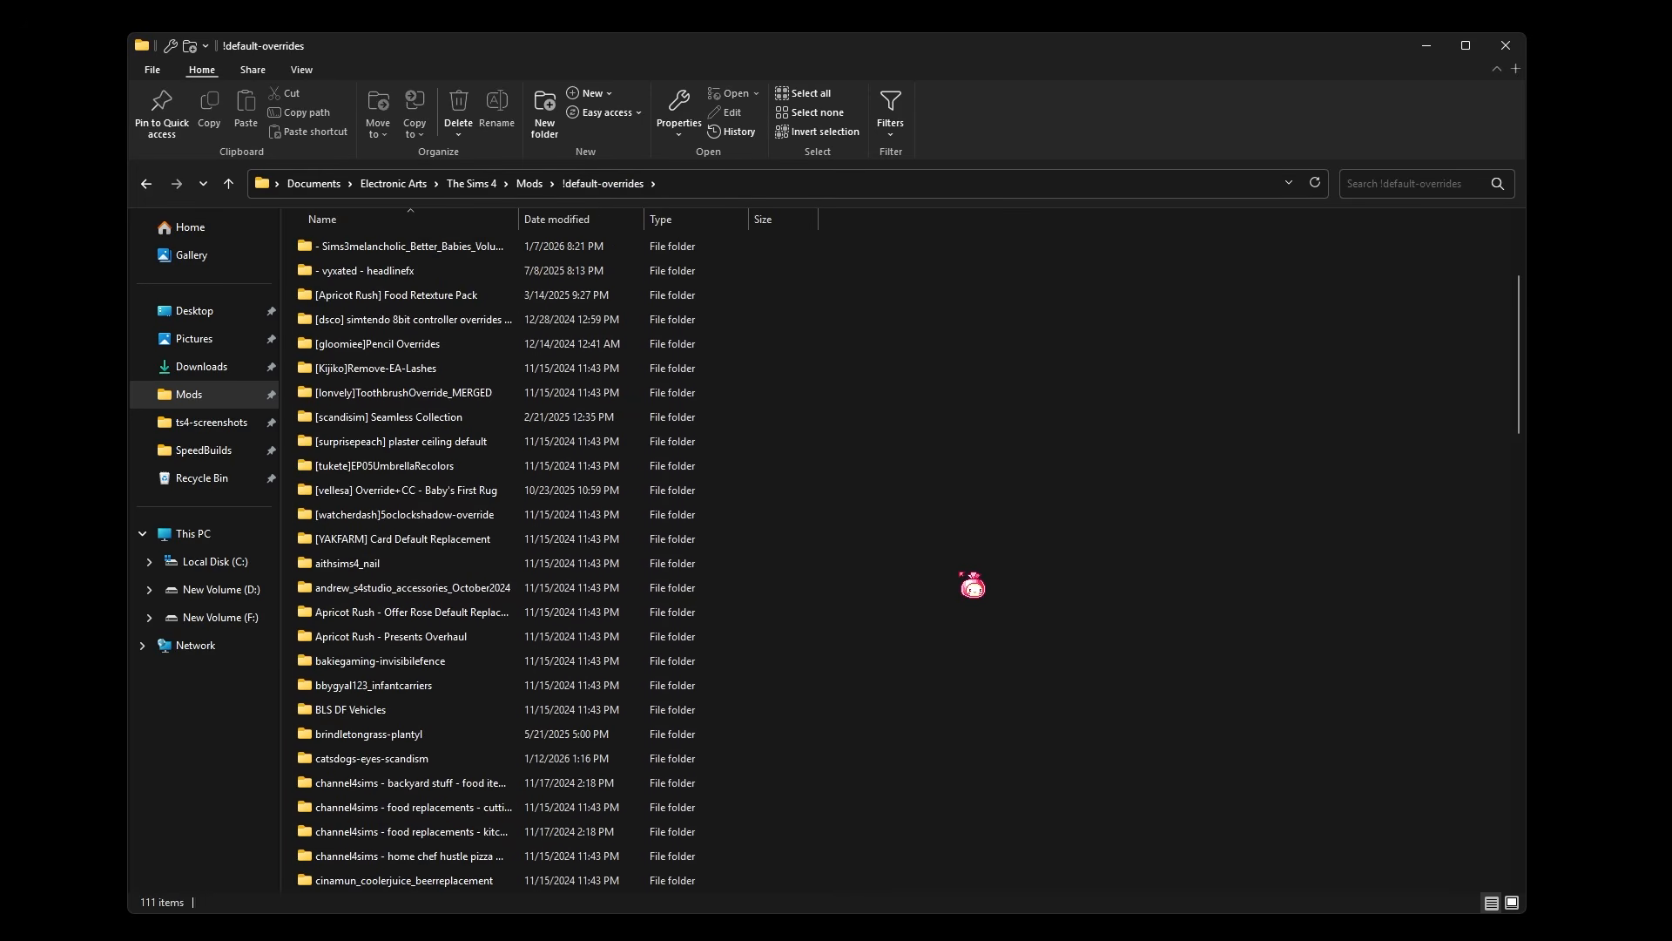
pyautogui.scroll(3, 898, 541)
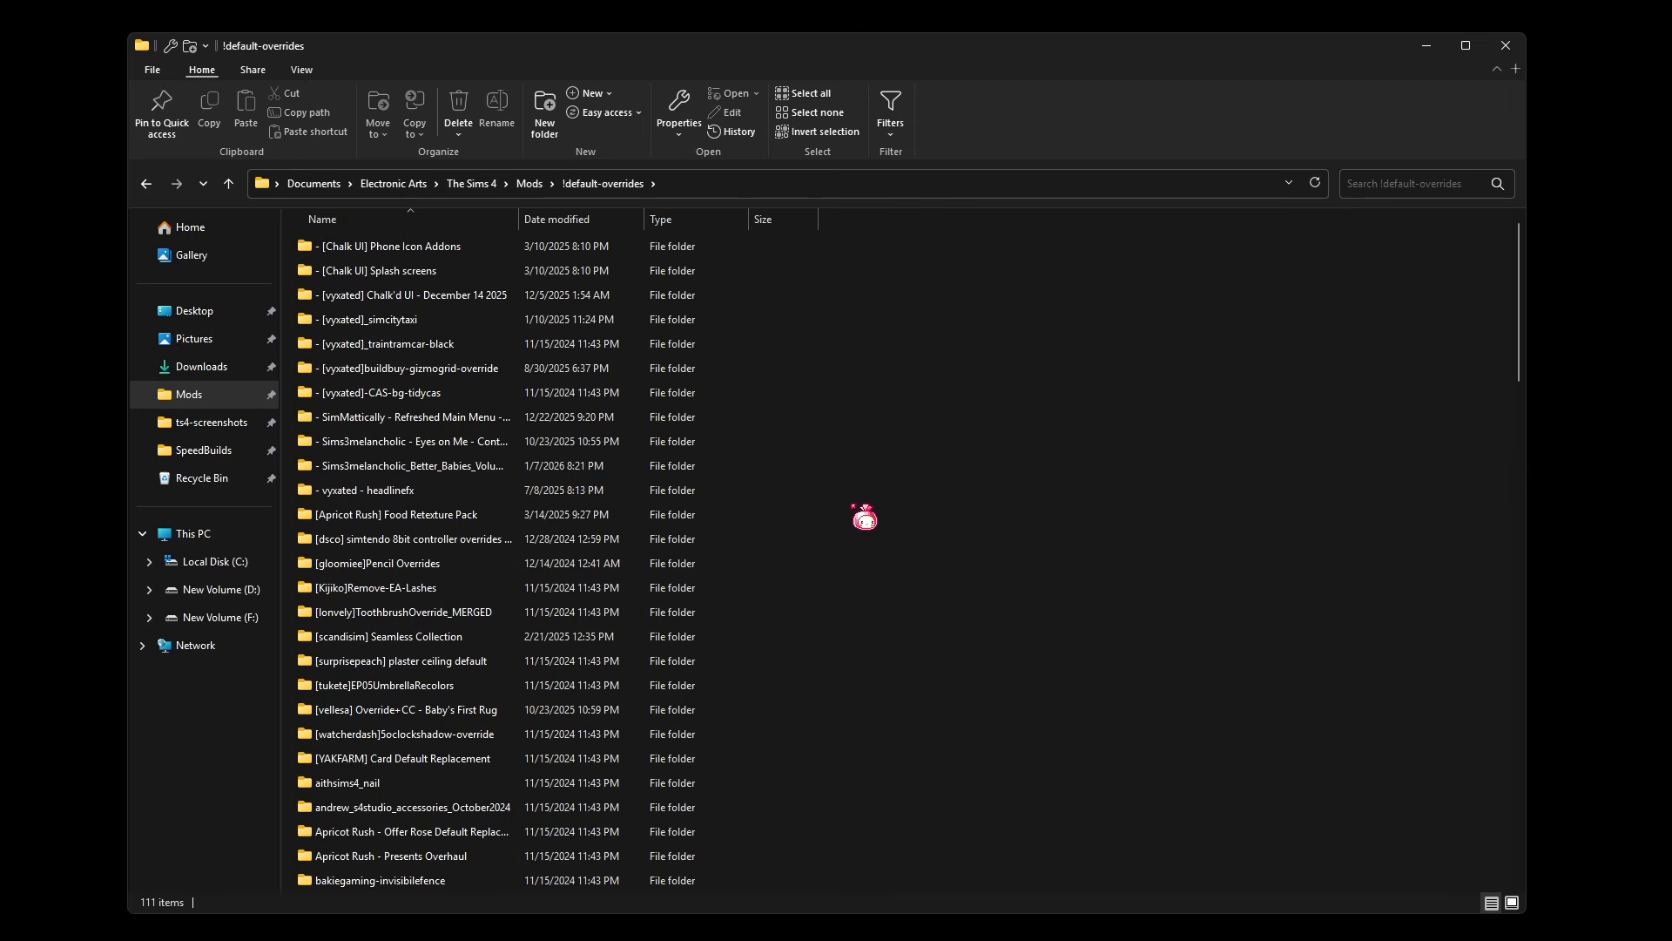
# - Browse the rest of !default-overrides, view the map package files in map_filipesims, and return to !default-overrides
pyautogui.scroll(-17, 749, 607)
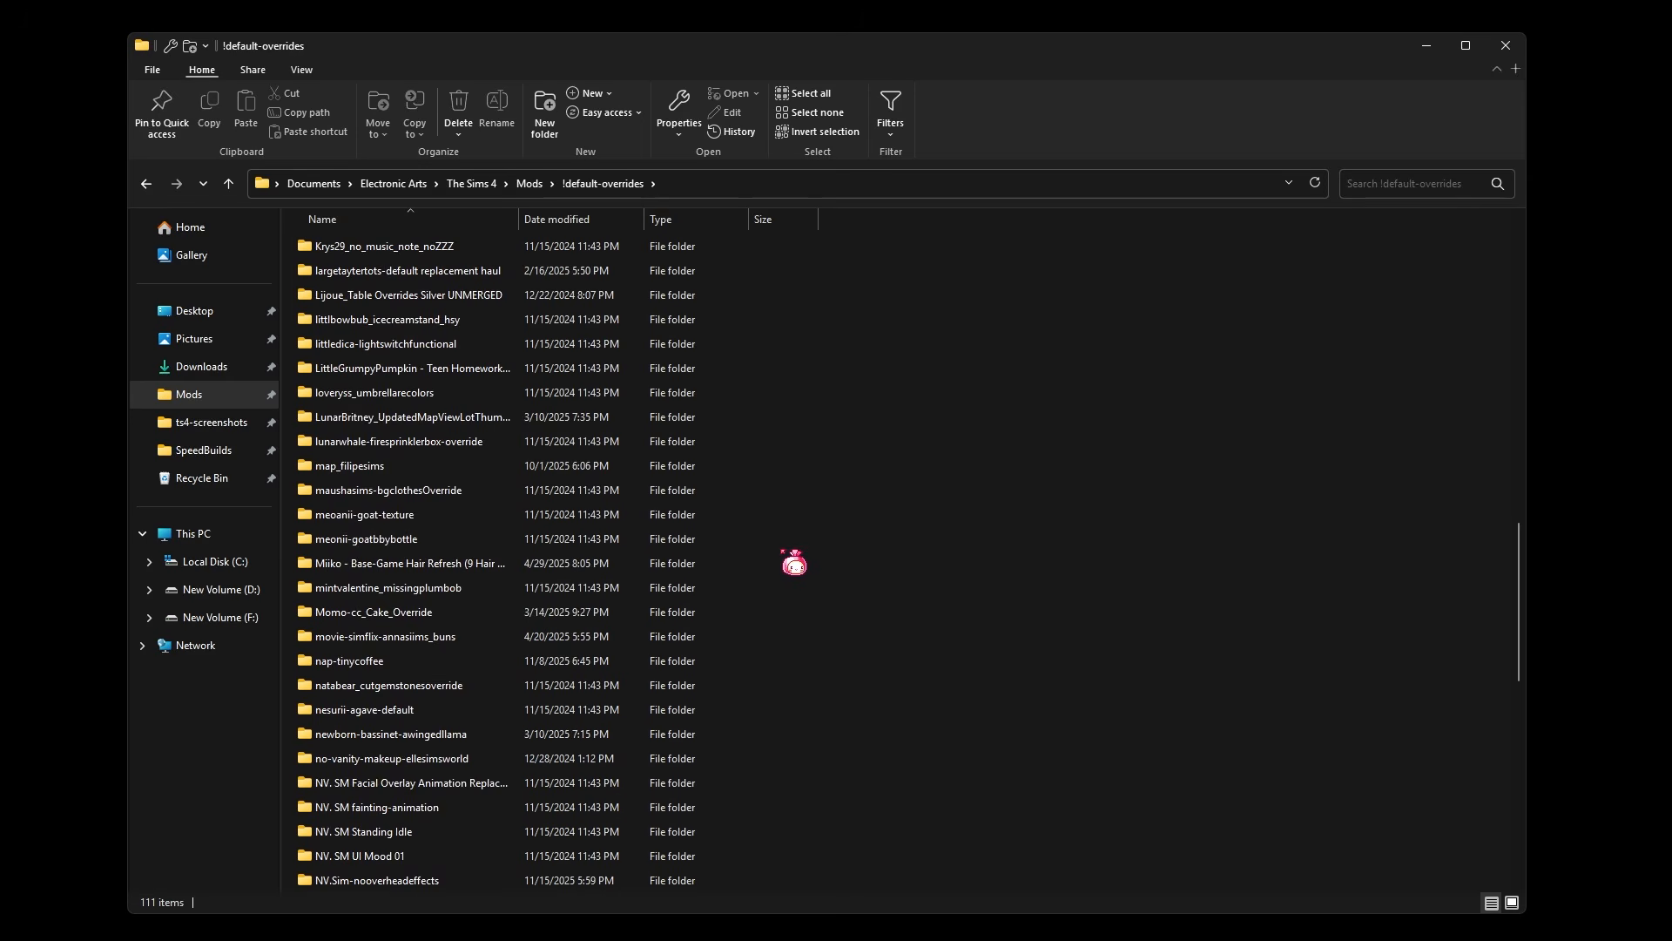
pyautogui.scroll(-11, 963, 586)
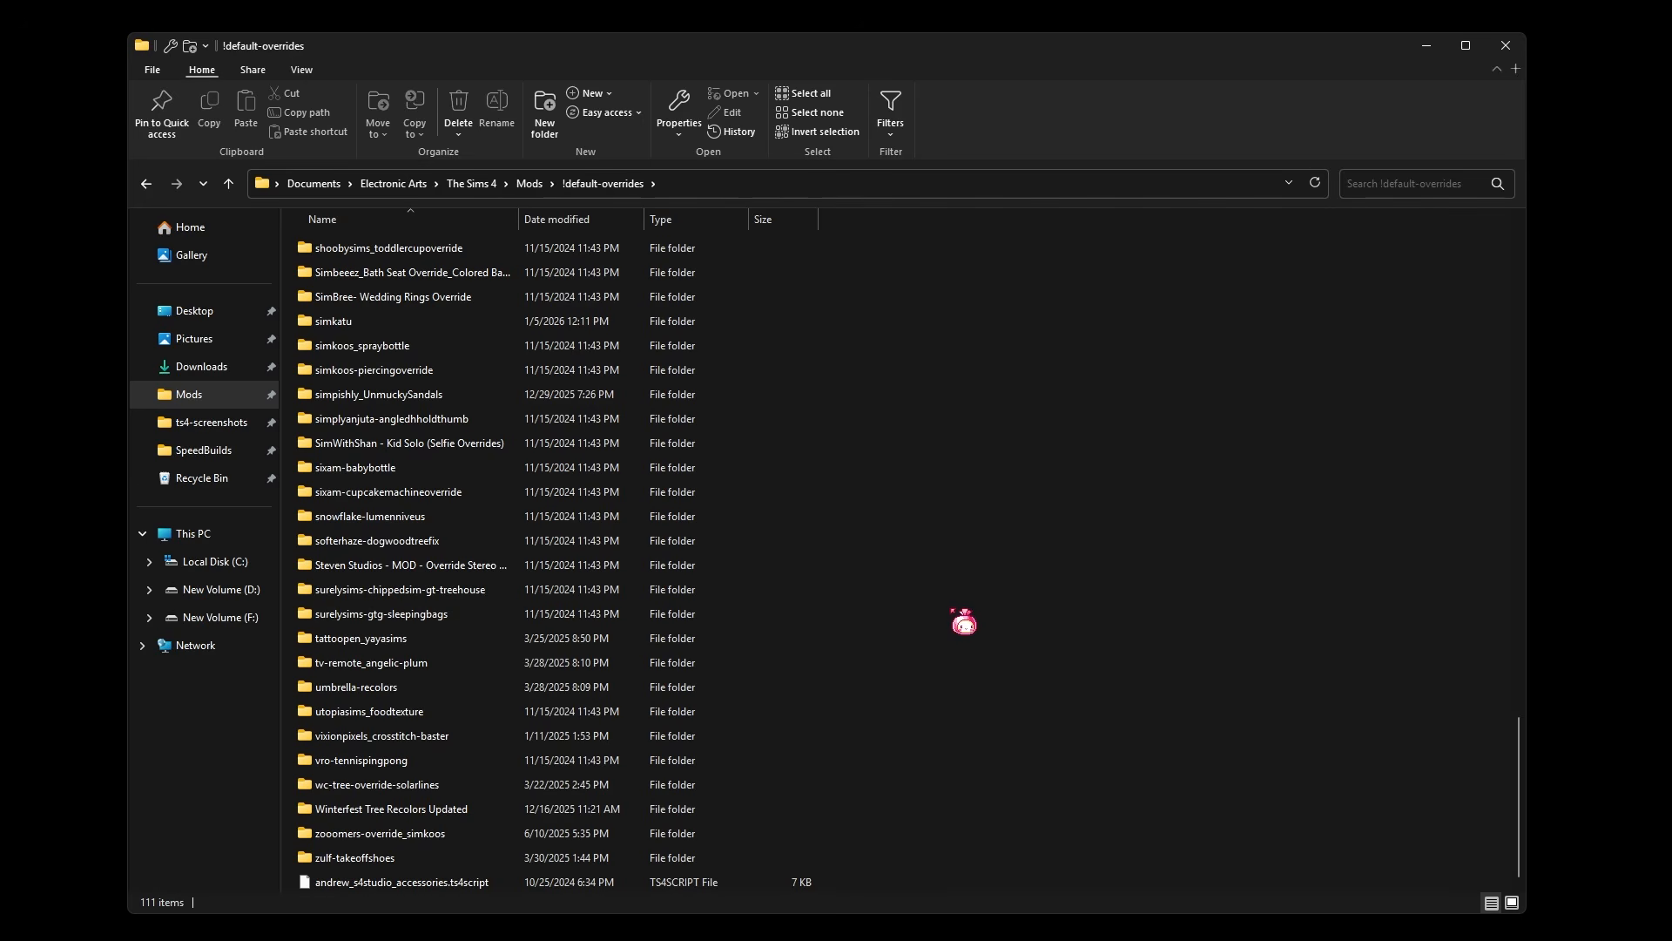
pyautogui.scroll(8, 962, 614)
pyautogui.scroll(3, 958, 608)
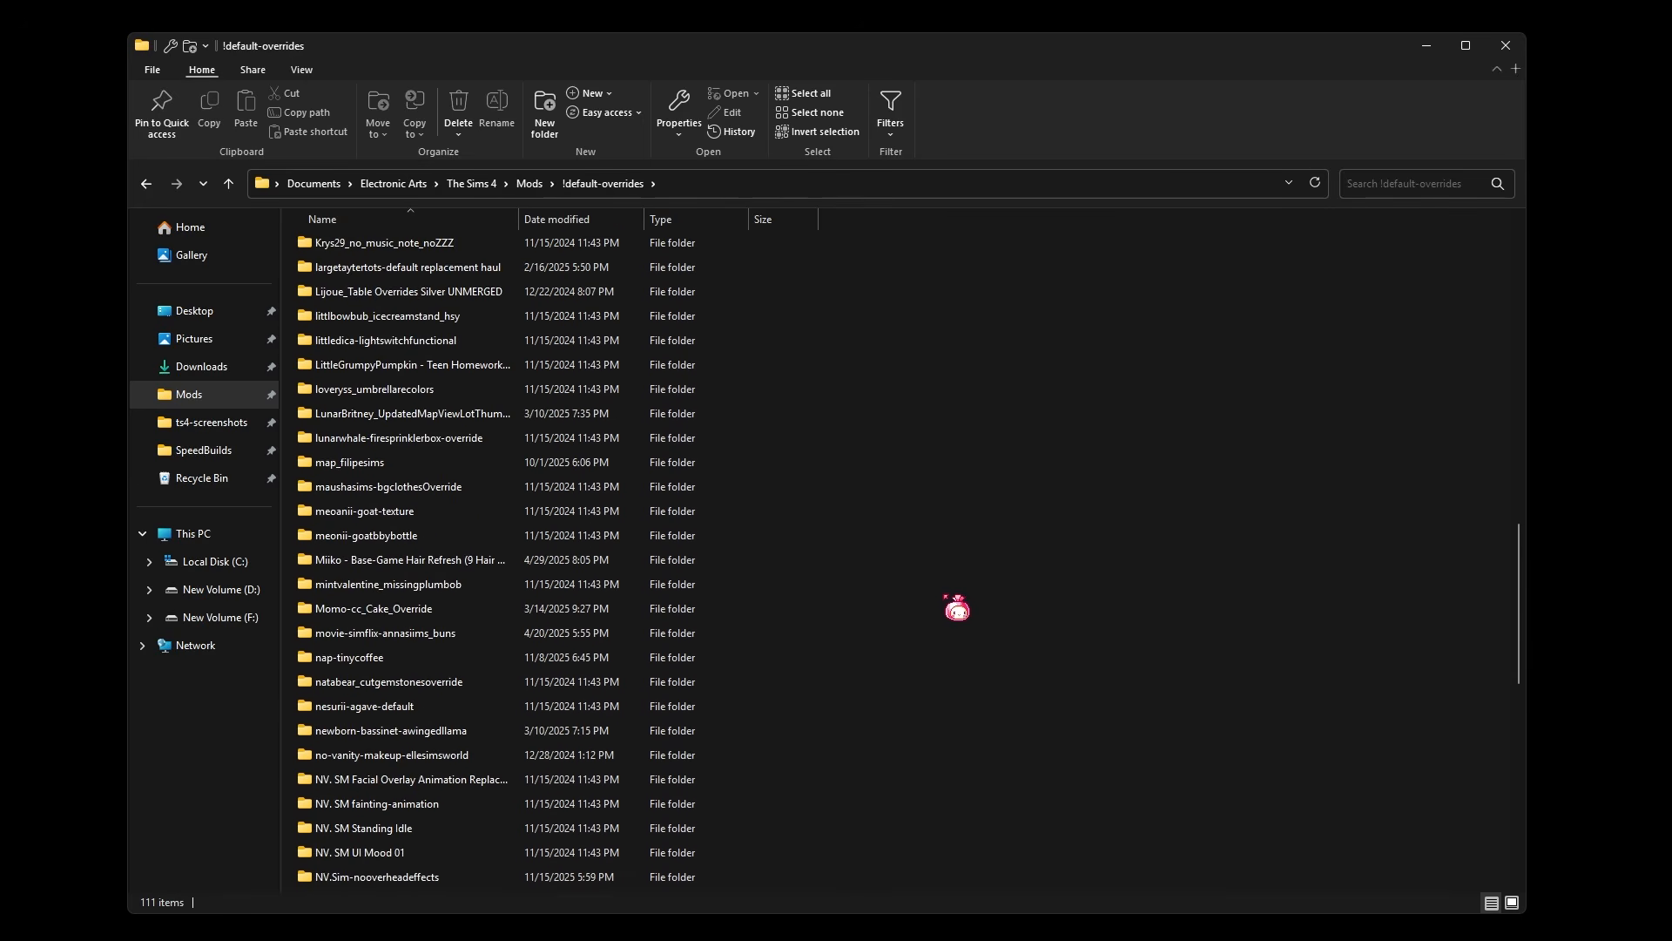
pyautogui.scroll(2, 514, 521)
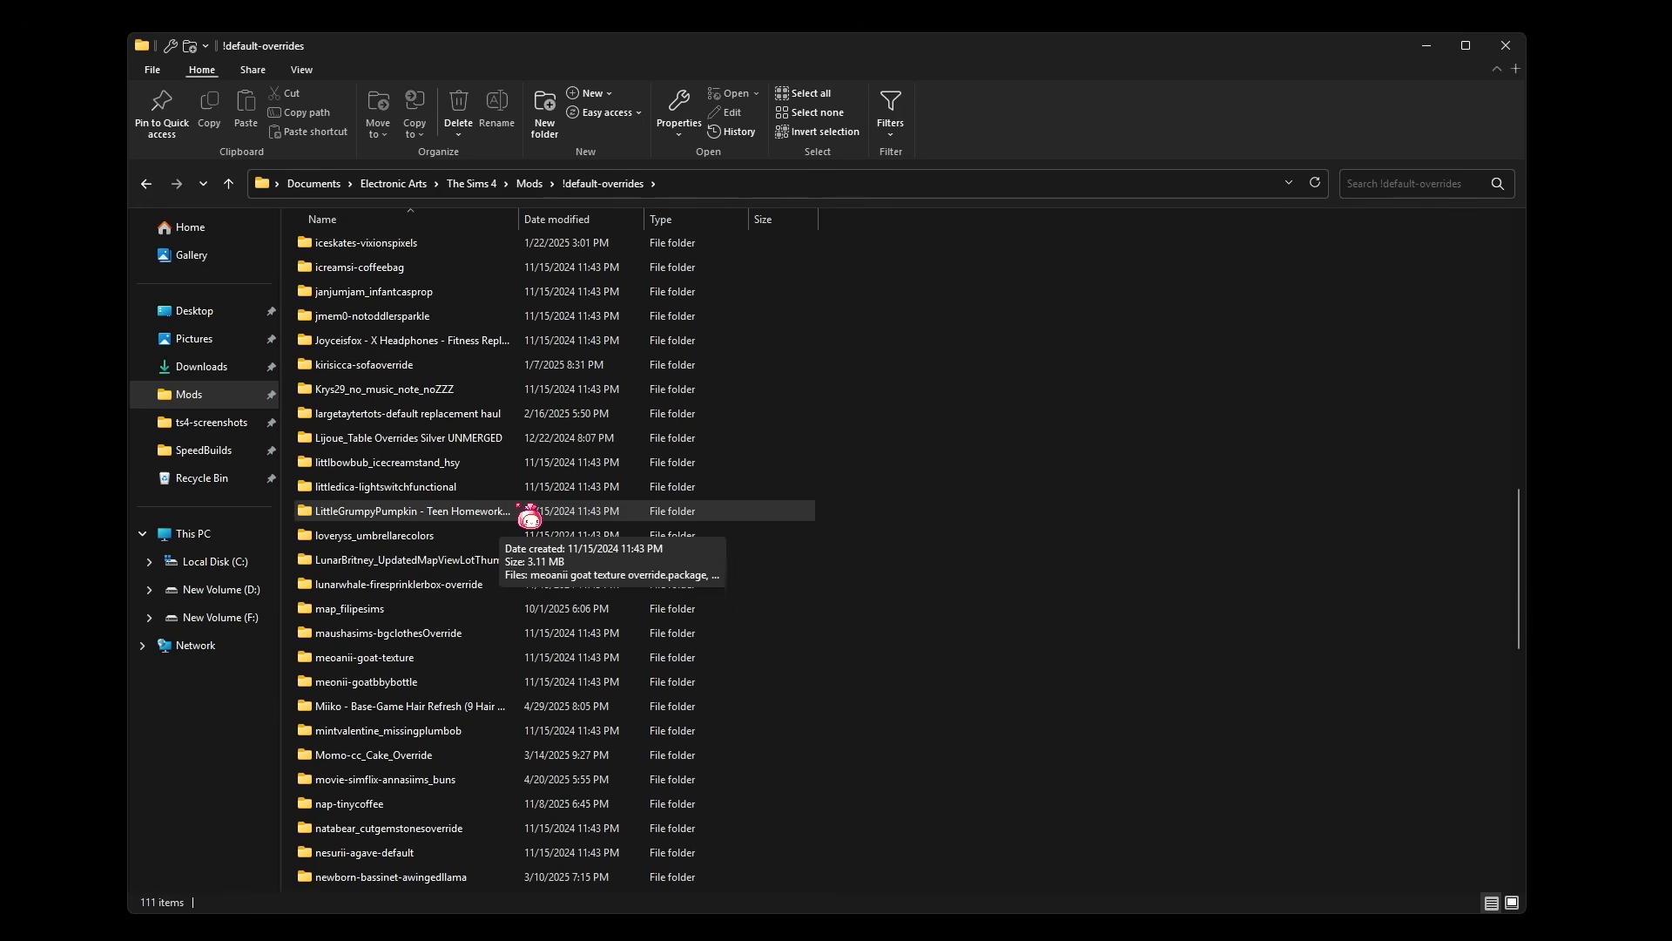
pyautogui.doubleClick(506, 610)
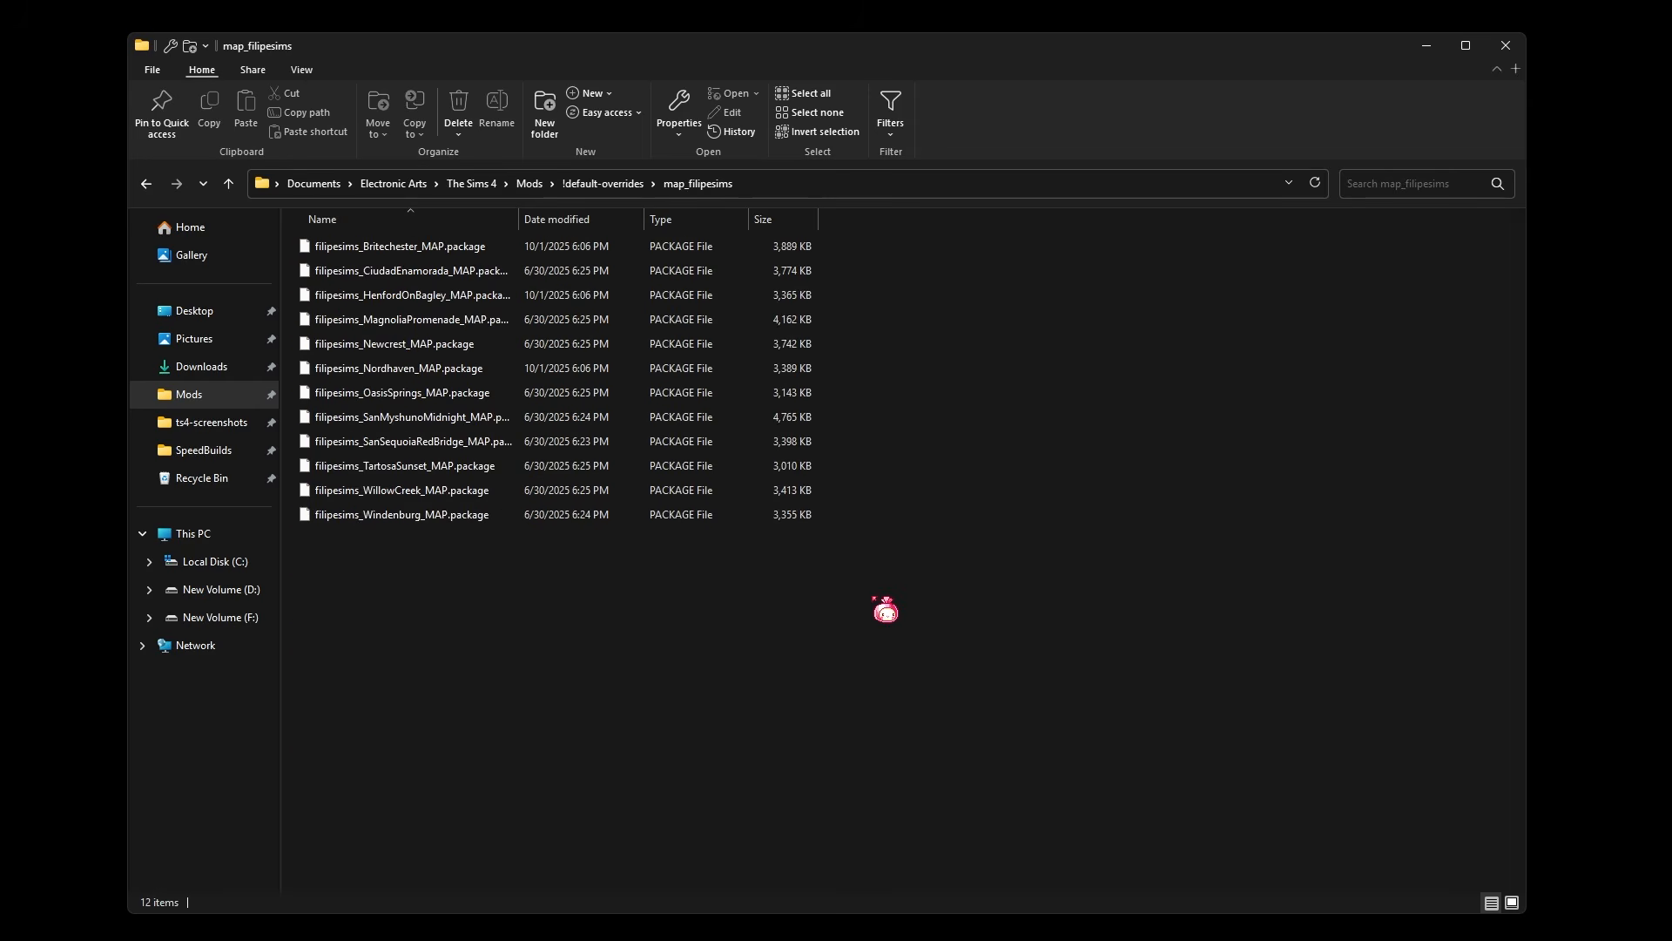
pyautogui.moveTo(526, 641); pyautogui.dragTo(495, 549)
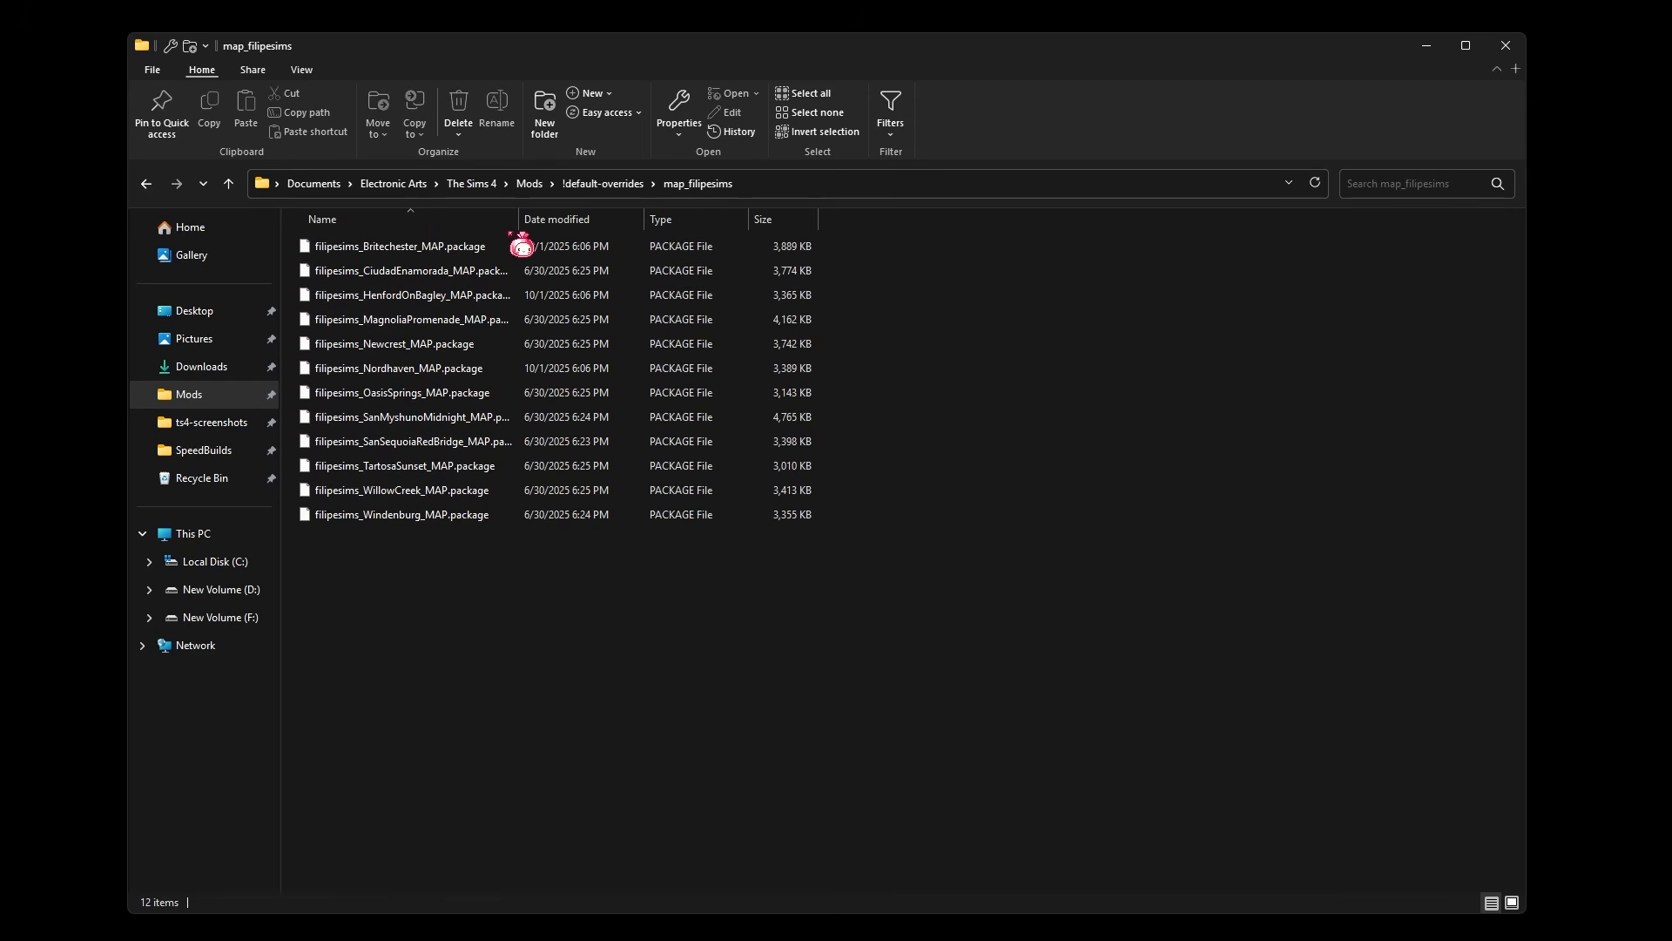
pyautogui.click(610, 187)
# - Find and open the simkatu folder in !default-overrides, look through its contents, and return to !default-overrides
pyautogui.scroll(-5, 1036, 496)
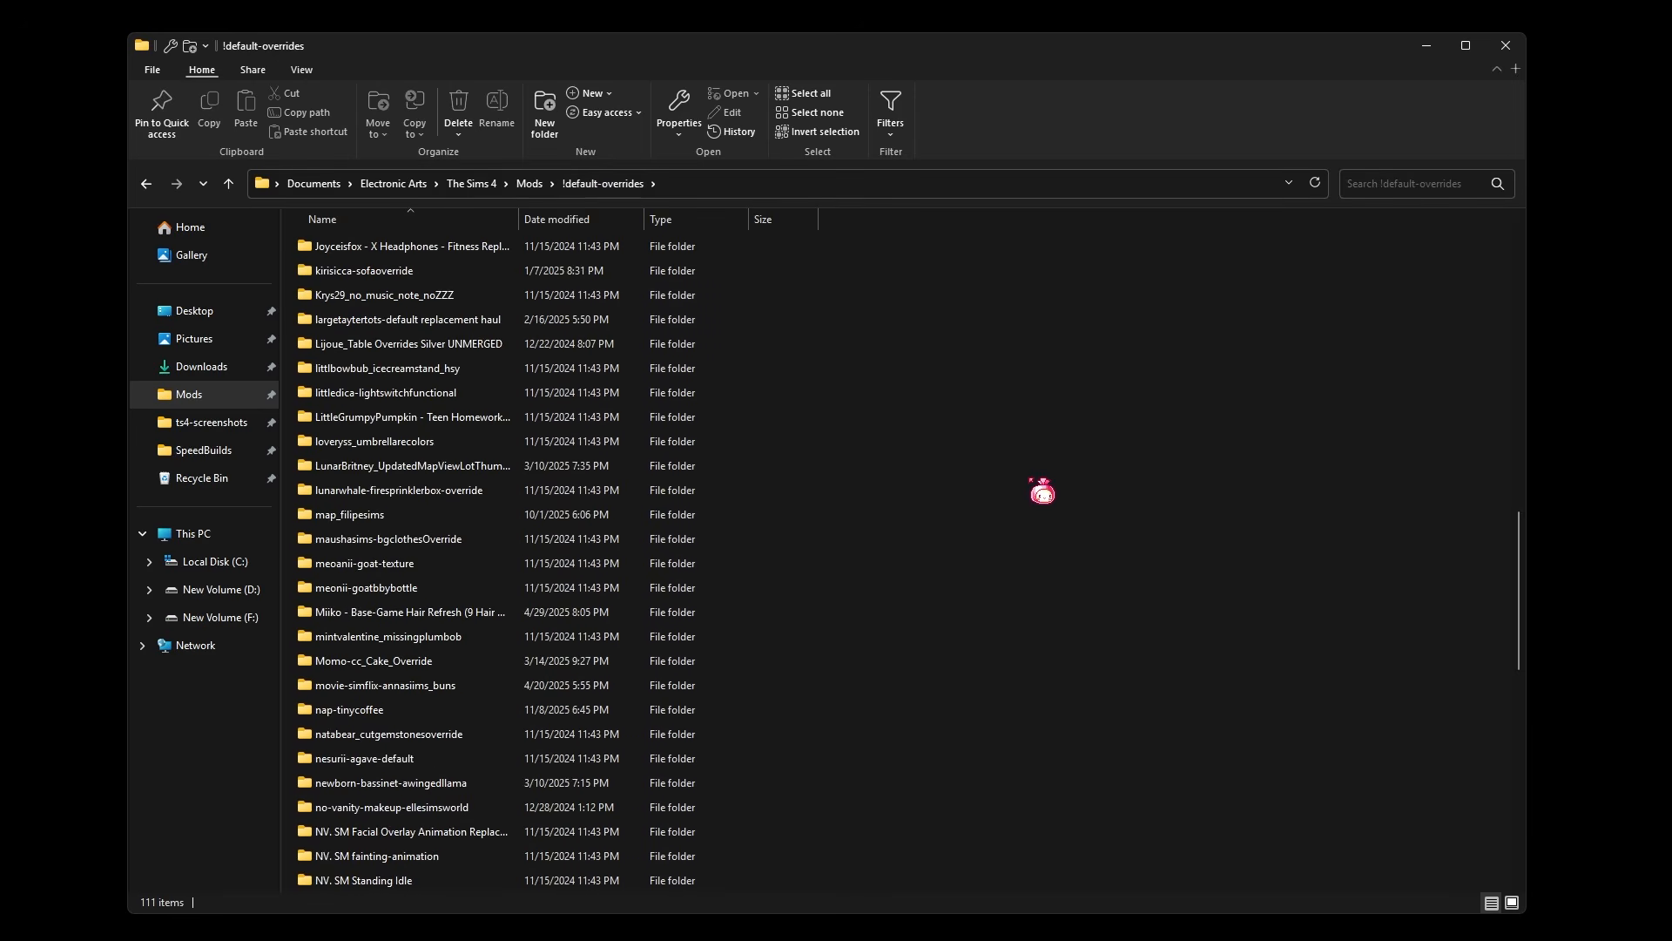
pyautogui.scroll(-9, 1043, 492)
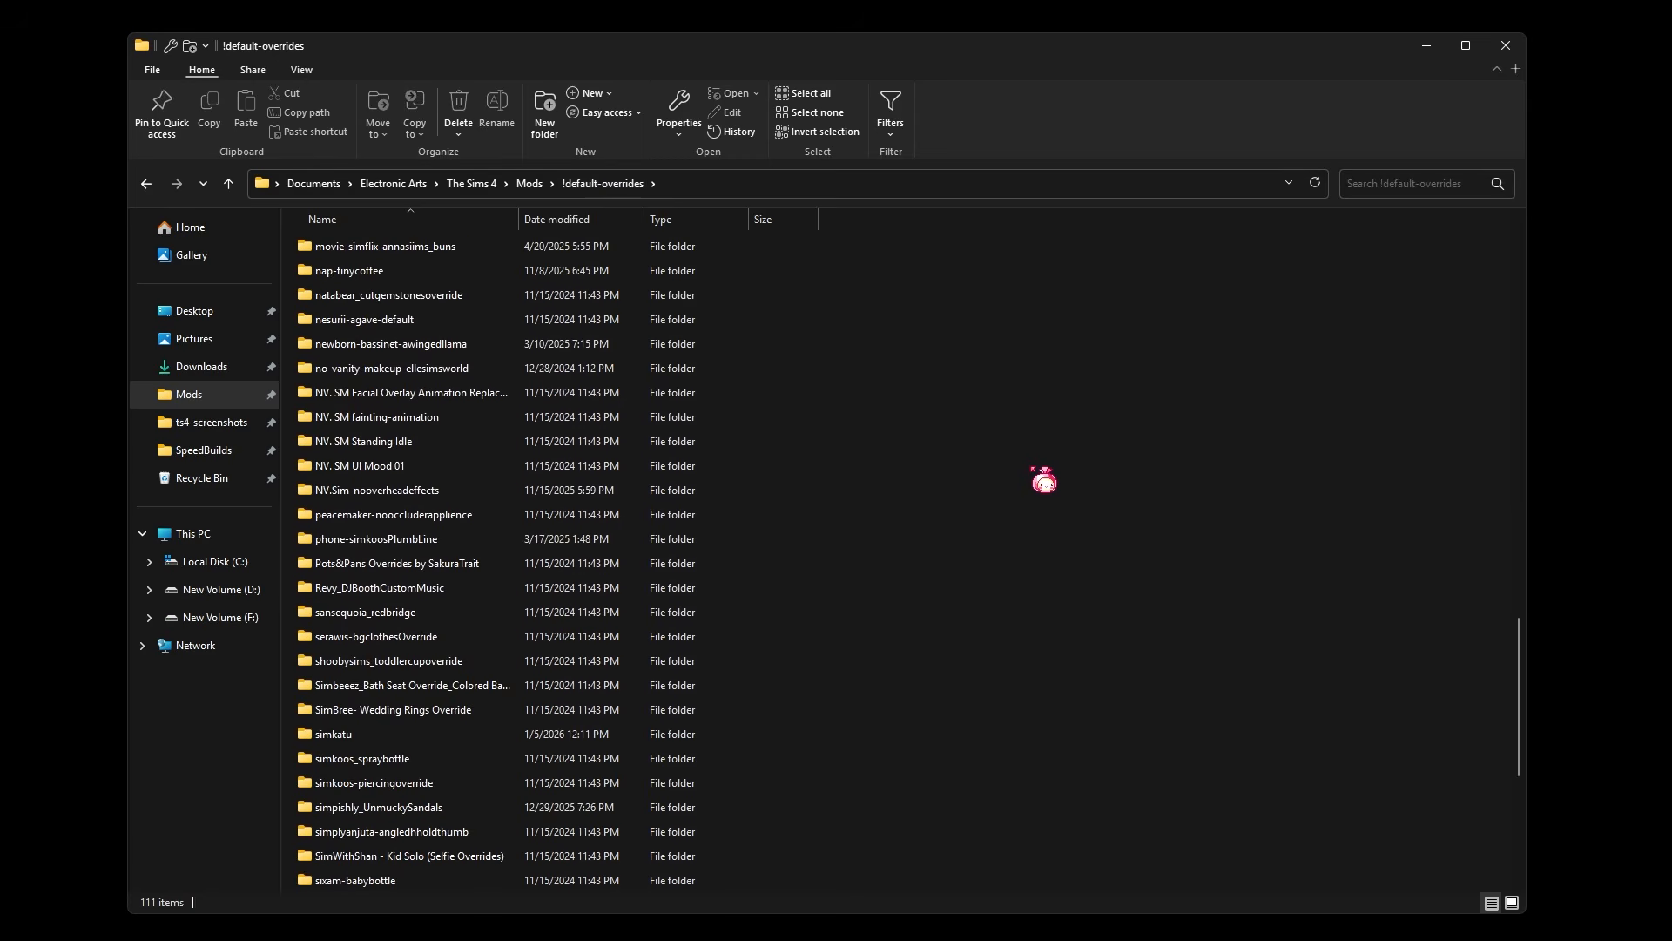
pyautogui.scroll(-3, 1045, 480)
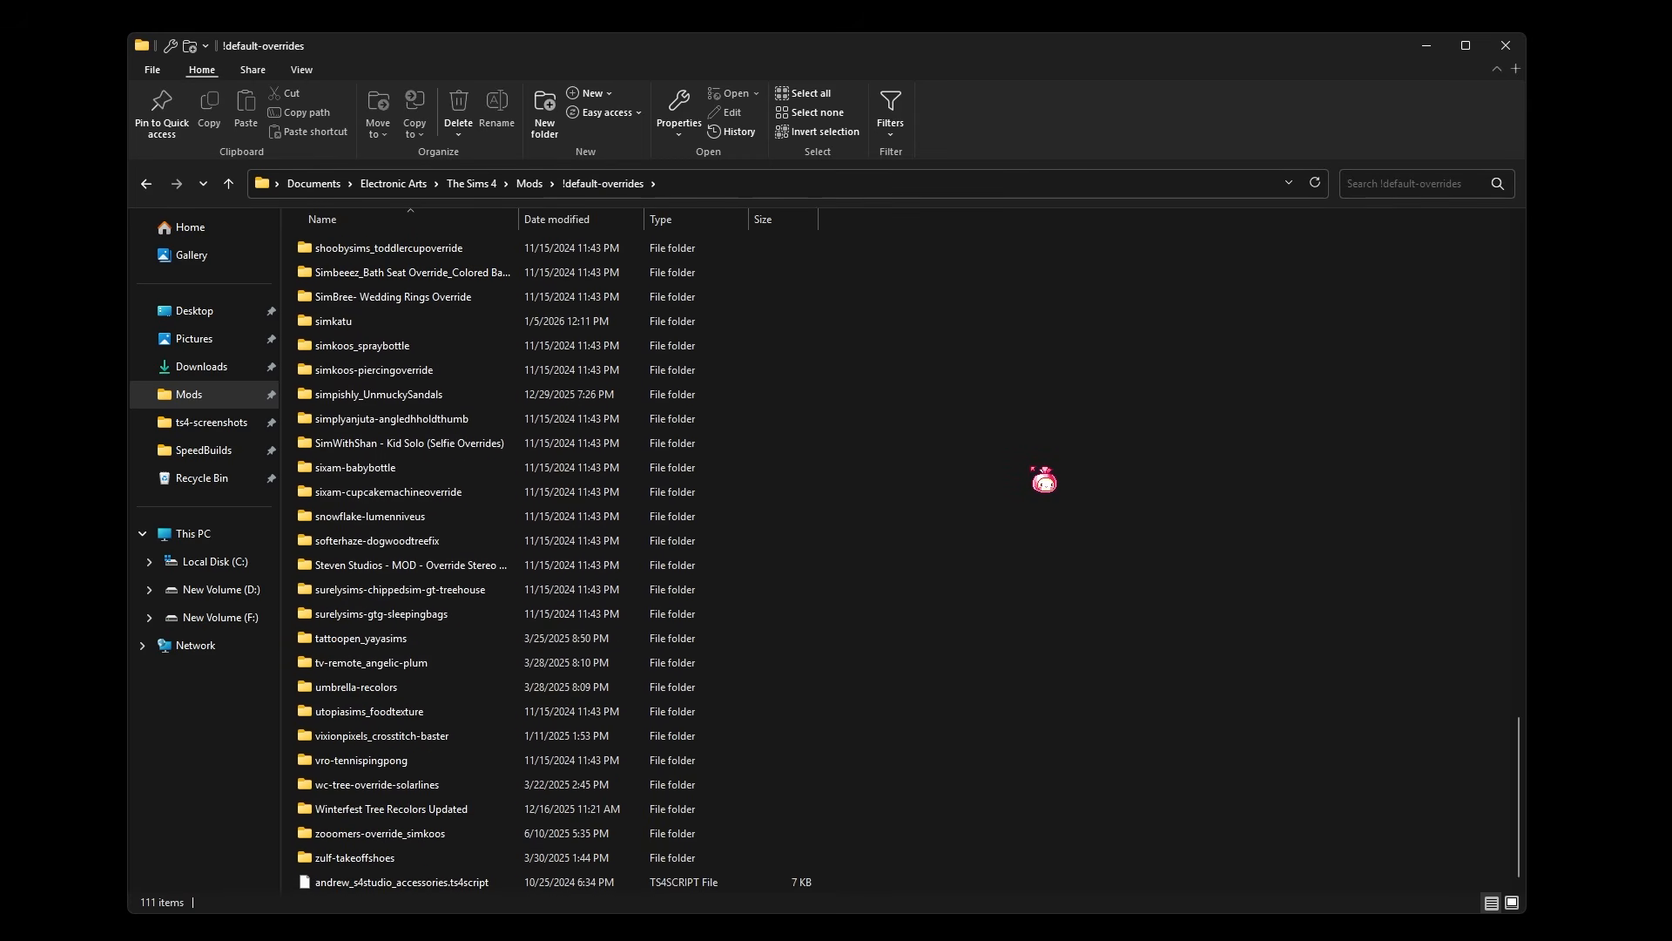
pyautogui.doubleClick(488, 324)
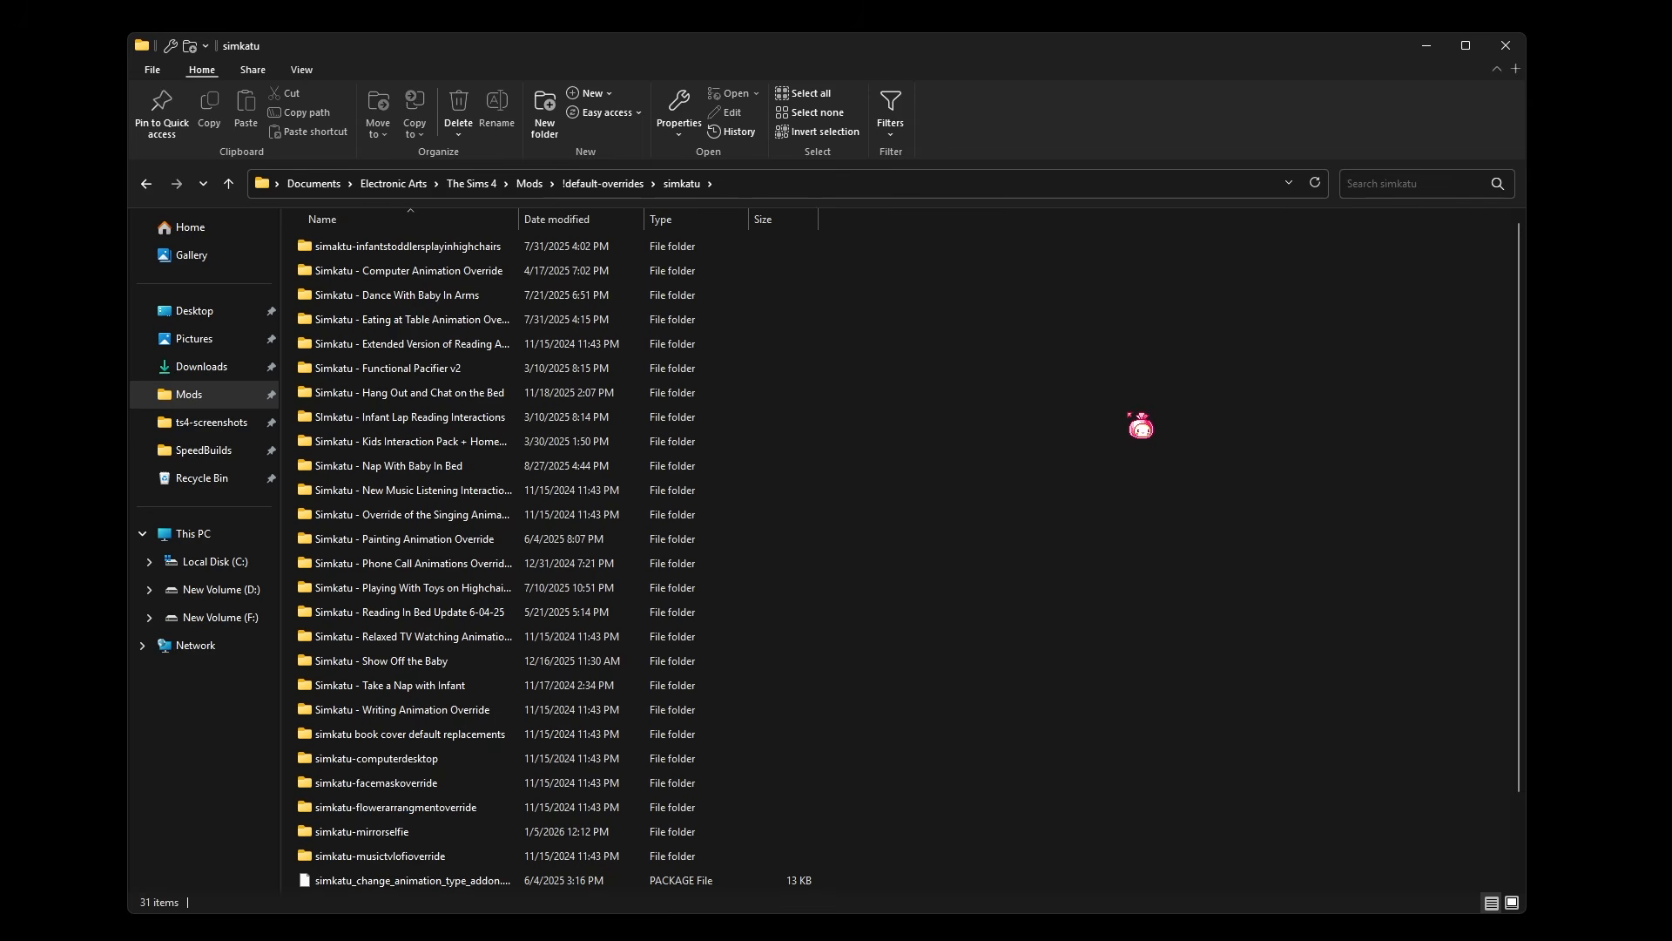
pyautogui.scroll(-2, 1142, 423)
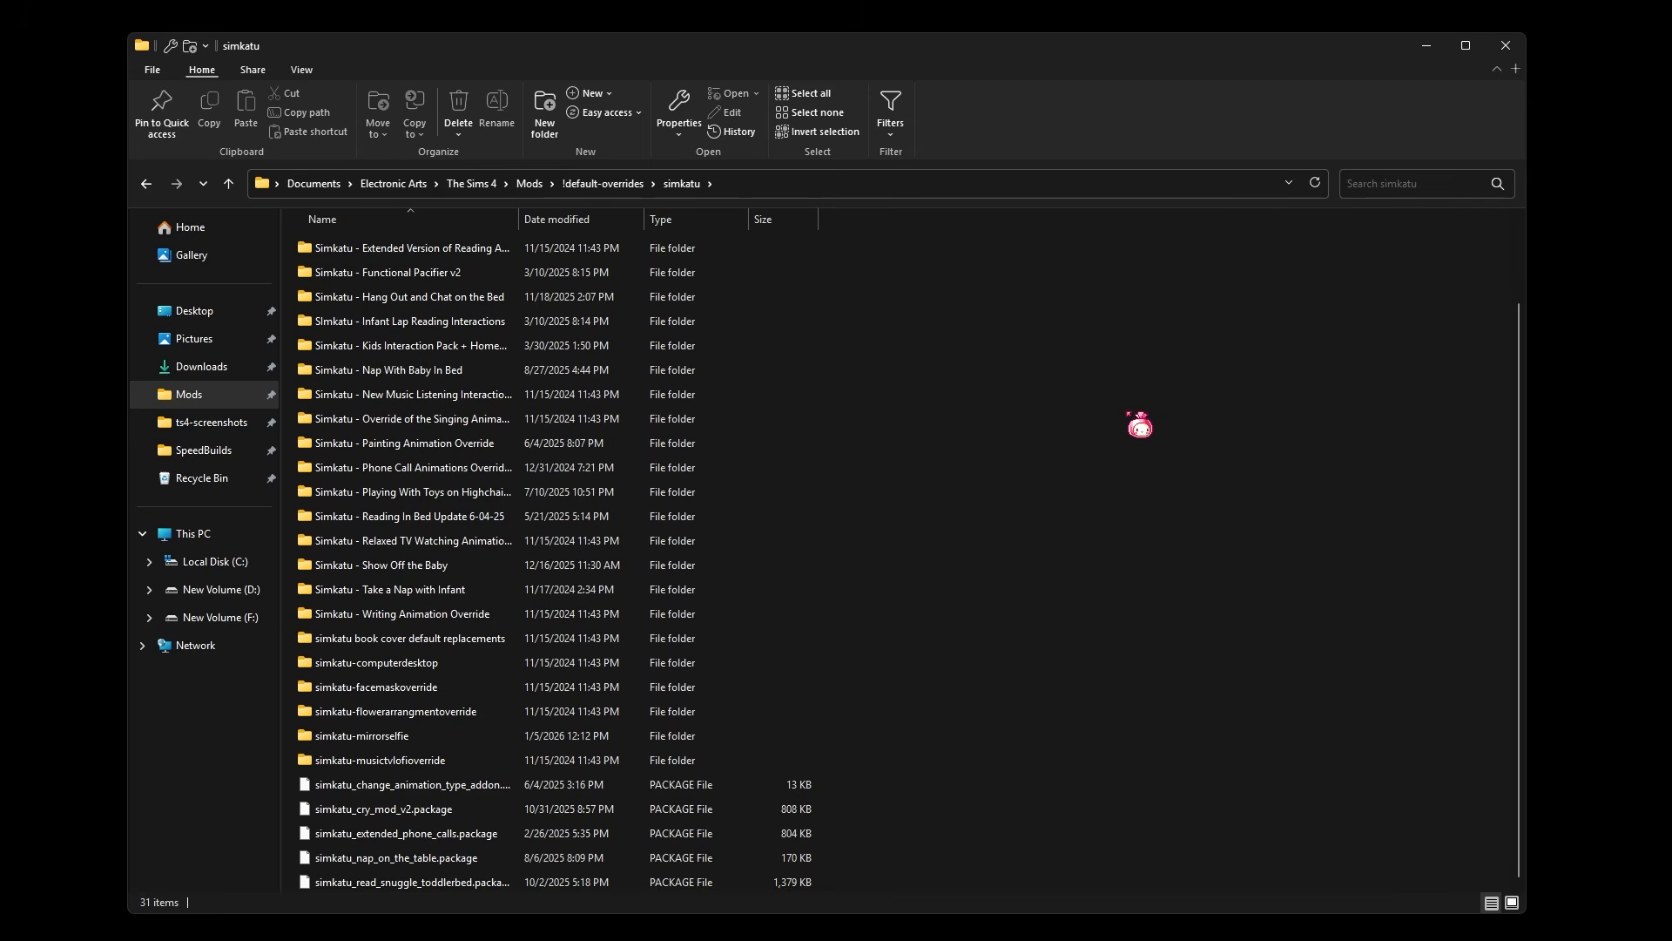
pyautogui.click(613, 183)
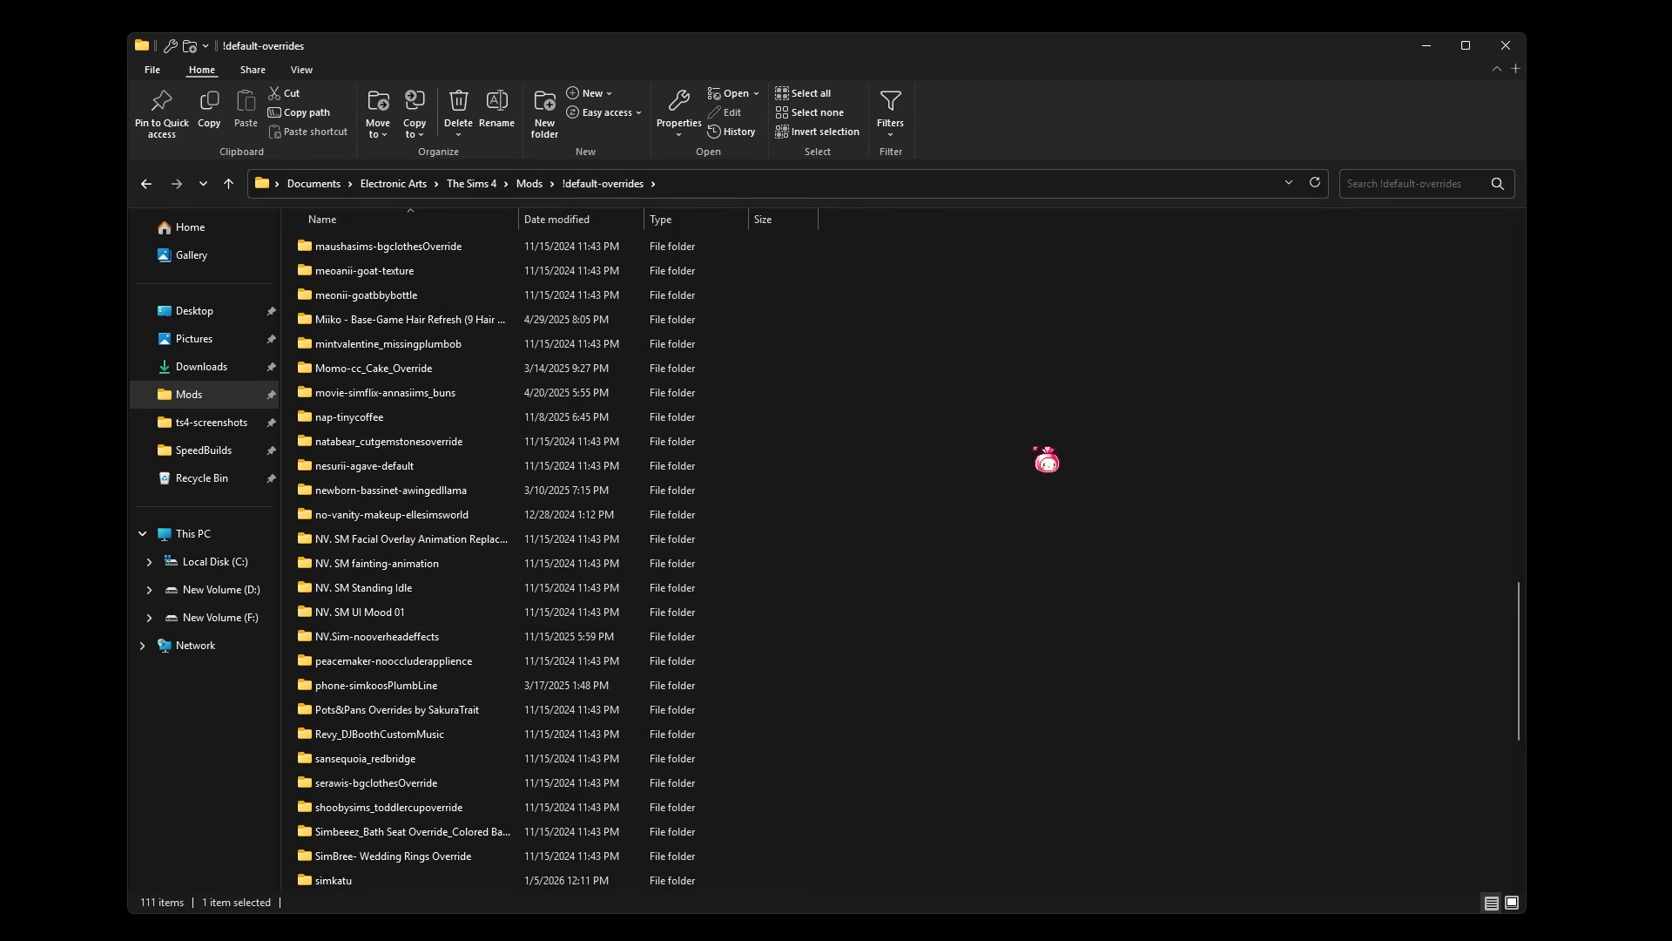
# - Look inside the simkatu folder once more, then return through !default-overrides to Mods
pyautogui.scroll(-3, 1044, 458)
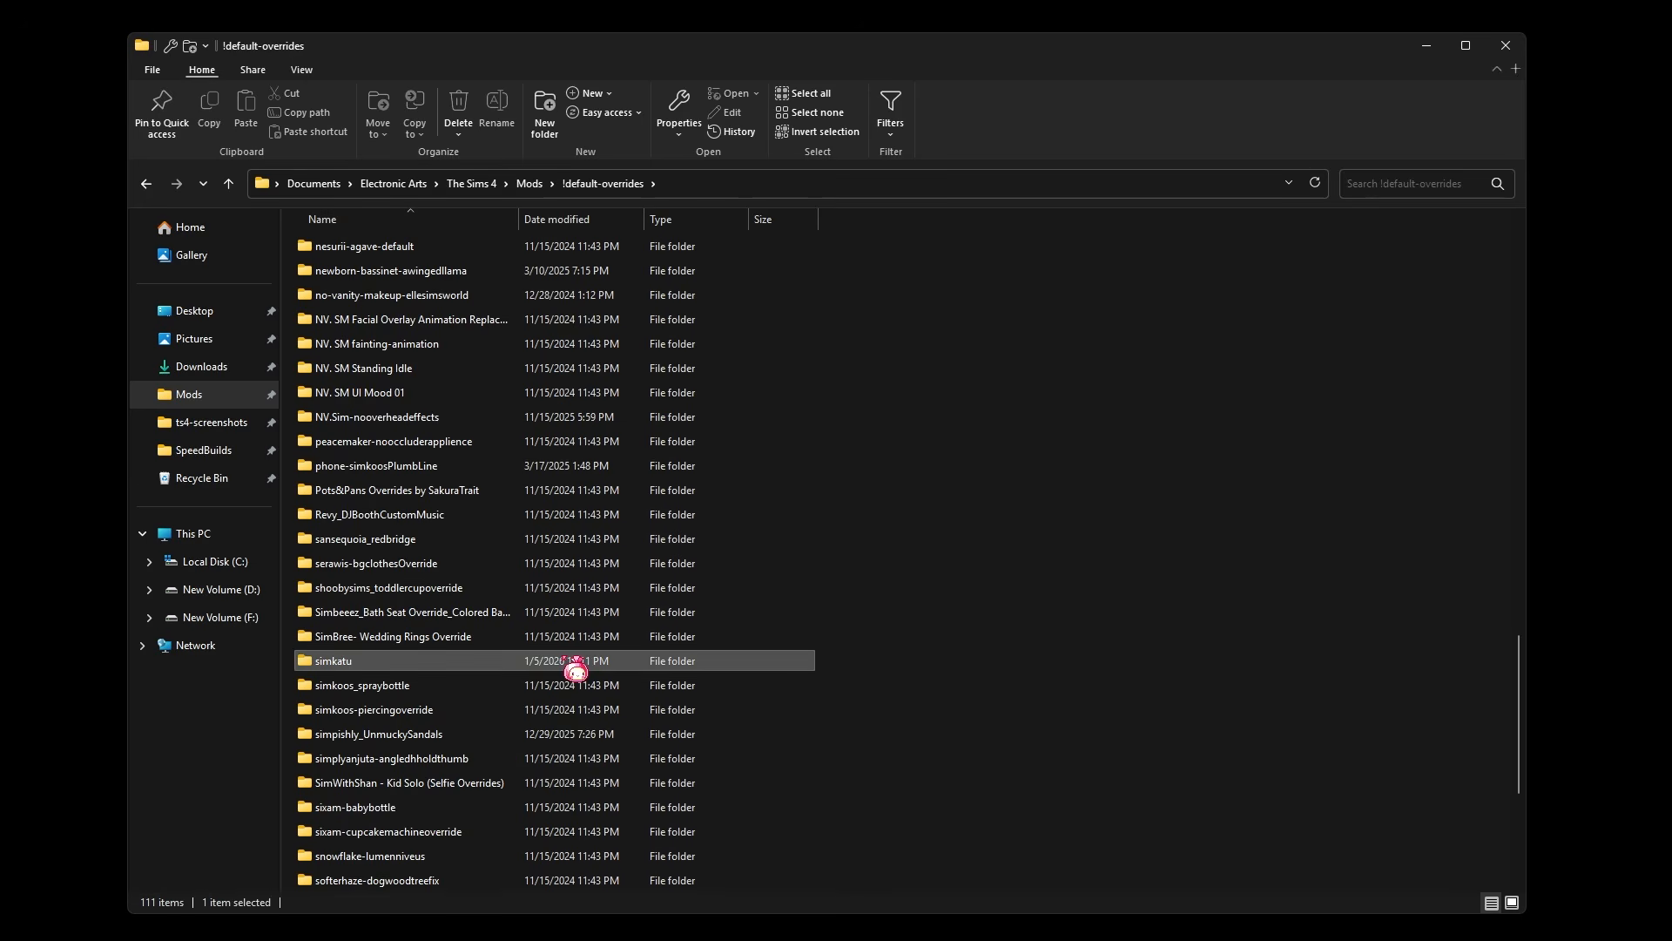
pyautogui.doubleClick(625, 660)
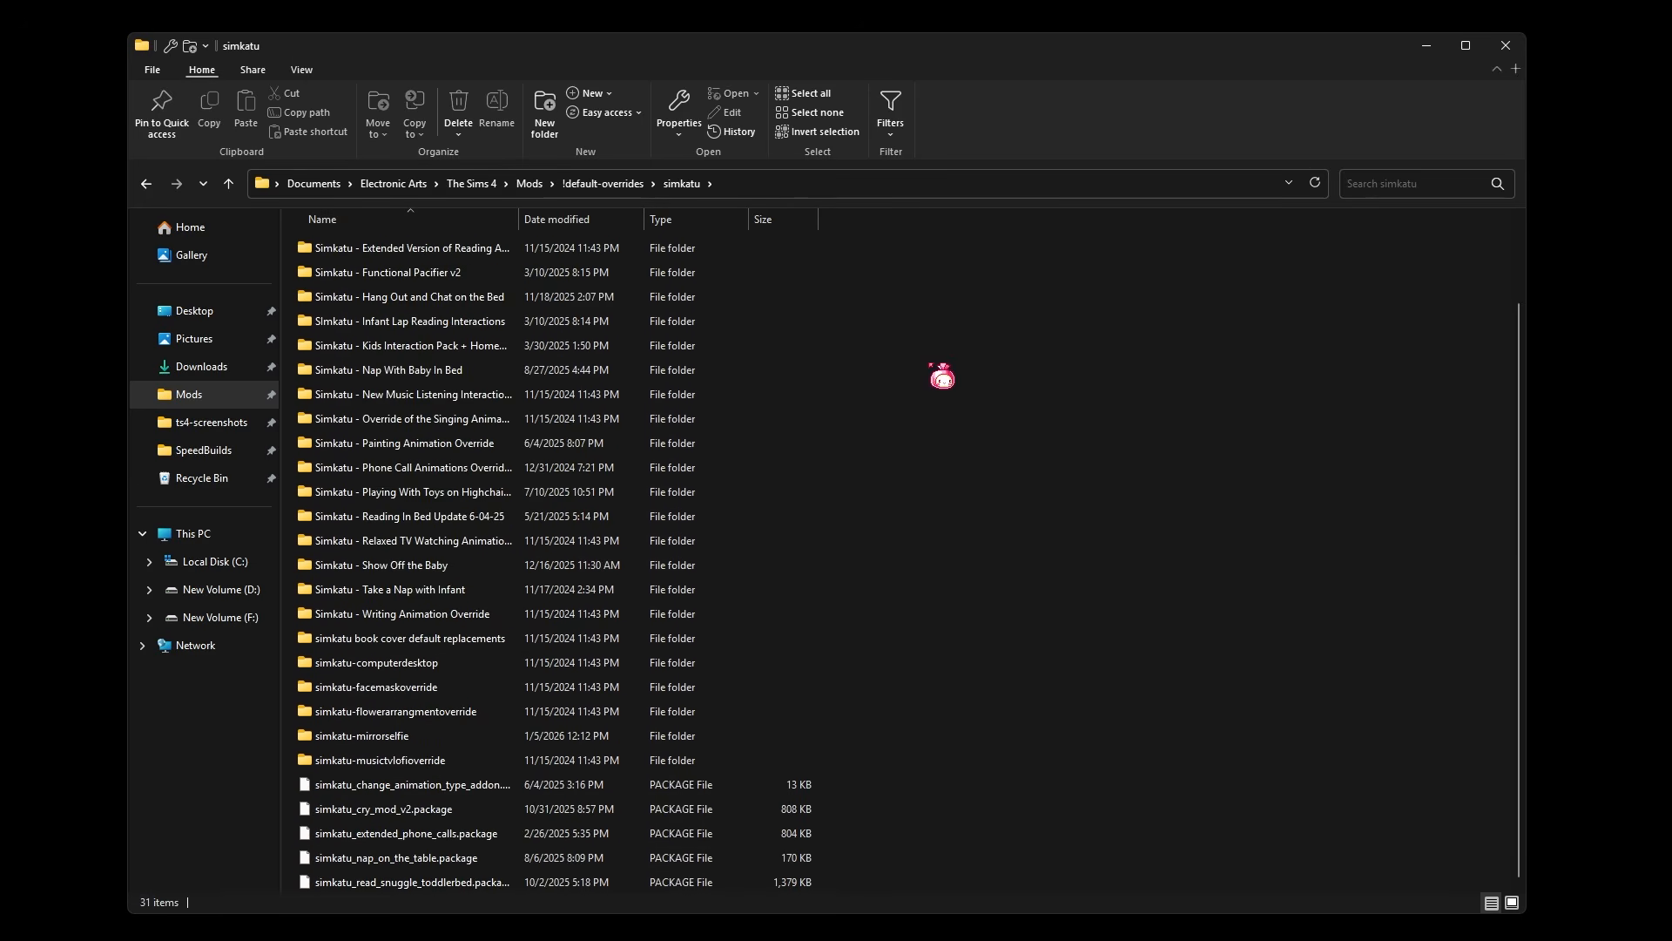
pyautogui.scroll(2, 1025, 517)
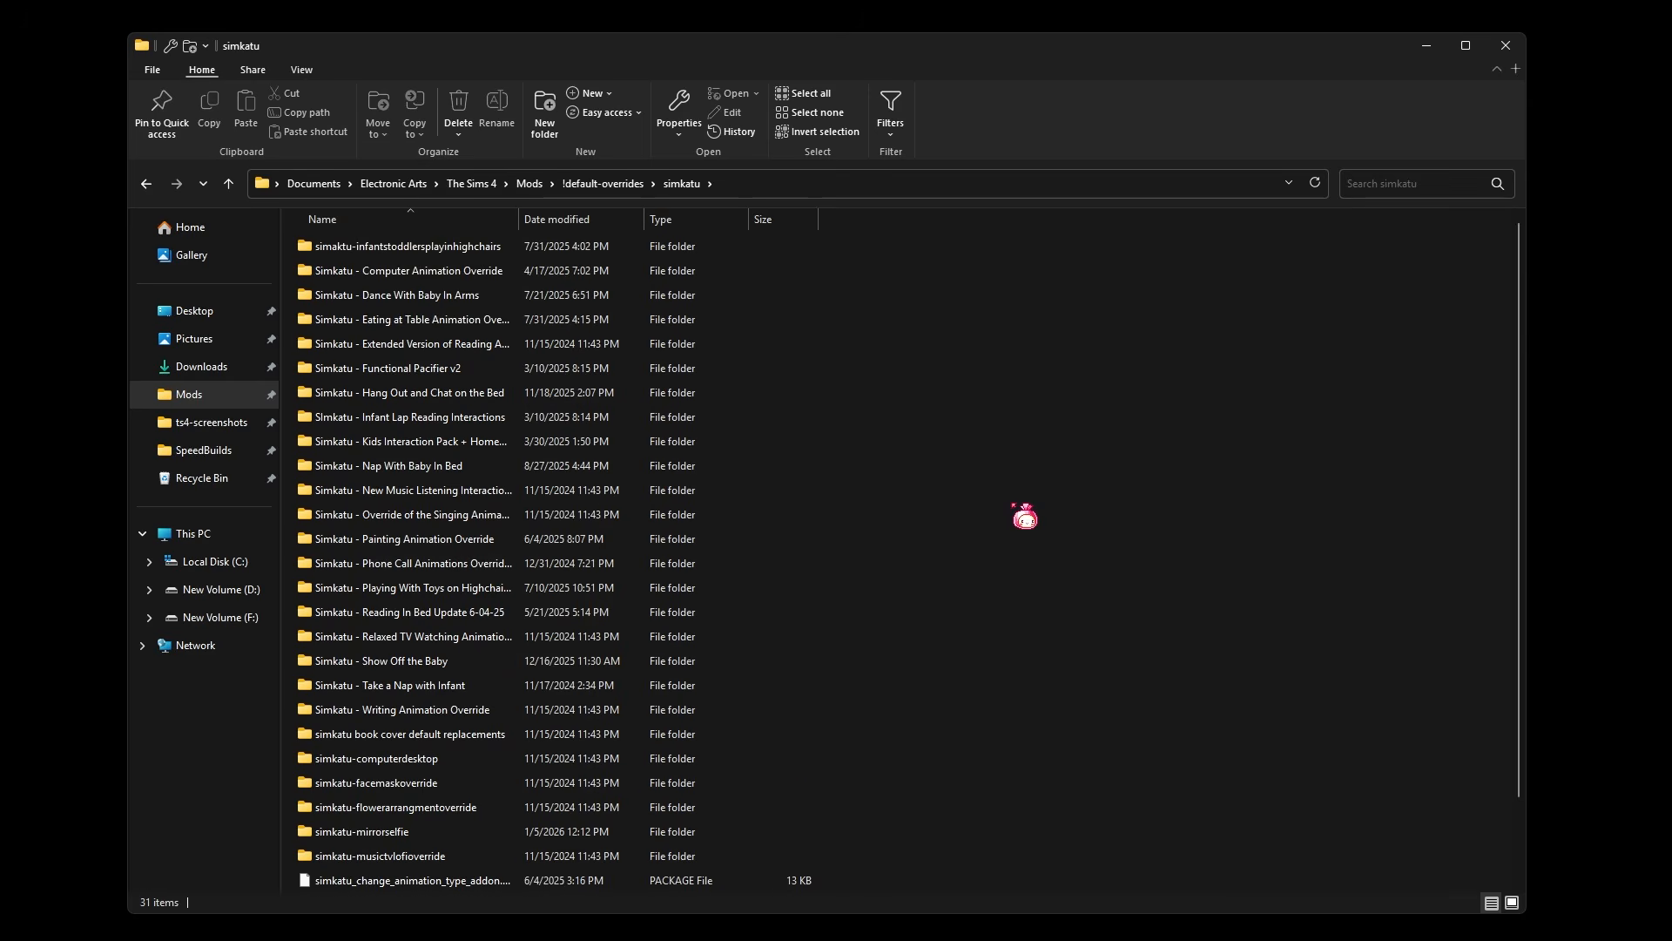
pyautogui.click(626, 196)
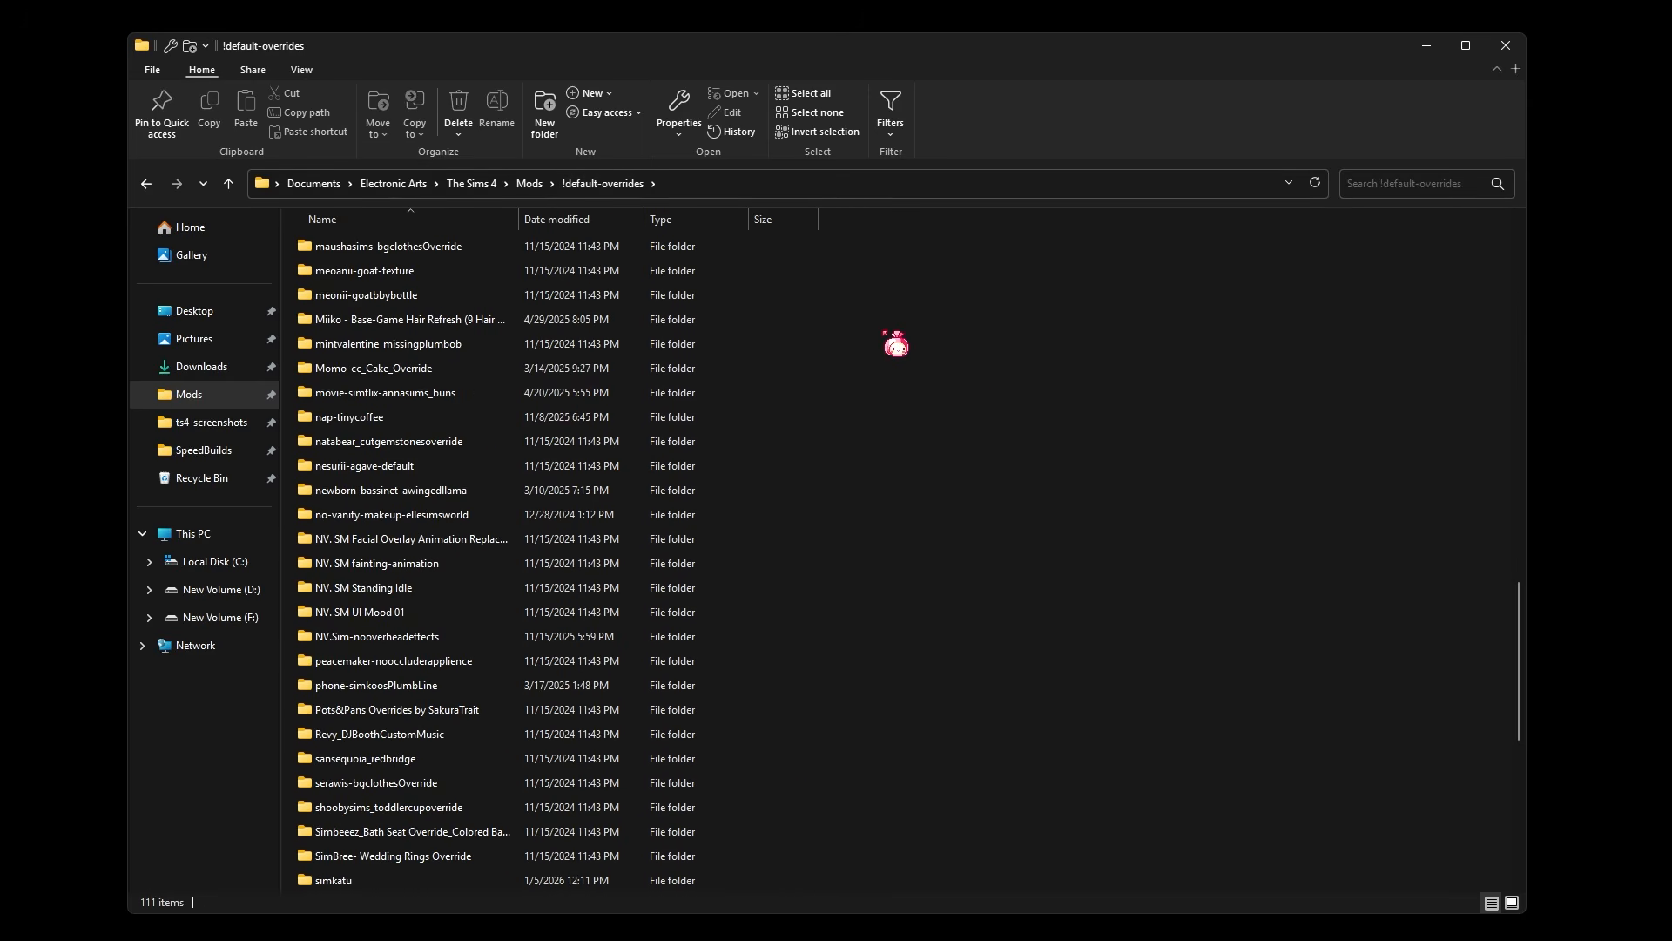
pyautogui.click(535, 187)
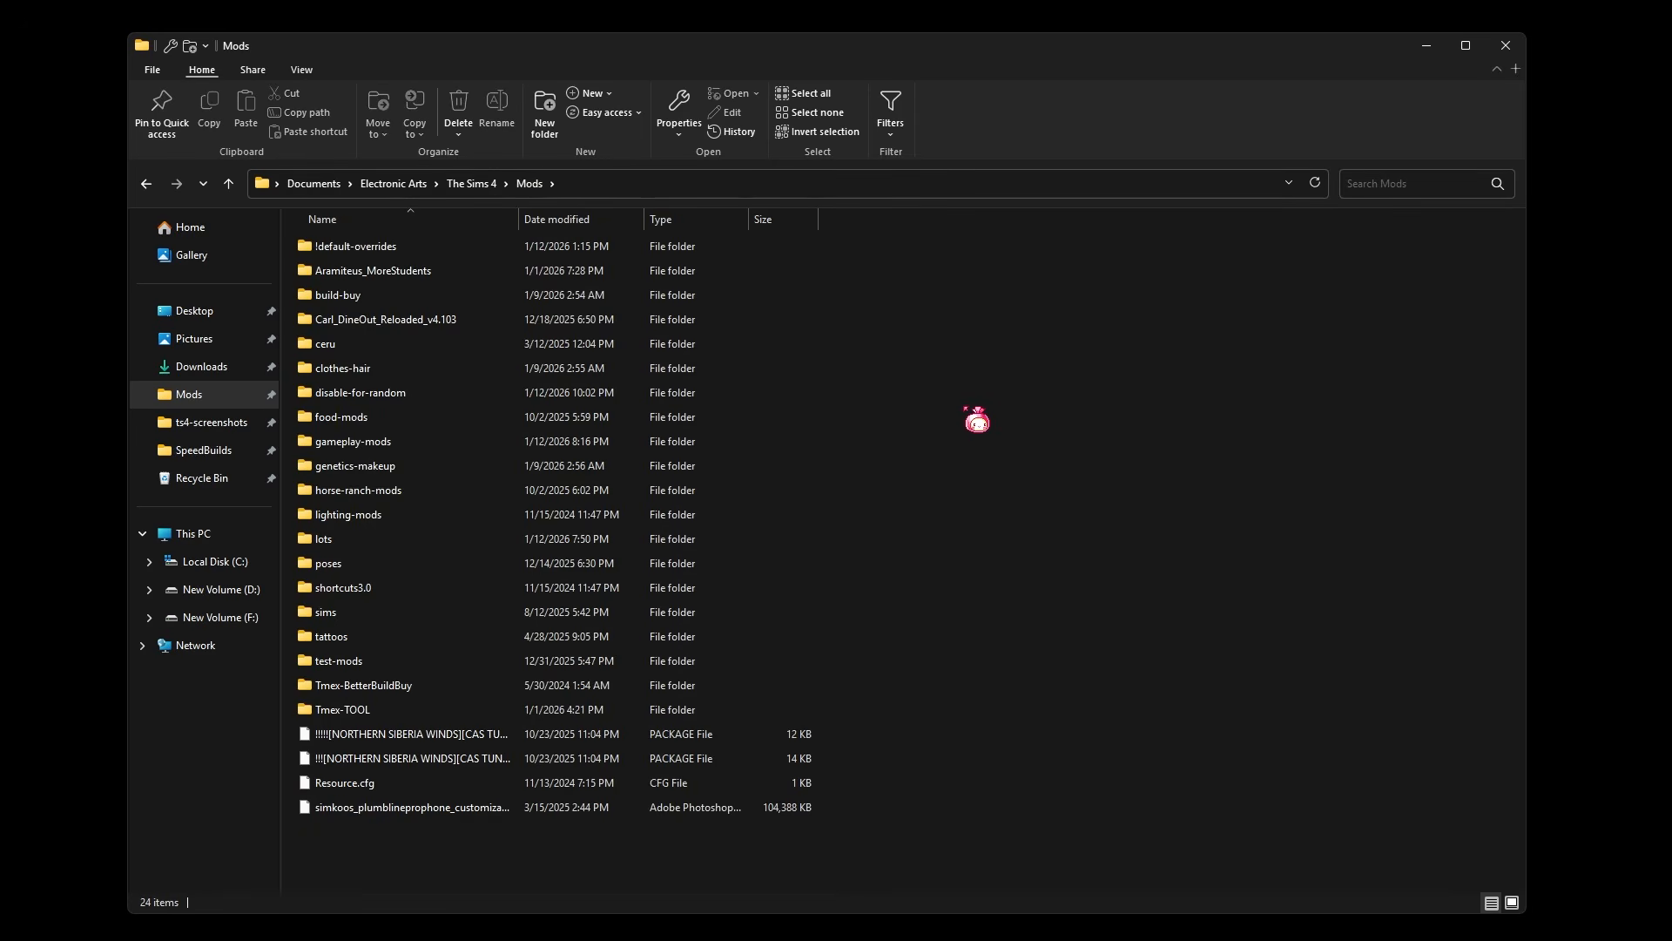
# - Highlight the Carl_DineOut_Reloaded_v4.103 folder and then Tmex-BetterBuildBuy in Mods, and clear the selection
pyautogui.click(478, 319)
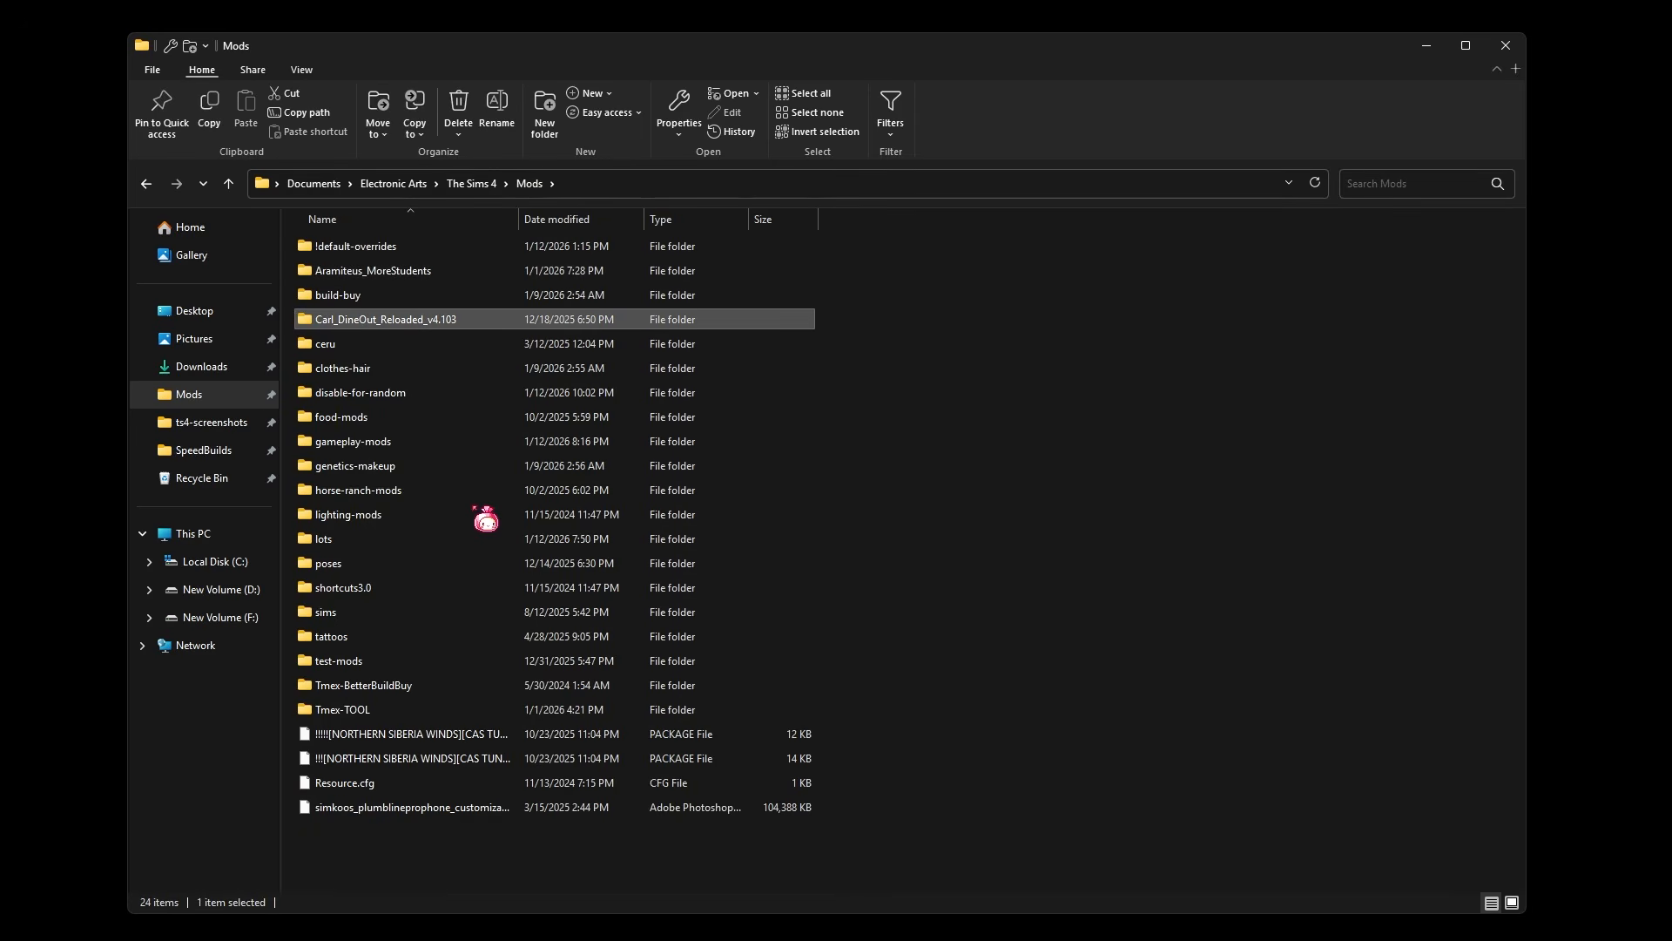
pyautogui.click(470, 688)
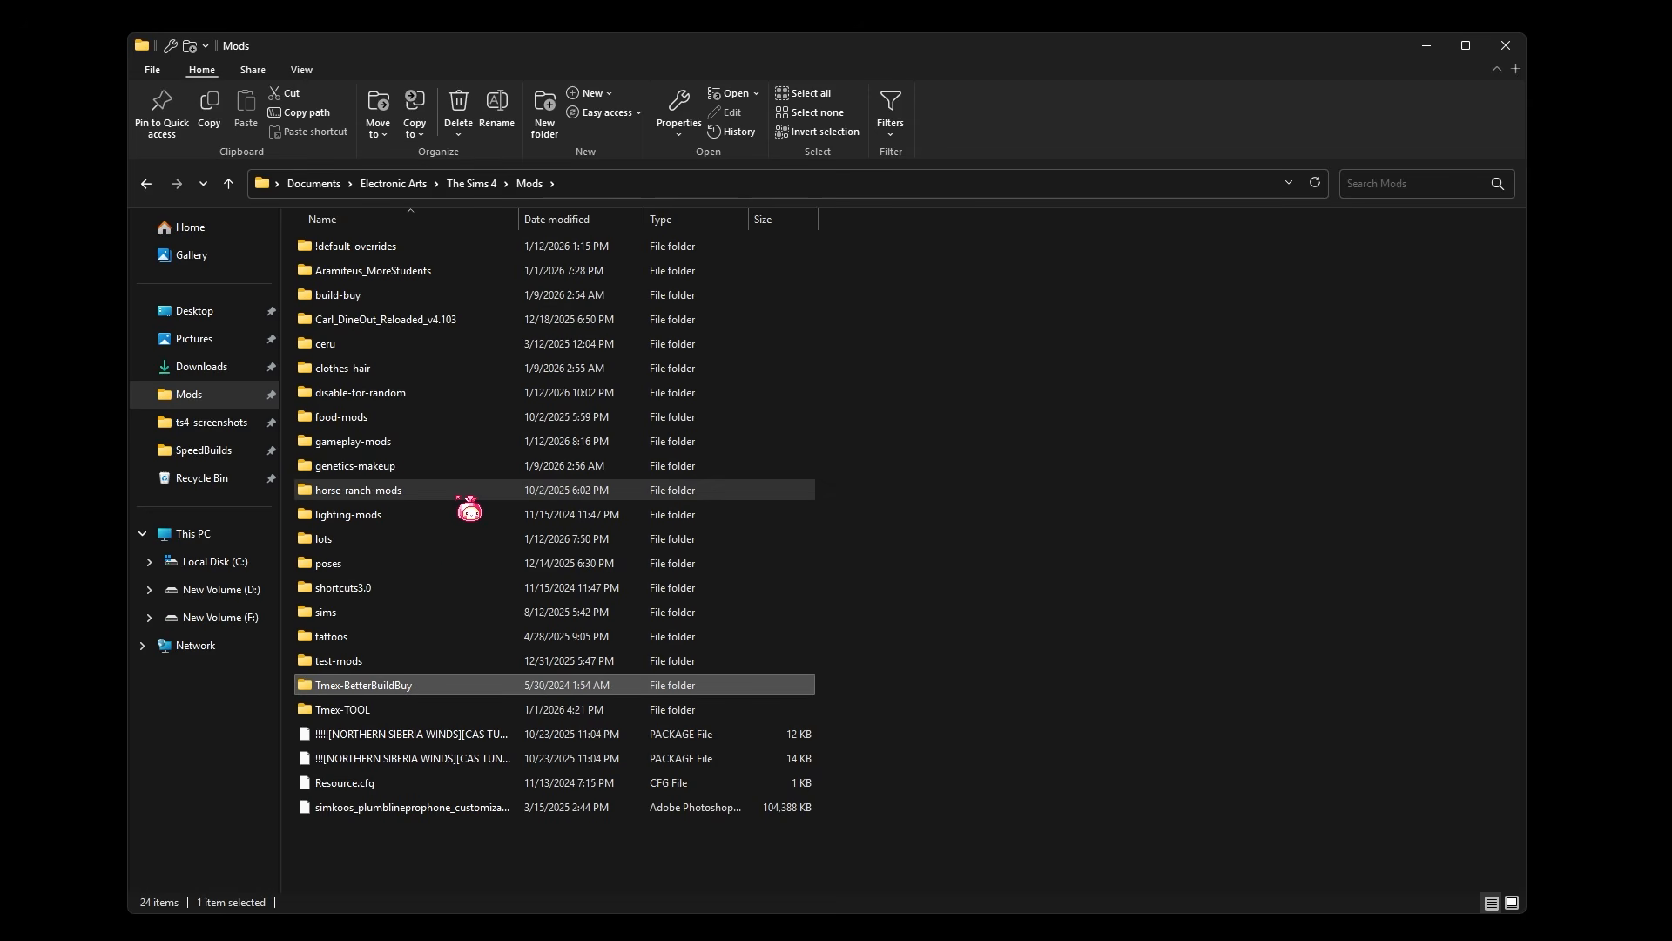
pyautogui.click(1186, 579)
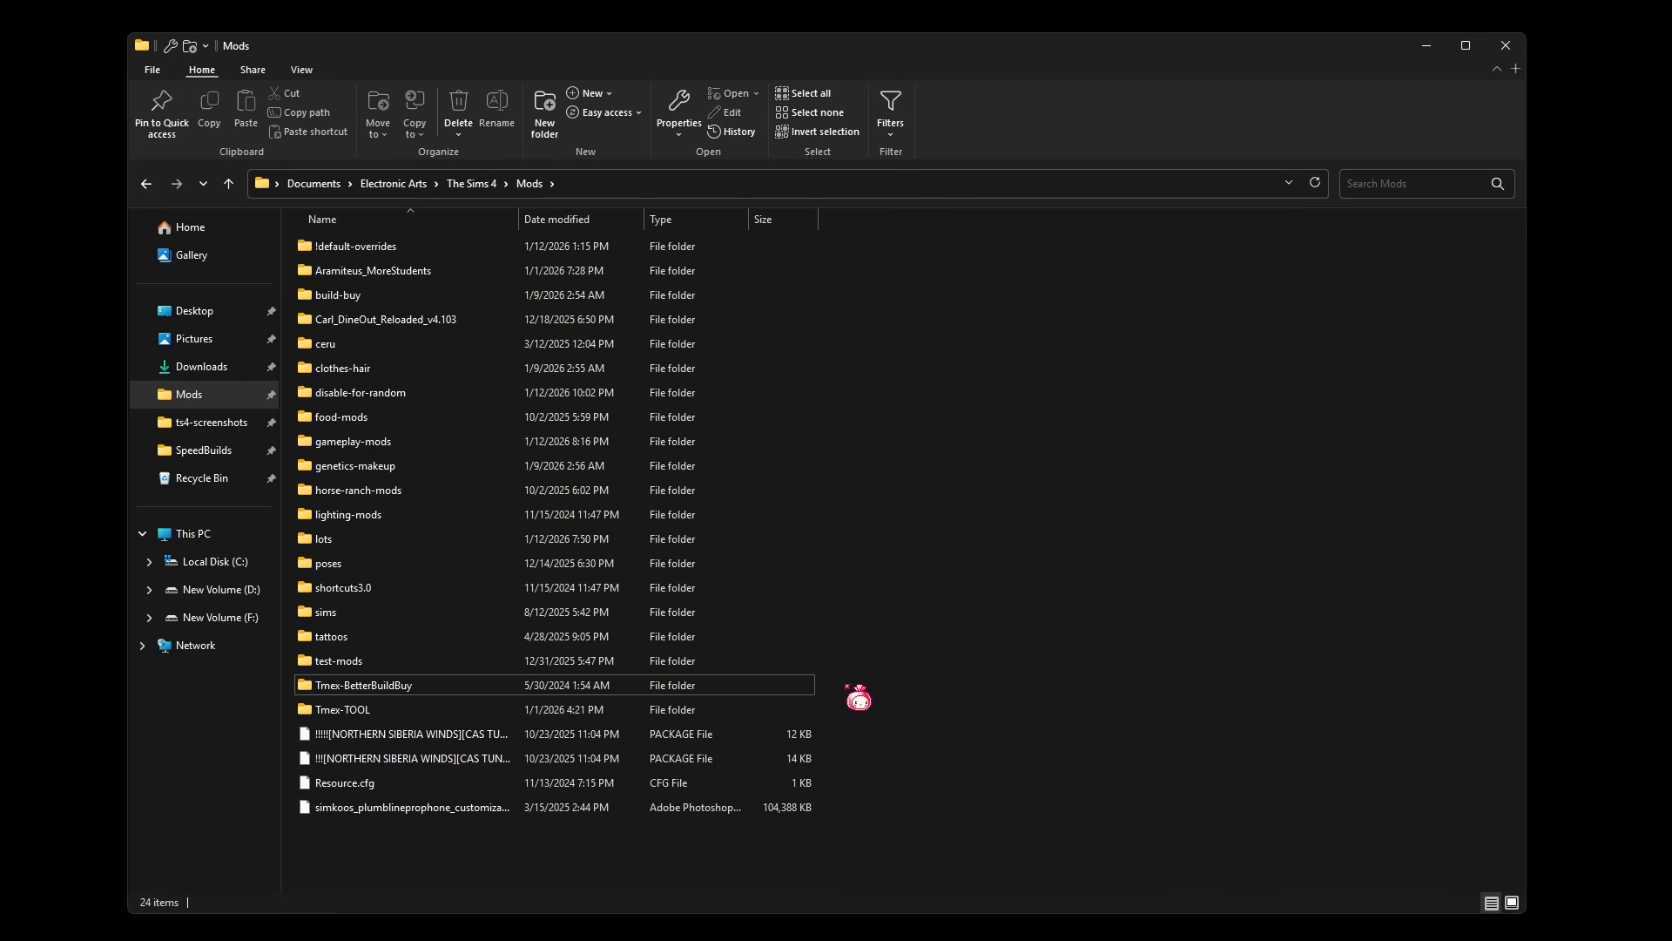
# - Select the Tmex-BetterBuildBuy and Tmex-TOOL folders together in Mods
pyautogui.moveTo(857, 685); pyautogui.dragTo(814, 699)
pyautogui.click(1002, 730)
pyautogui.moveTo(845, 685); pyautogui.dragTo(865, 728)
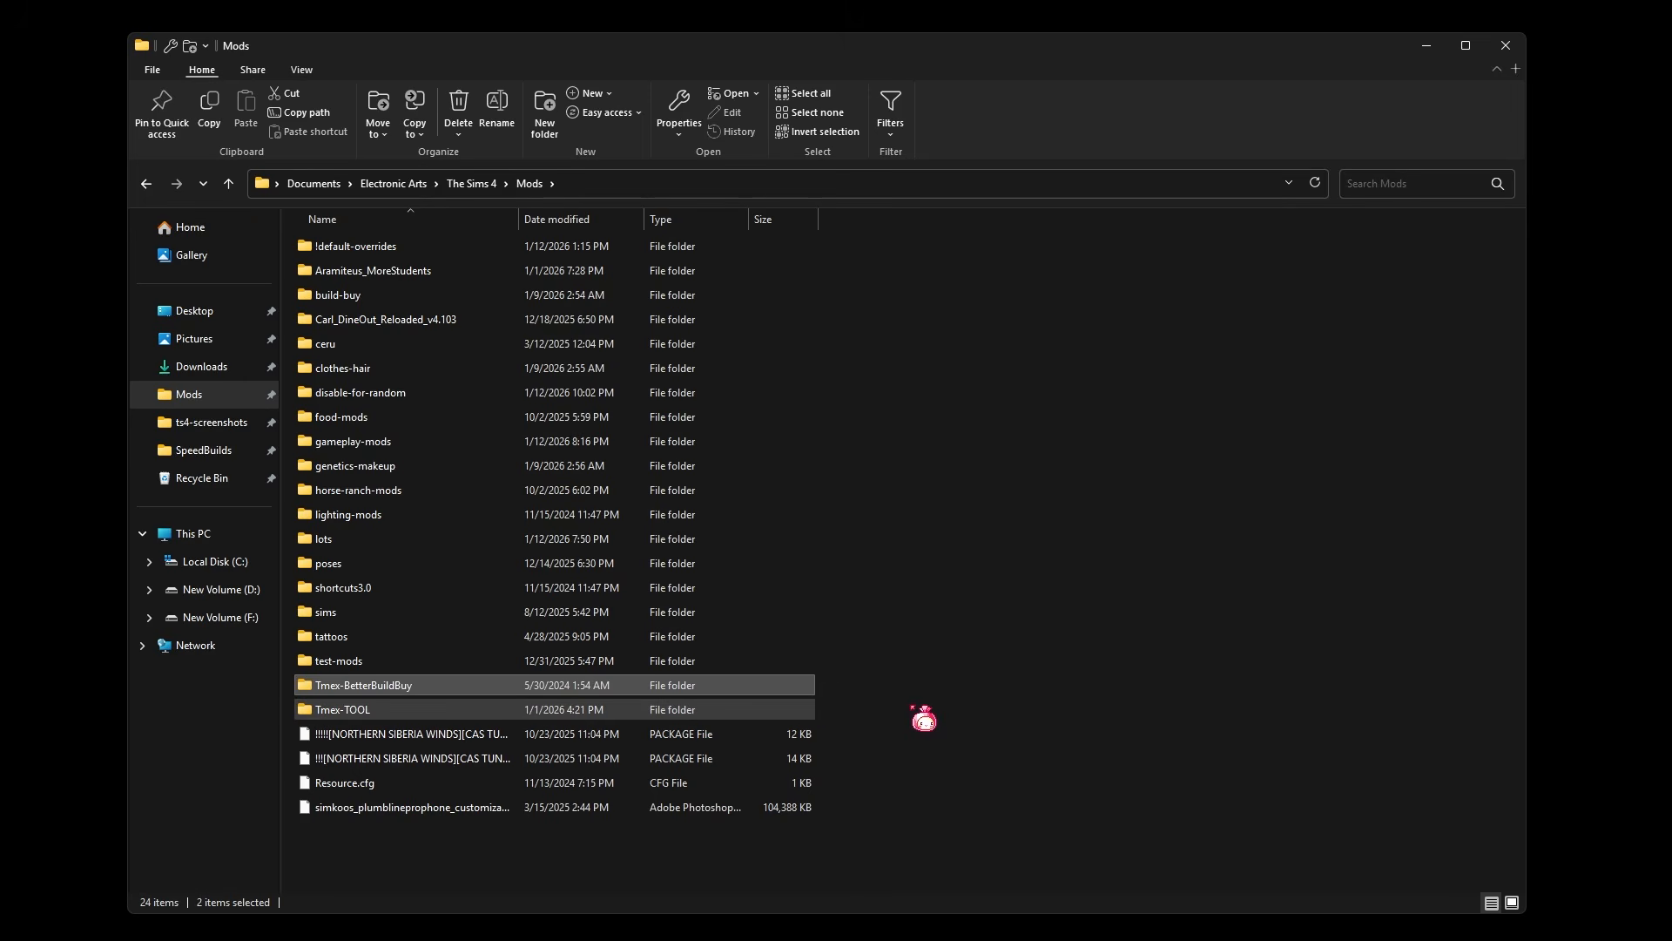
# - Clear the selection, highlight the Tmex-BetterBuildBuy and Tmex-TOOL folders together once more, and deselect them
pyautogui.click(922, 714)
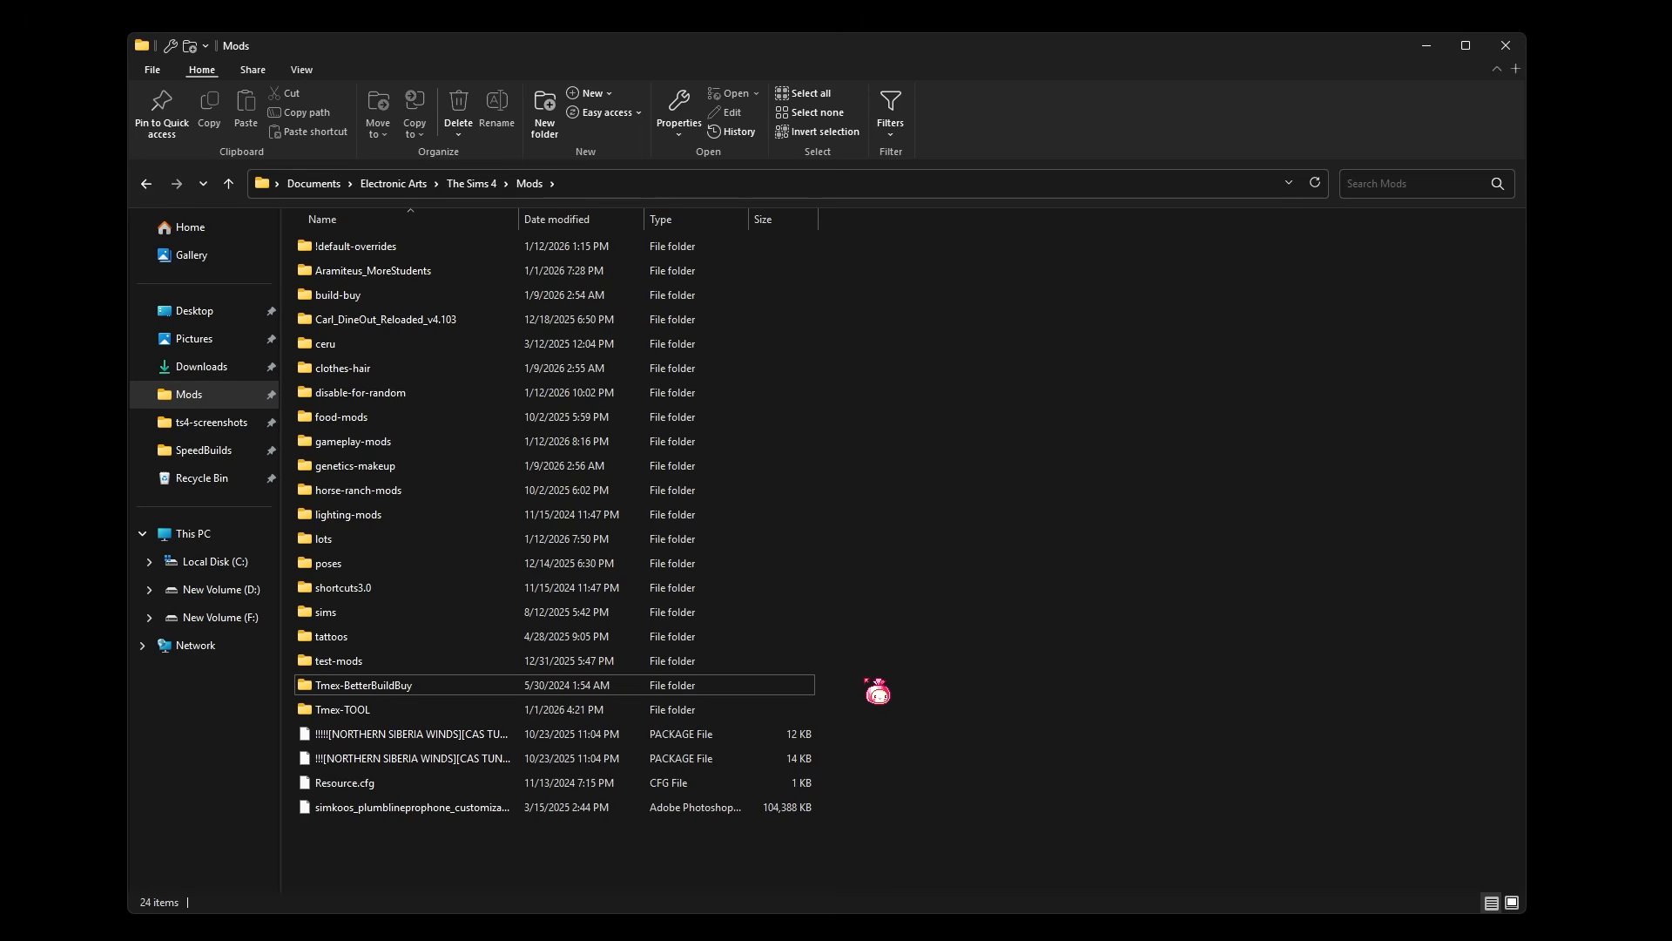
pyautogui.moveTo(864, 687); pyautogui.dragTo(795, 734)
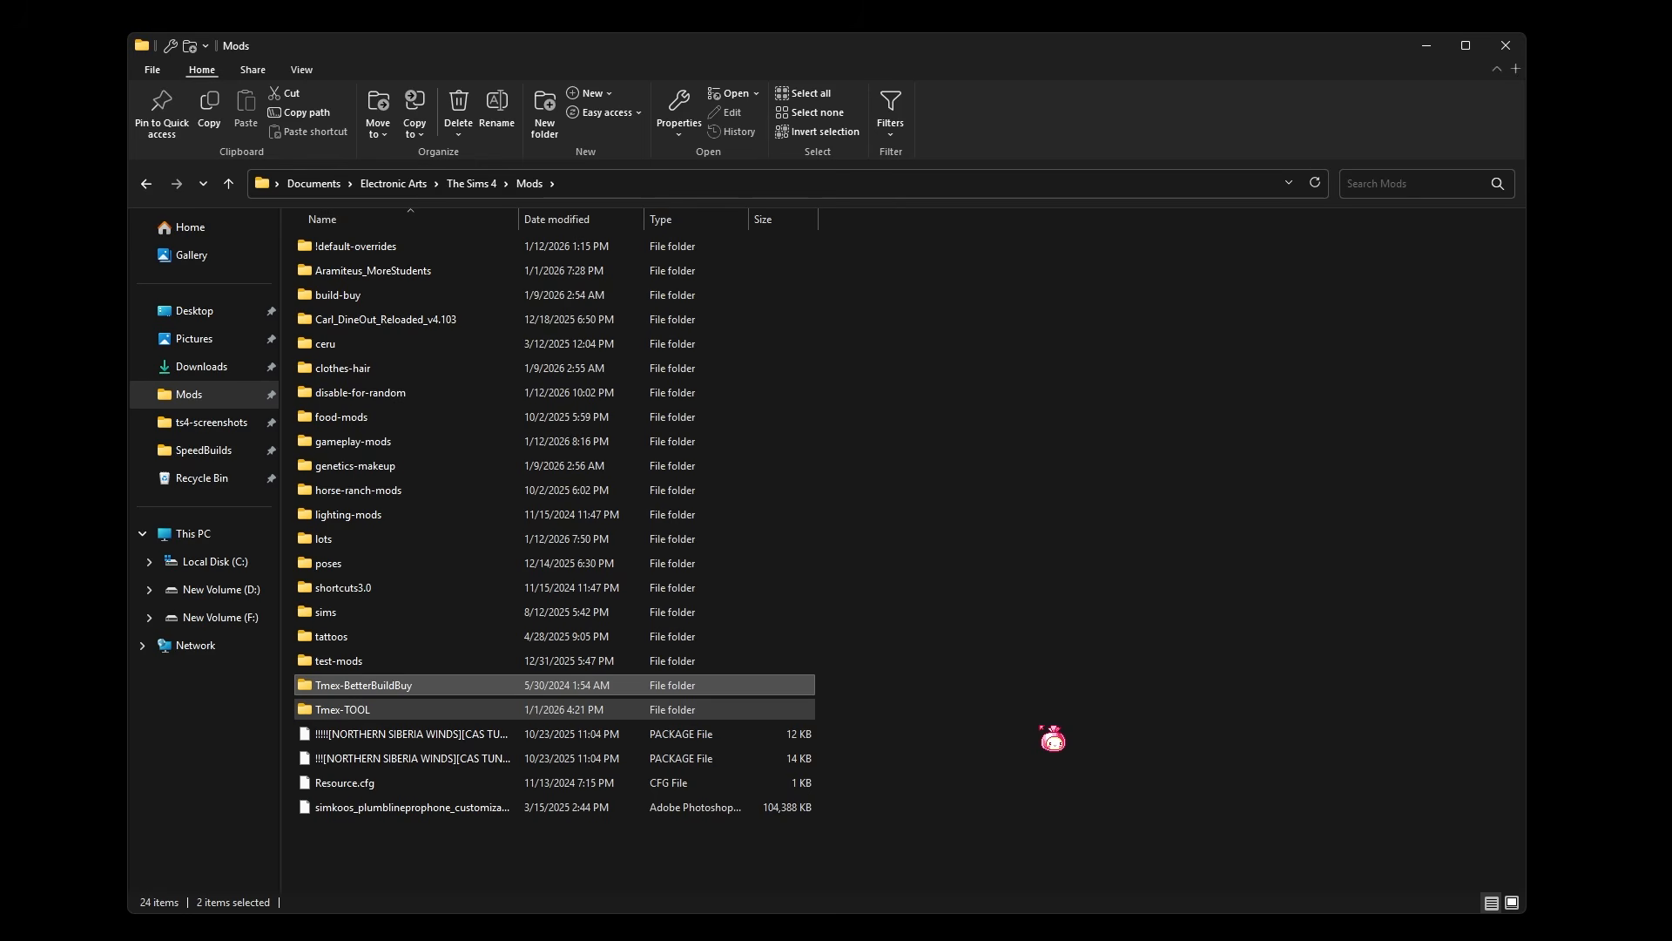
pyautogui.click(1060, 719)
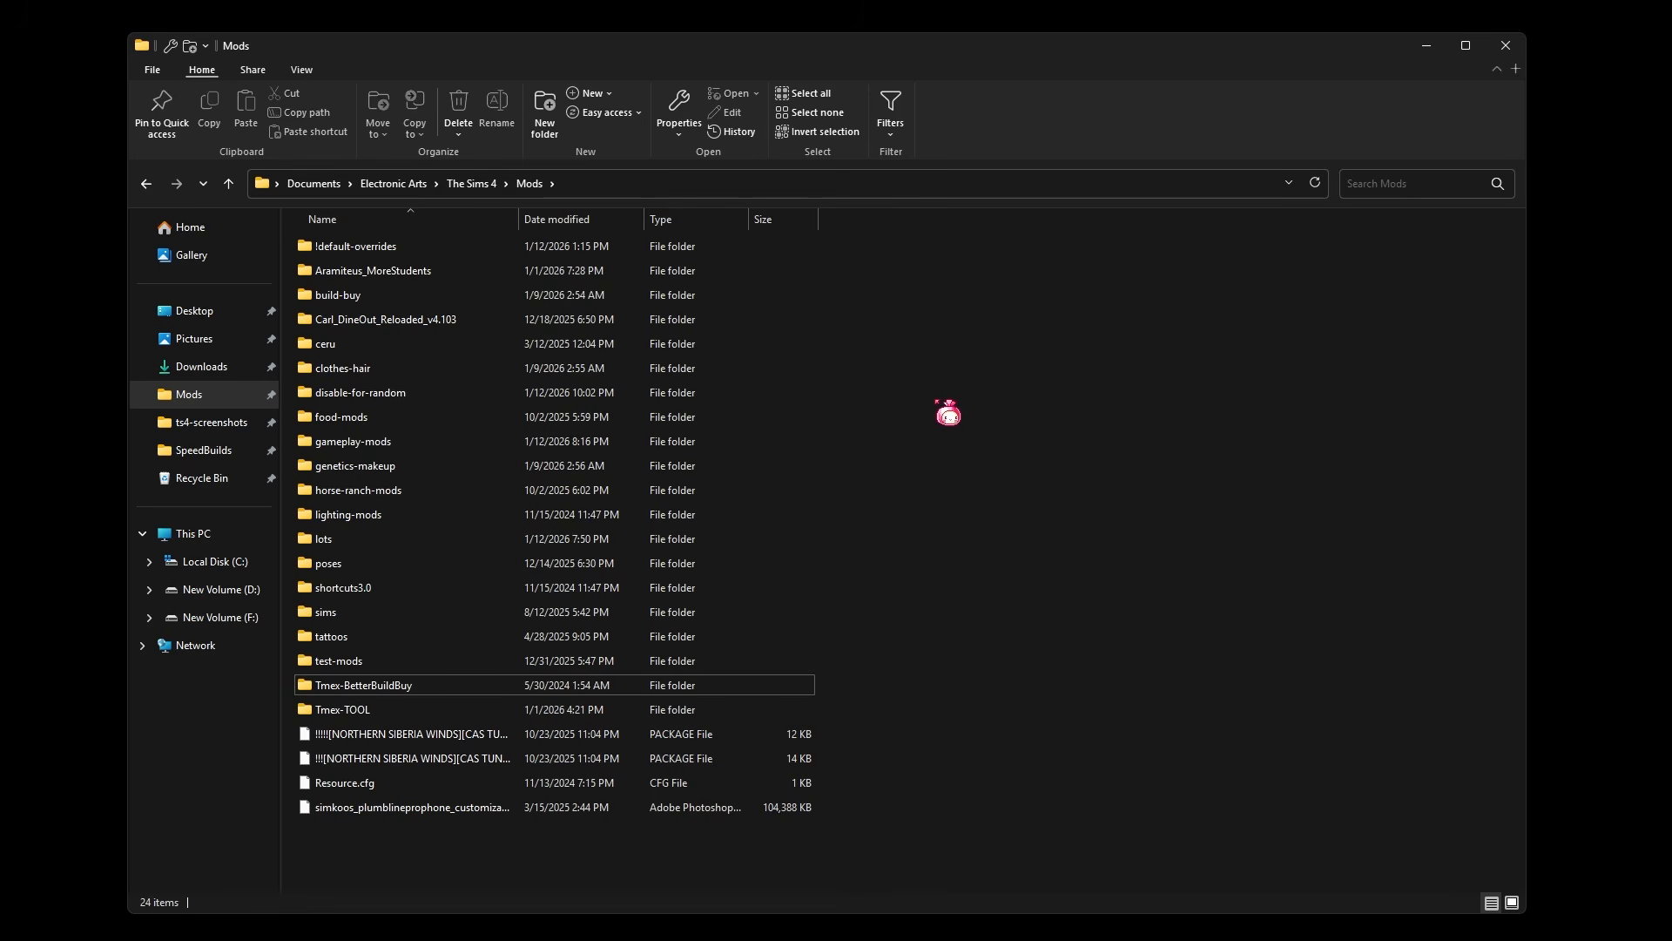
# - Look inside the Carl_DineOut_Reloaded_v4.103 folder, return to Mods, and briefly highlight the Aramiteus_MoreStudents folder
pyautogui.click(625, 326)
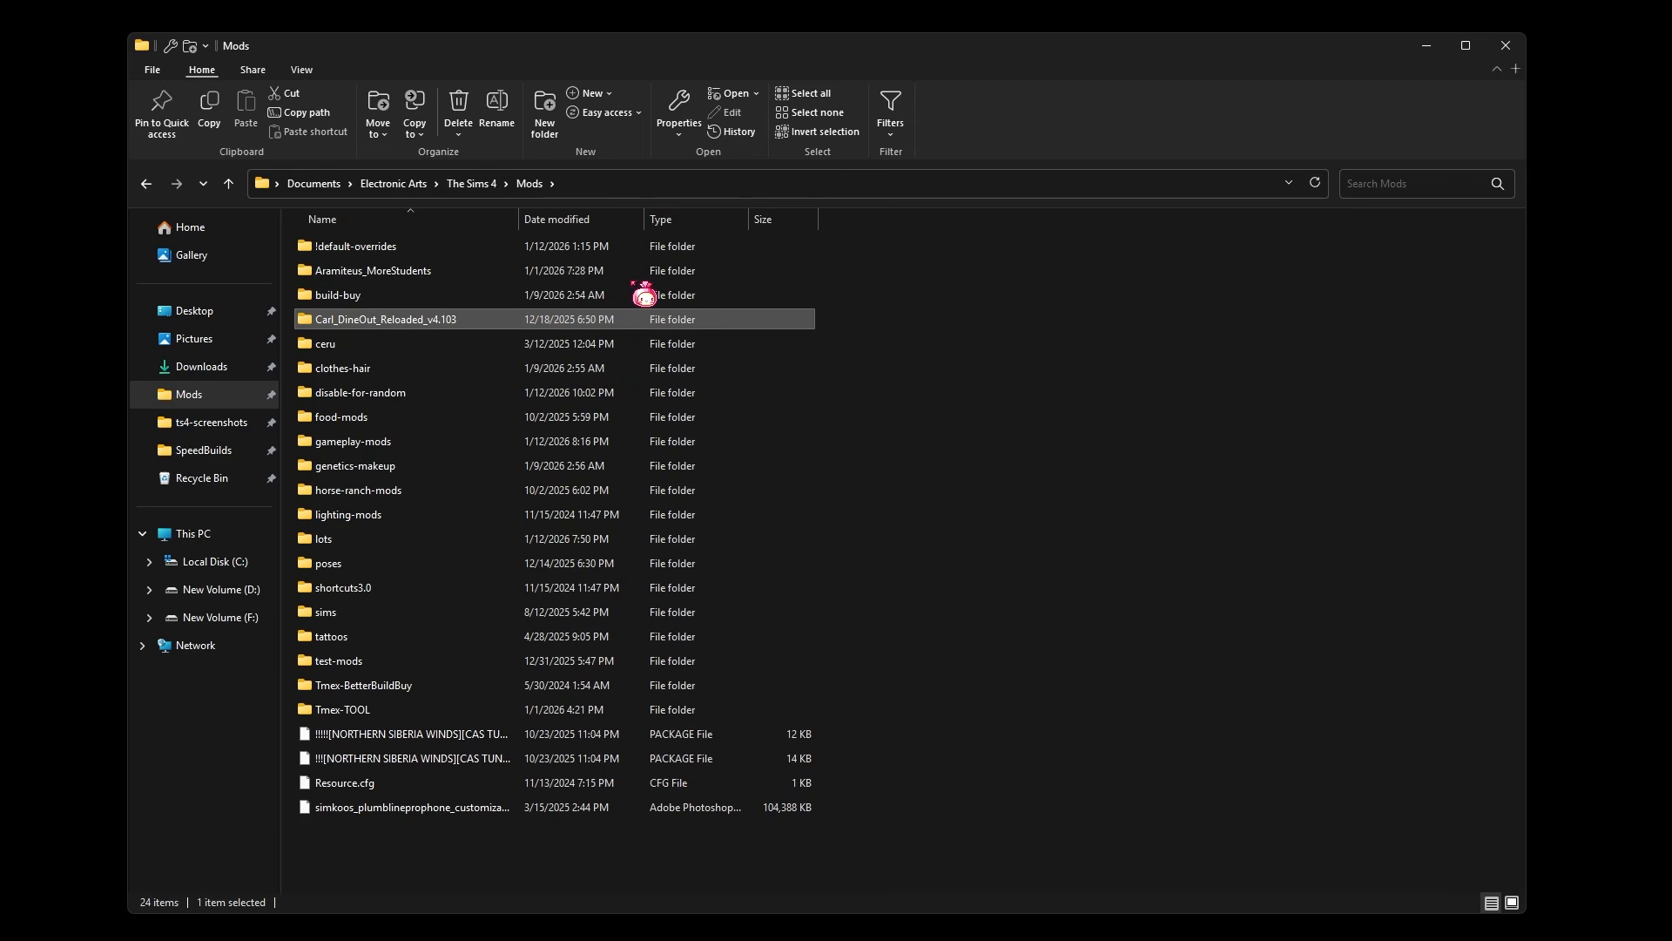
pyautogui.doubleClick(797, 322)
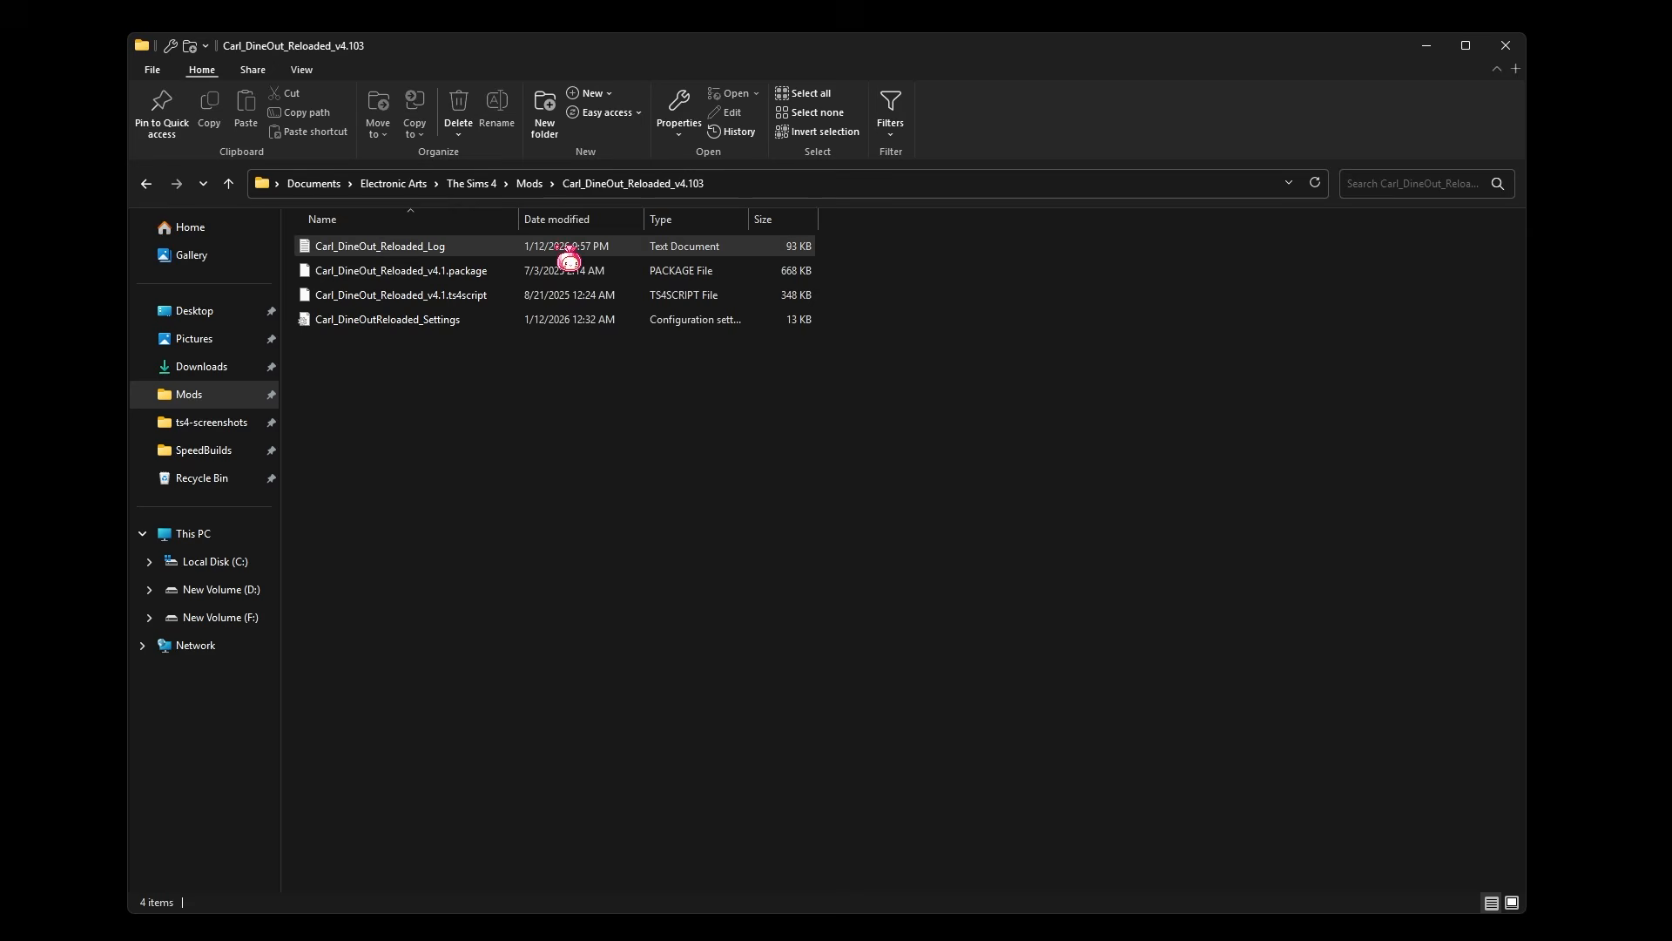
pyautogui.click(544, 185)
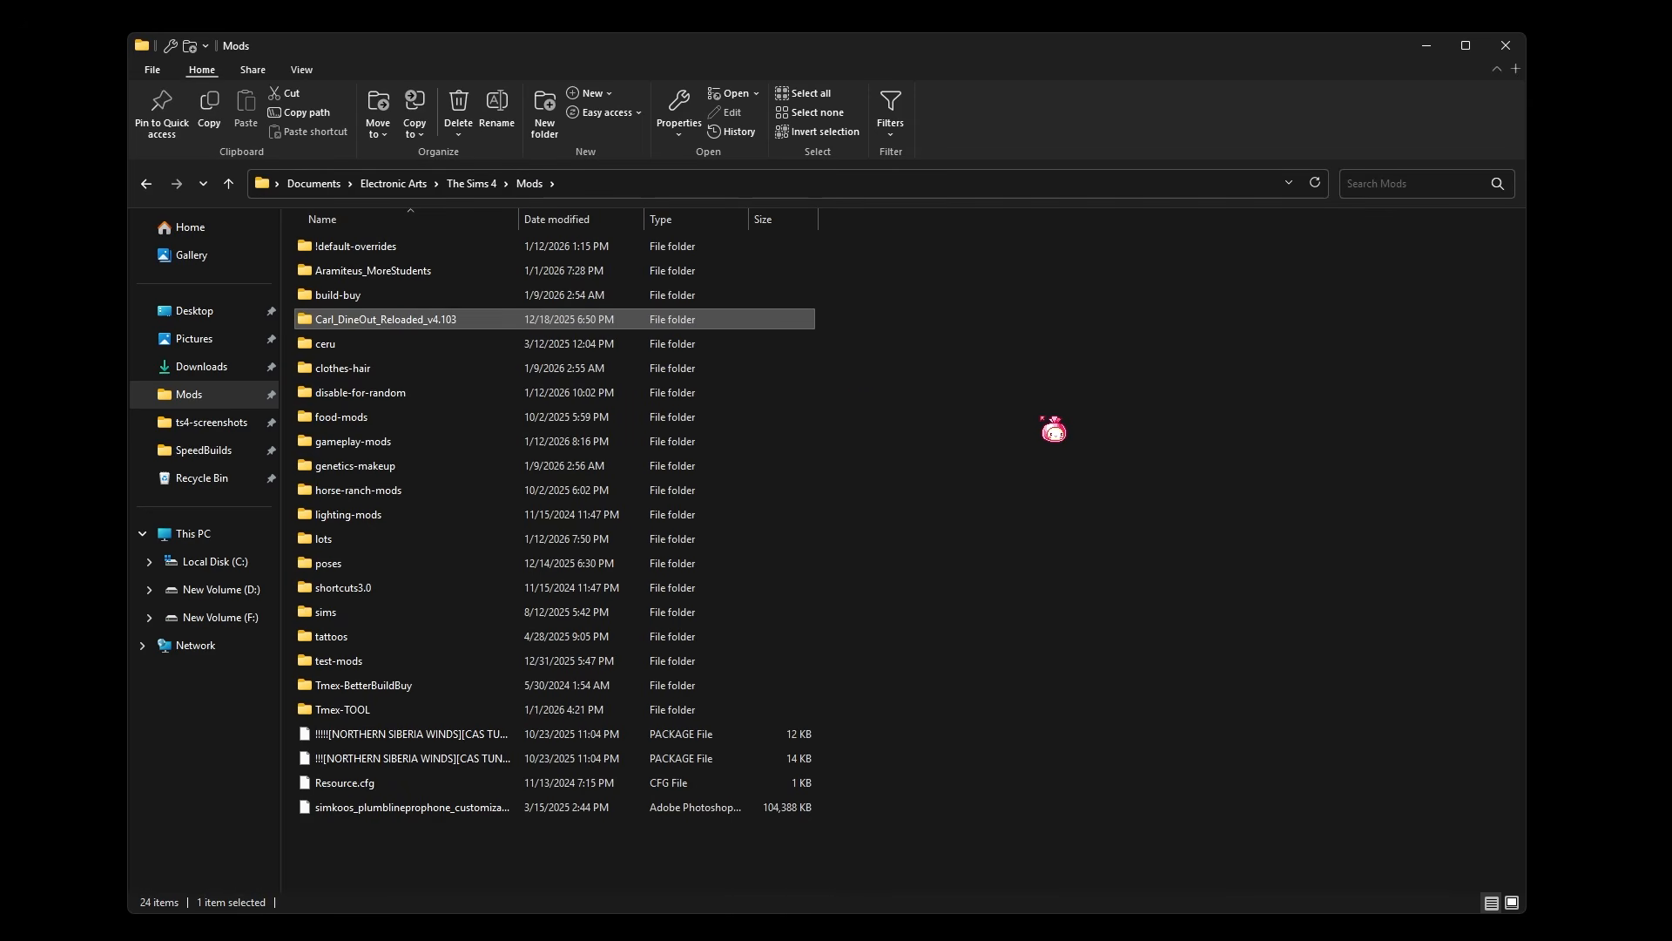
pyautogui.click(1038, 423)
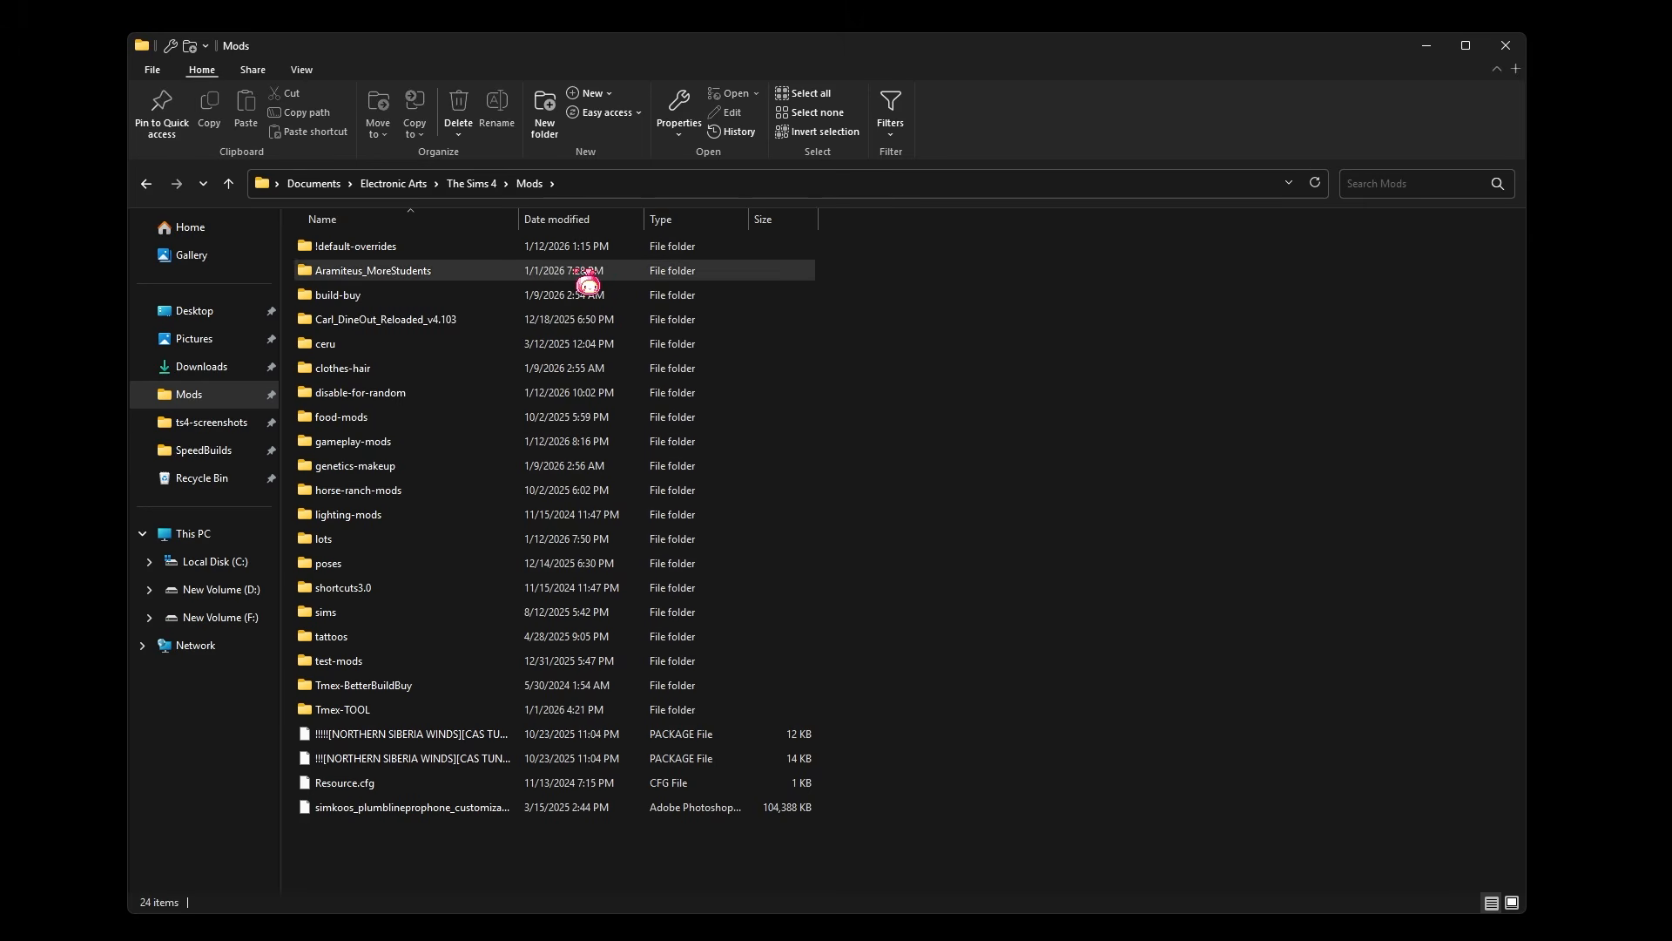
pyautogui.click(588, 274)
pyautogui.click(1085, 401)
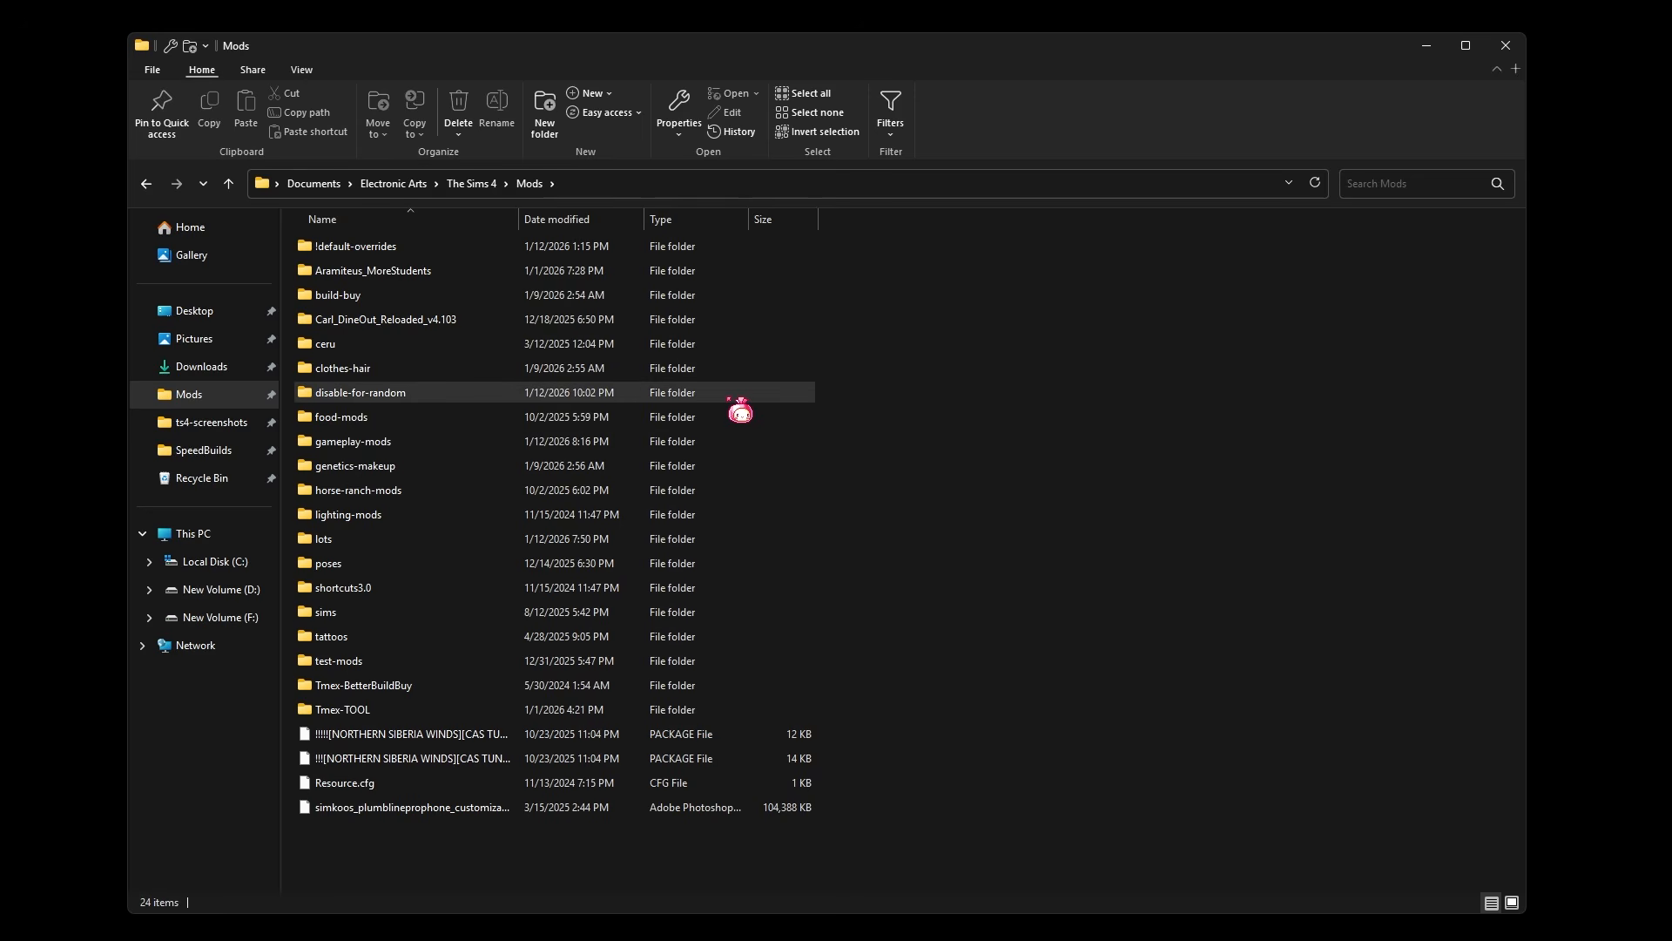
# - Open the disable-for-random folder in Mods, highlight all its package files, and clear the selection
pyautogui.doubleClick(742, 405)
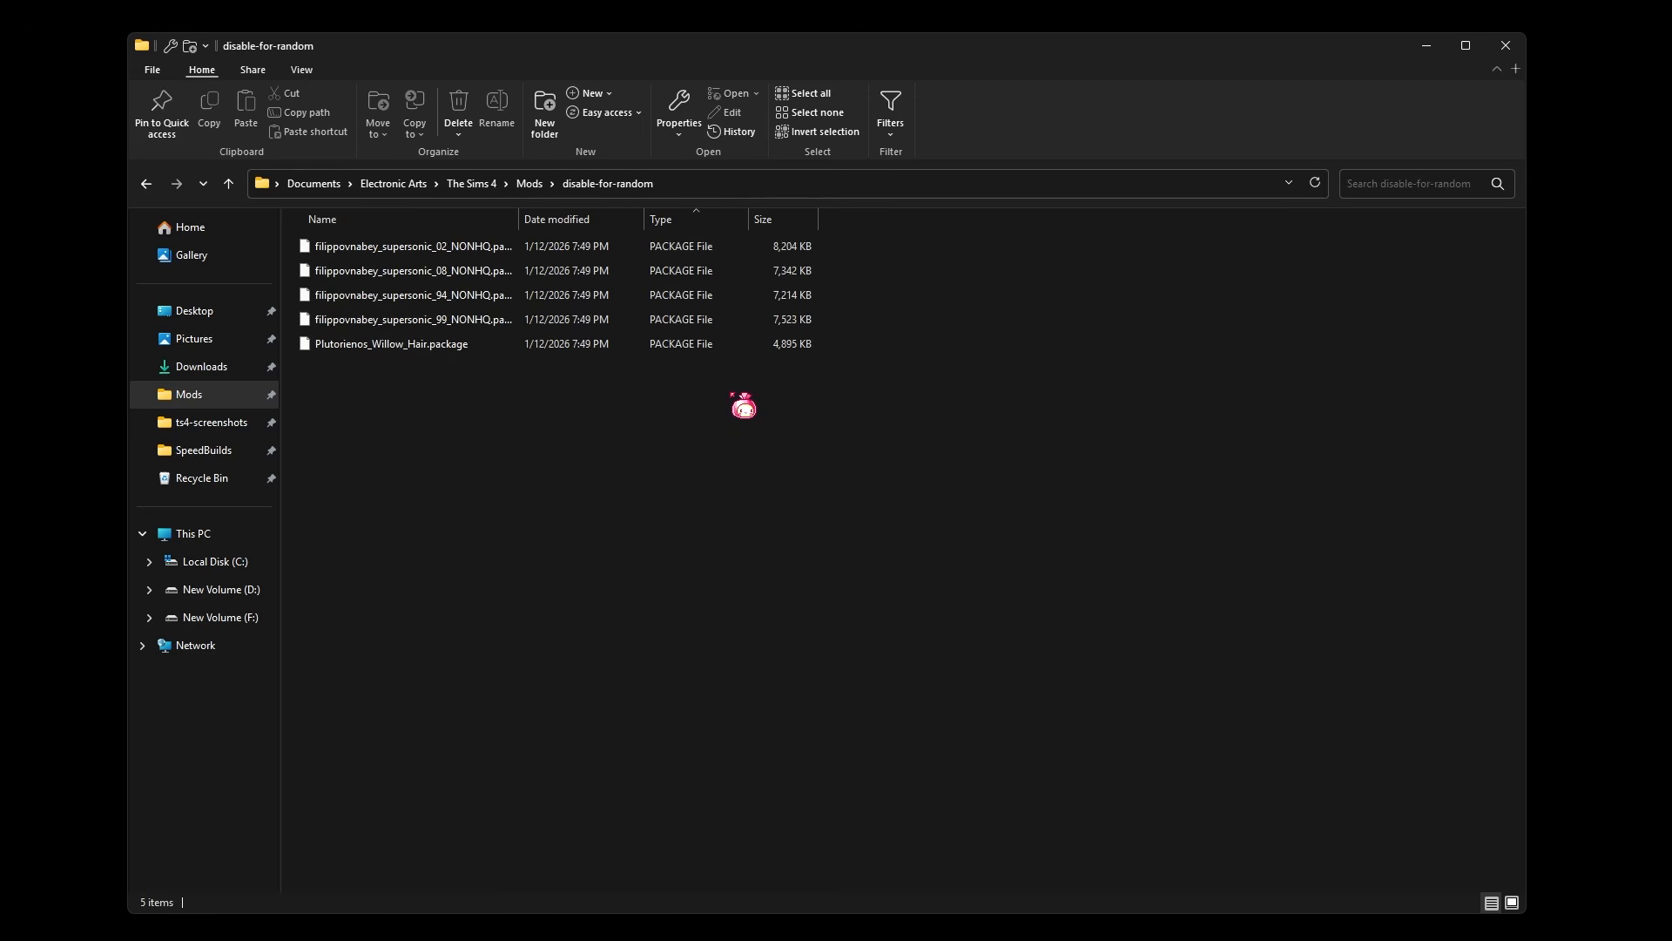
pyautogui.moveTo(389, 423); pyautogui.dragTo(748, 259)
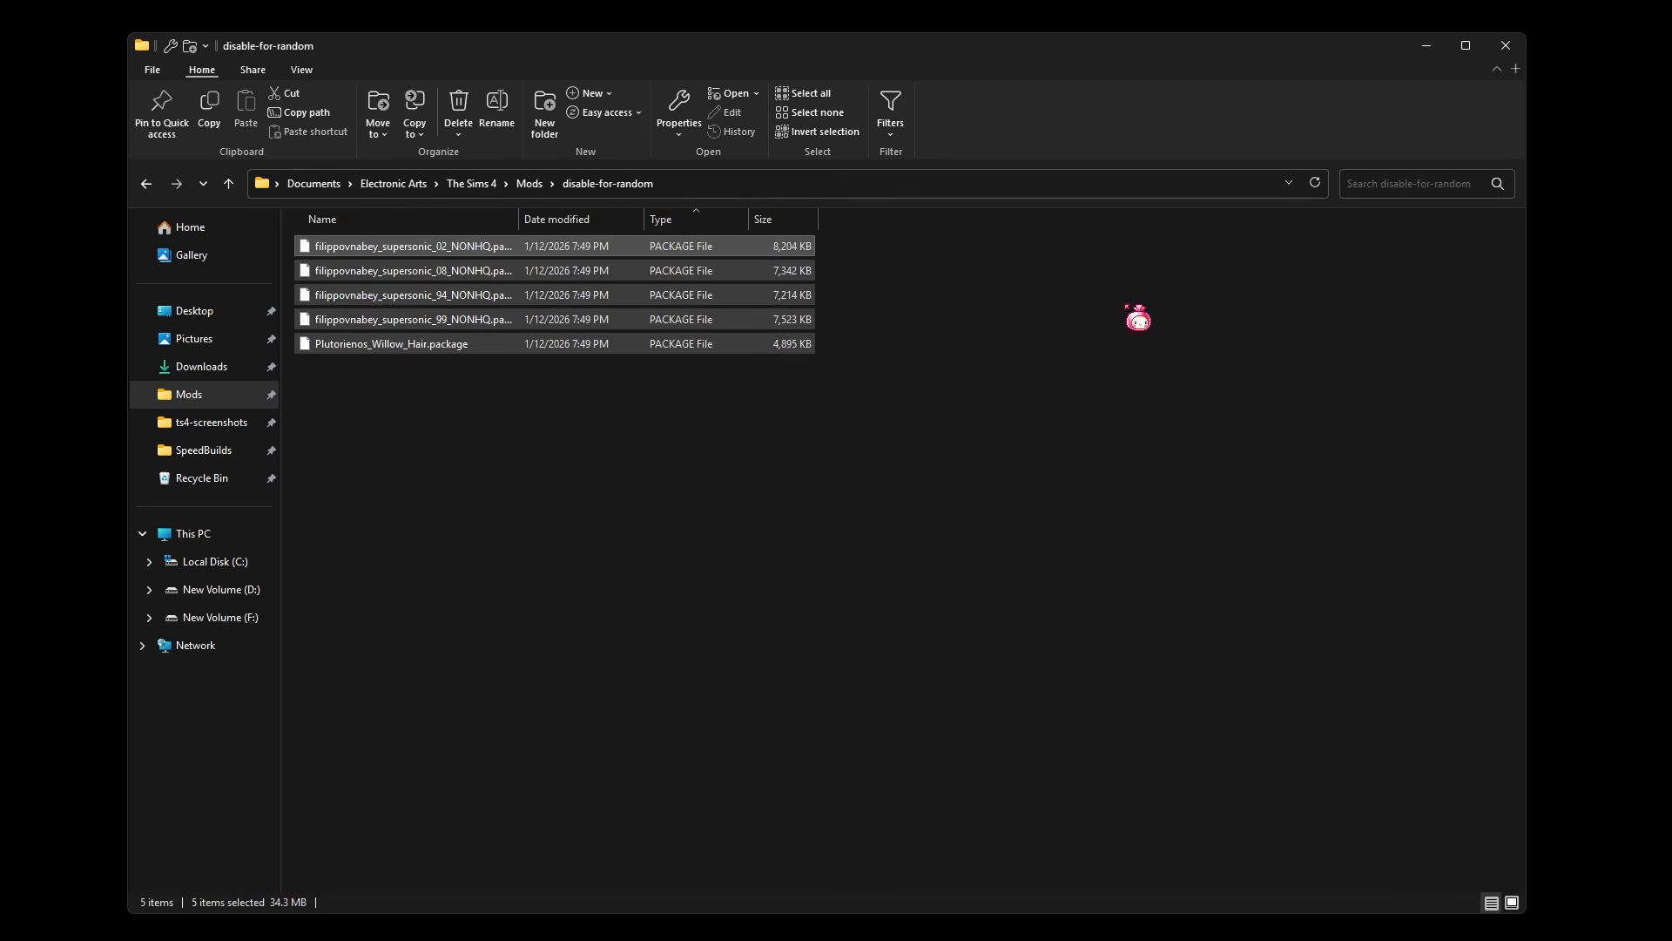
pyautogui.click(1116, 349)
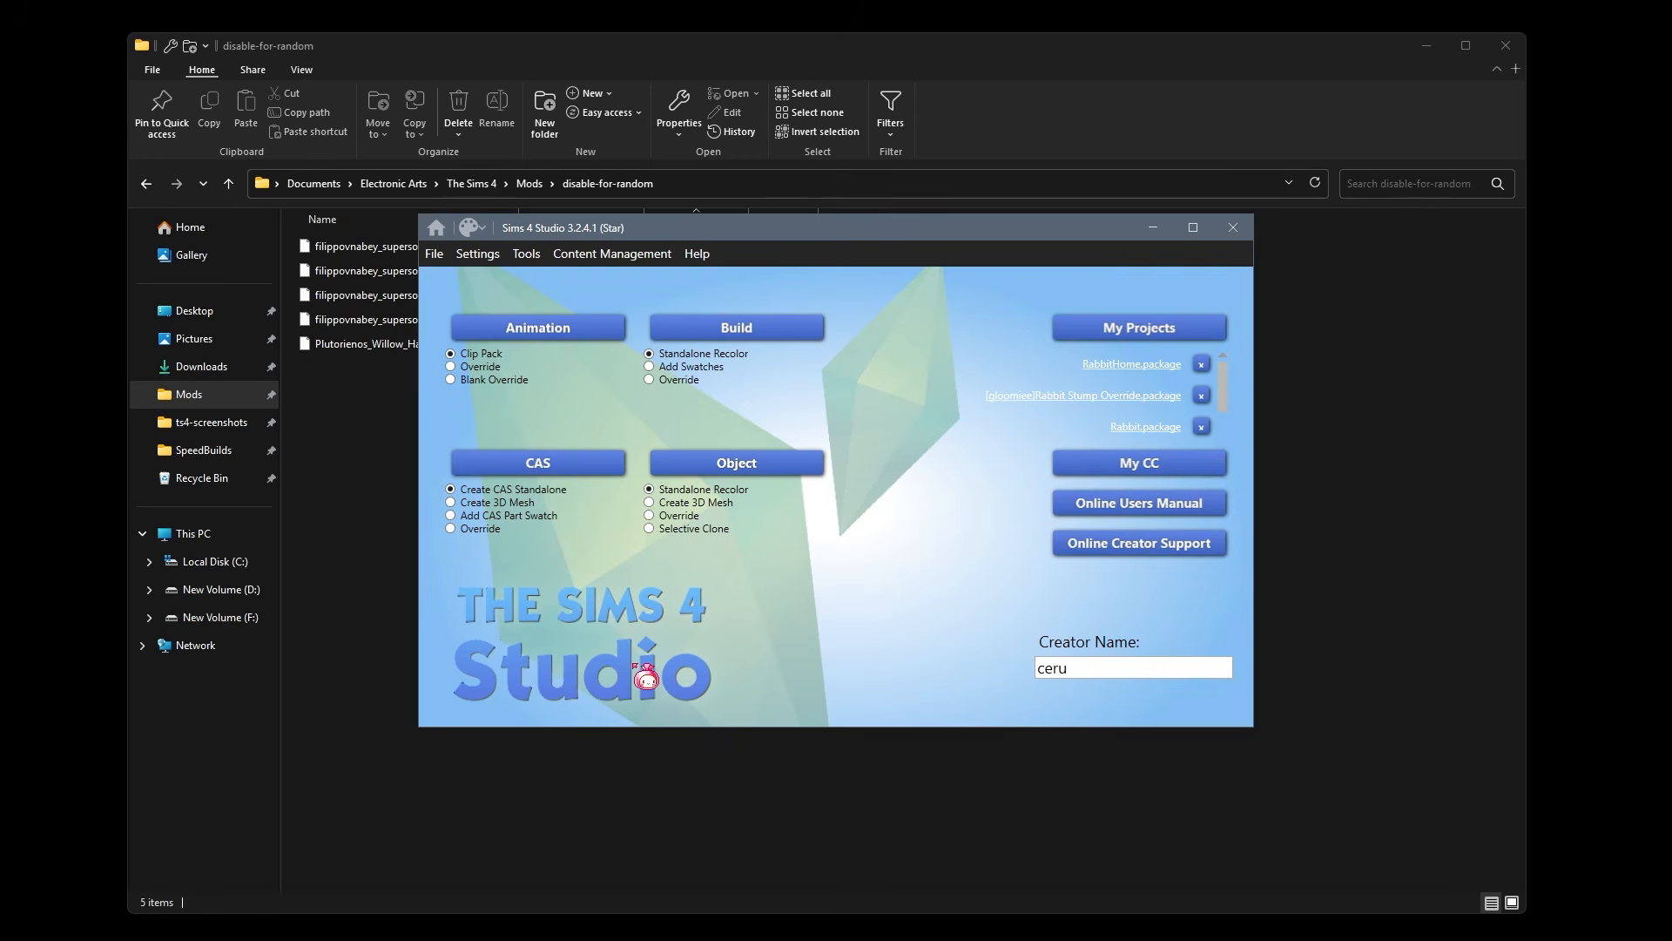
# - Switch to Sims 4 Studio and look through its batch fixes for objects without running any
pyautogui.moveTo(933, 231); pyautogui.dragTo(869, 192)
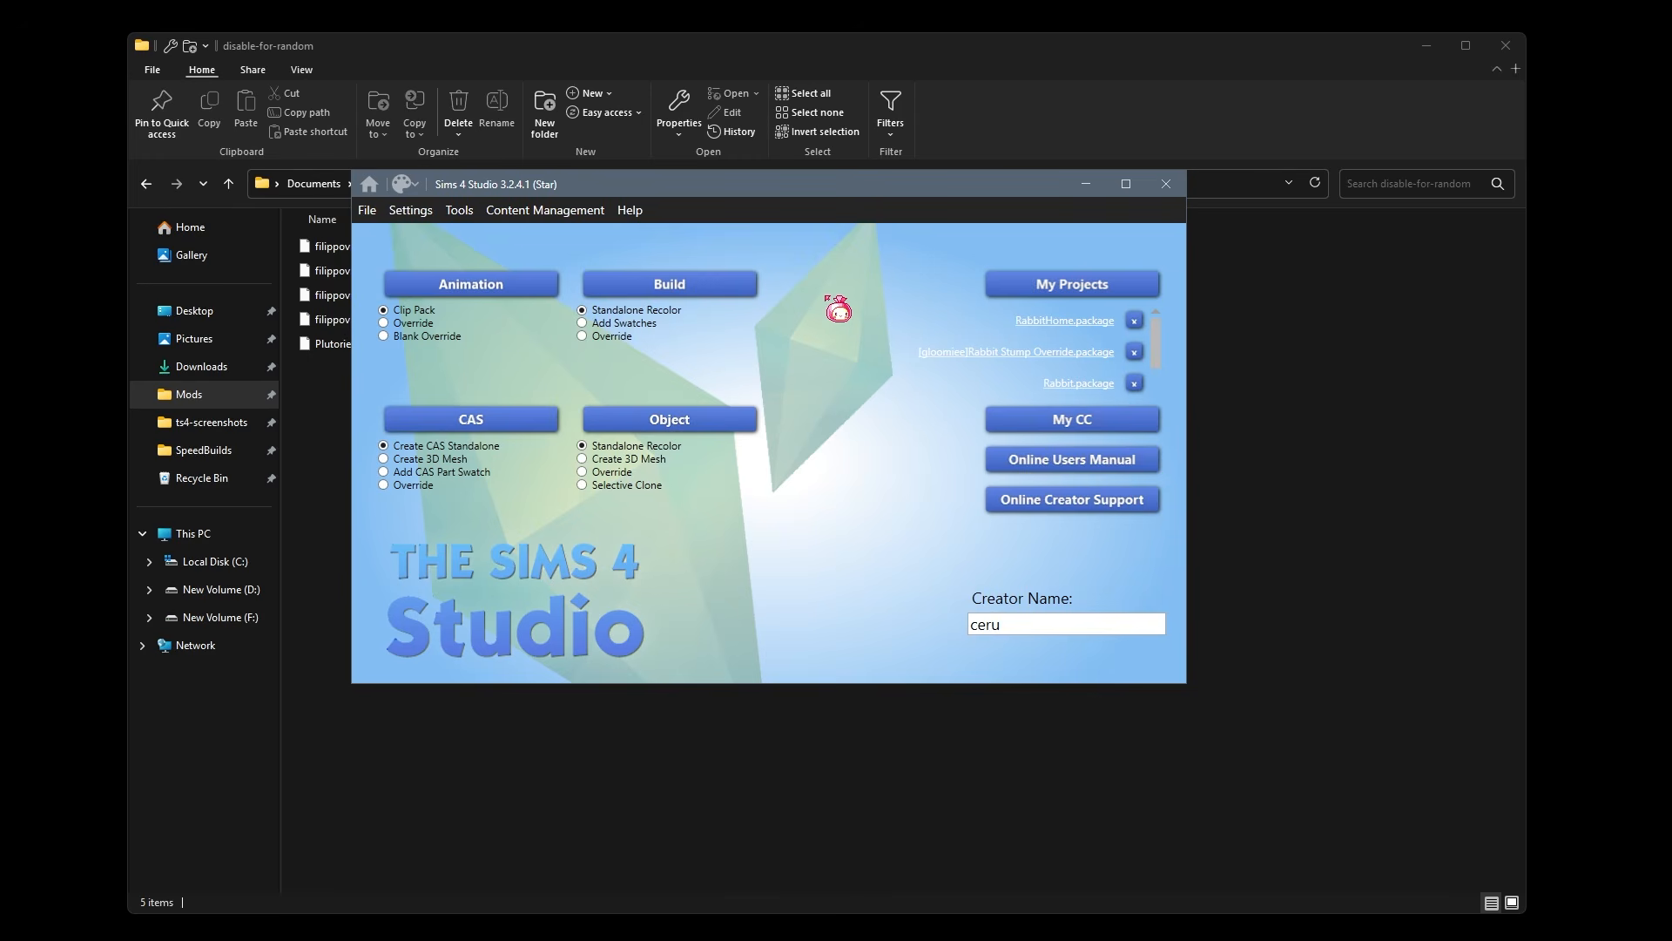
pyautogui.click(599, 218)
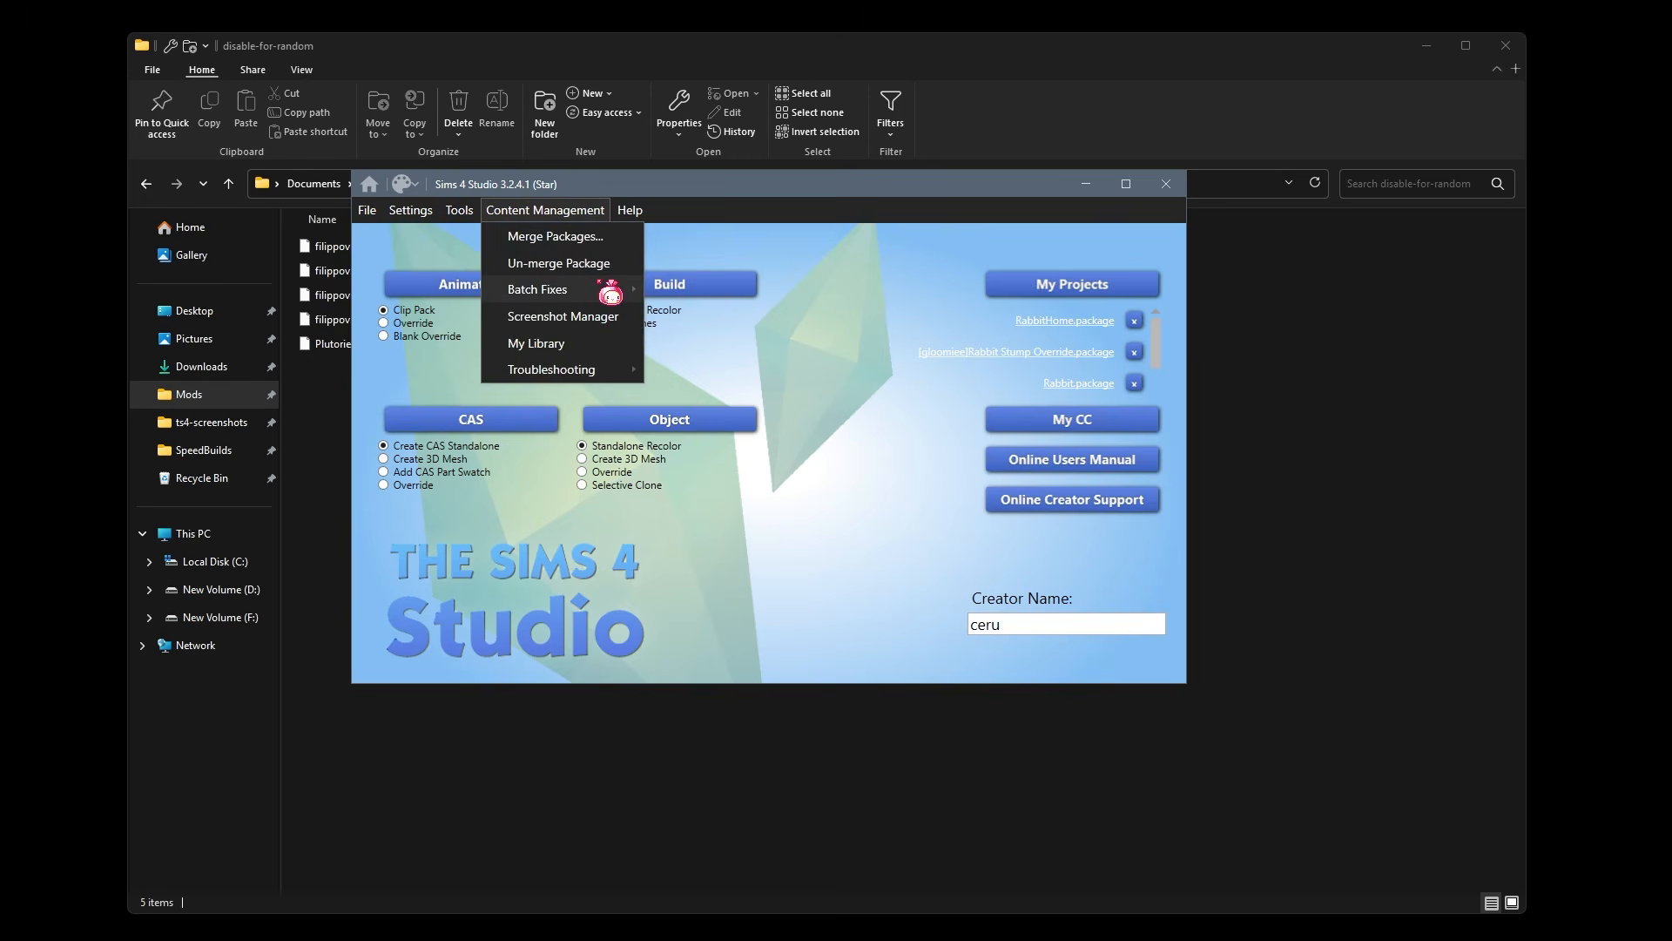
pyautogui.moveTo(610, 292)
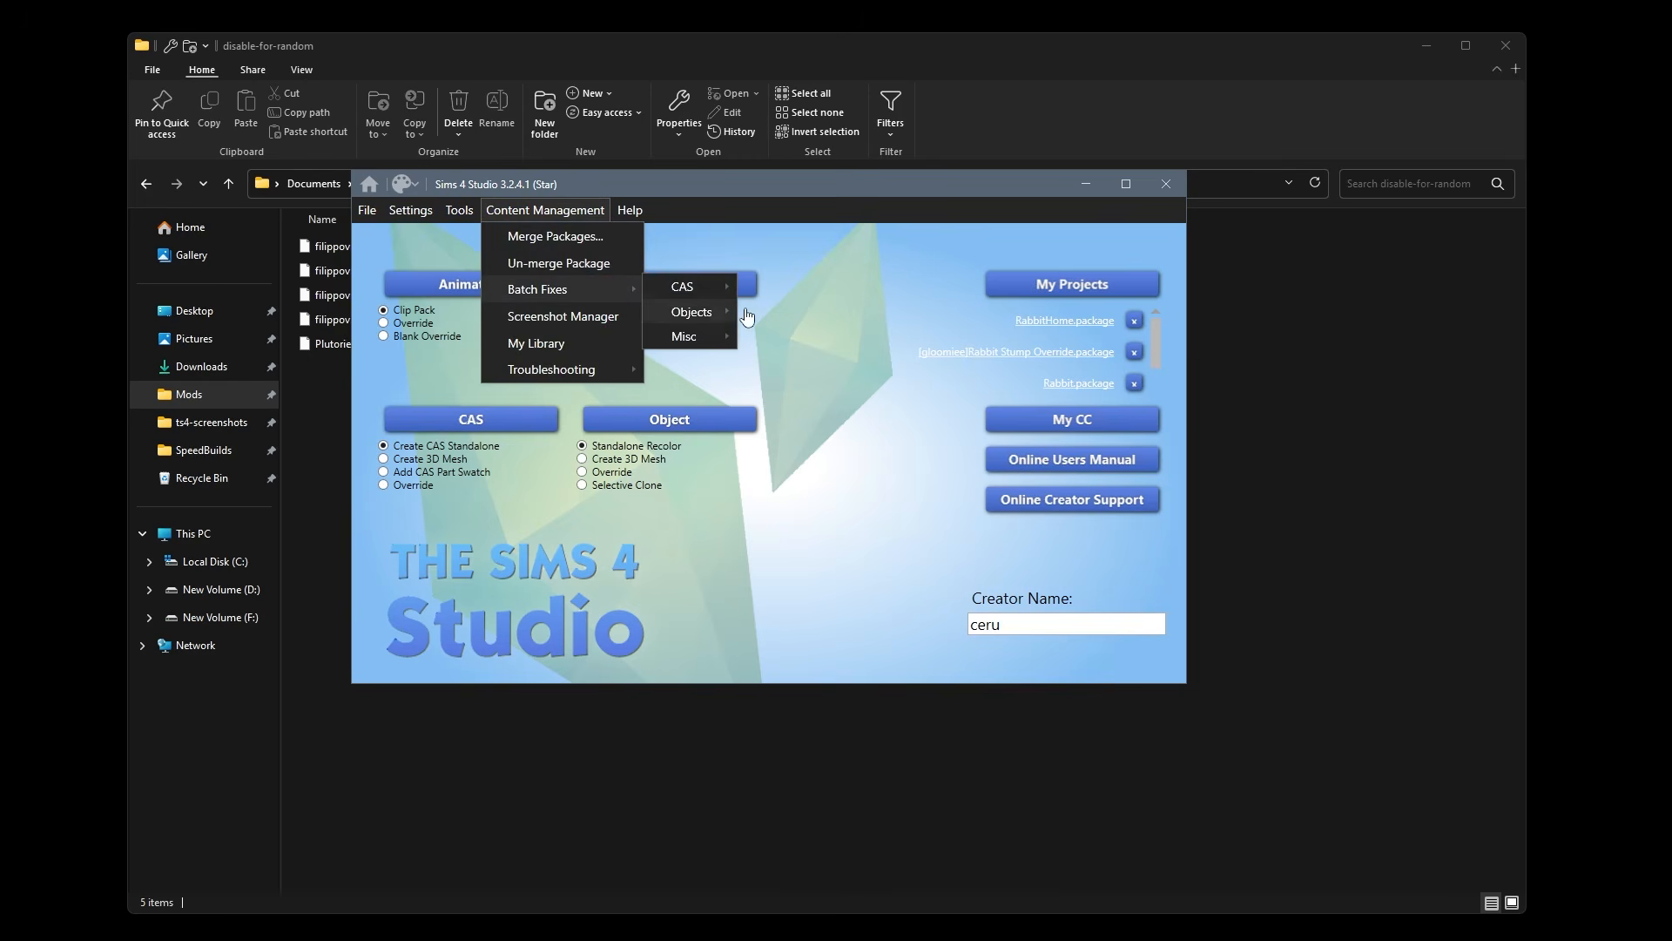
pyautogui.moveTo(693, 322)
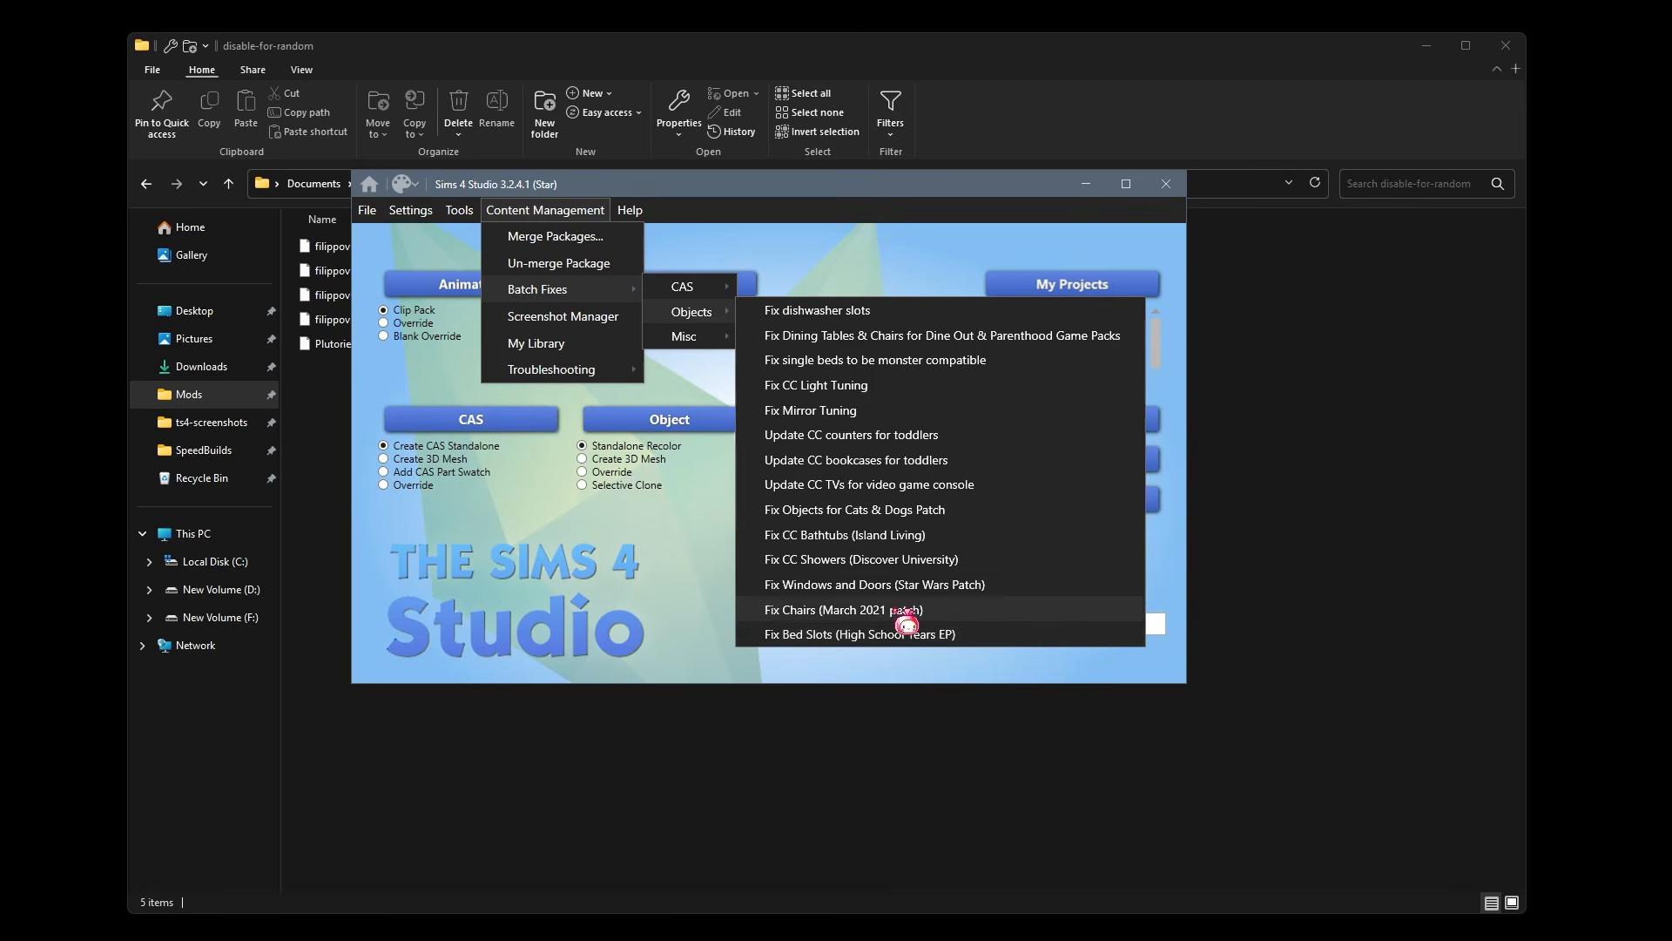
pyautogui.click(631, 637)
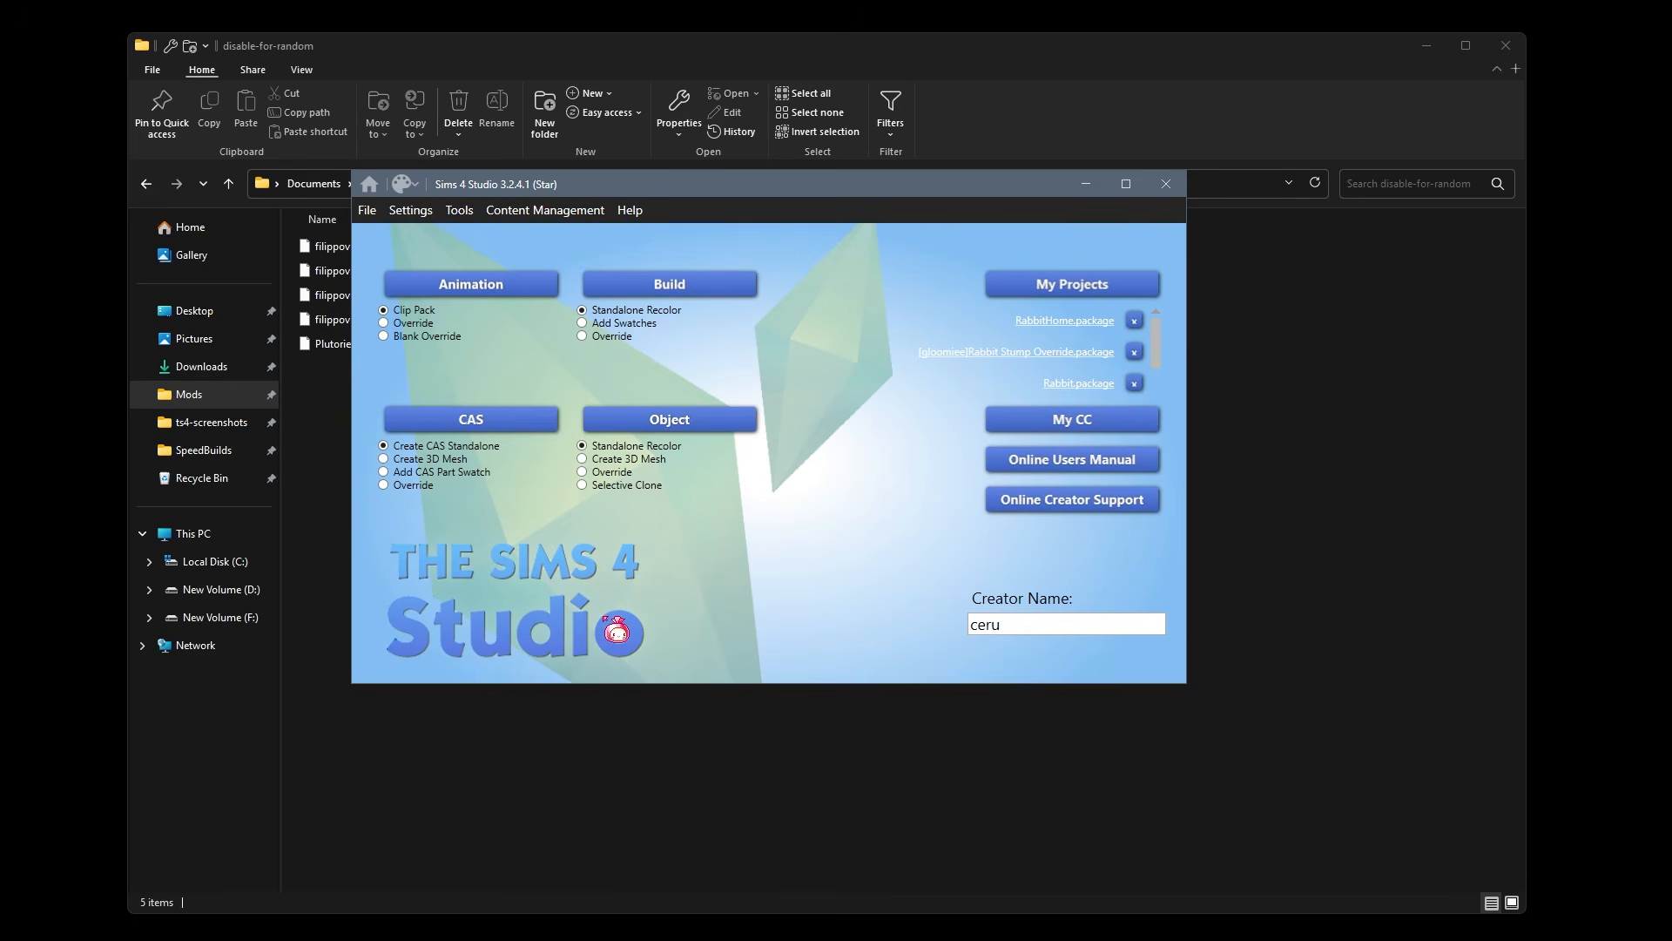
# - Reposition the Sims 4 Studio window and open the CAS batch fix Disallow CC for random
pyautogui.moveTo(697, 194); pyautogui.dragTo(645, 382)
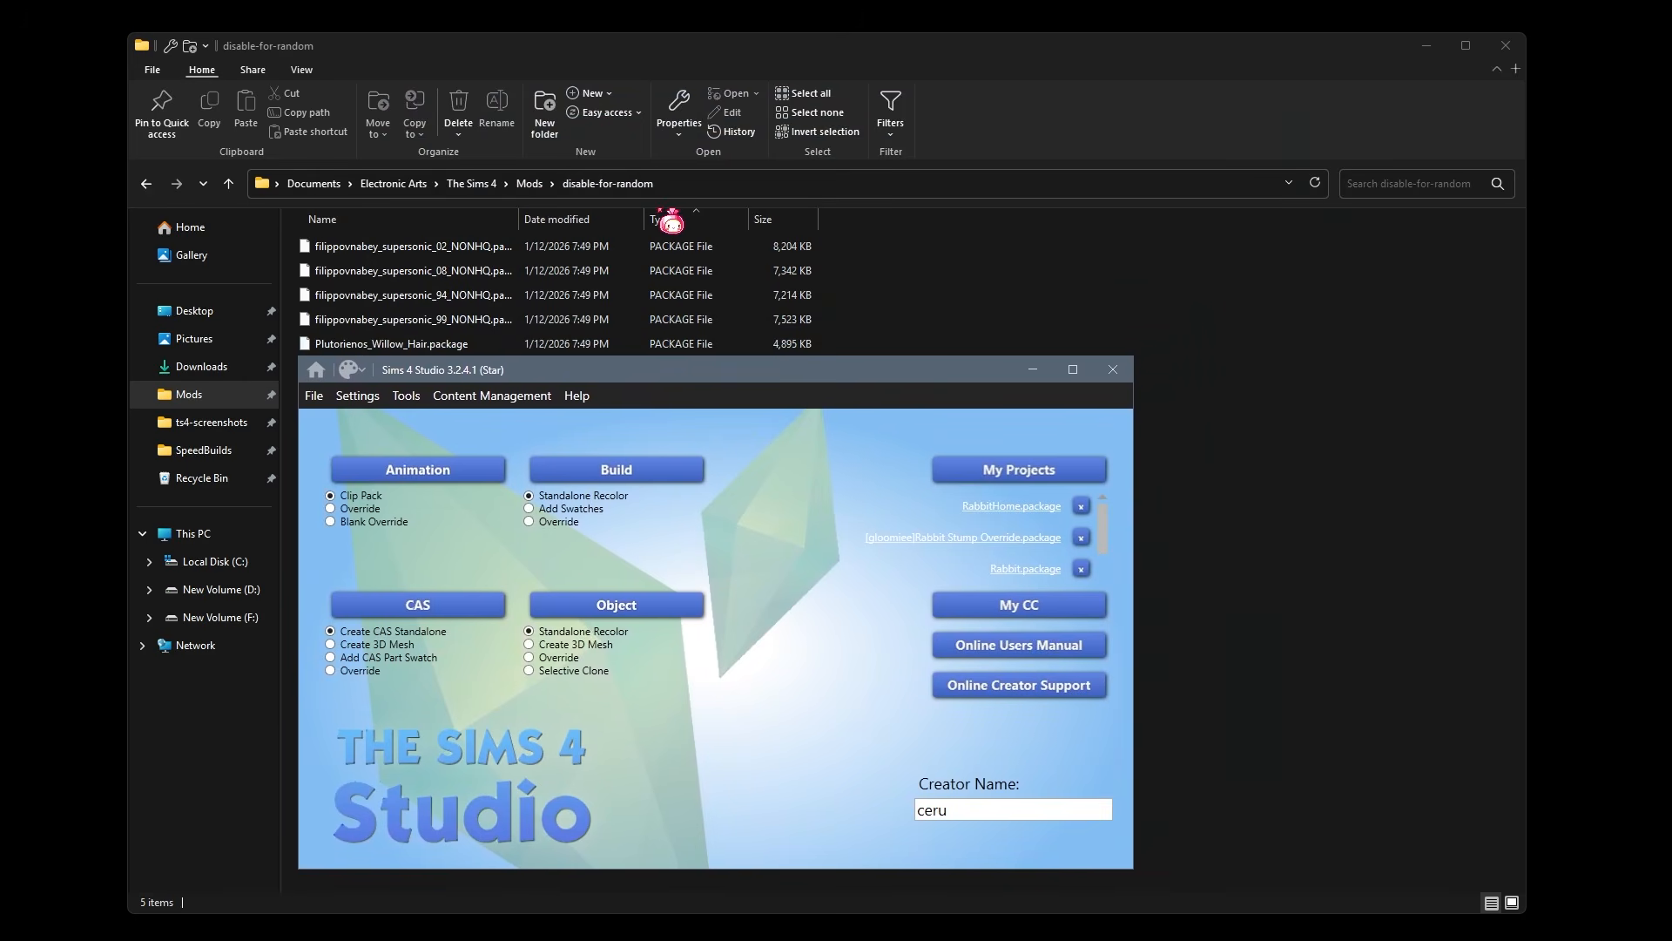
pyautogui.moveTo(763, 370); pyautogui.dragTo(801, 221)
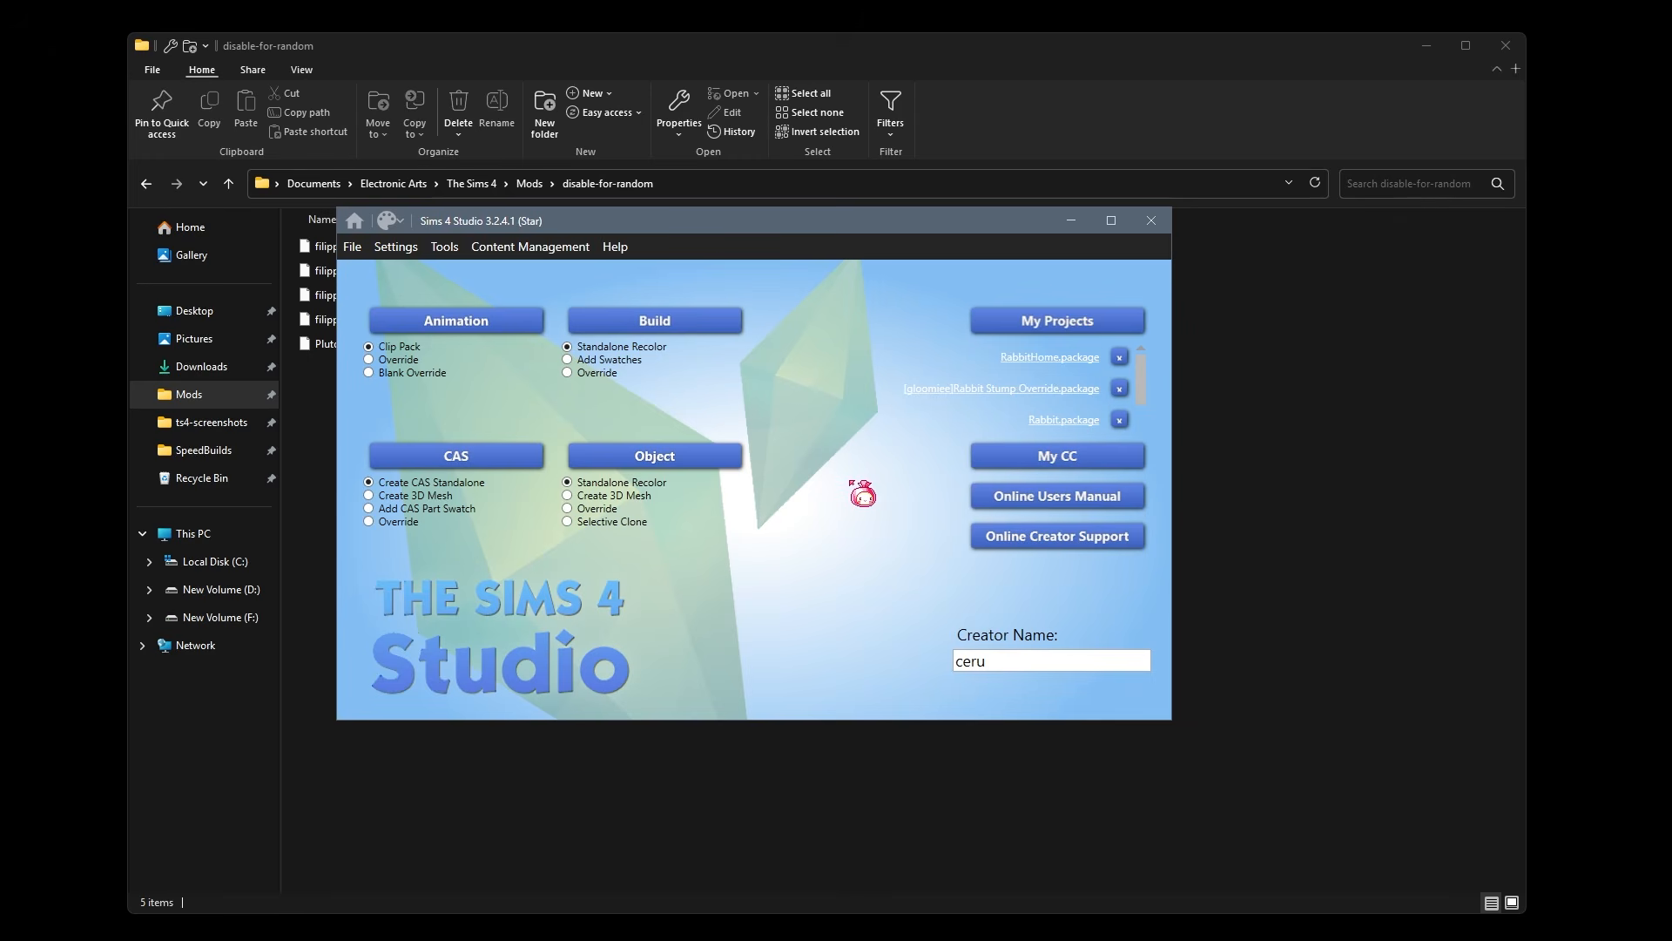
pyautogui.click(574, 250)
pyautogui.moveTo(584, 331)
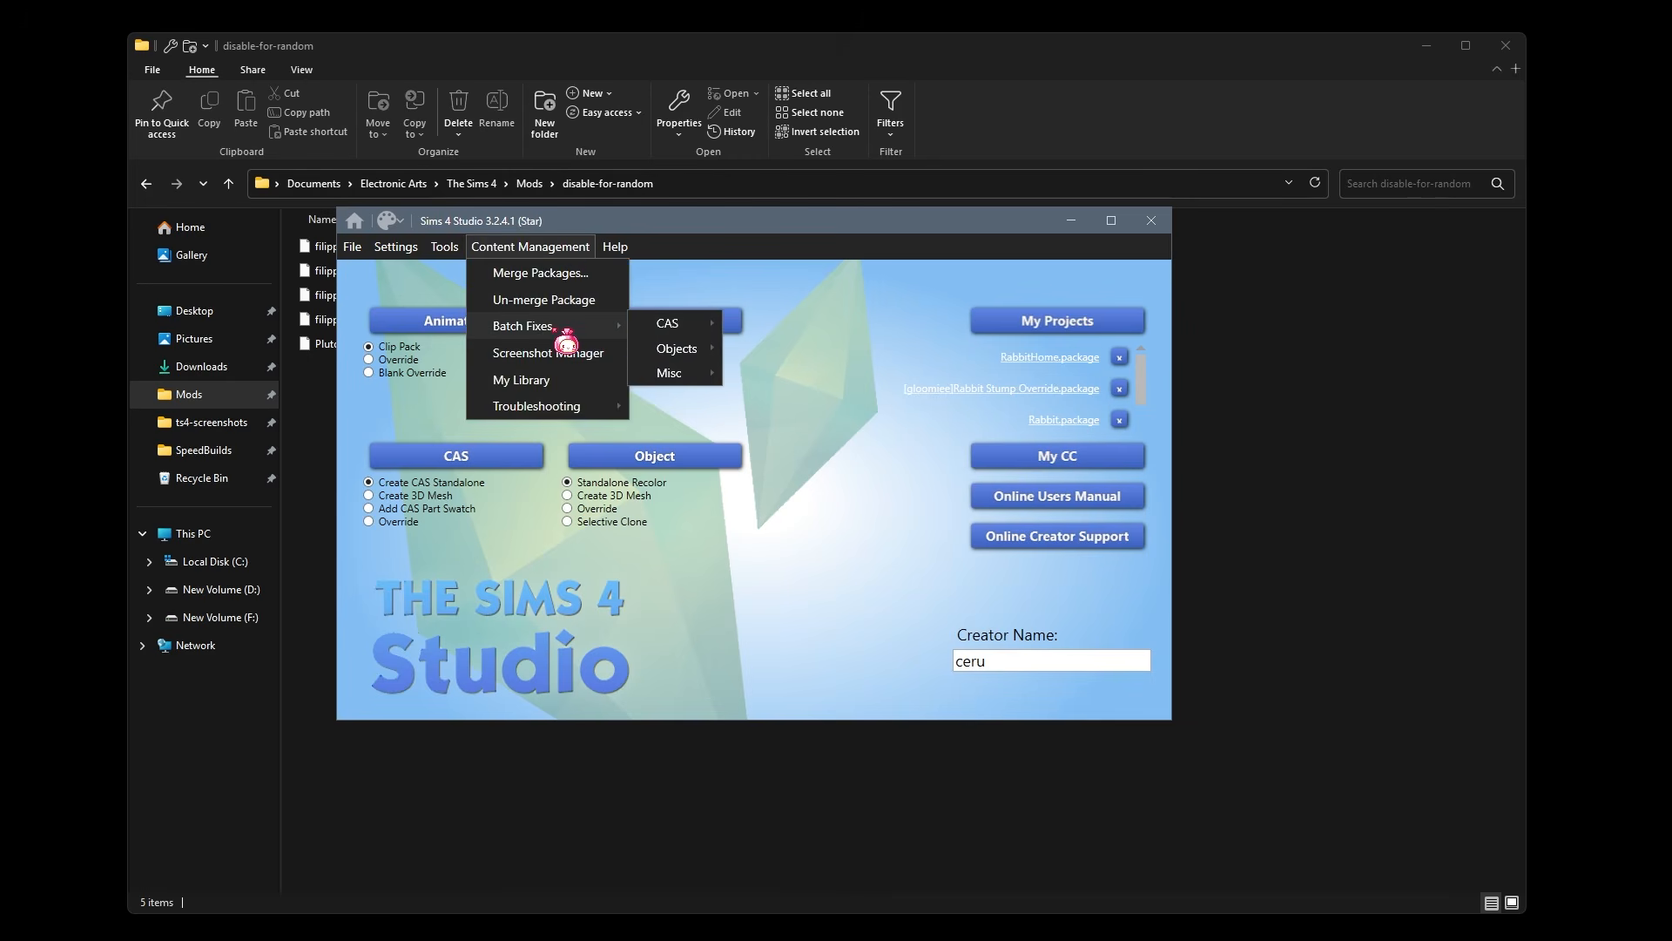
pyautogui.moveTo(697, 325)
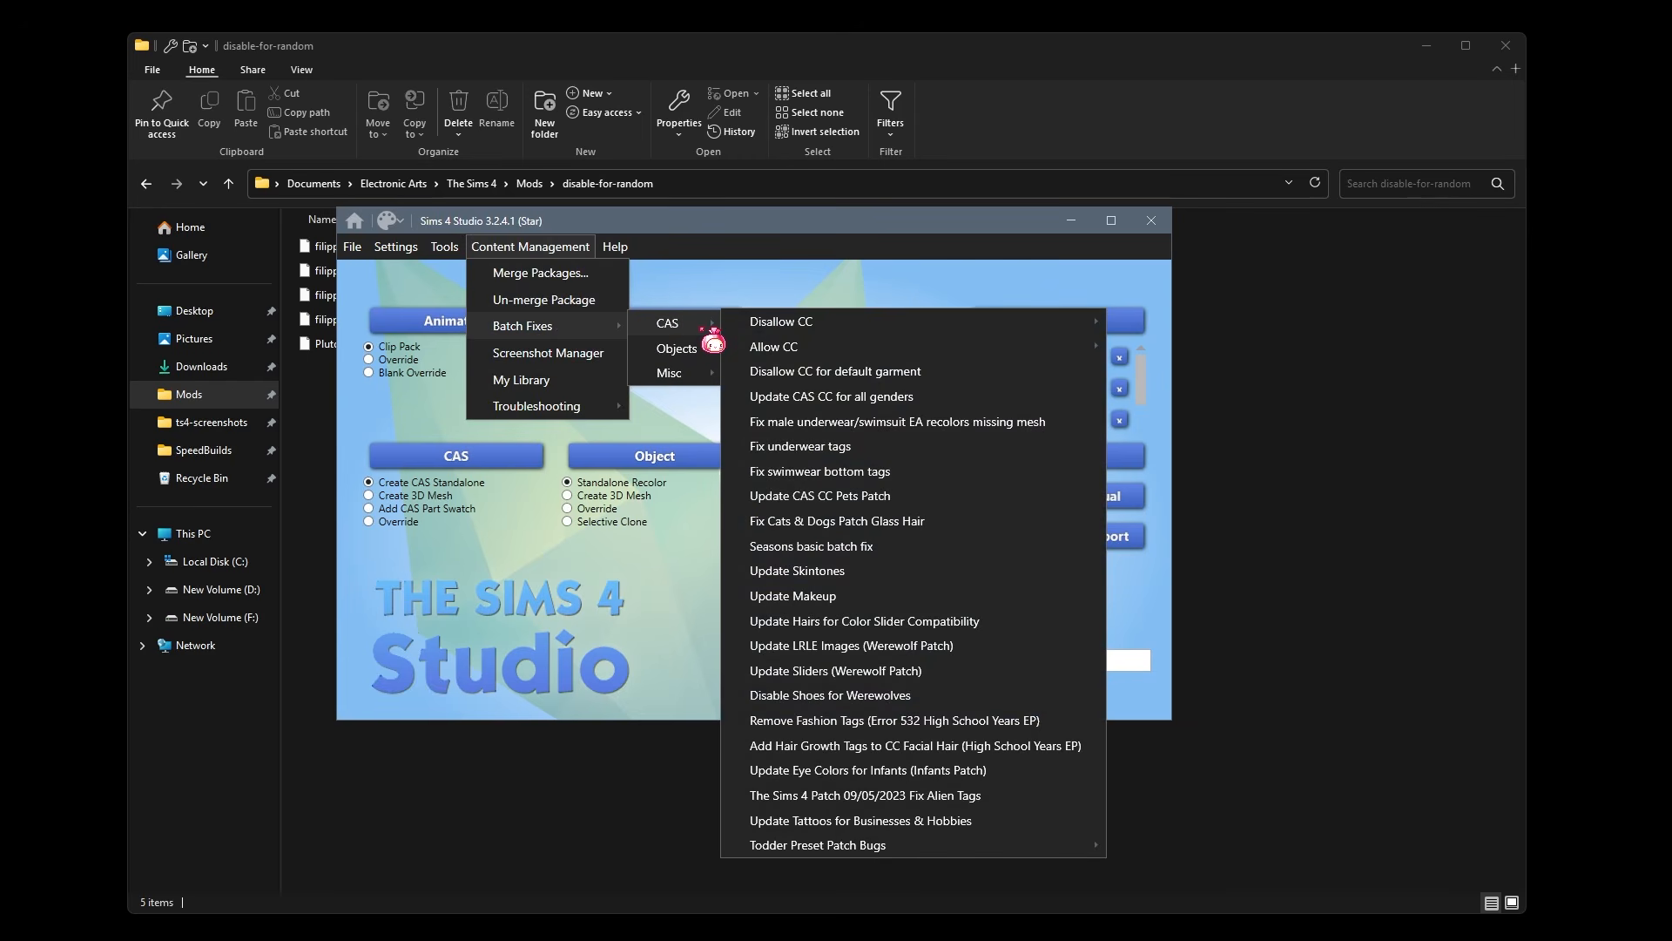
pyautogui.moveTo(799, 328)
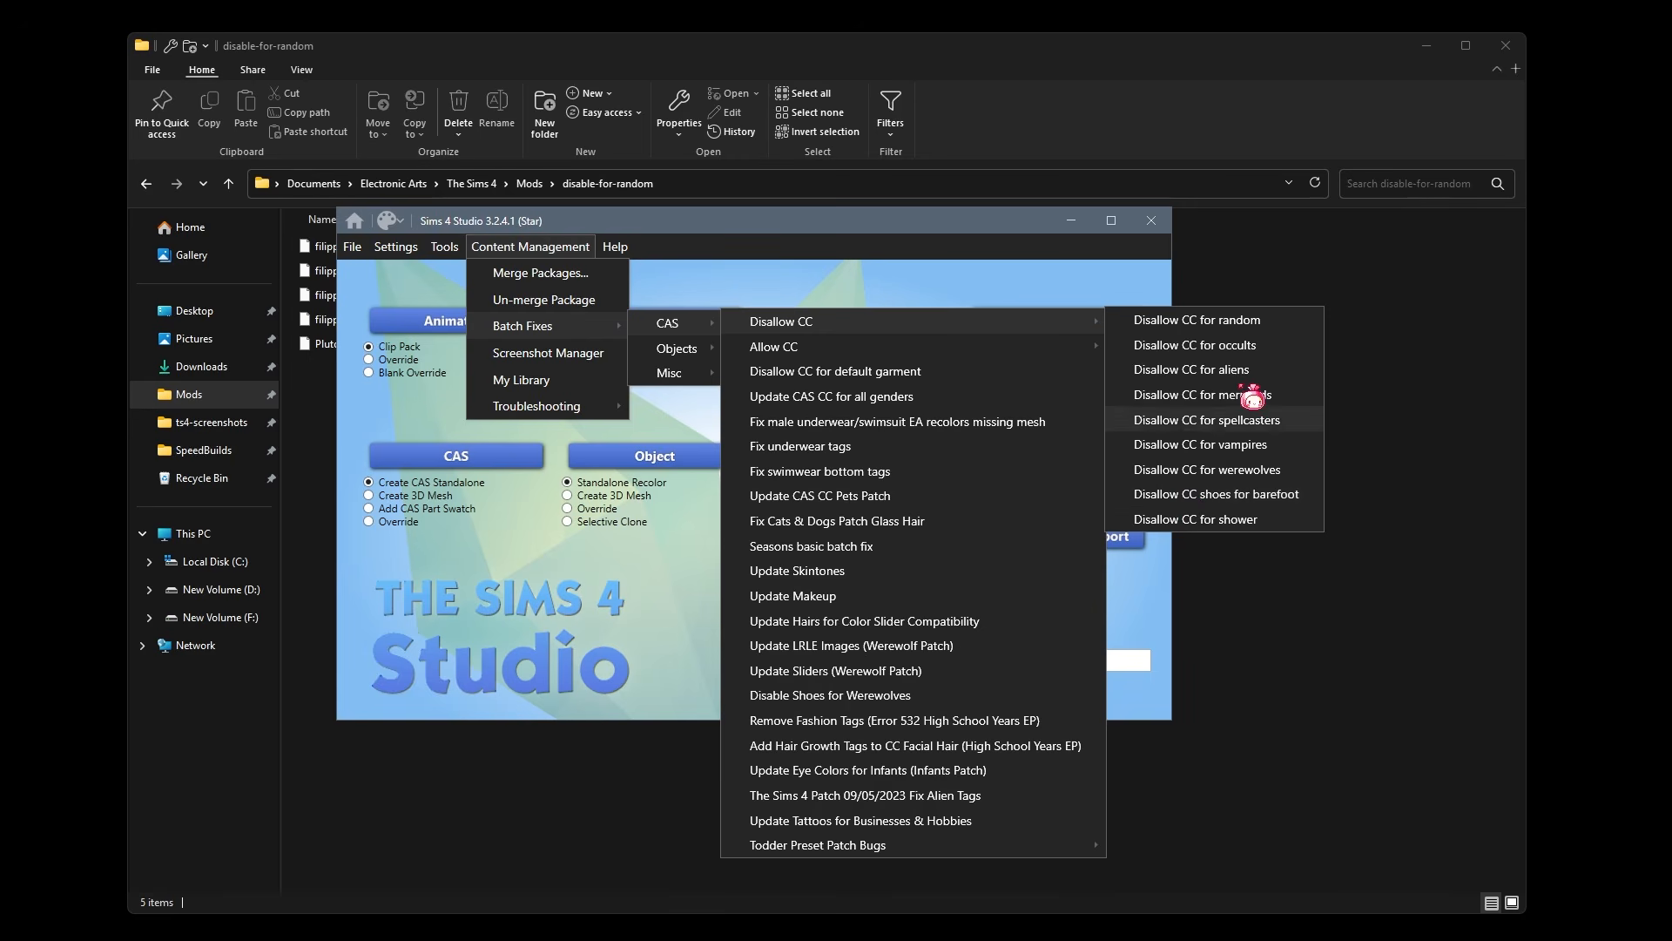
pyautogui.click(1262, 327)
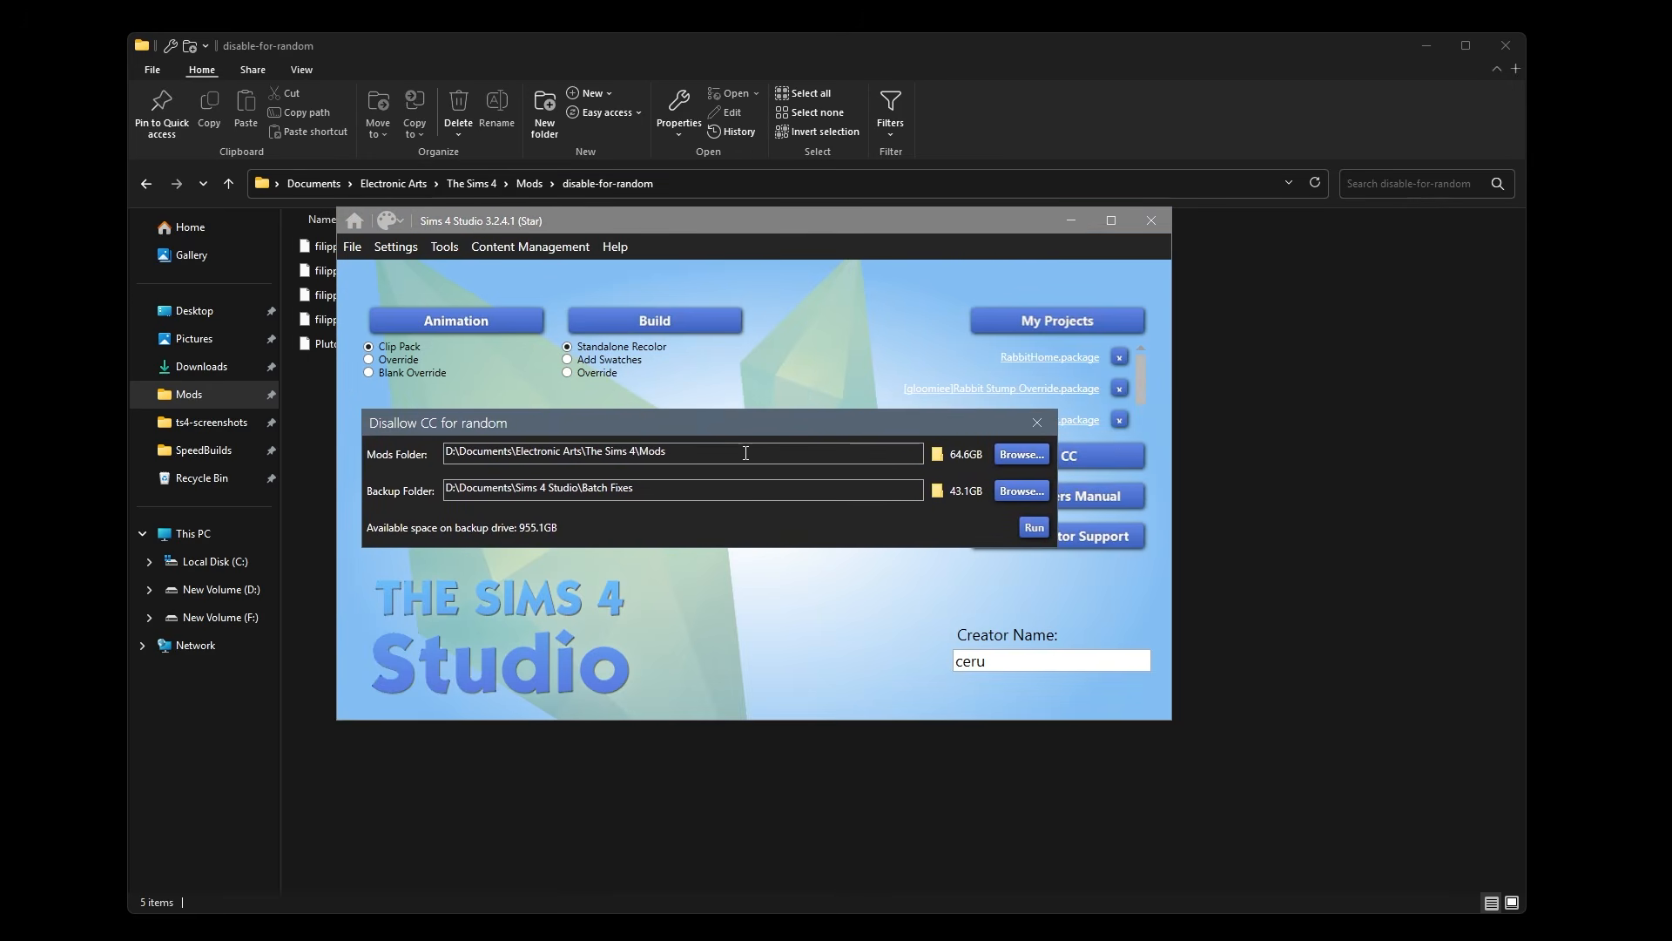
# - Set the batch fix's Mods folder to the disable-for-random folder inside Mods
pyautogui.moveTo(446, 451); pyautogui.dragTo(709, 449)
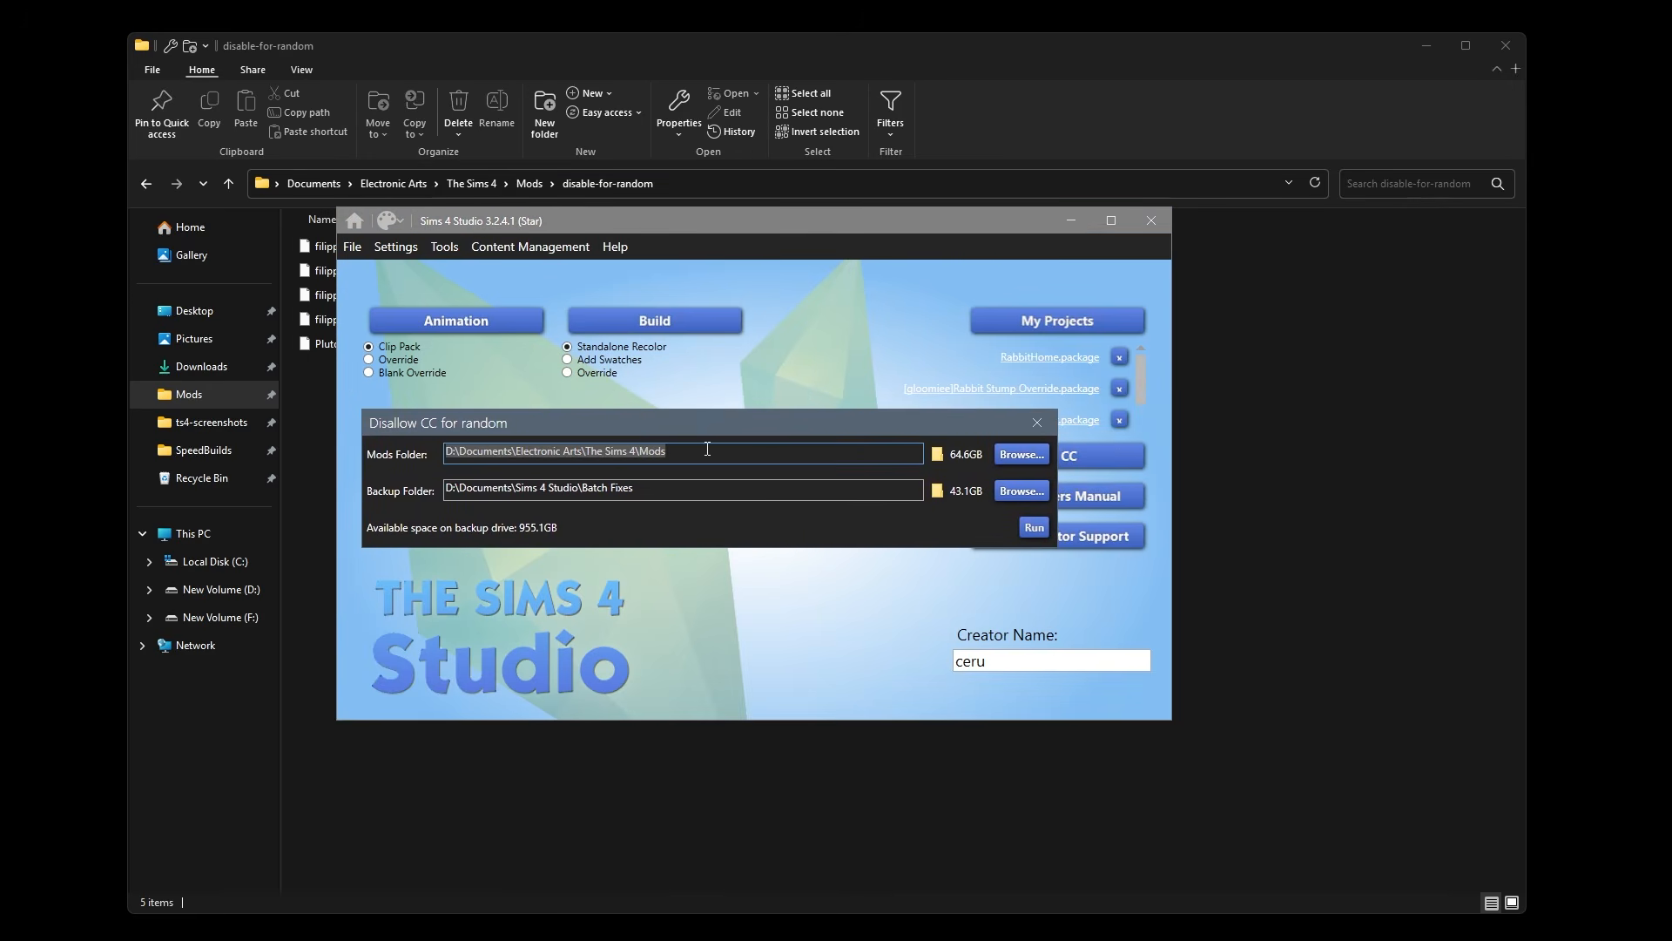
pyautogui.click(737, 450)
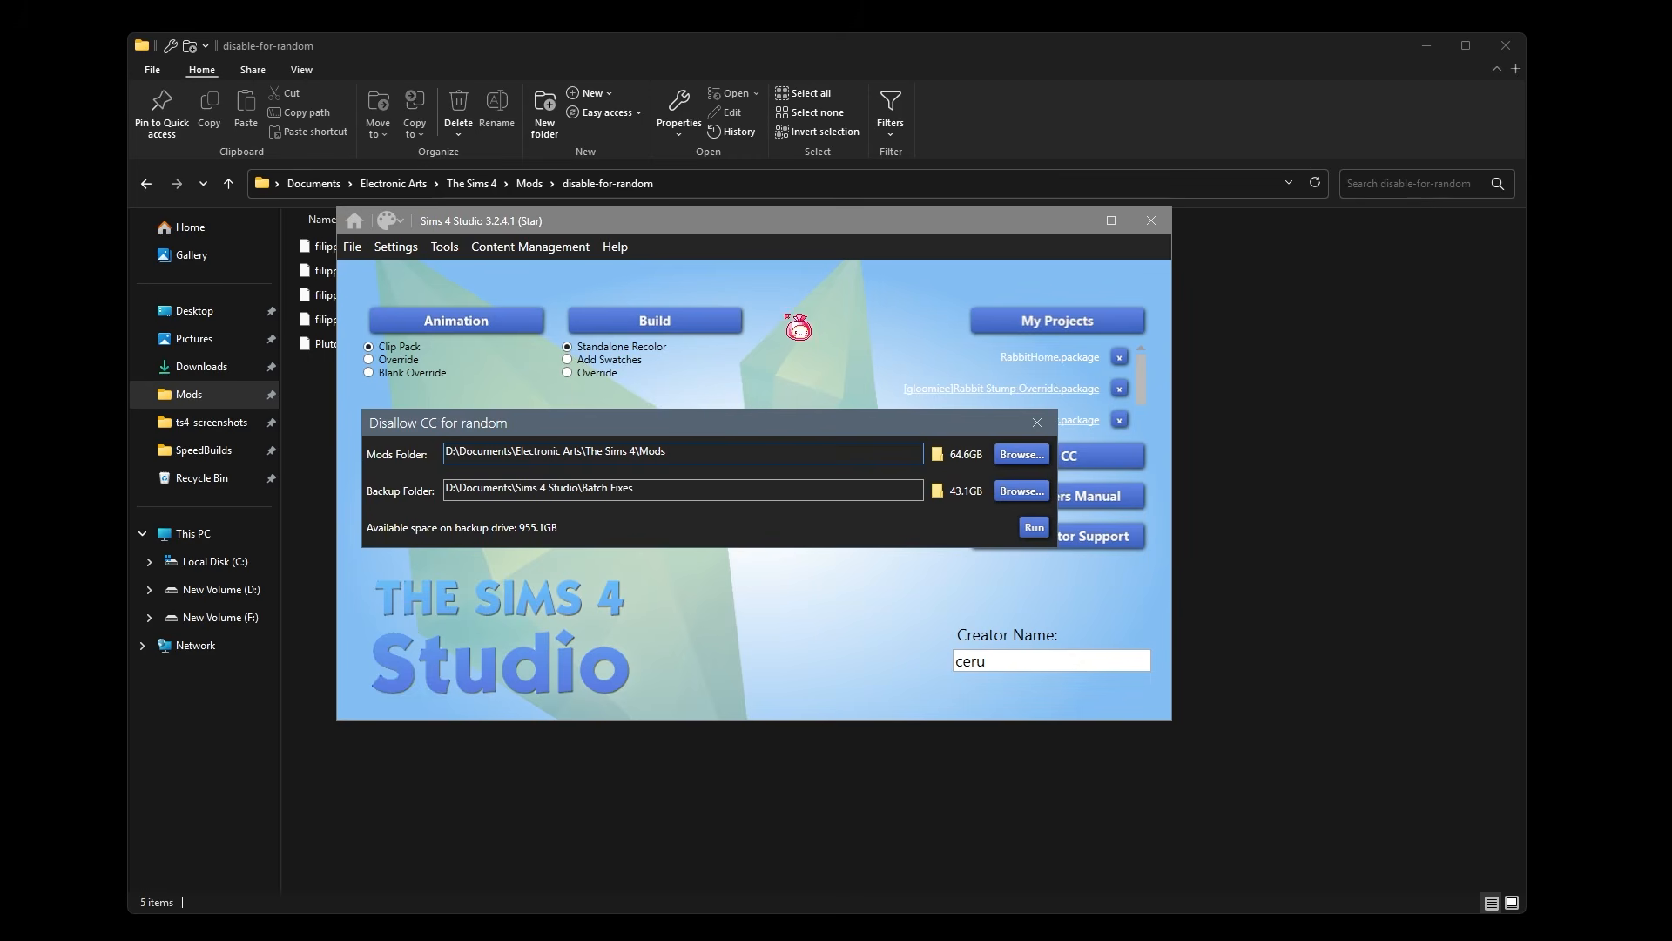
pyautogui.click(1021, 454)
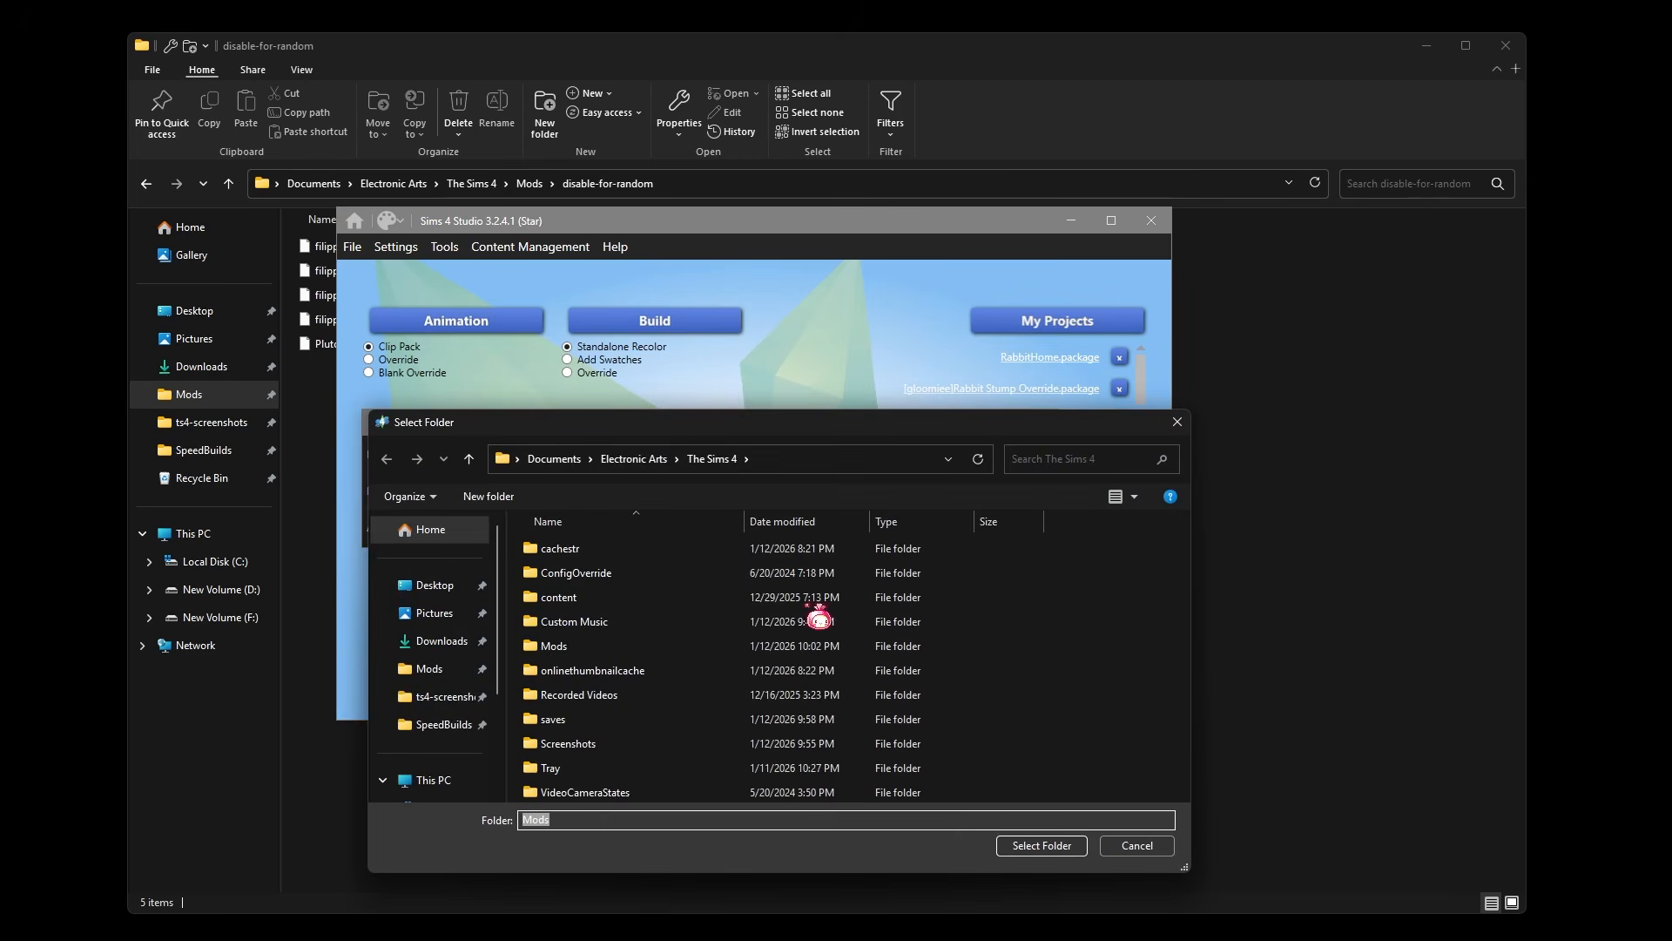
pyautogui.moveTo(855, 440); pyautogui.dragTo(831, 280)
pyautogui.doubleClick(599, 485)
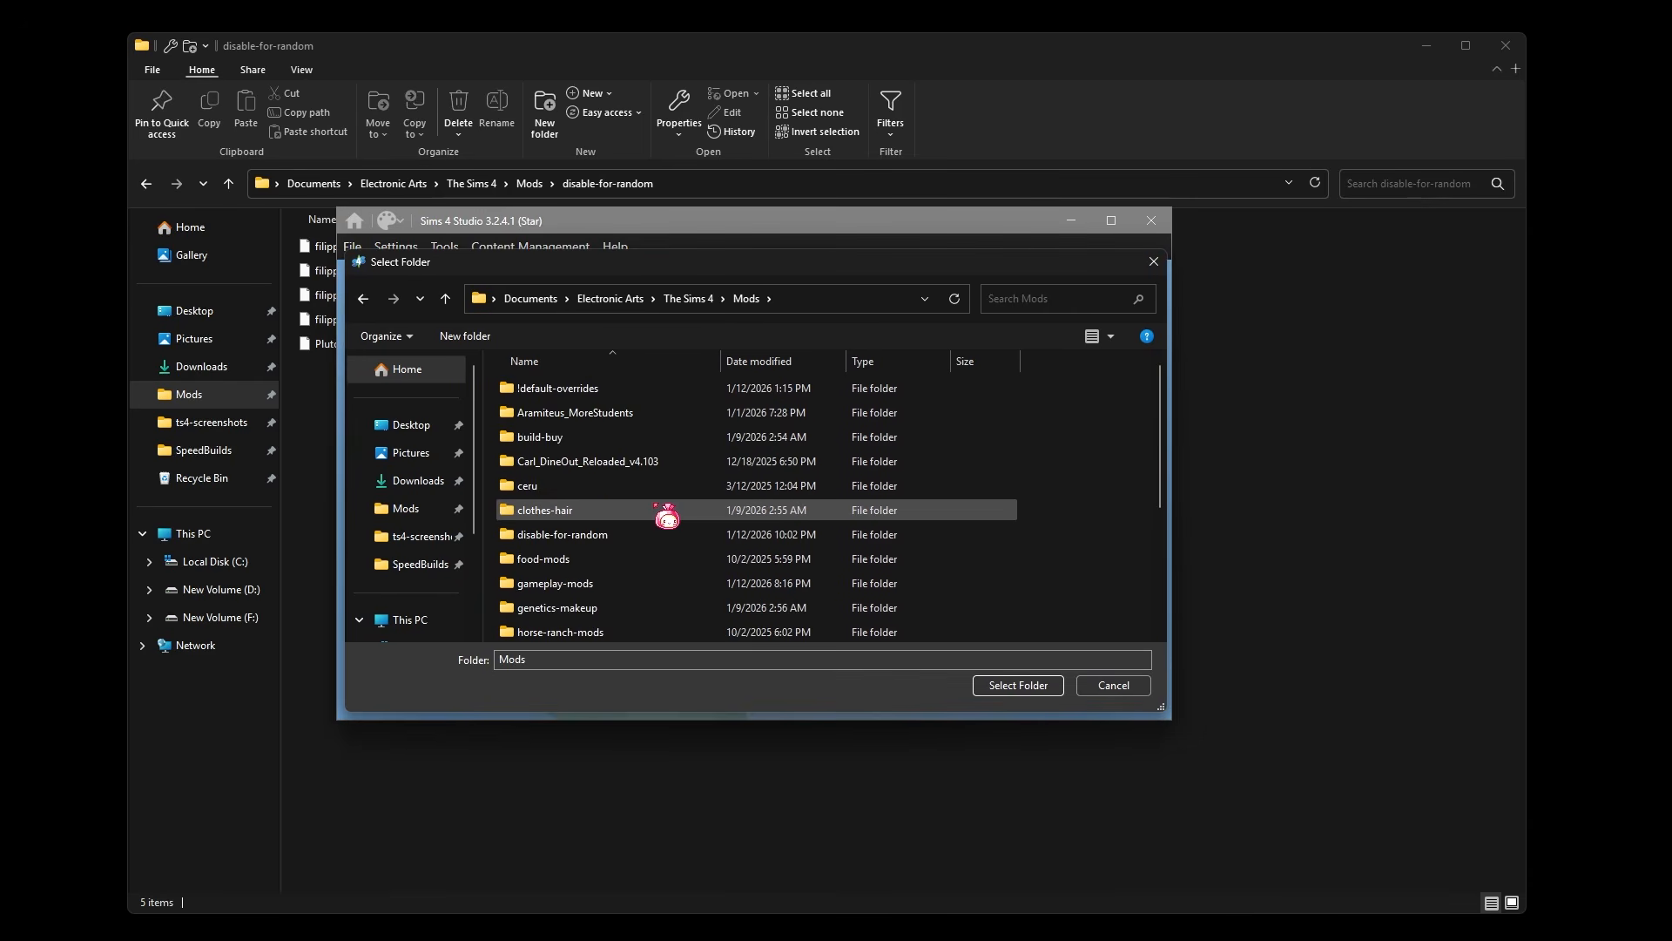
pyautogui.click(660, 538)
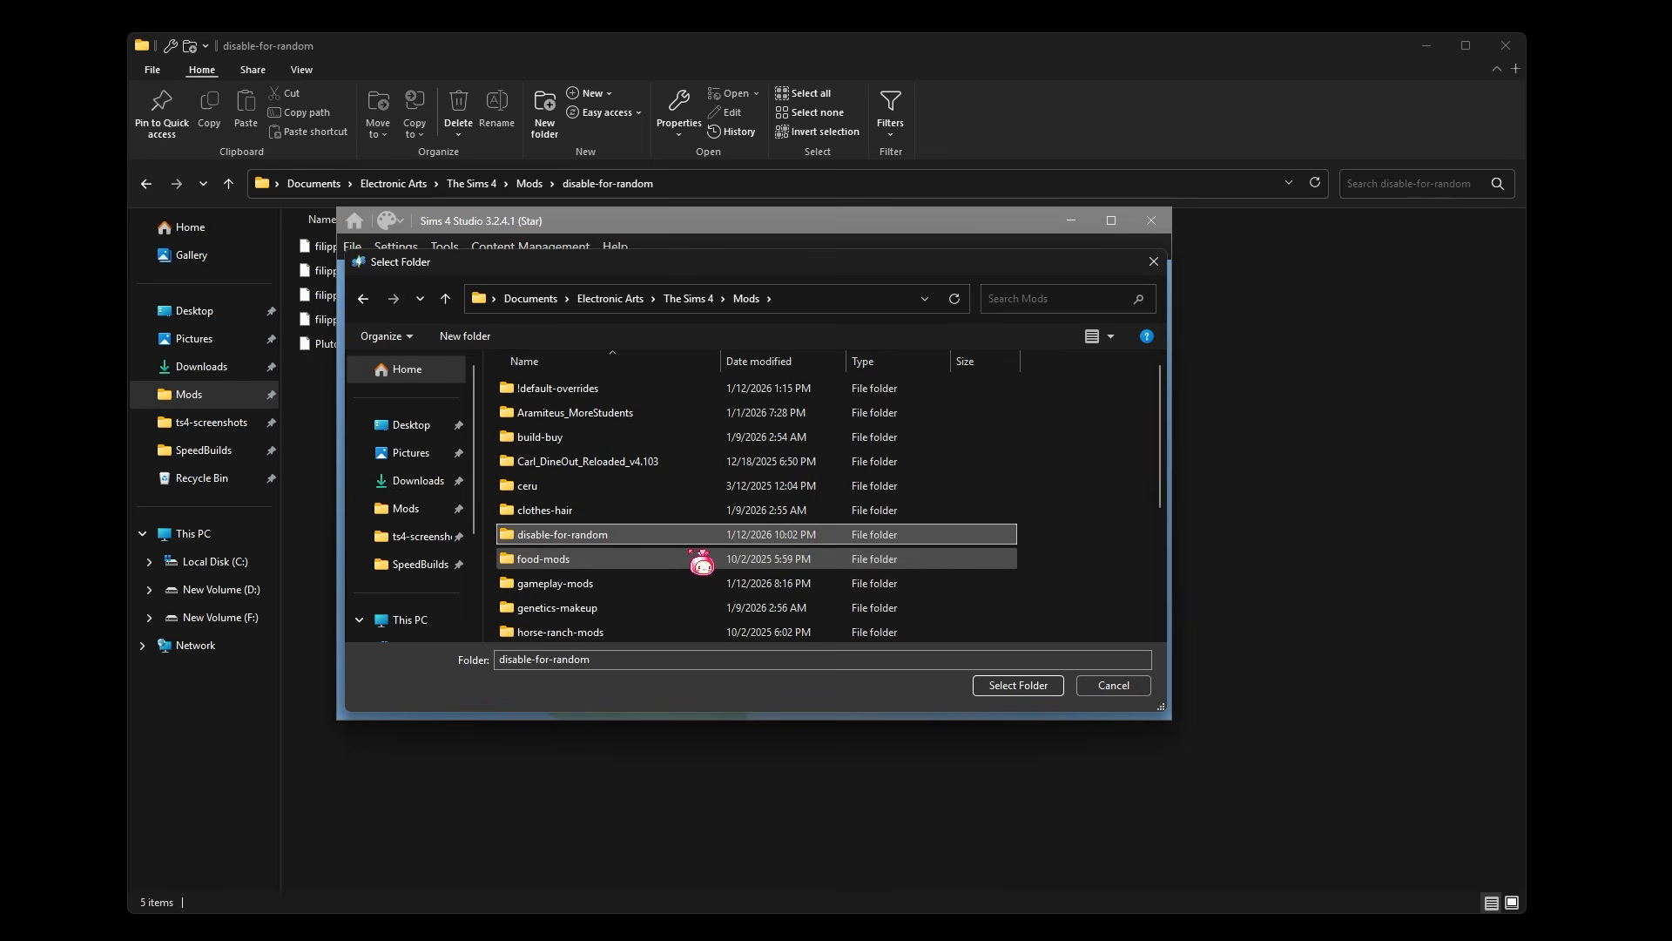
pyautogui.click(1049, 686)
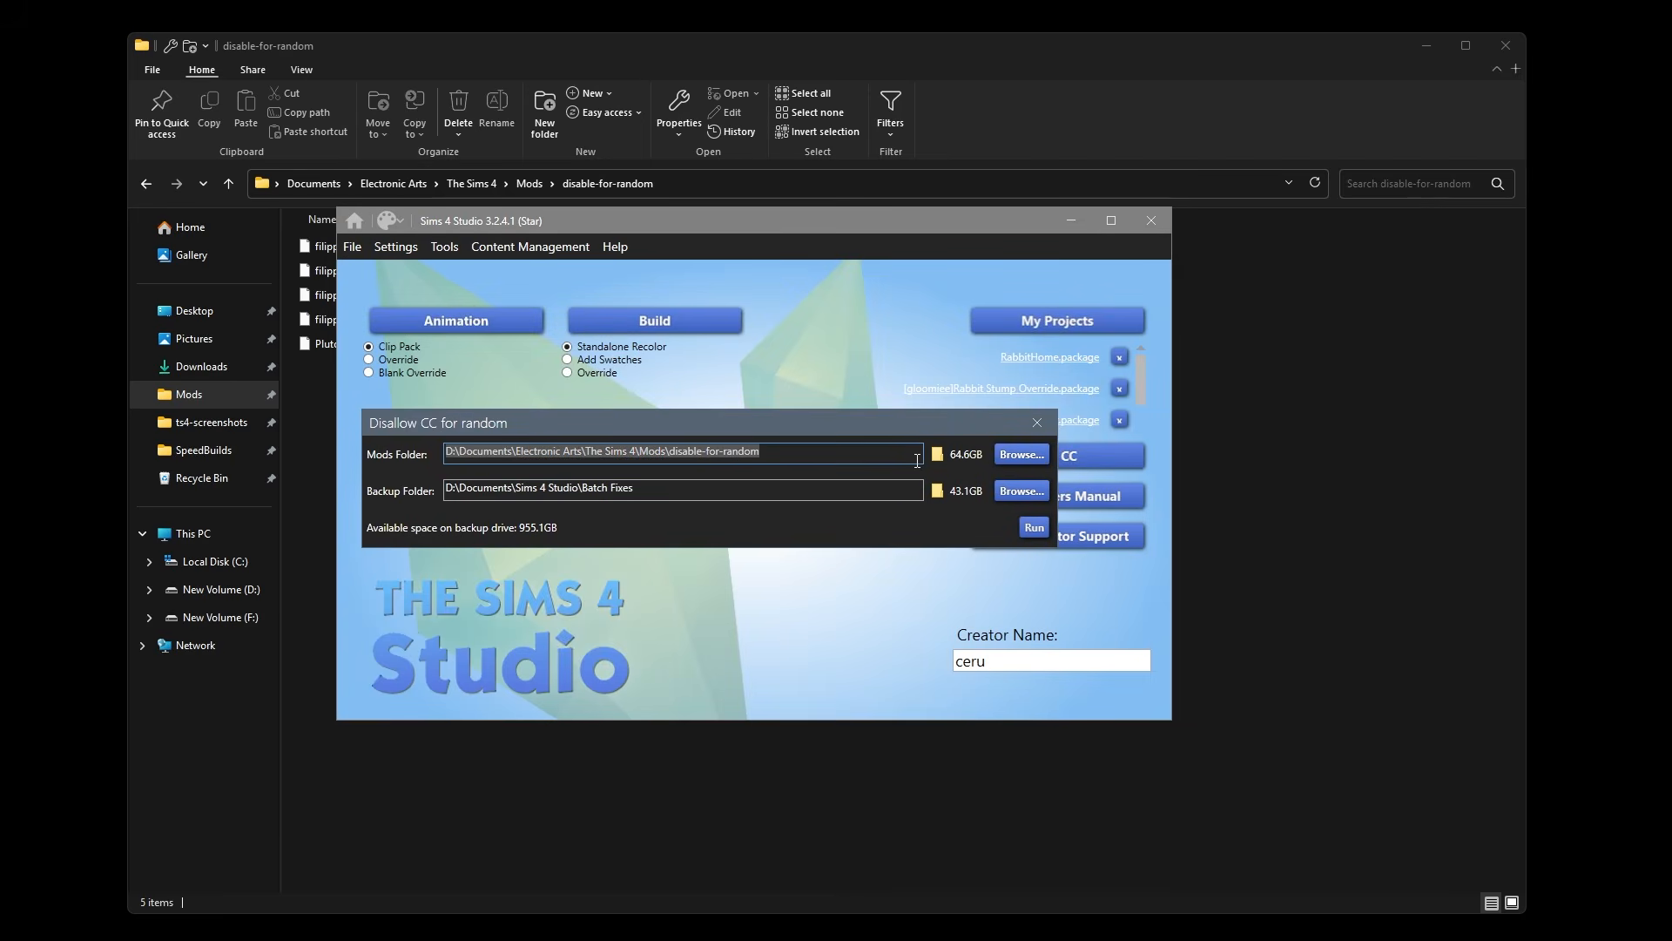
# - Run the Disallow CC for random batch fix, close the Sims 4 Studio folder window, and dismiss the results
pyautogui.click(1042, 530)
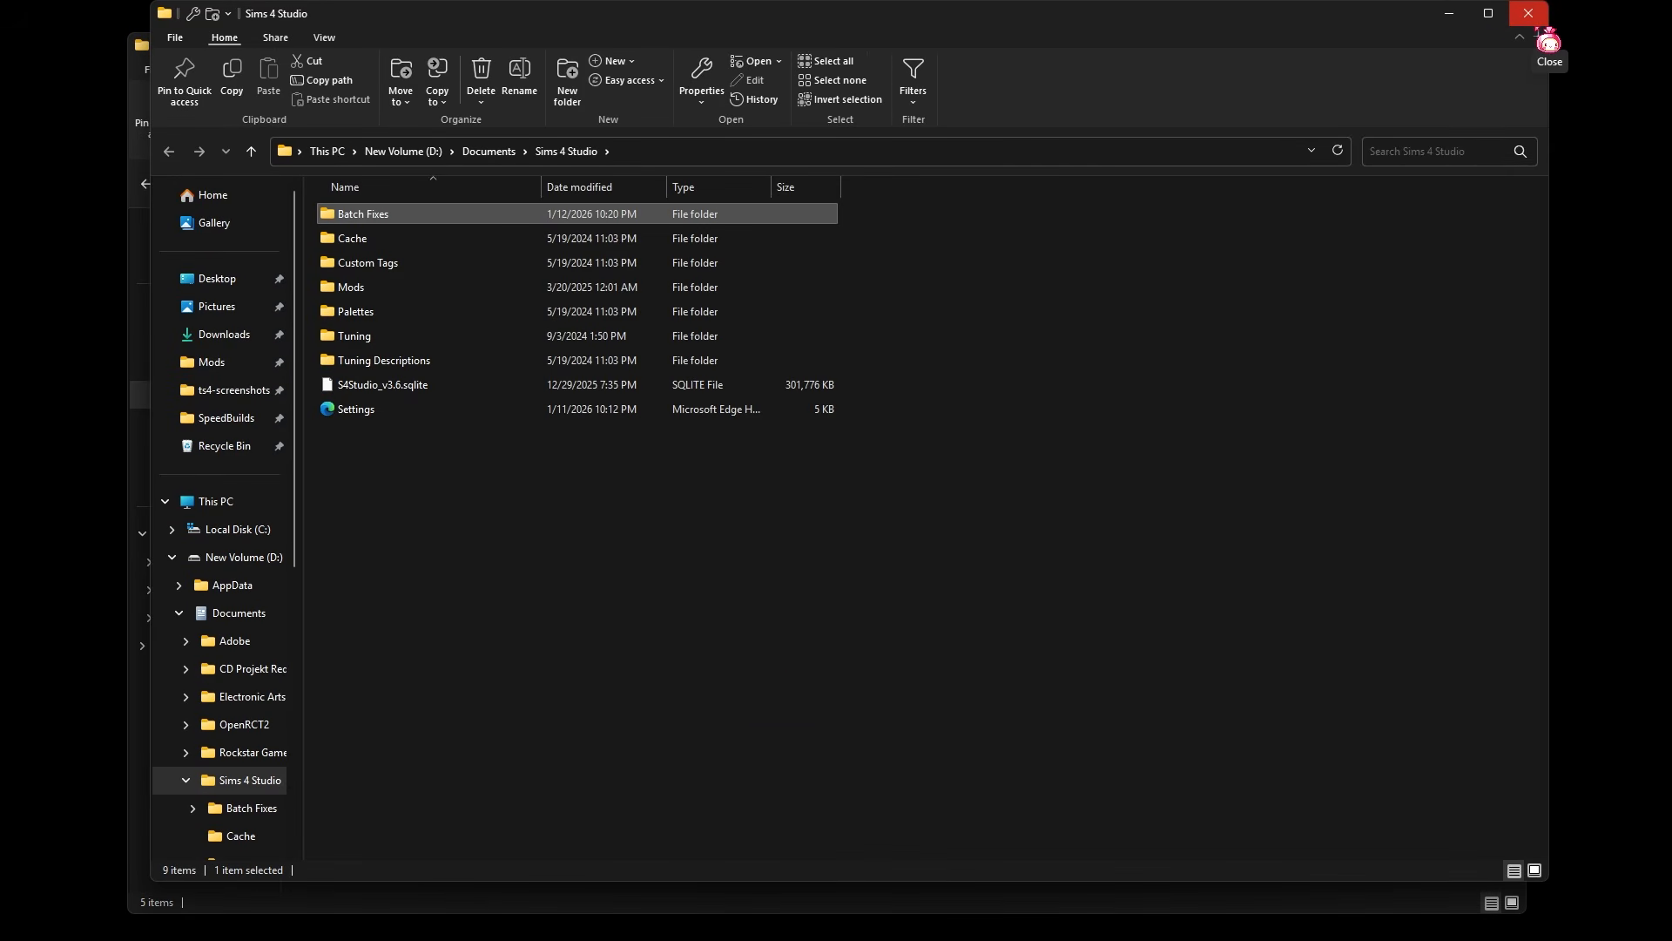
pyautogui.click(1537, 22)
pyautogui.moveTo(684, 492); pyautogui.dragTo(498, 444)
pyautogui.click(822, 528)
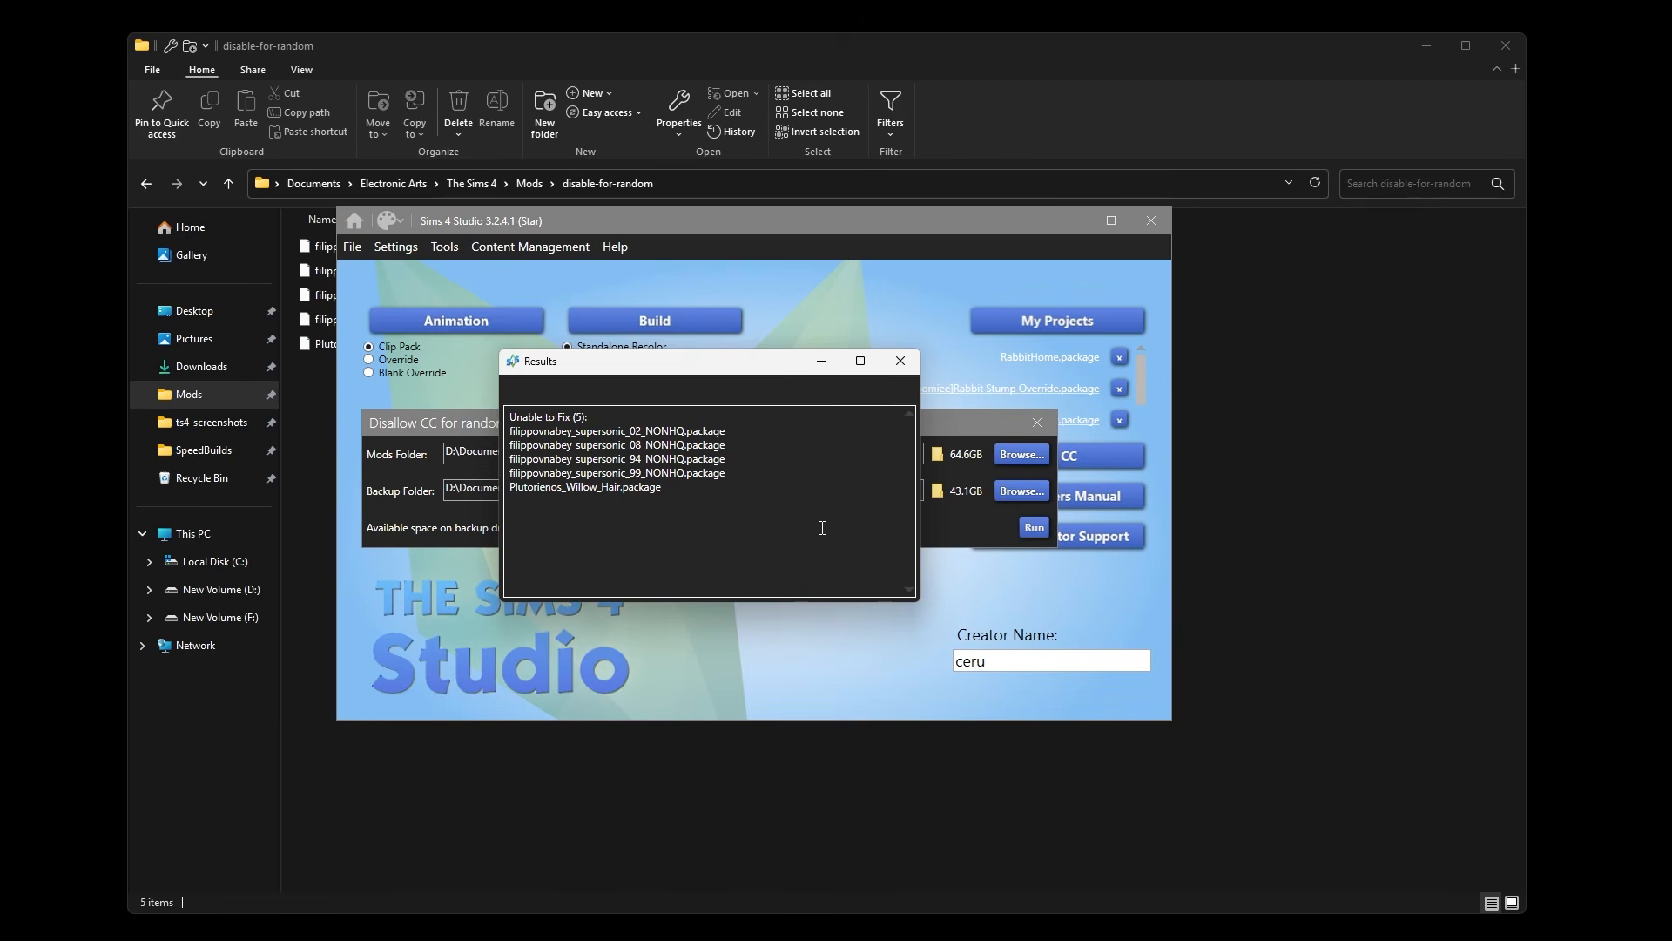
pyautogui.click(900, 361)
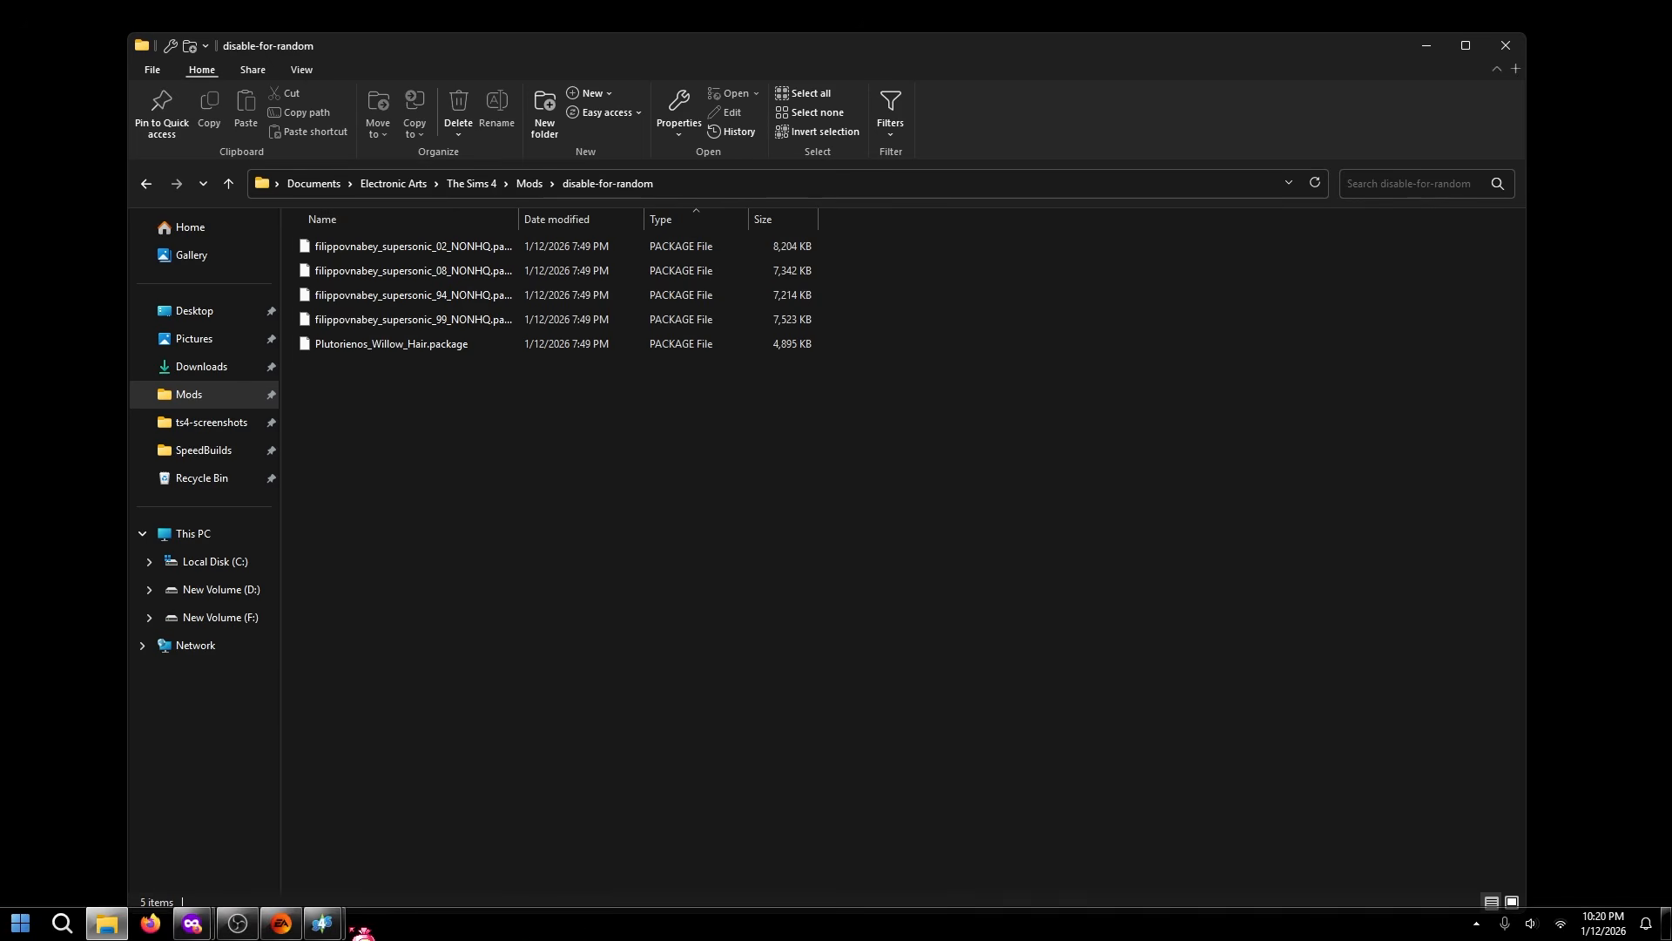
# - Bring the Disallow CC for random dialog back to the front and move it slightly further below the package files
pyautogui.moveTo(323, 923)
pyautogui.click(394, 867)
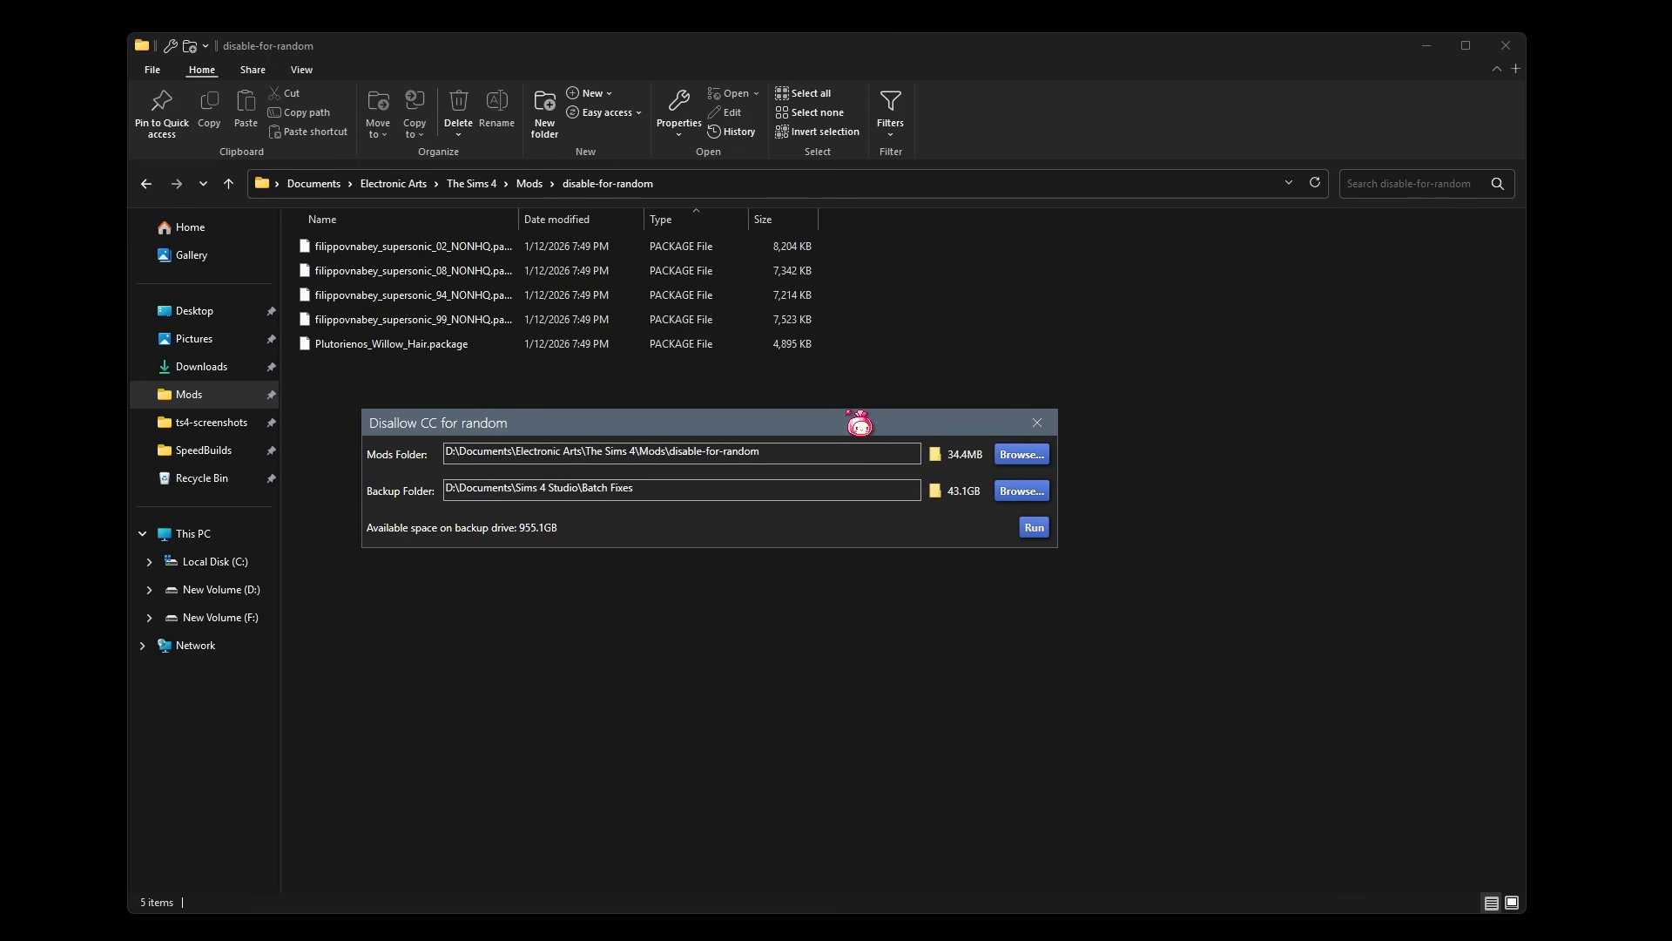
pyautogui.moveTo(859, 433); pyautogui.dragTo(894, 461)
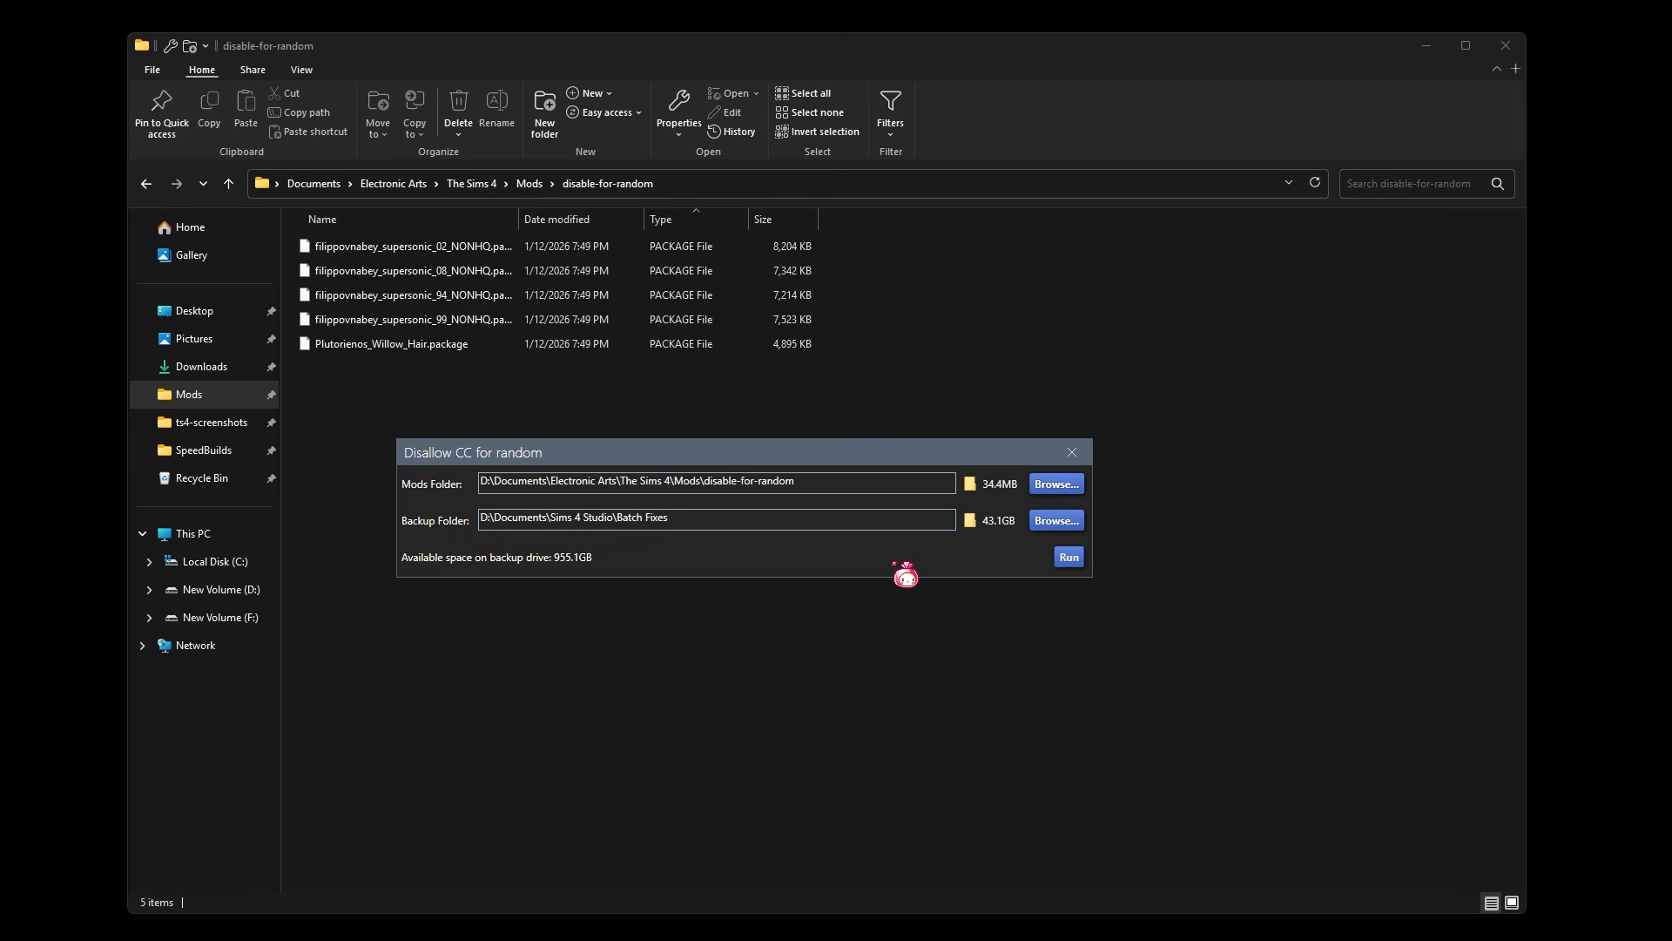
# - Close the batch fix dialog and Sims 4 Studio, and return to the Mods folder in File Explorer
pyautogui.click(1072, 452)
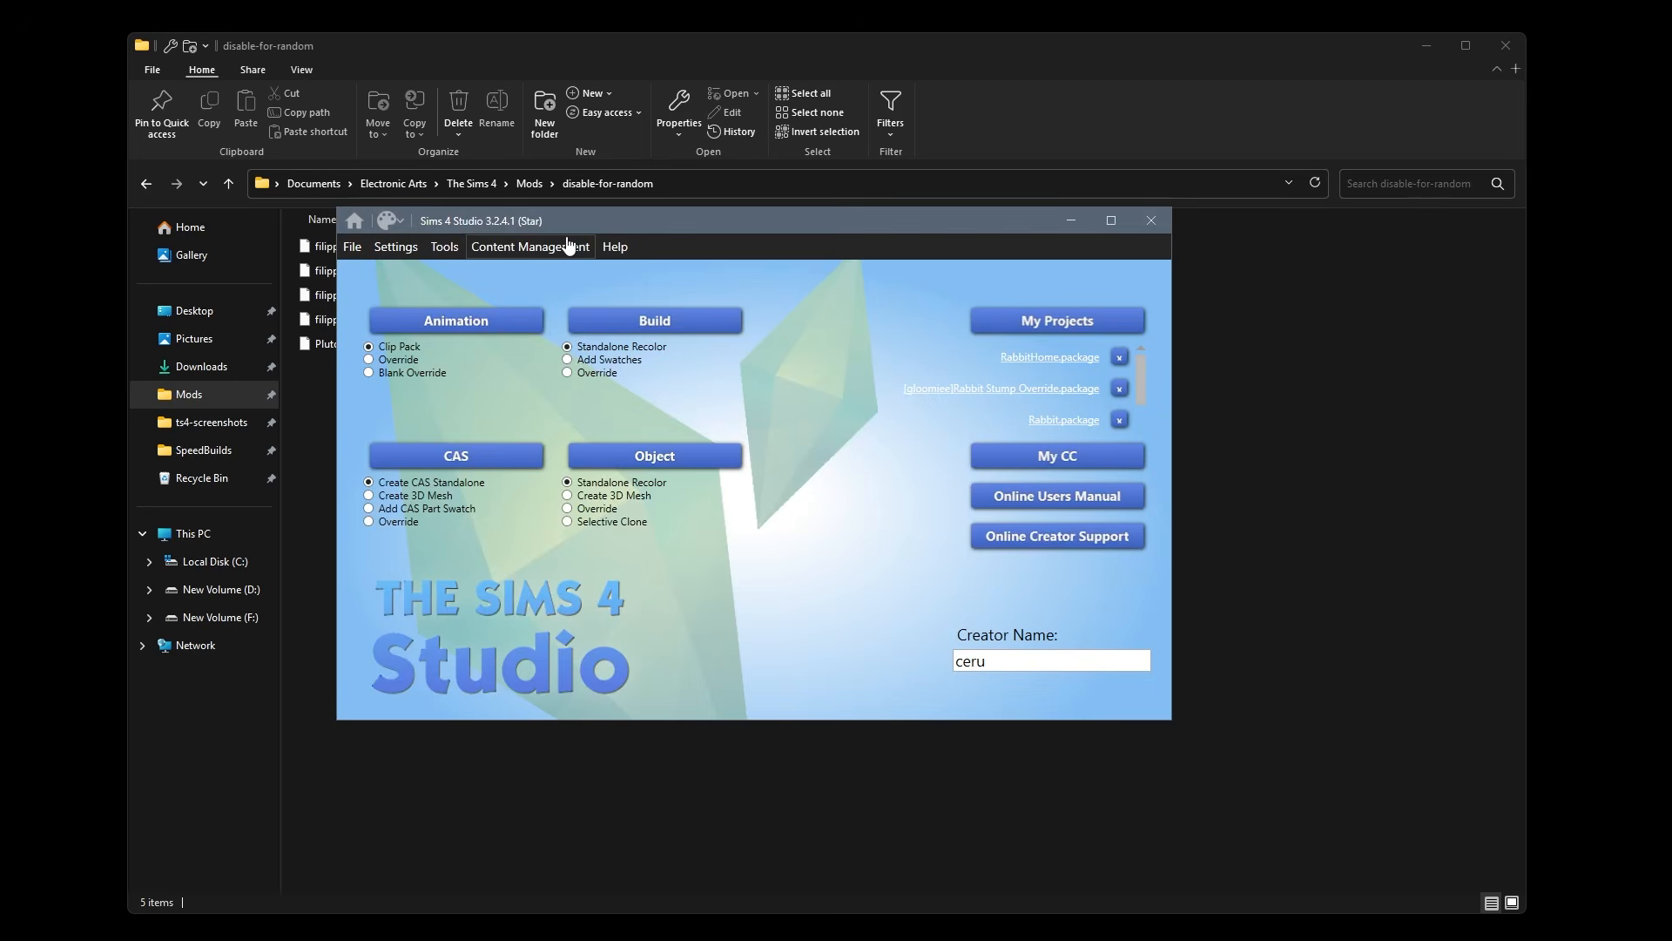
pyautogui.click(1152, 223)
pyautogui.click(530, 183)
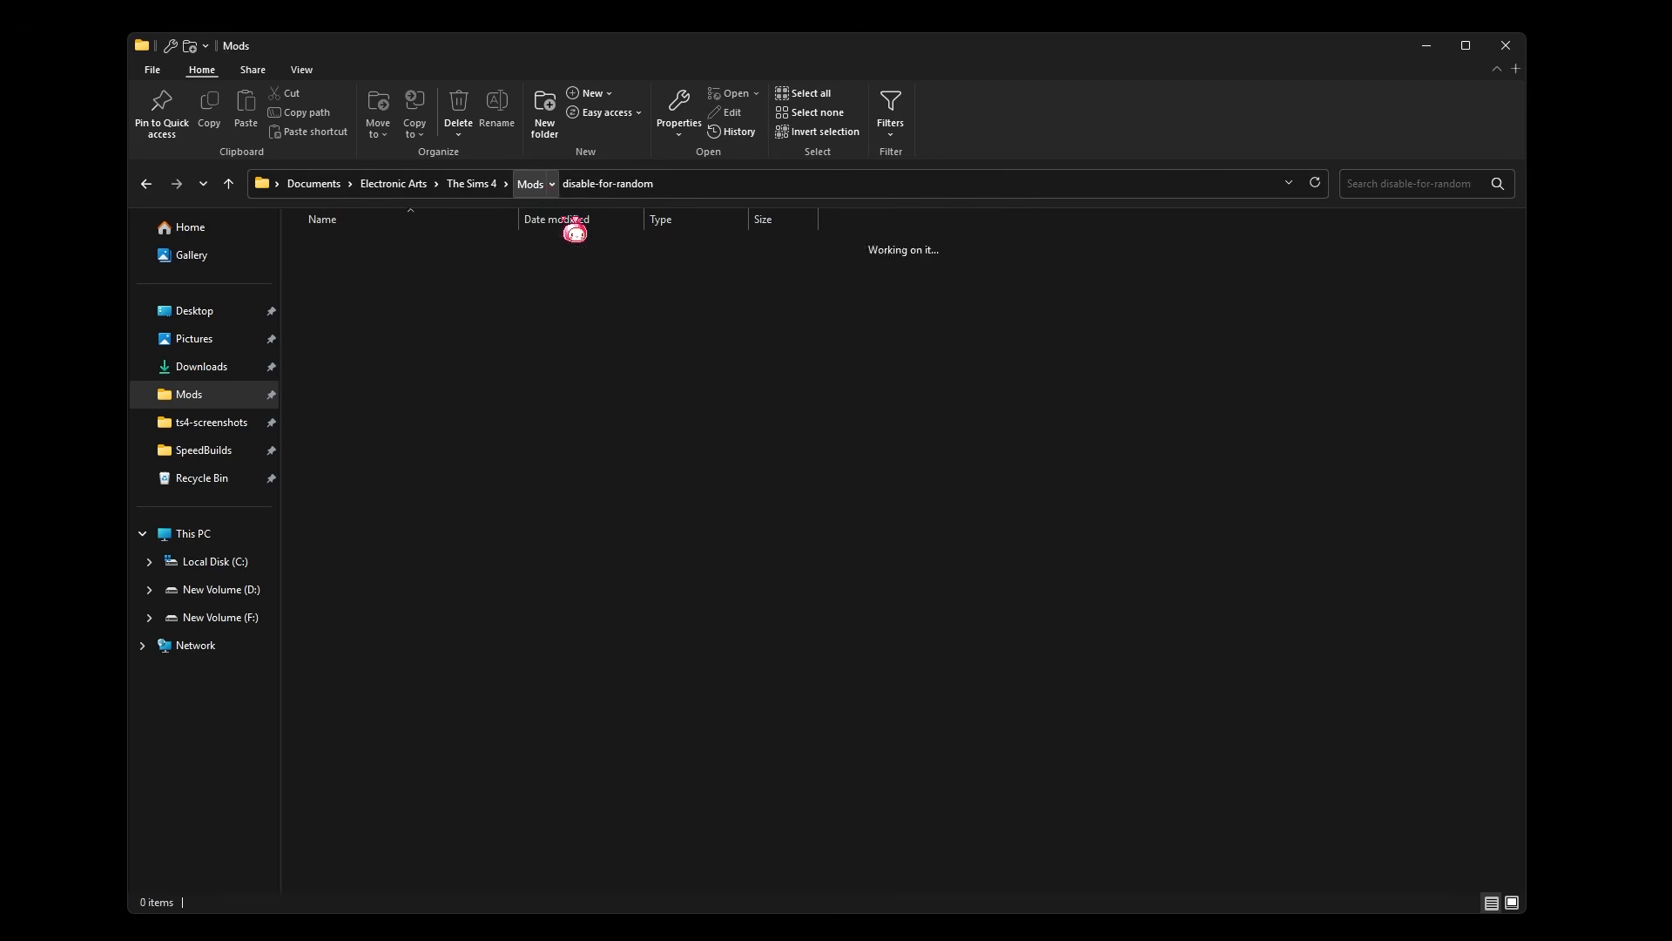
pyautogui.click(475, 183)
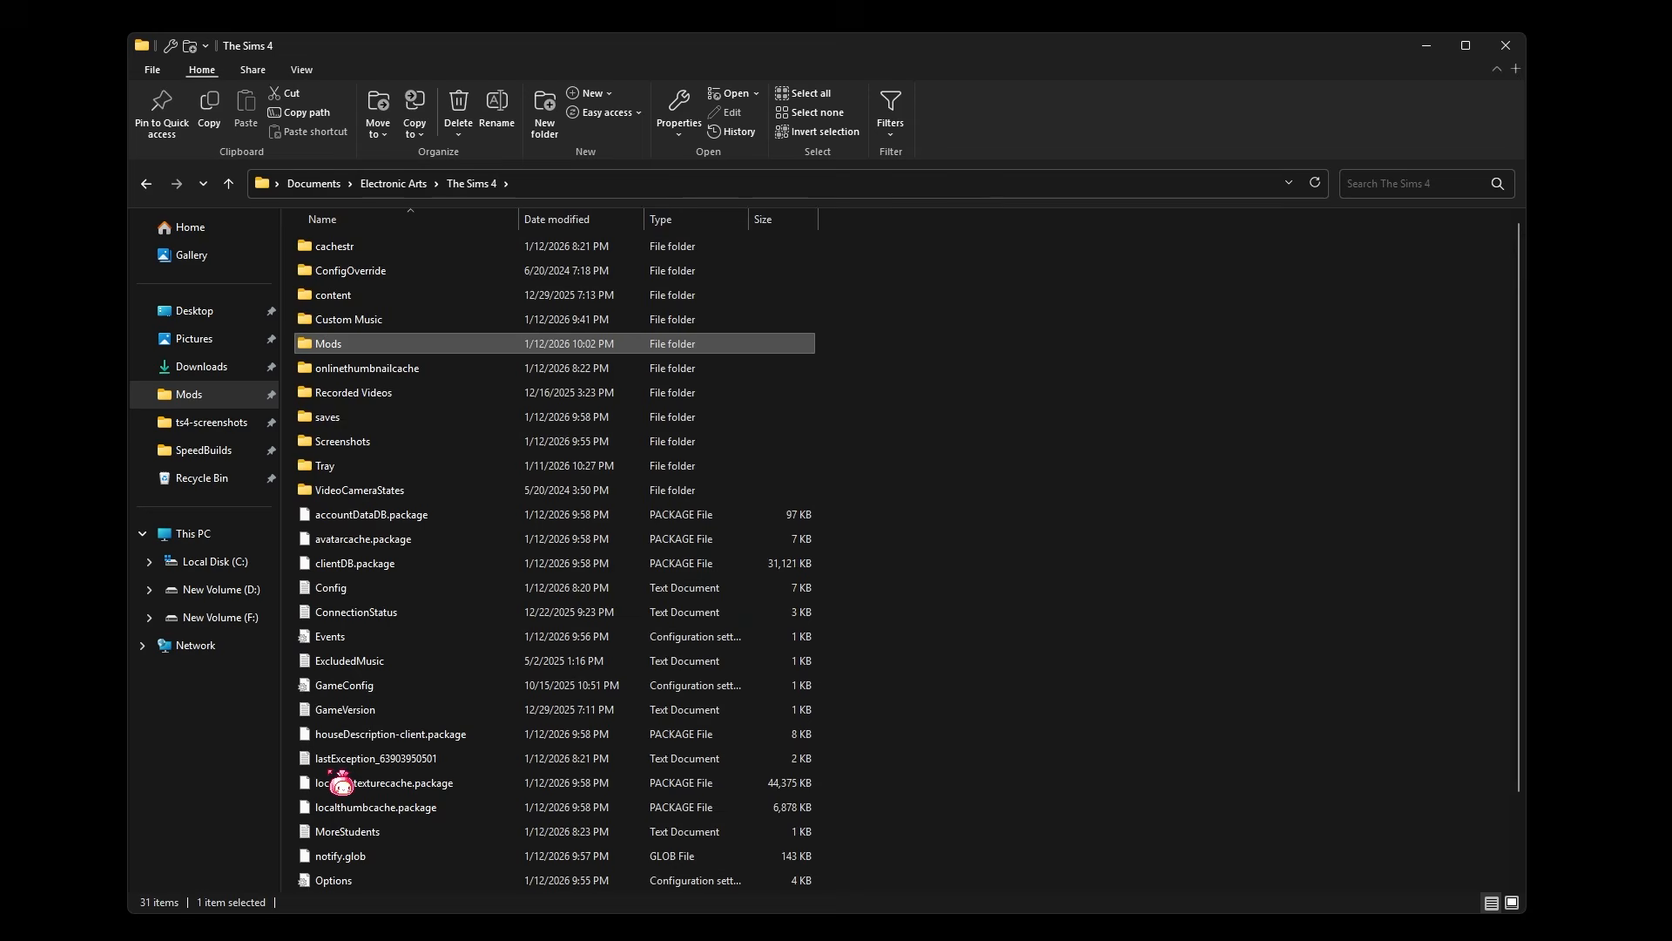
pyautogui.moveTo(284, 760); pyautogui.dragTo(878, 791)
pyautogui.click(877, 791)
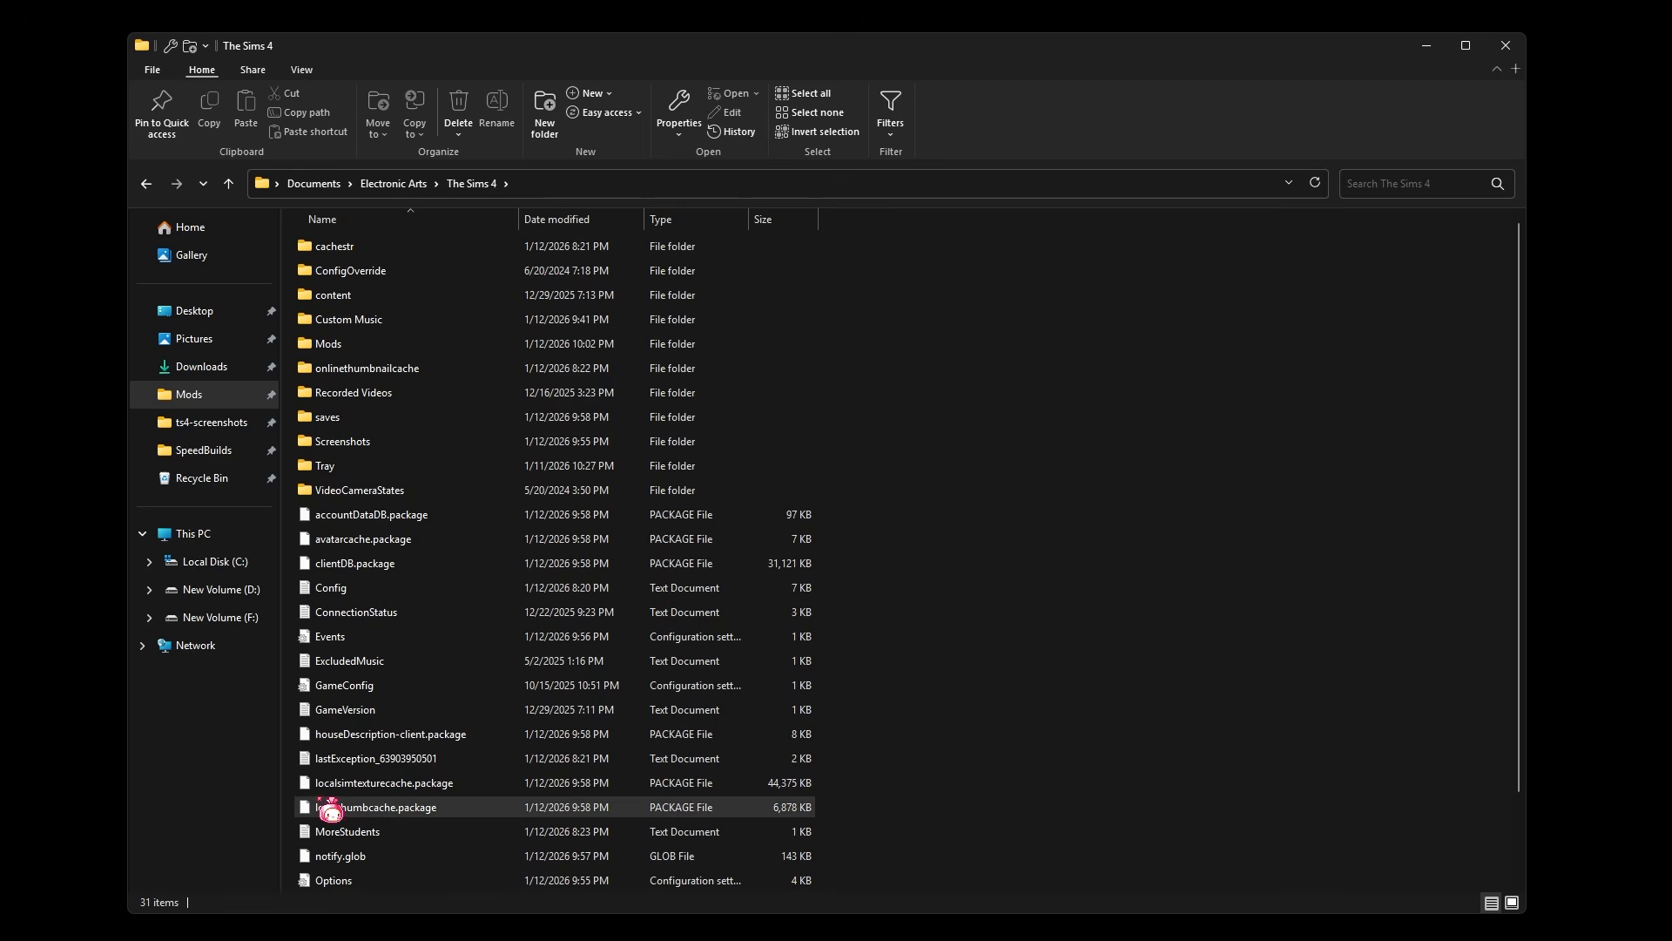
pyautogui.moveTo(288, 763); pyautogui.dragTo(307, 801)
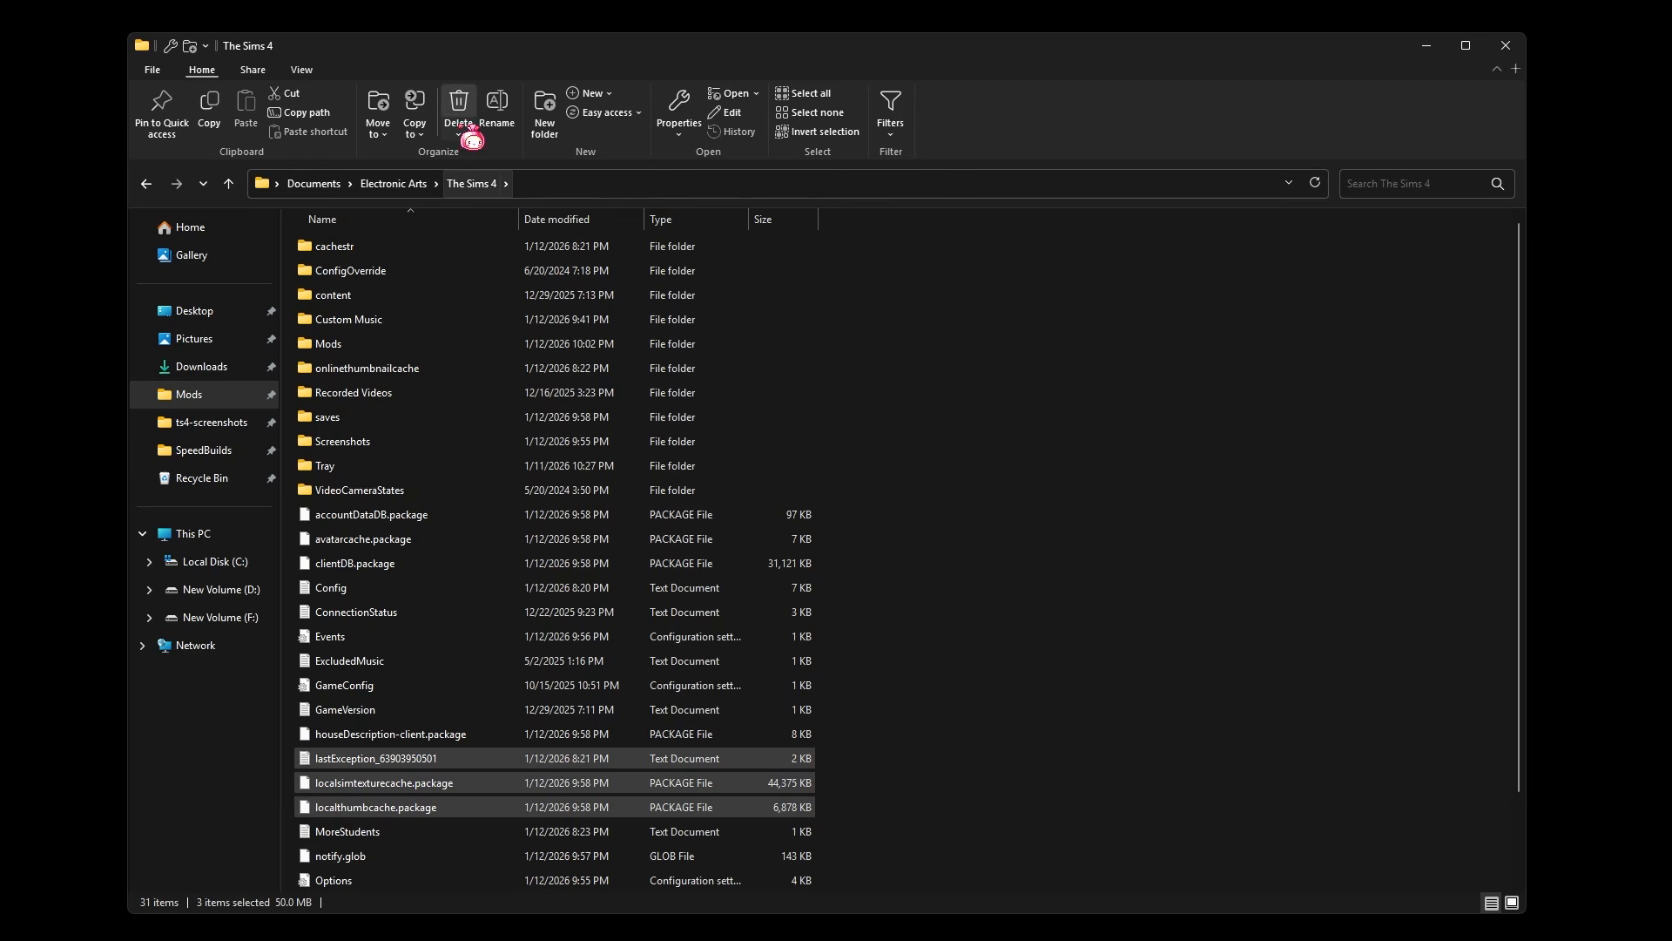
pyautogui.click(471, 109)
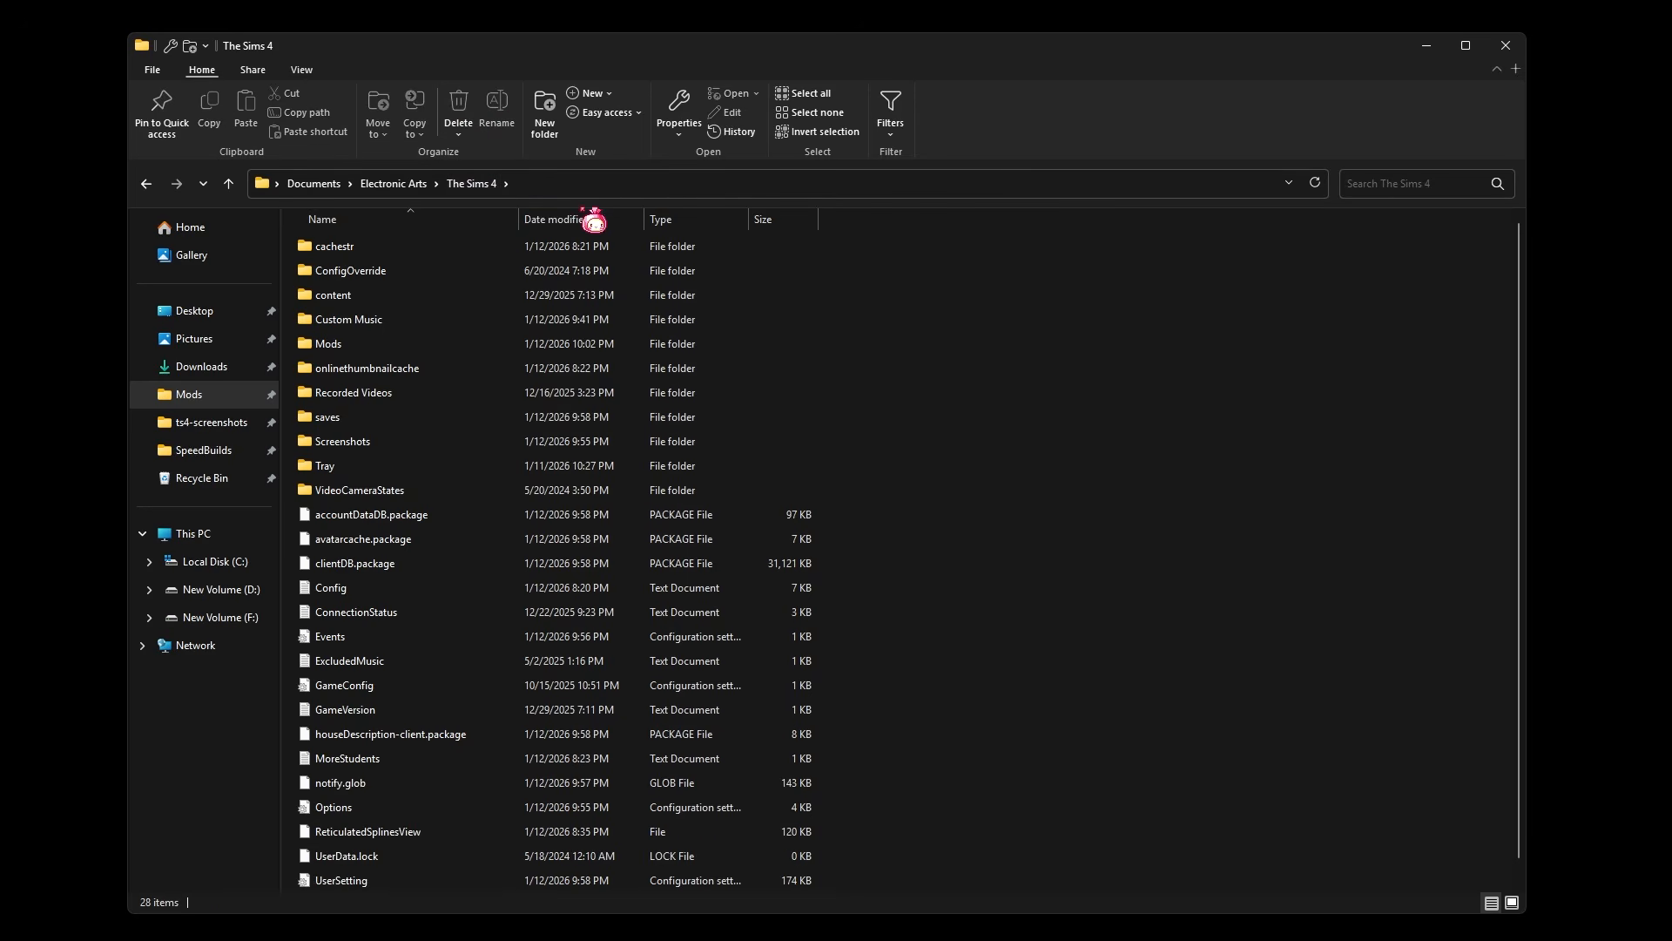
# - Open the Mods folder, return to The Sims 4 folder, and look over its remaining files
pyautogui.doubleClick(521, 346)
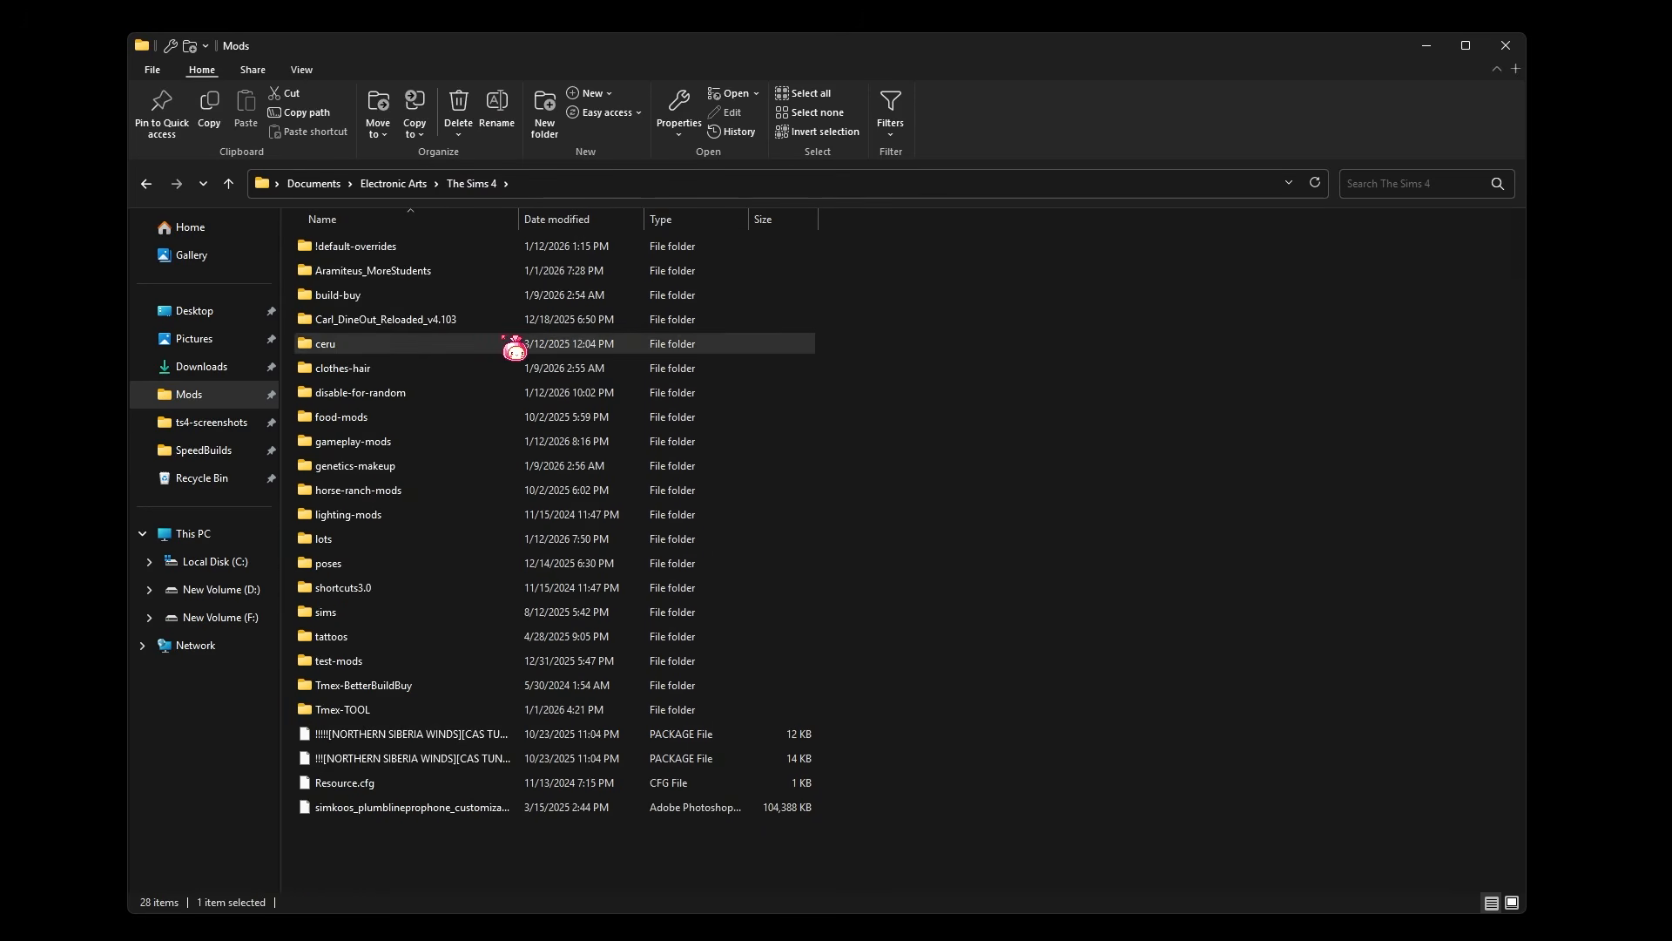
pyautogui.click(480, 196)
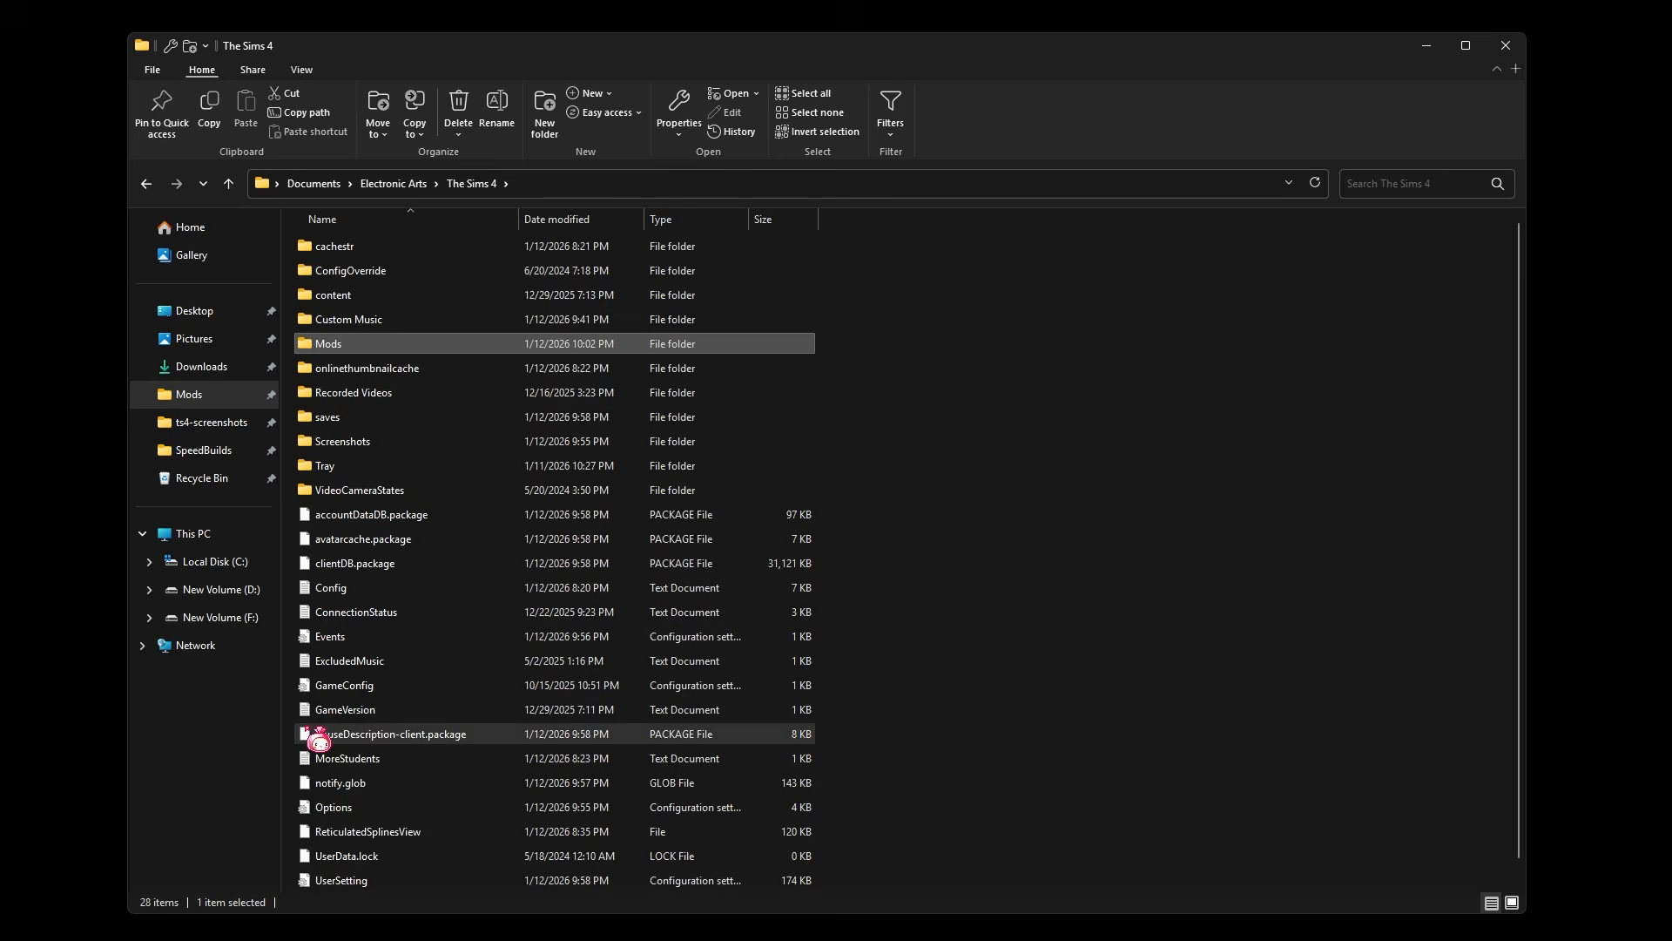
pyautogui.click(956, 679)
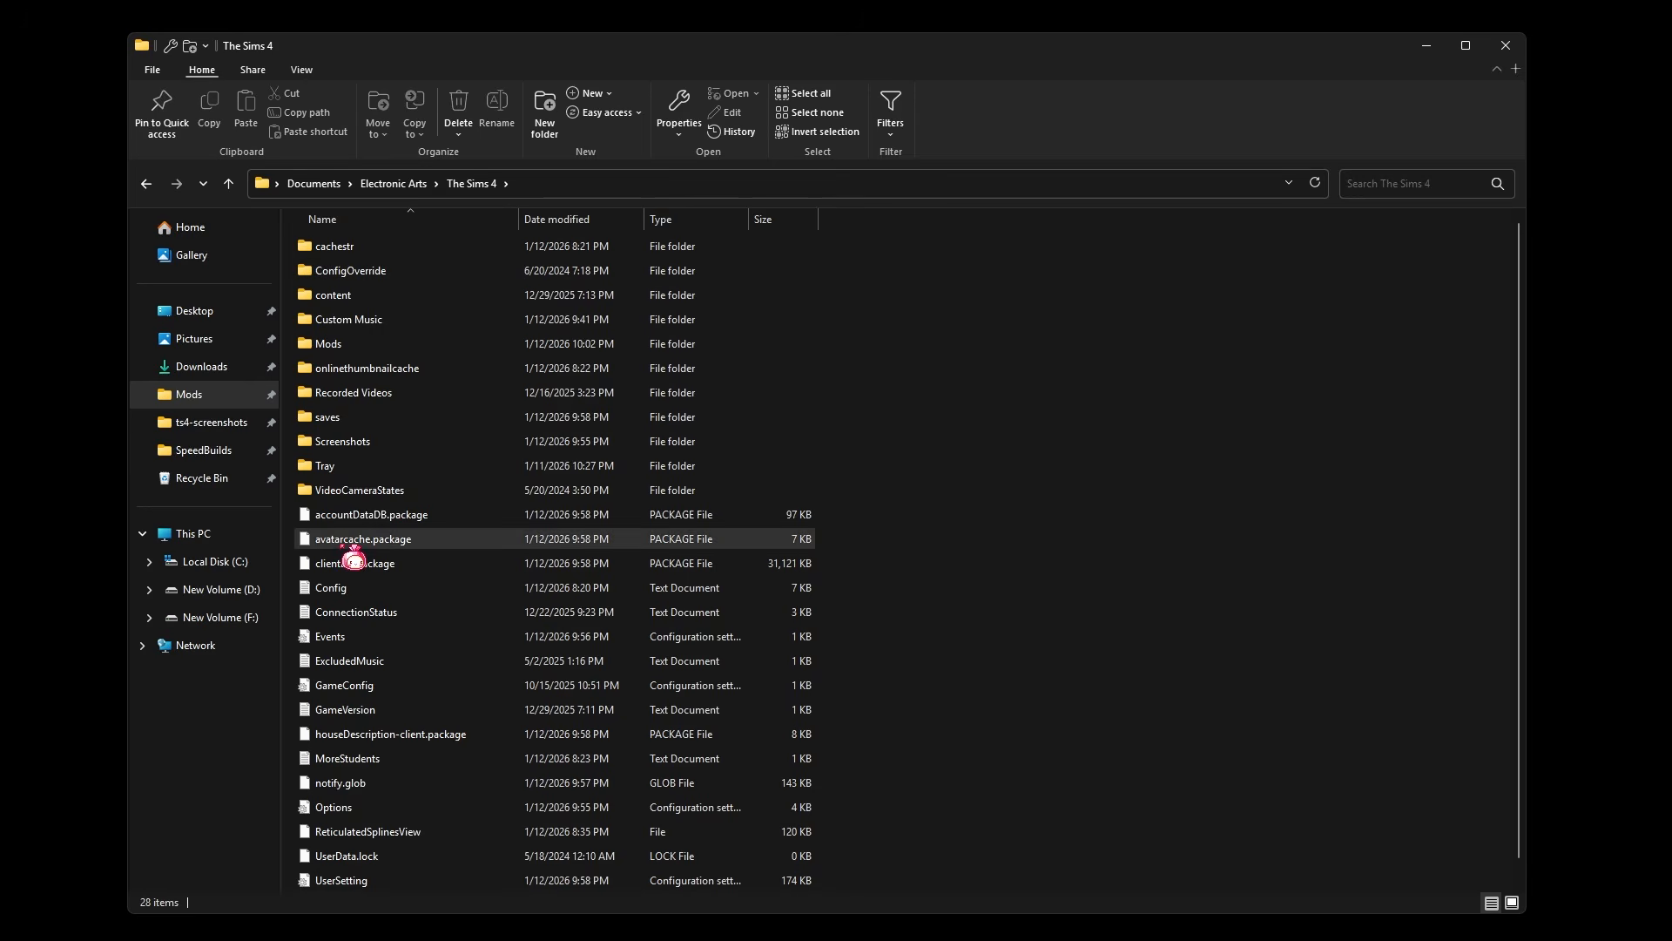
pyautogui.moveTo(862, 539); pyautogui.dragTo(1024, 565)
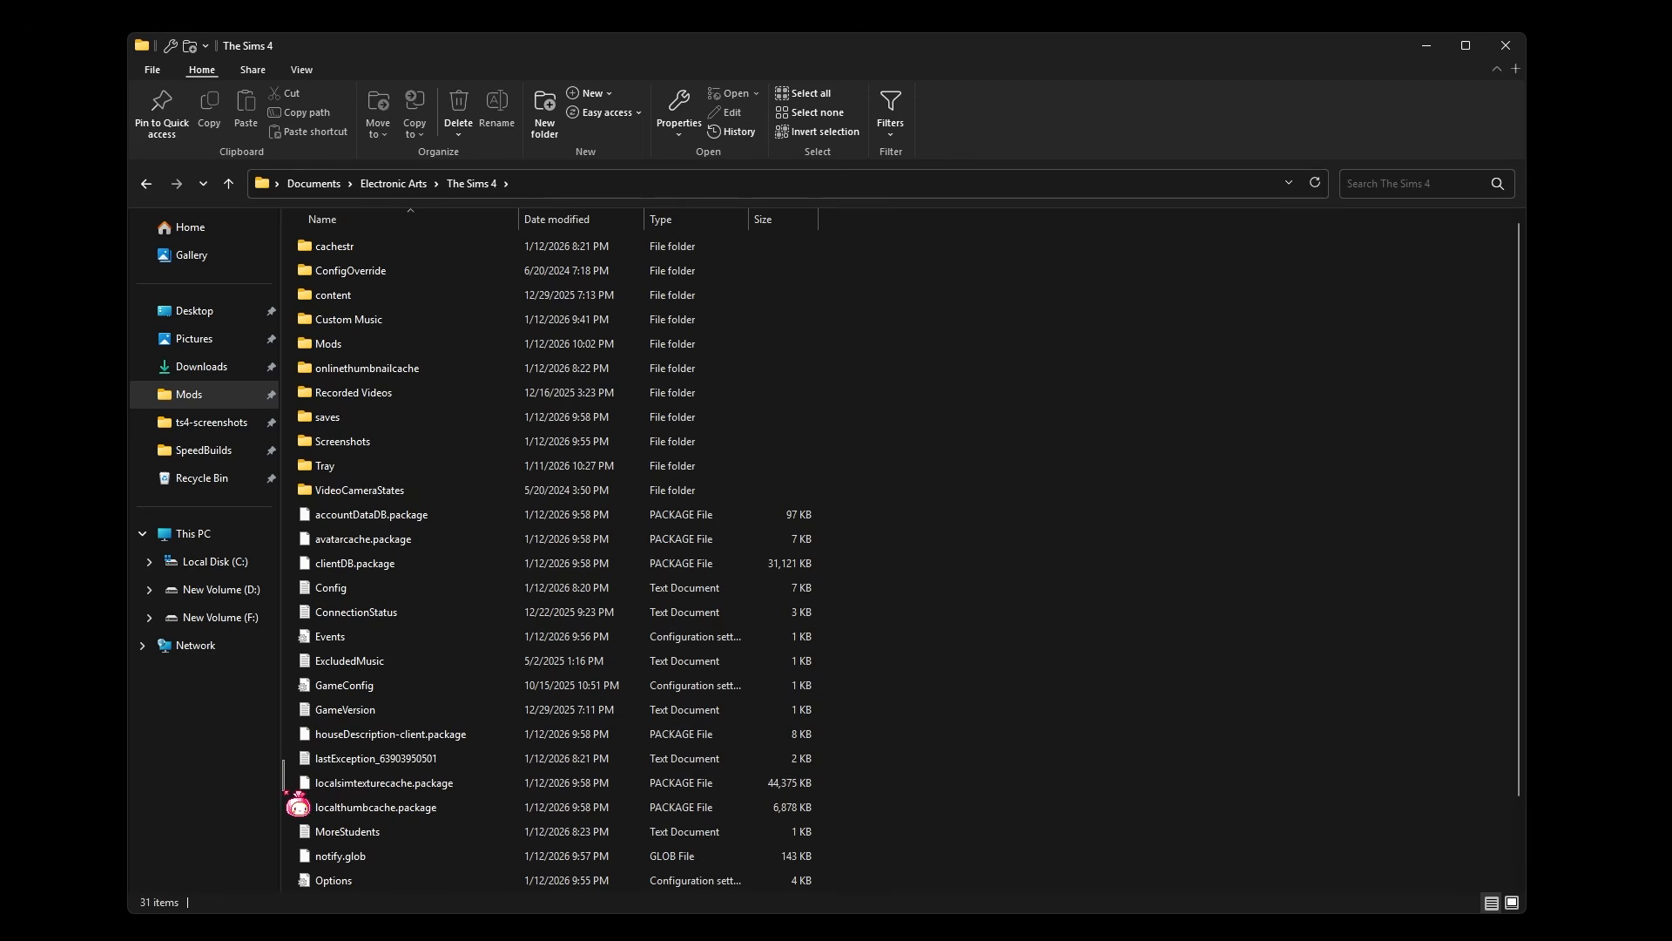
# - Select the lastException text file together with the localsimtexturecache and localthumbcache packages in The Sims 4 folder and delete them
pyautogui.moveTo(298, 809); pyautogui.dragTo(510, 824)
pyautogui.click(980, 779)
pyautogui.moveTo(342, 275)
pyautogui.click(340, 757)
pyautogui.keyDown('shift'); pyautogui.click(336, 807); pyautogui.keyUp('shift')
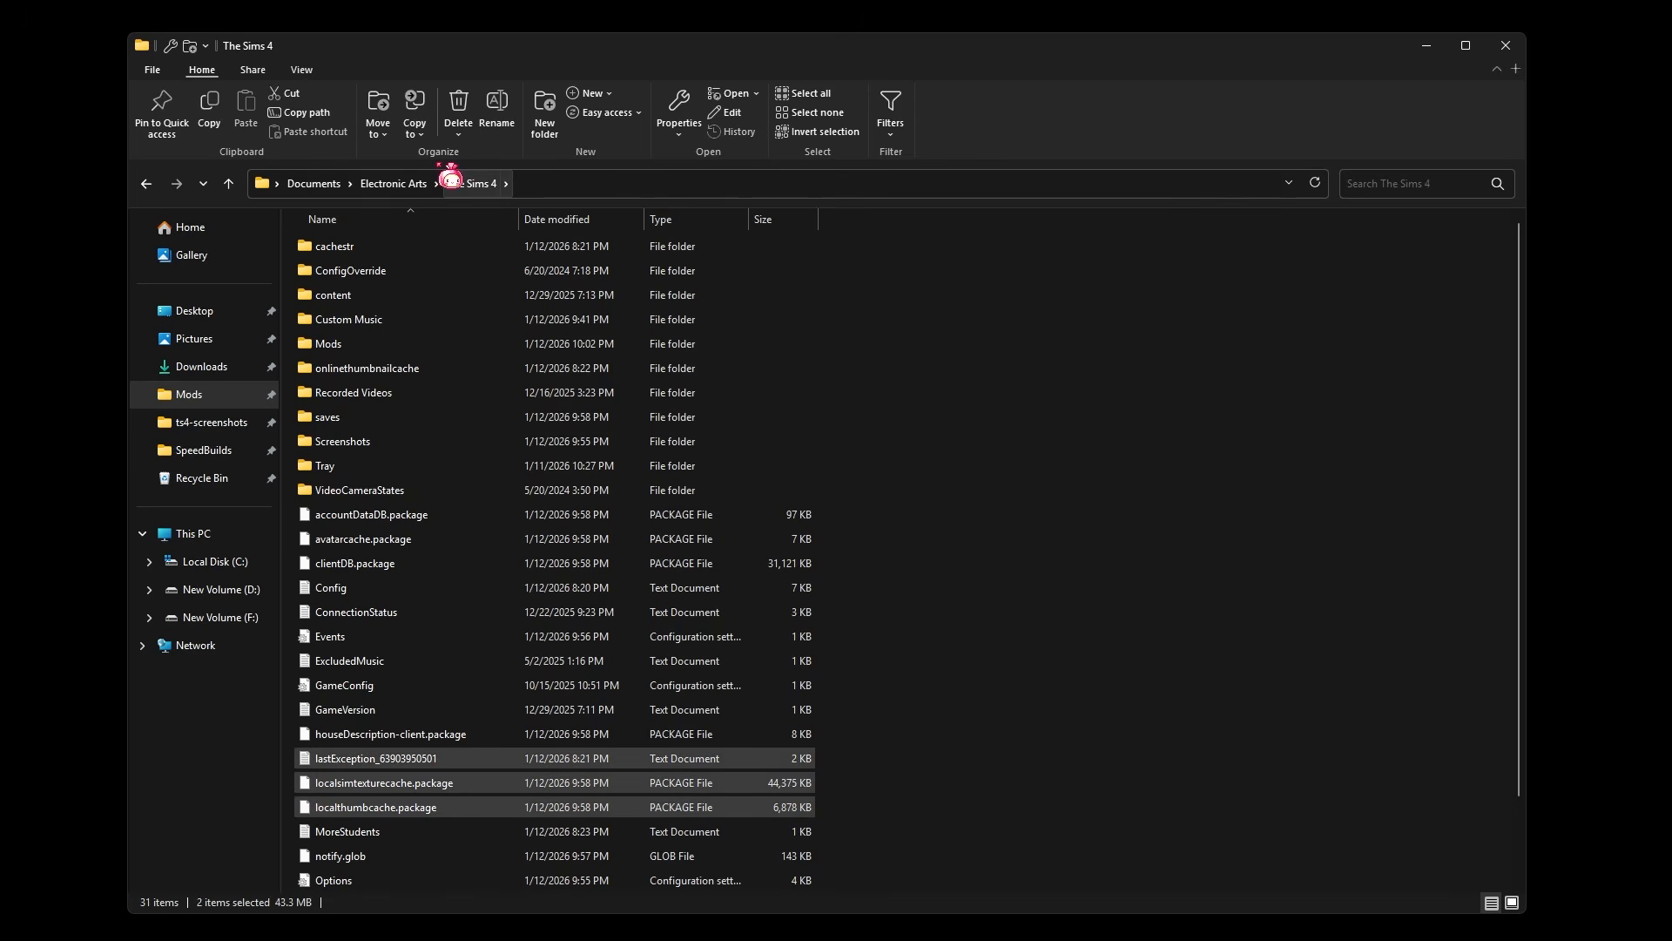
pyautogui.click(480, 119)
# - Move the four filippovnabey_supersonic package files from Mods\disable-for-random into the filippovnabey-pwb folder inside clothes-hair
pyautogui.doubleClick(504, 345)
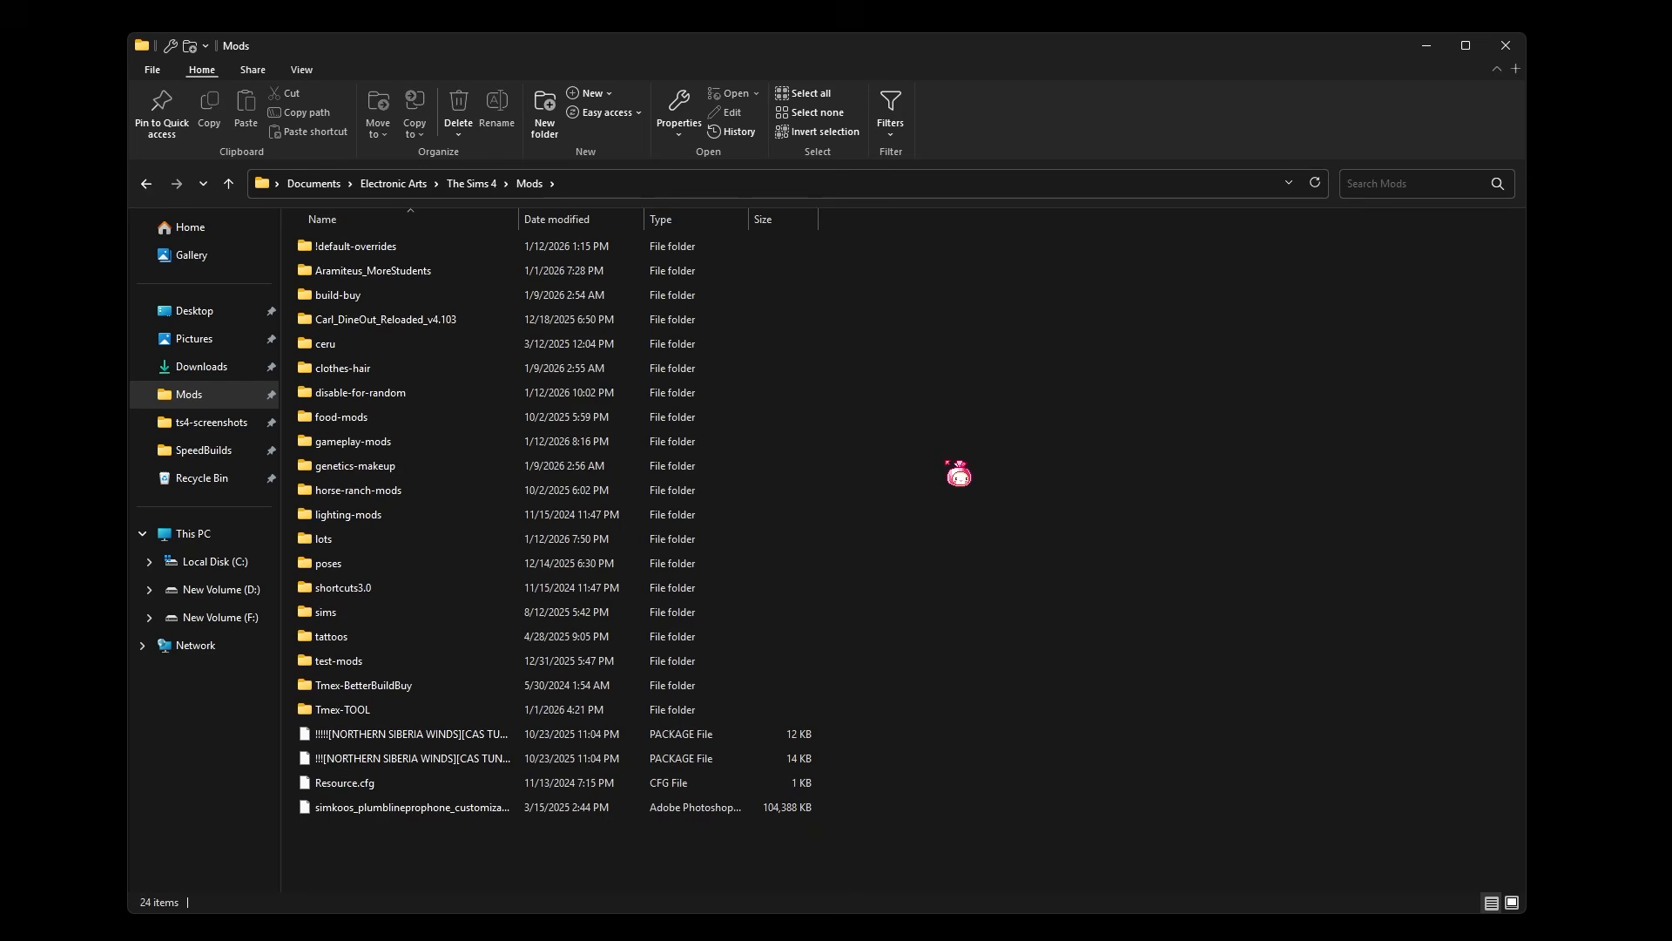
pyautogui.doubleClick(549, 396)
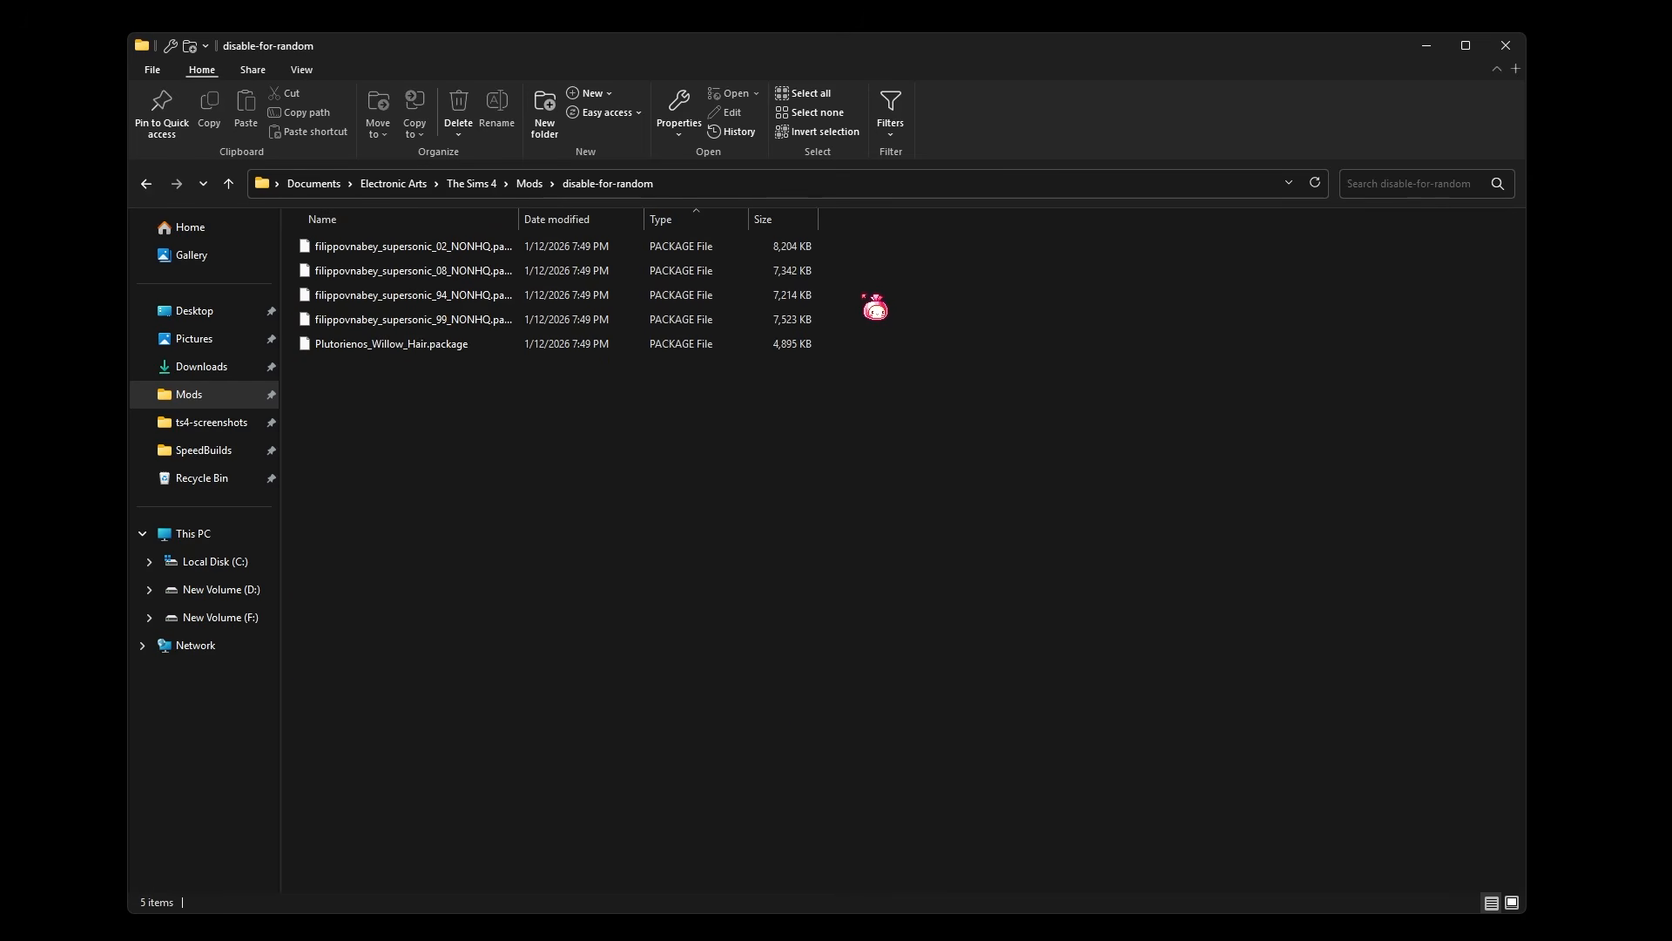
pyautogui.moveTo(865, 251); pyautogui.dragTo(752, 331)
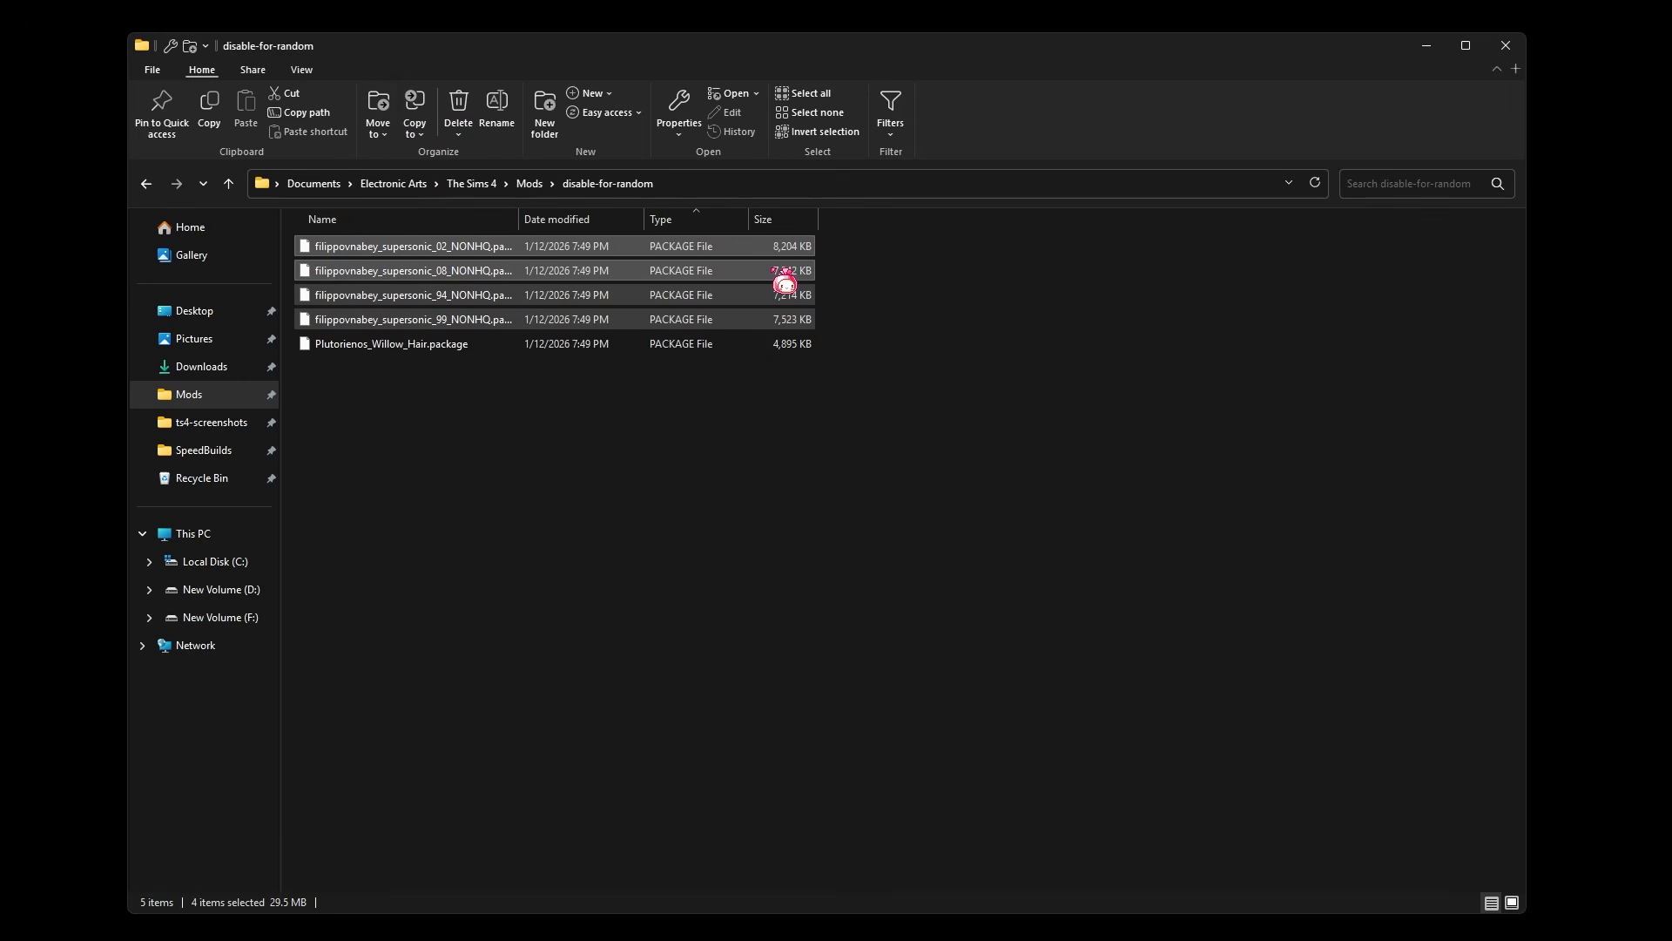
pyautogui.click(384, 129)
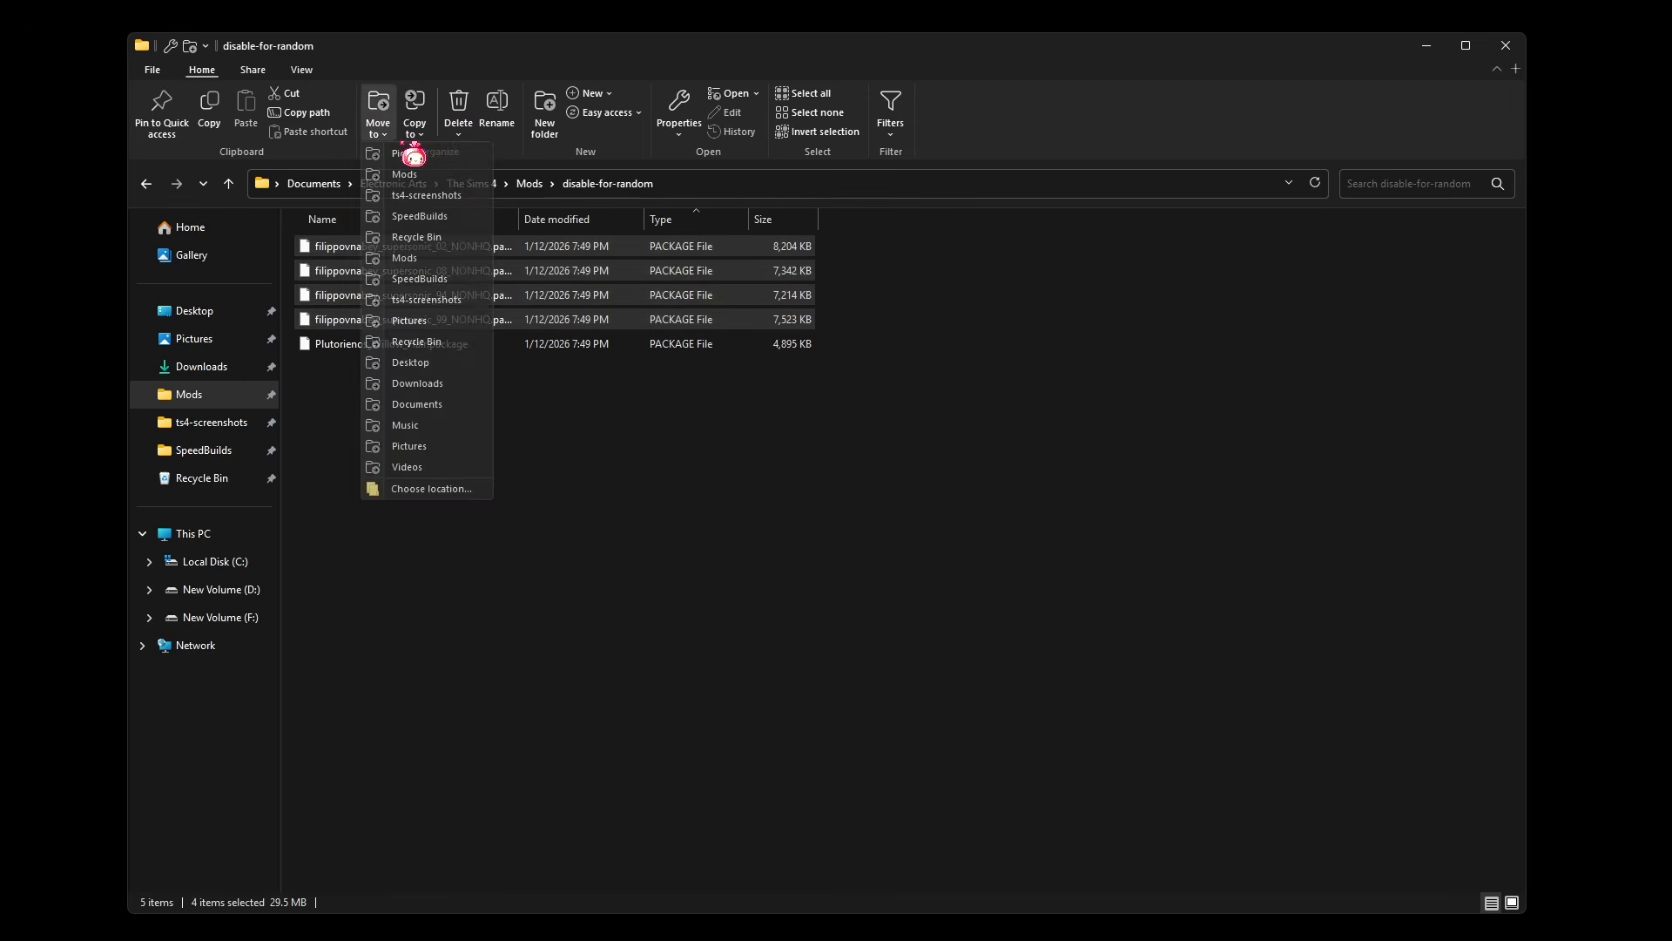
pyautogui.click(462, 488)
pyautogui.click(787, 534)
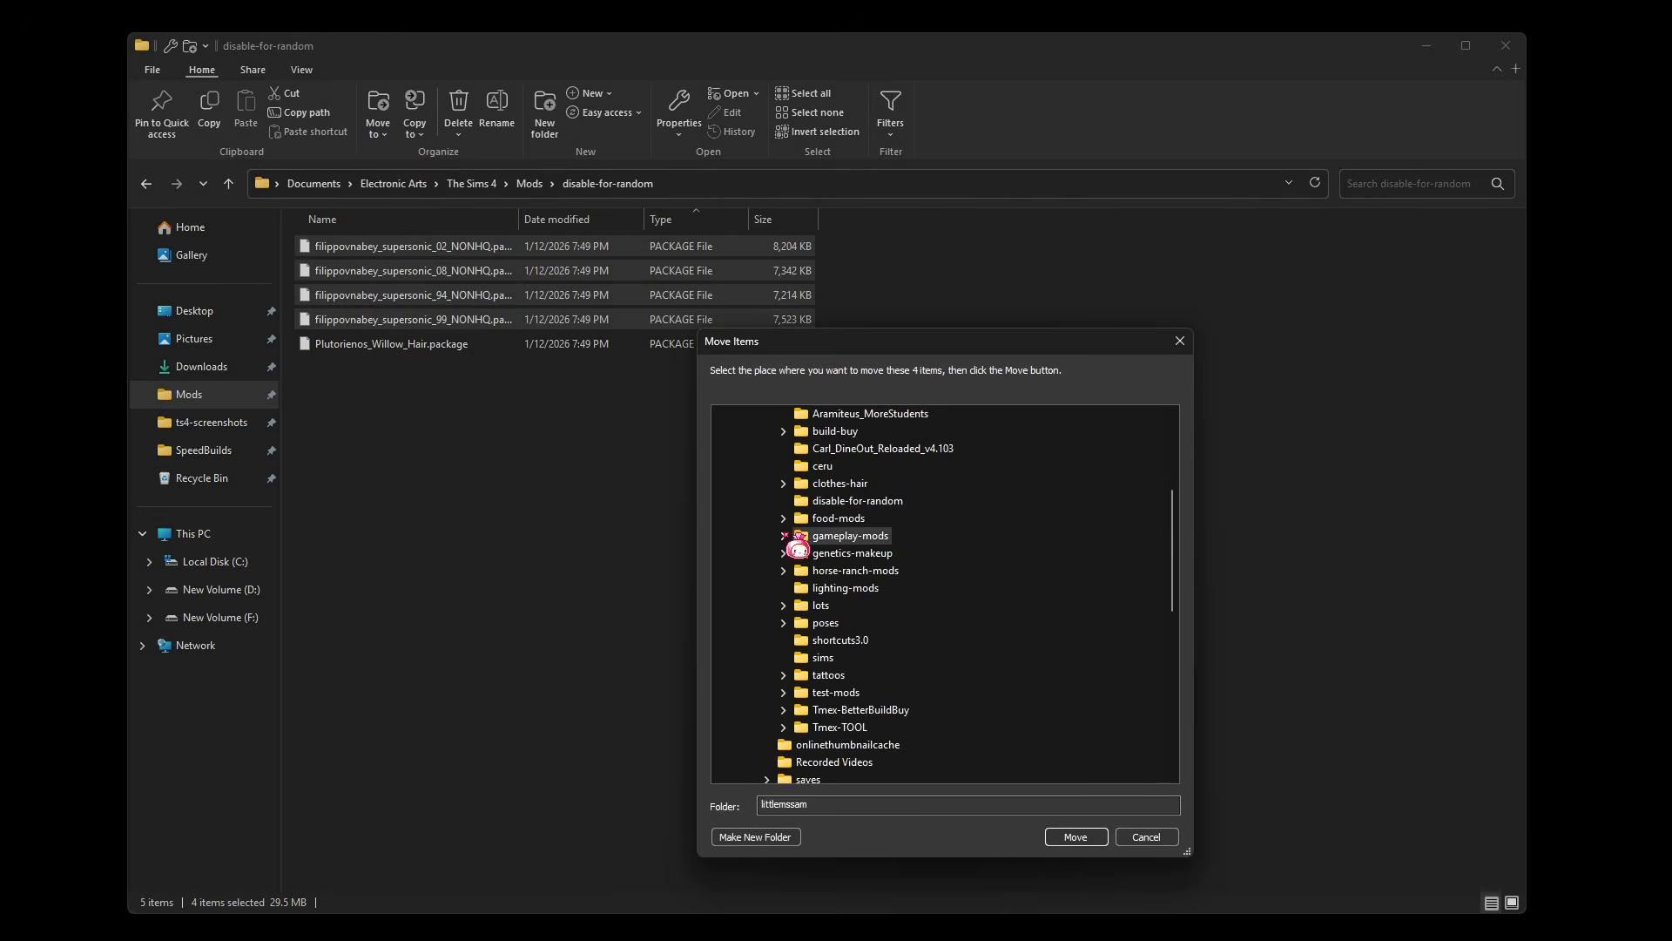
pyautogui.doubleClick(840, 482)
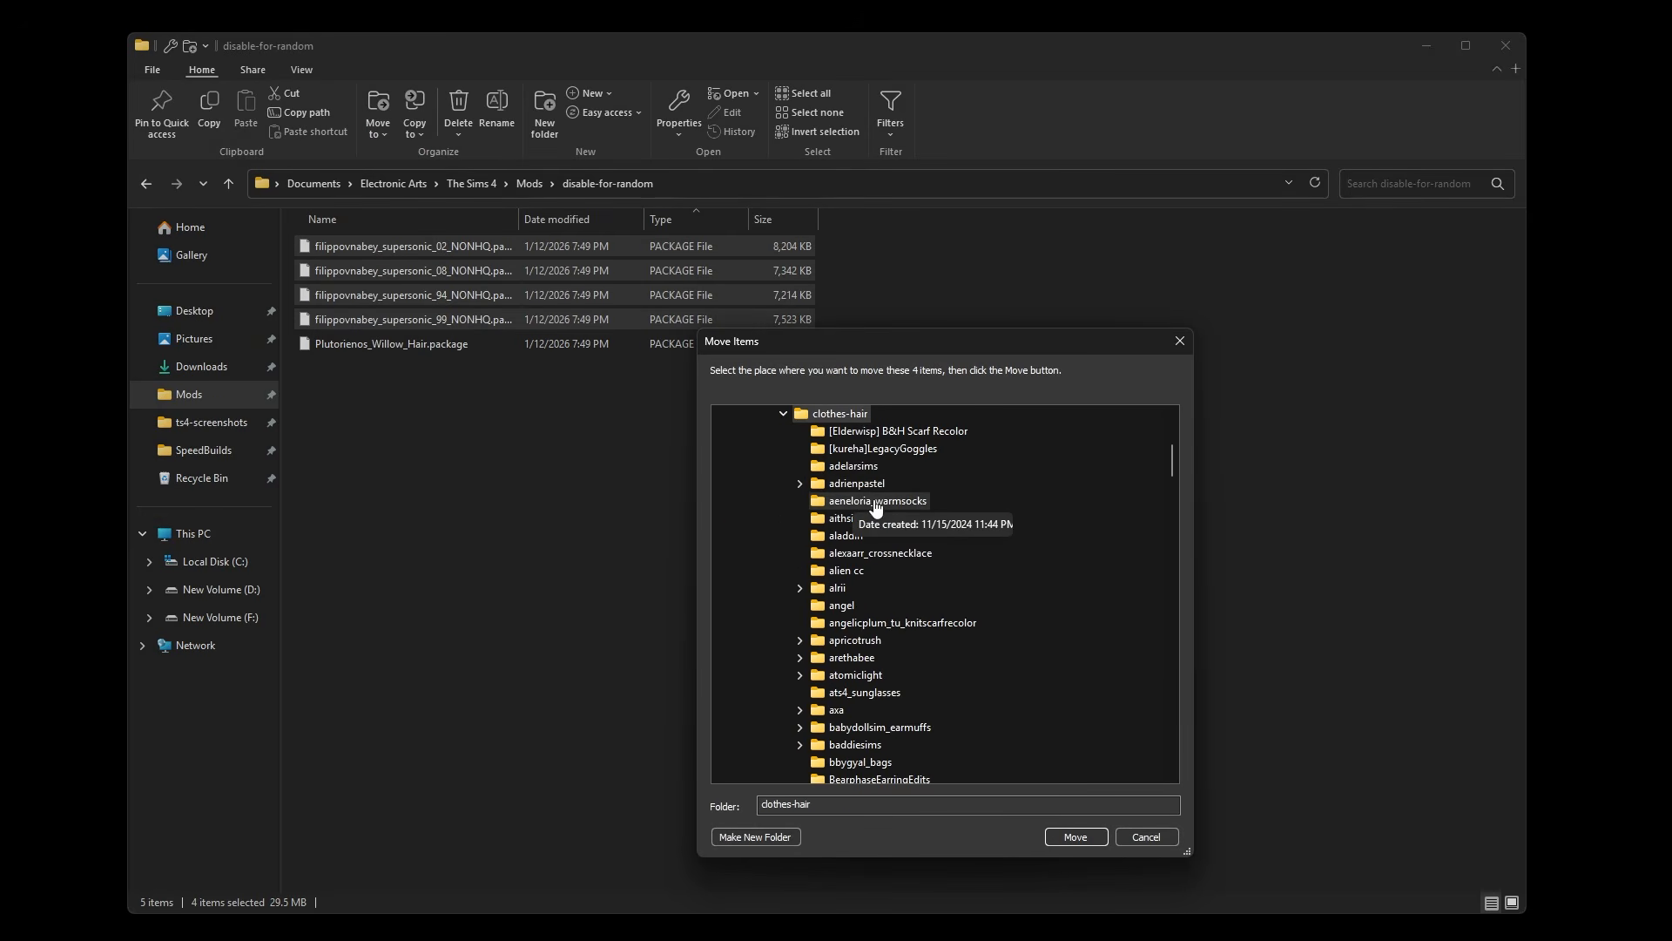
pyautogui.scroll(-1, 1087, 547)
pyautogui.scroll(-5, 1091, 525)
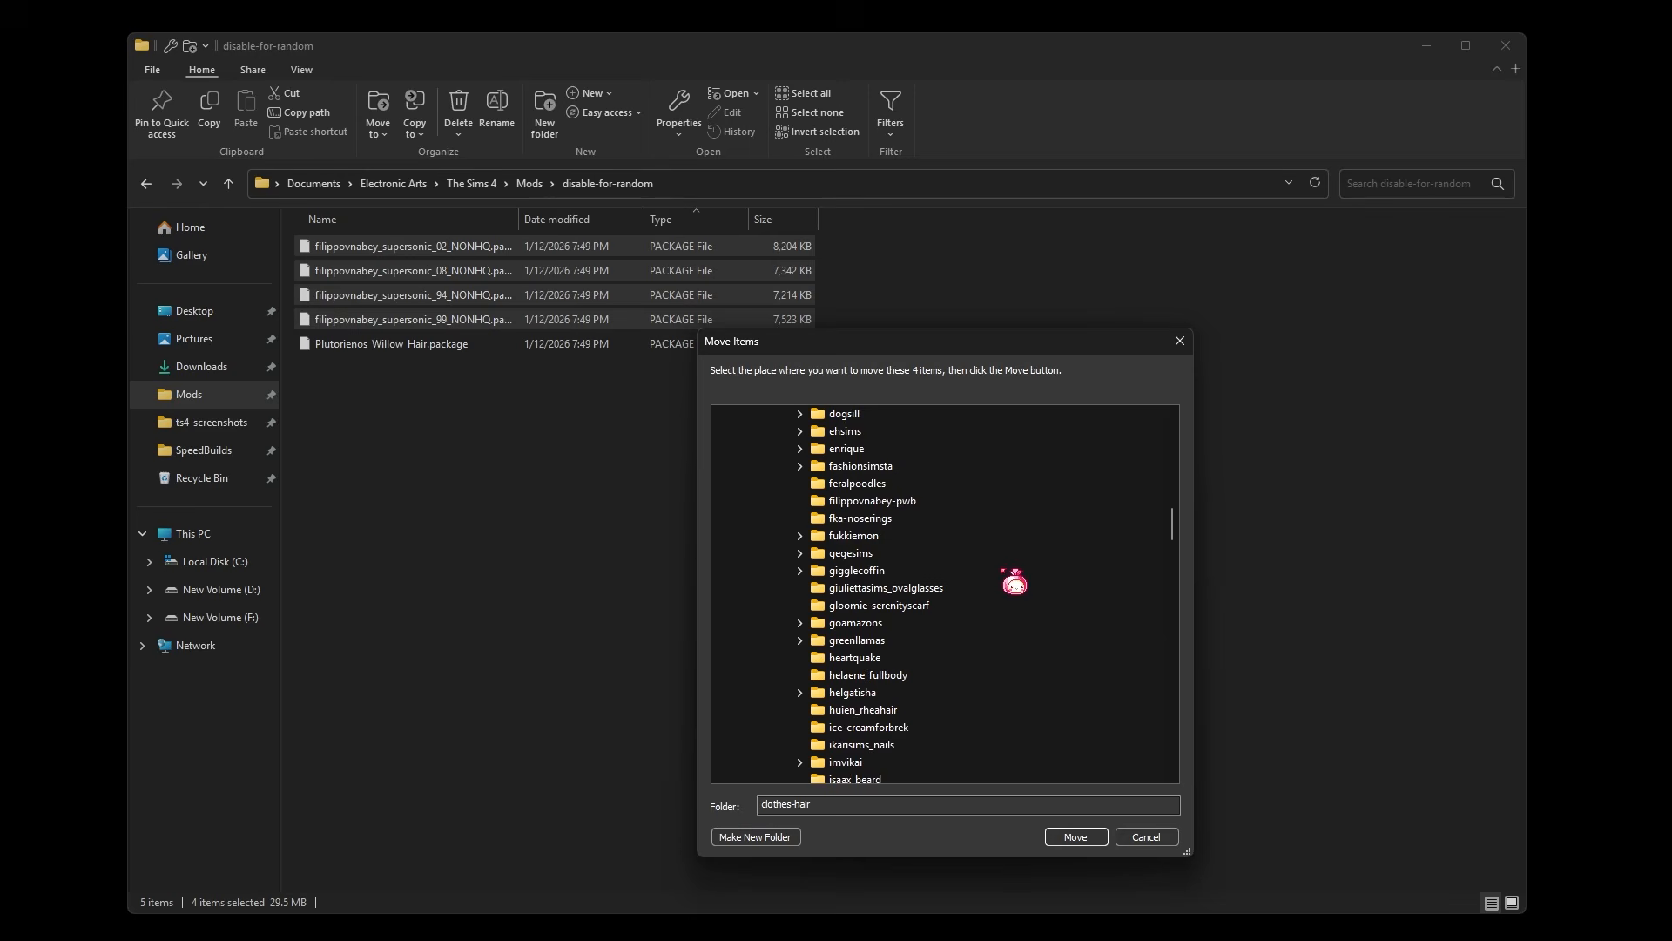
pyautogui.click(912, 502)
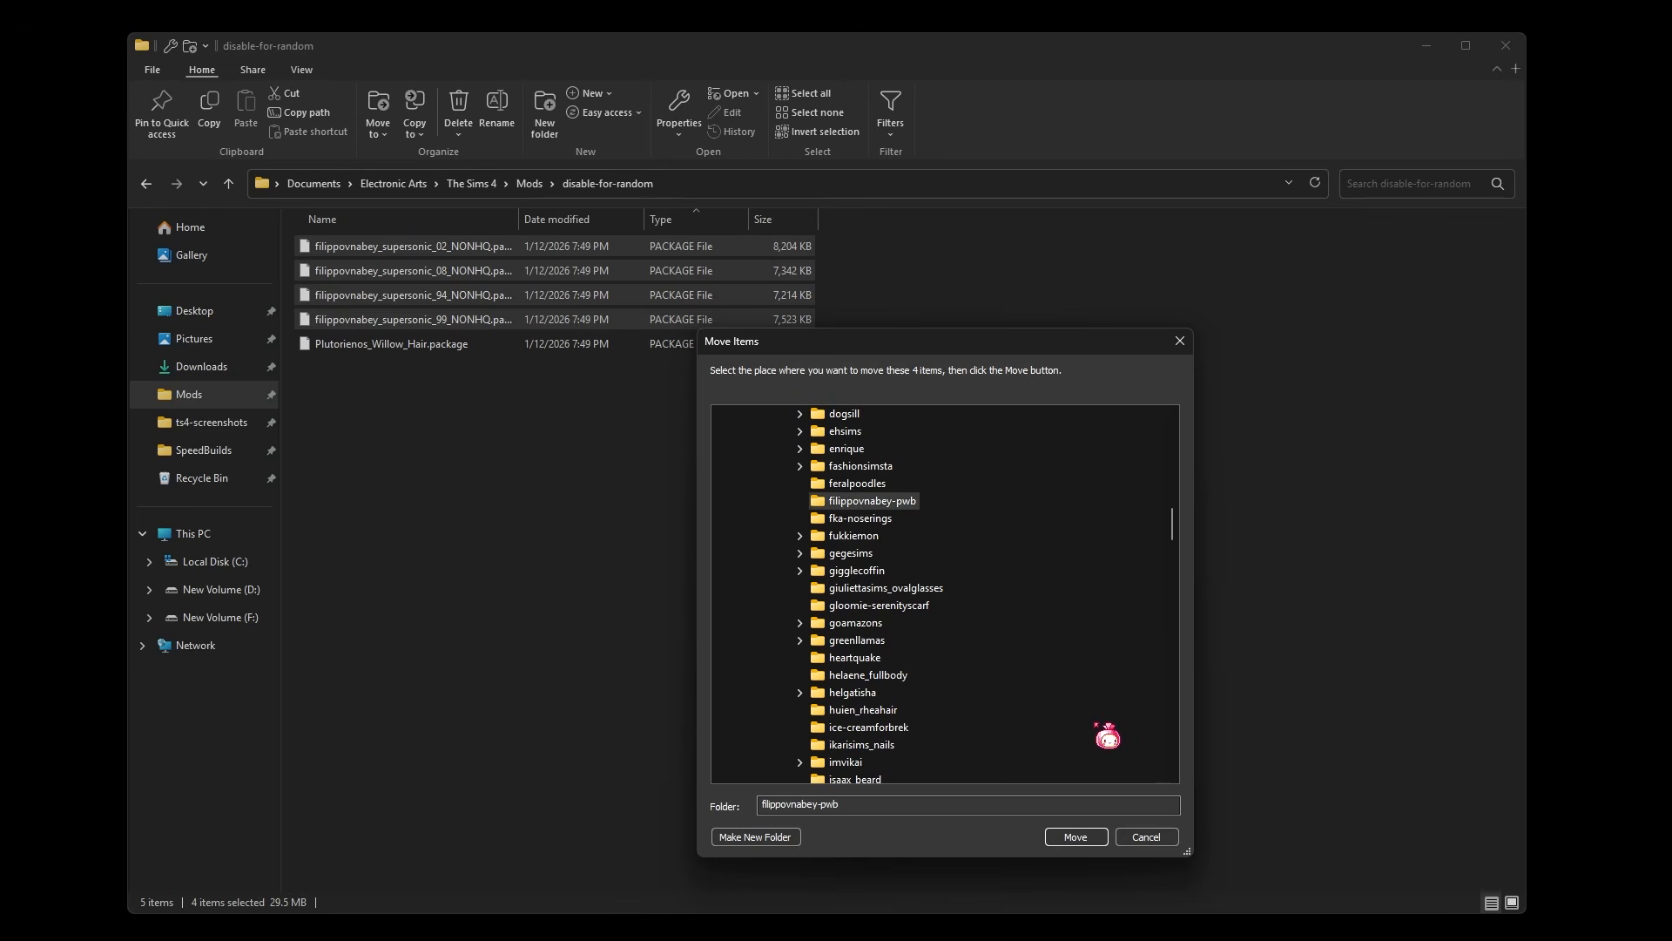
pyautogui.click(1095, 839)
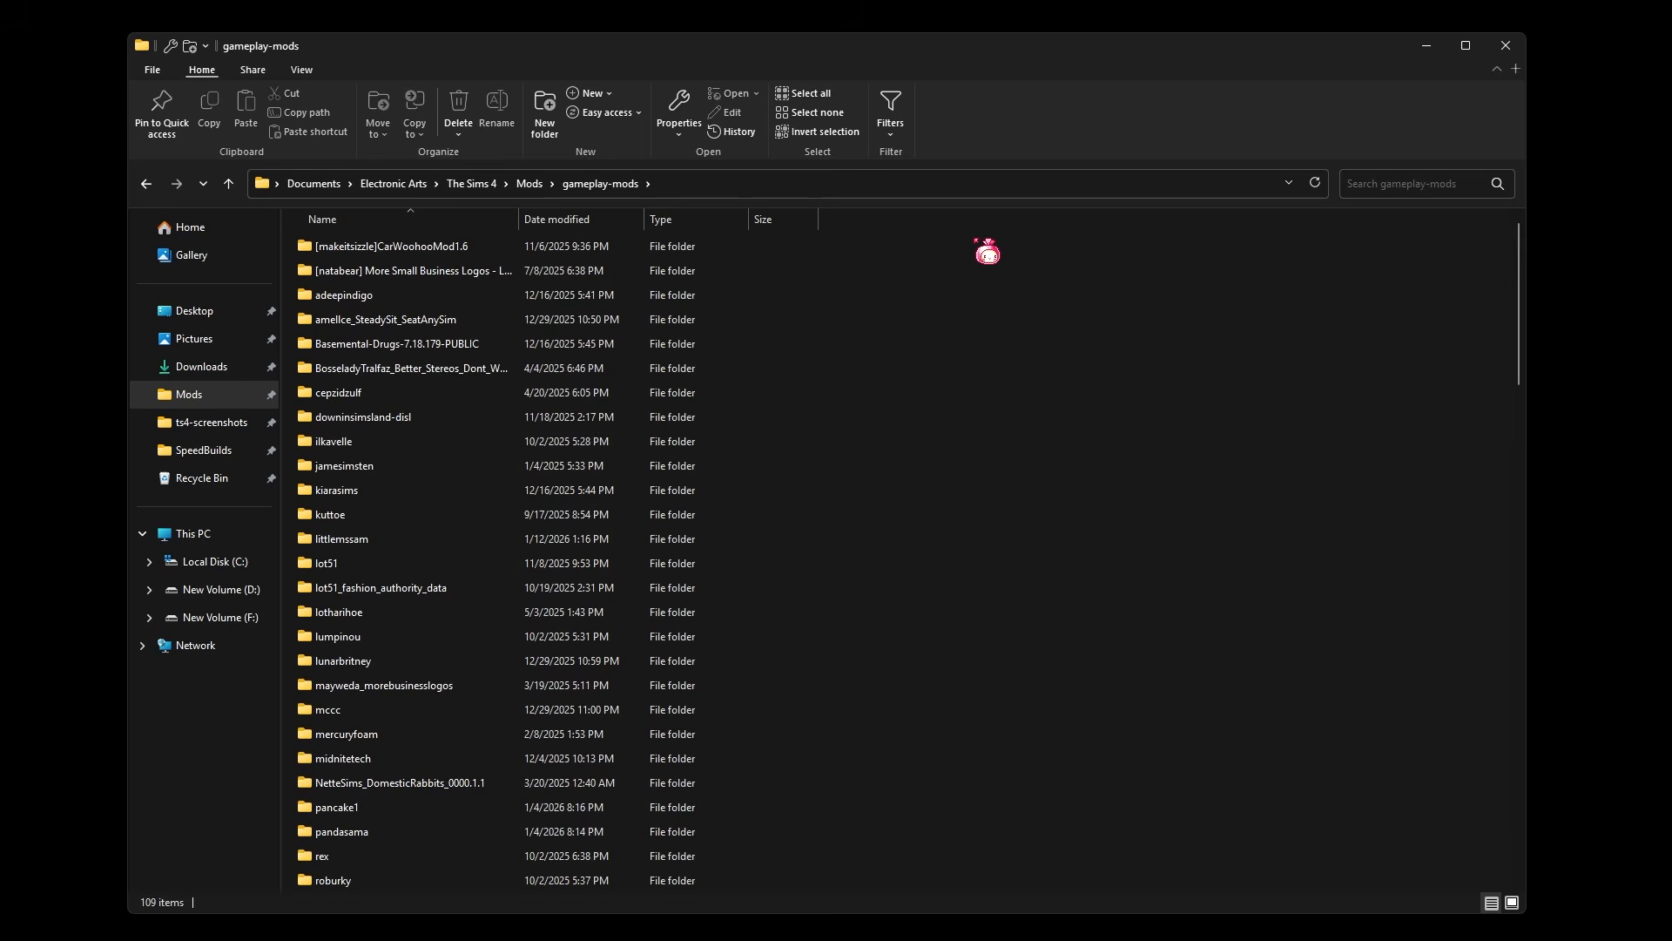
# - Look through the gameplay-mods folder's creator subfolders and the loose script files listed below them
pyautogui.moveTo(975, 238); pyautogui.dragTo(1128, 357)
pyautogui.moveTo(1016, 56); pyautogui.dragTo(1001, 55)
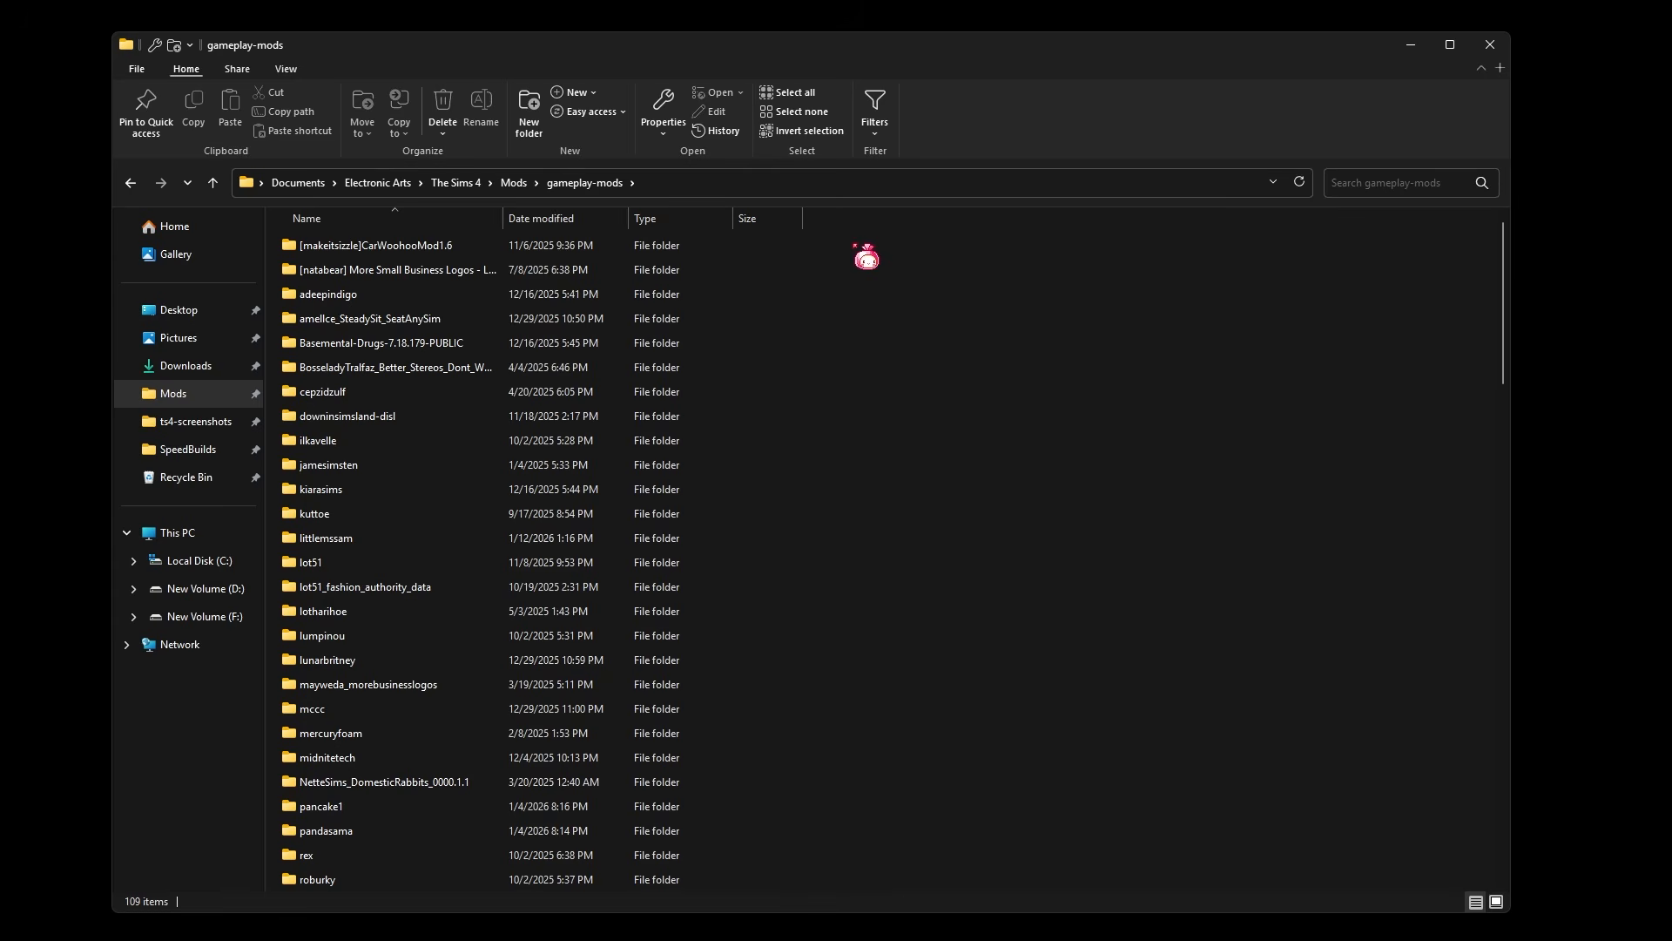
pyautogui.moveTo(824, 232); pyautogui.dragTo(982, 379)
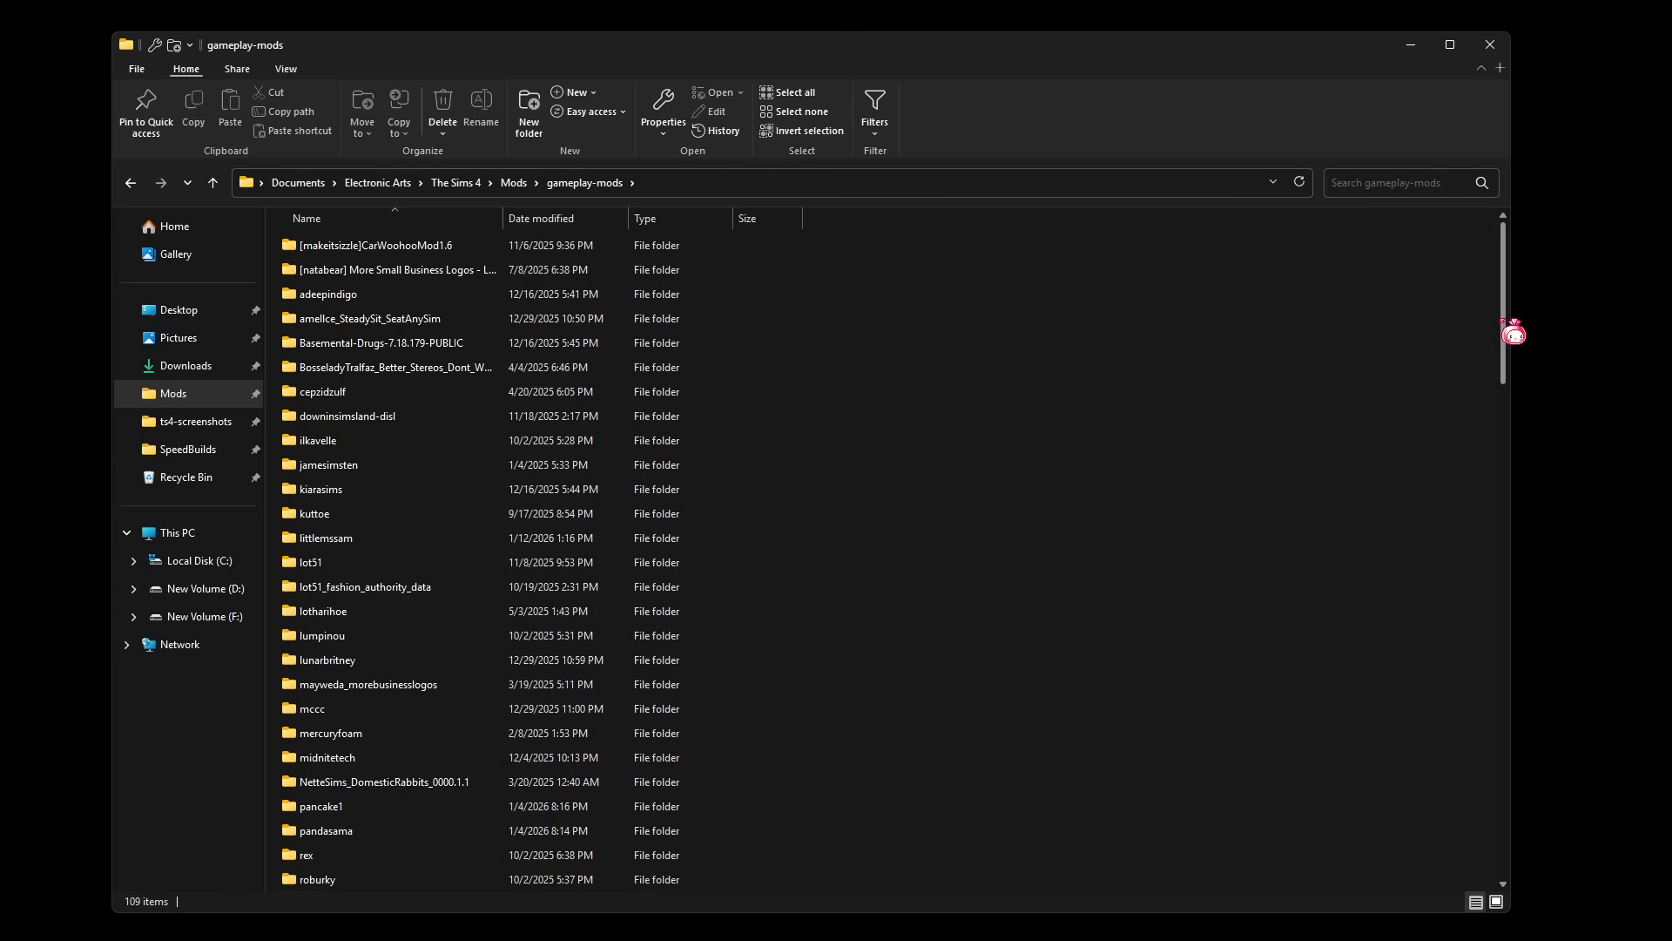
pyautogui.scroll(-18, 1516, 279)
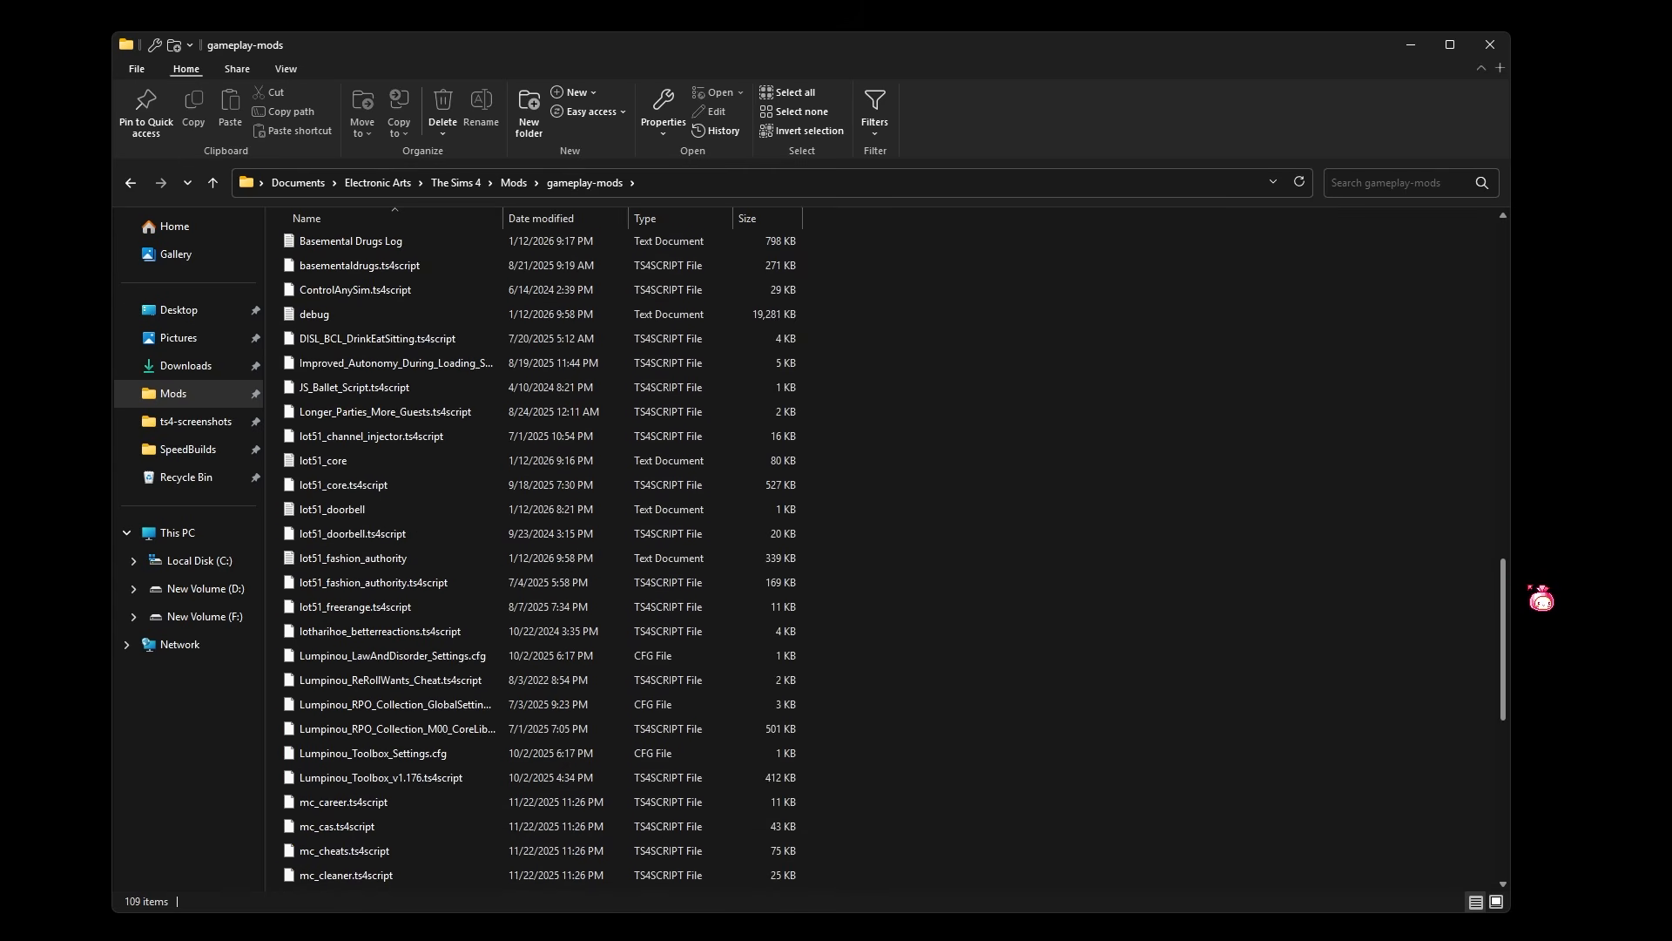
pyautogui.scroll(20, 1524, 601)
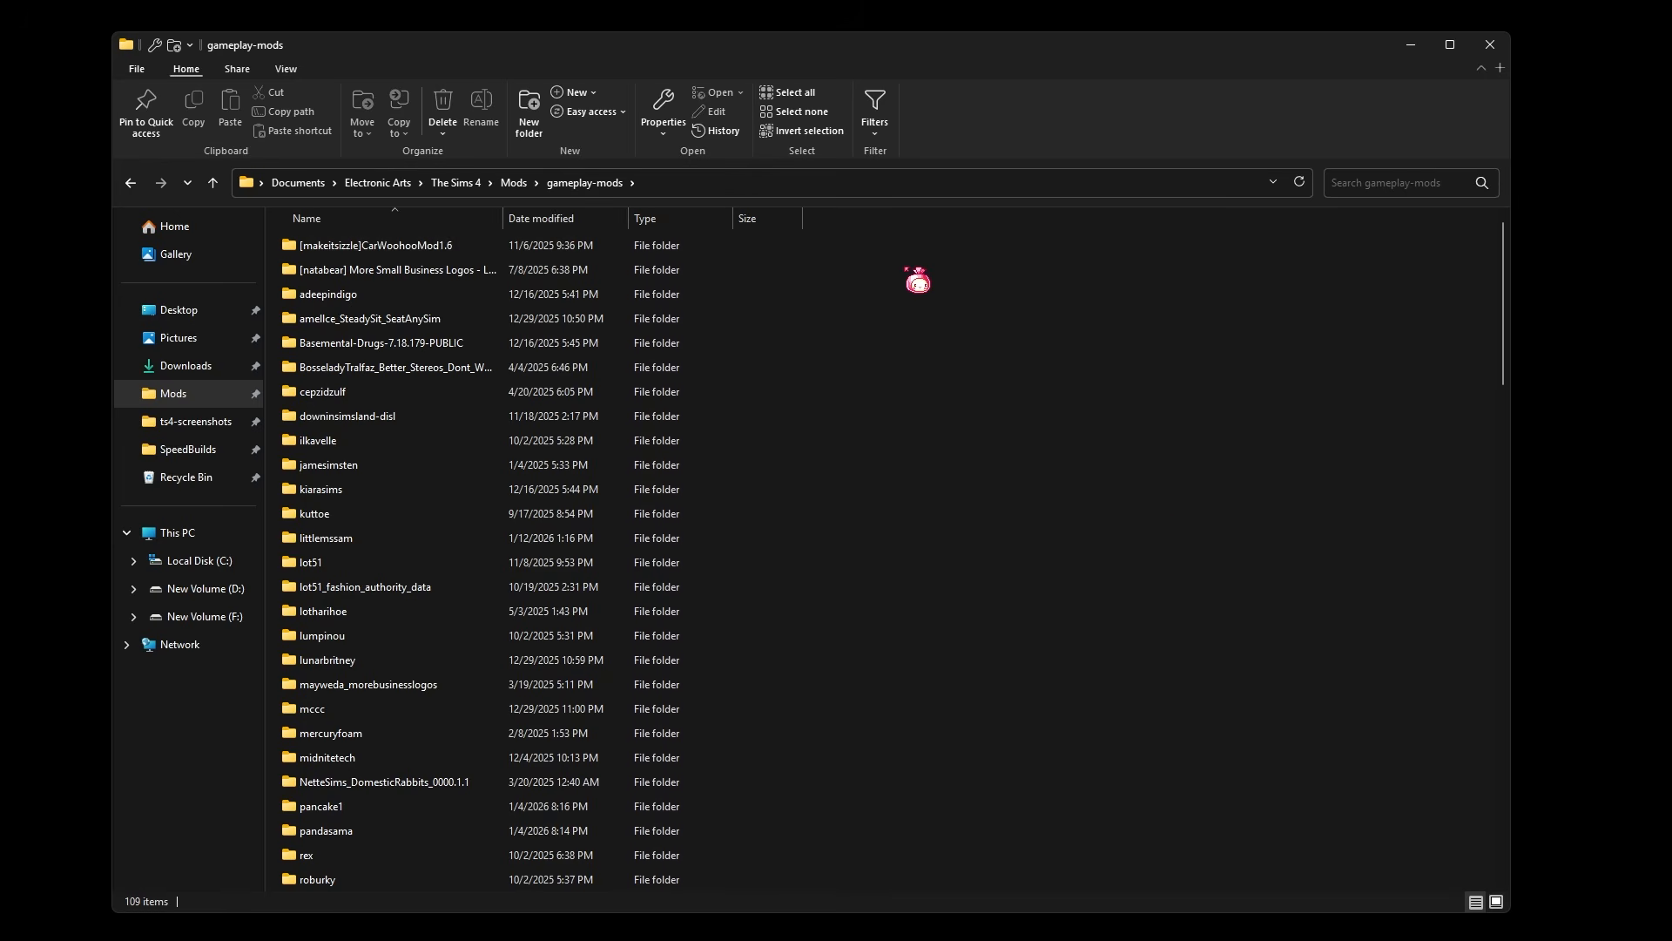
pyautogui.moveTo(918, 279); pyautogui.dragTo(635, 531)
# - Open the adeepindigo folder and its adeepindigo_career_BabysittingGigs_v1.6 subfolder to examine the package files inside
pyautogui.doubleClick(475, 296)
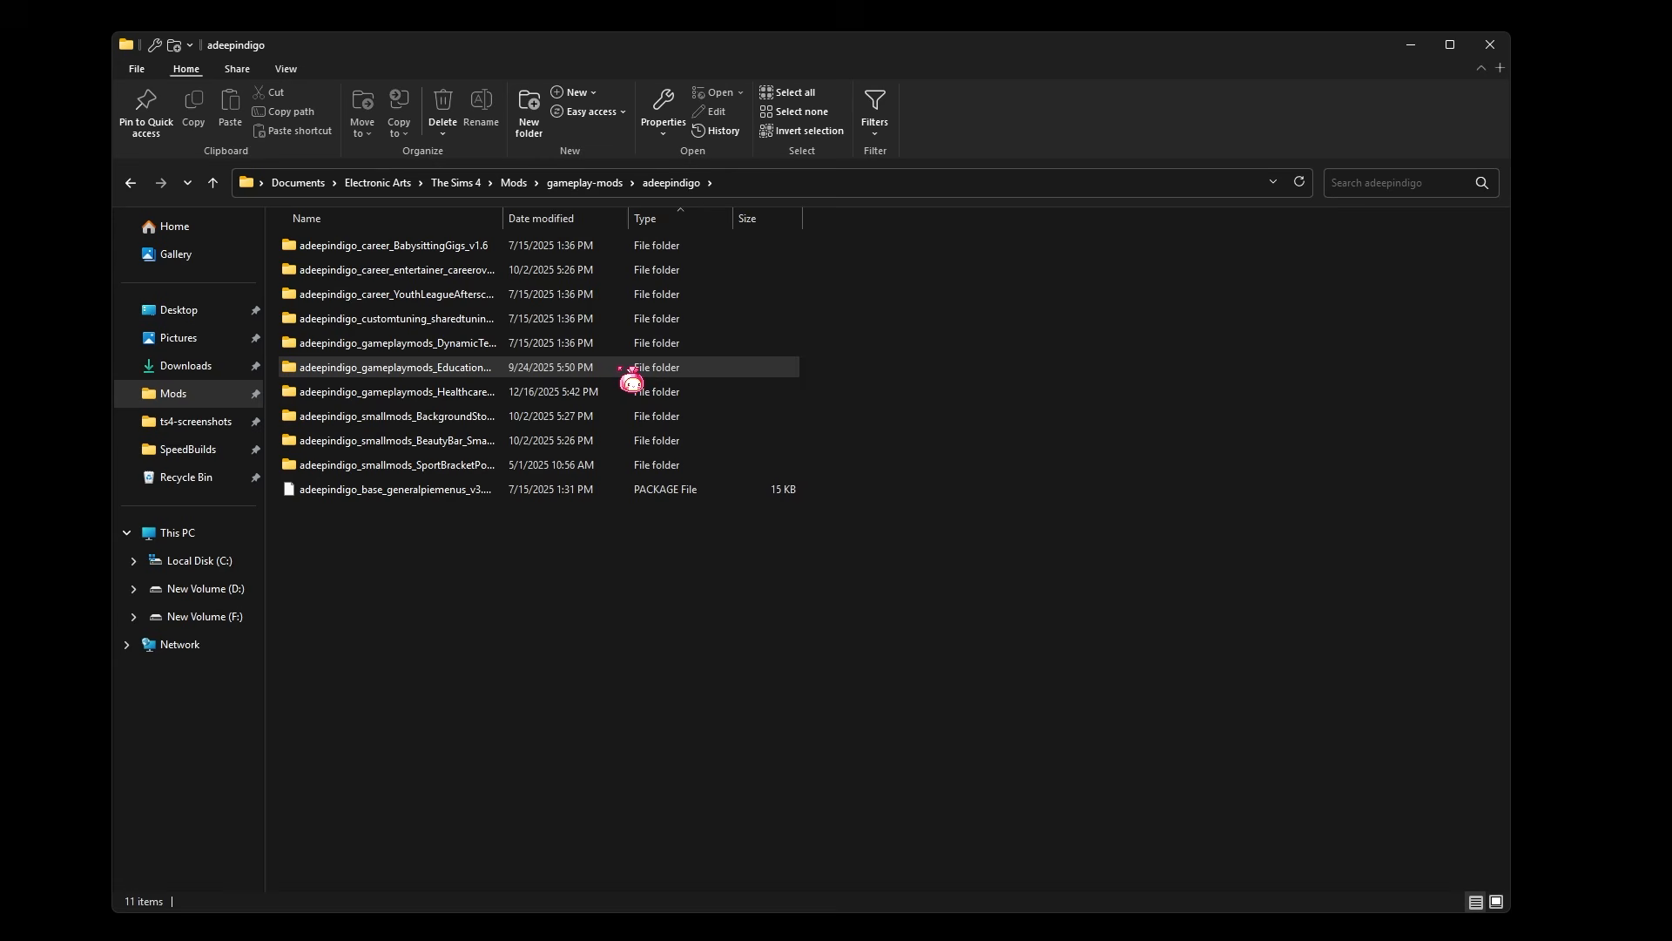
pyautogui.doubleClick(423, 251)
pyautogui.click(673, 184)
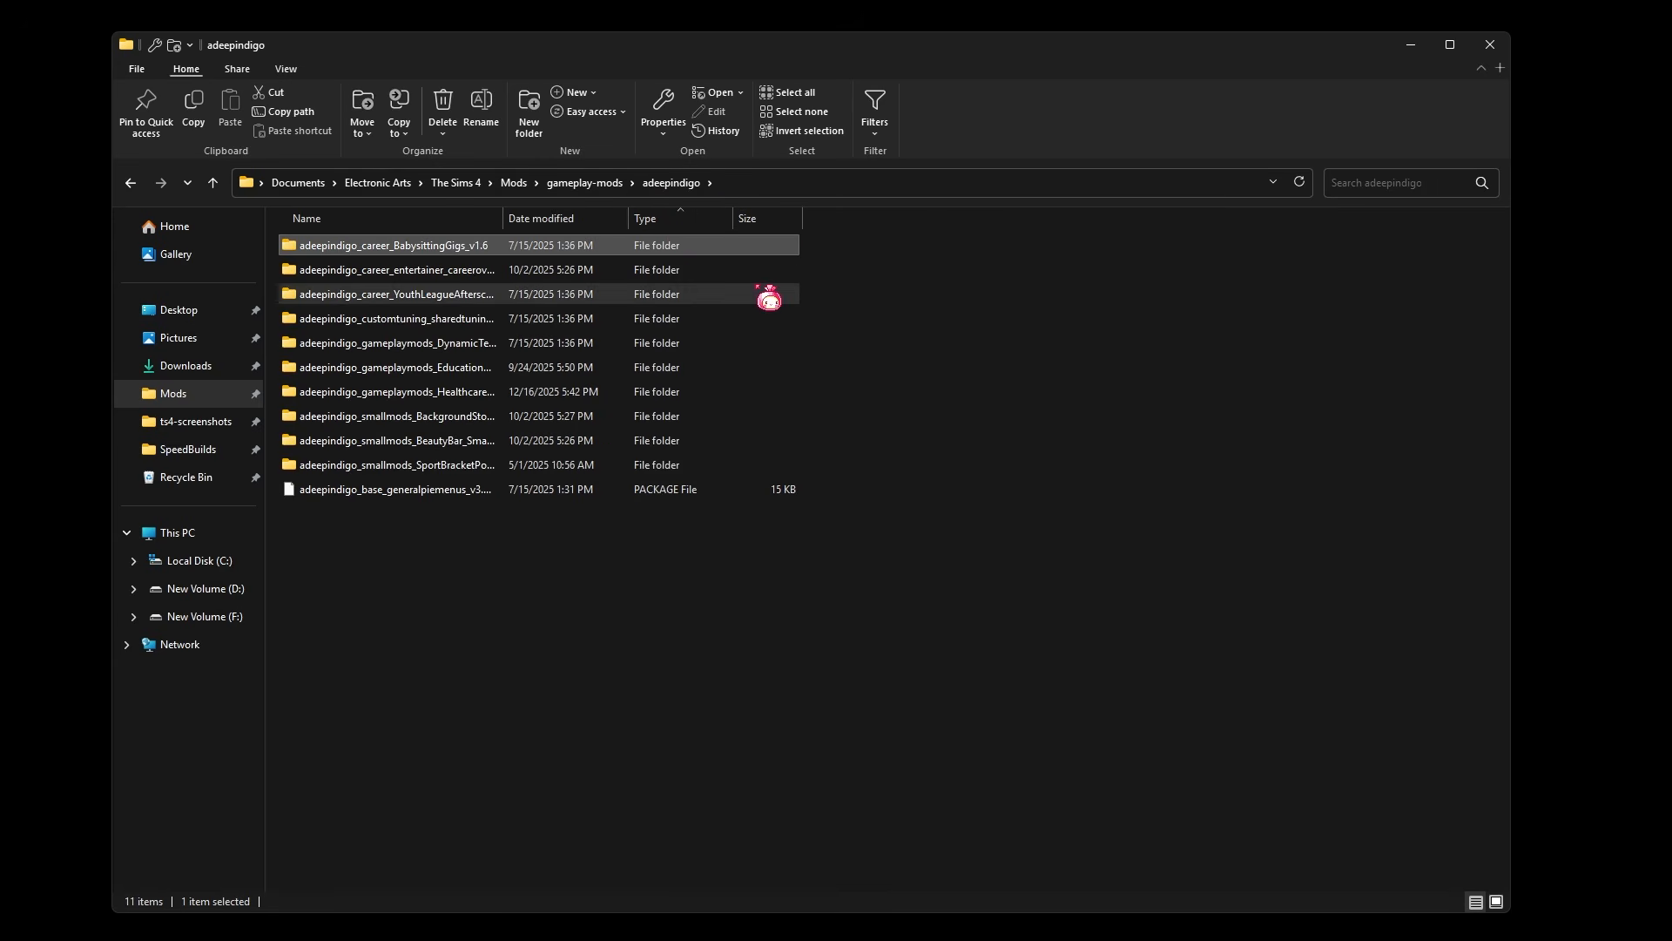
pyautogui.doubleClick(475, 246)
pyautogui.moveTo(553, 362); pyautogui.dragTo(531, 235)
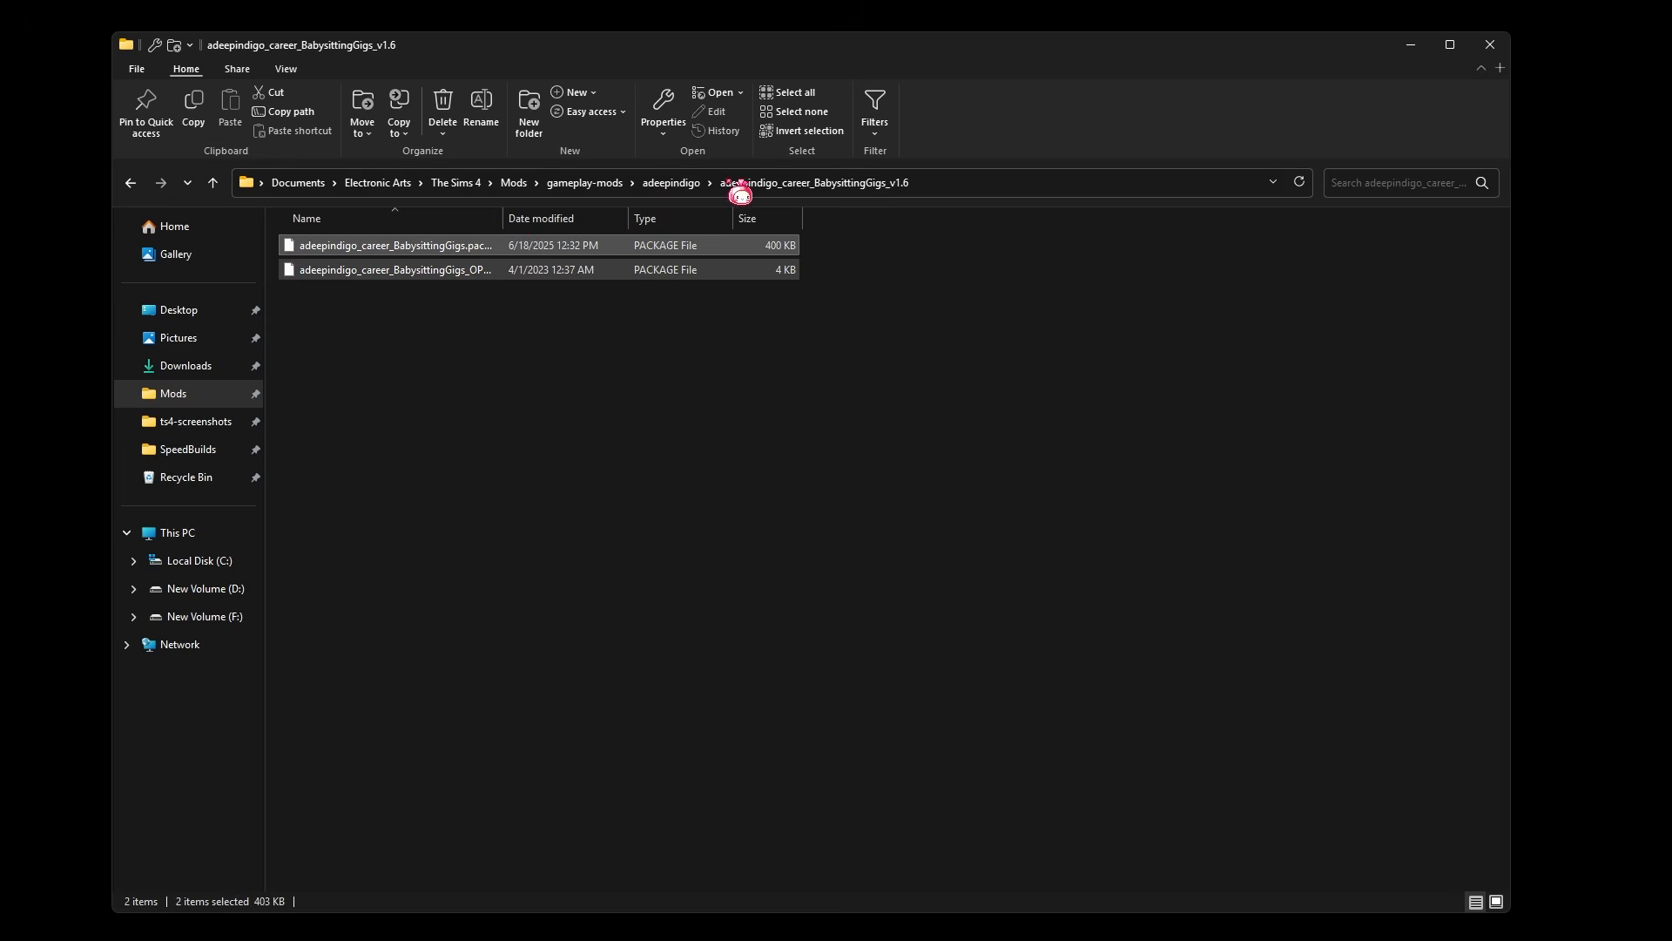
pyautogui.click(738, 309)
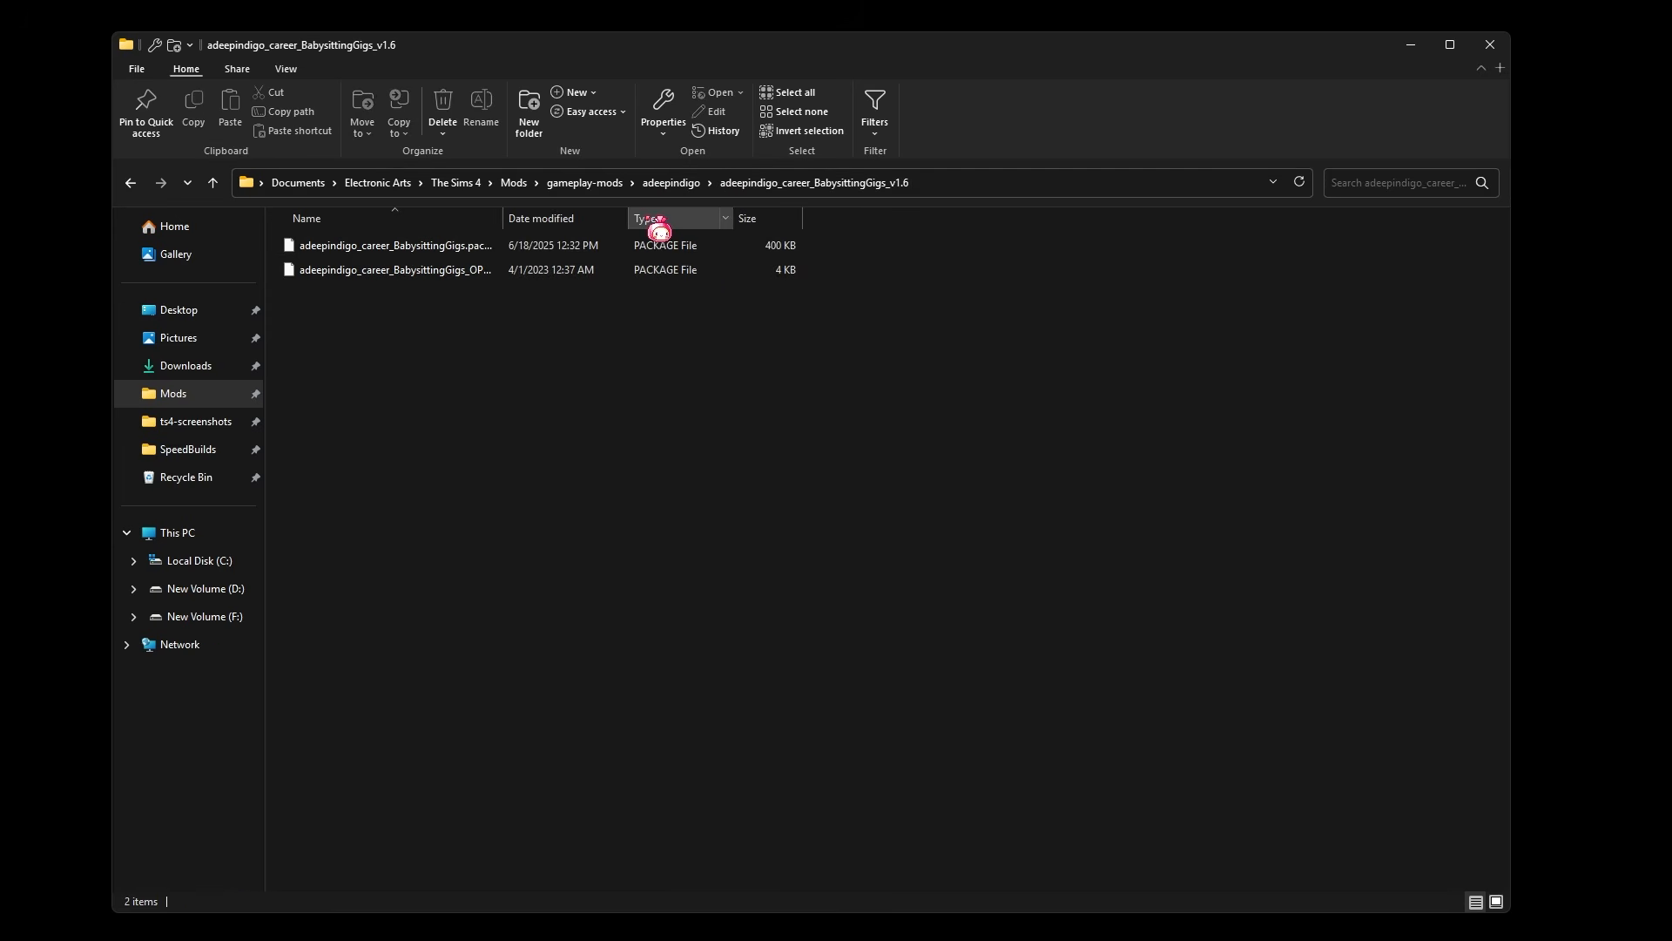
# - Return to the gameplay-mods folder and examine the loose ts4script, cfg and log files stored outside the subfolders
pyautogui.click(592, 184)
pyautogui.click(1127, 438)
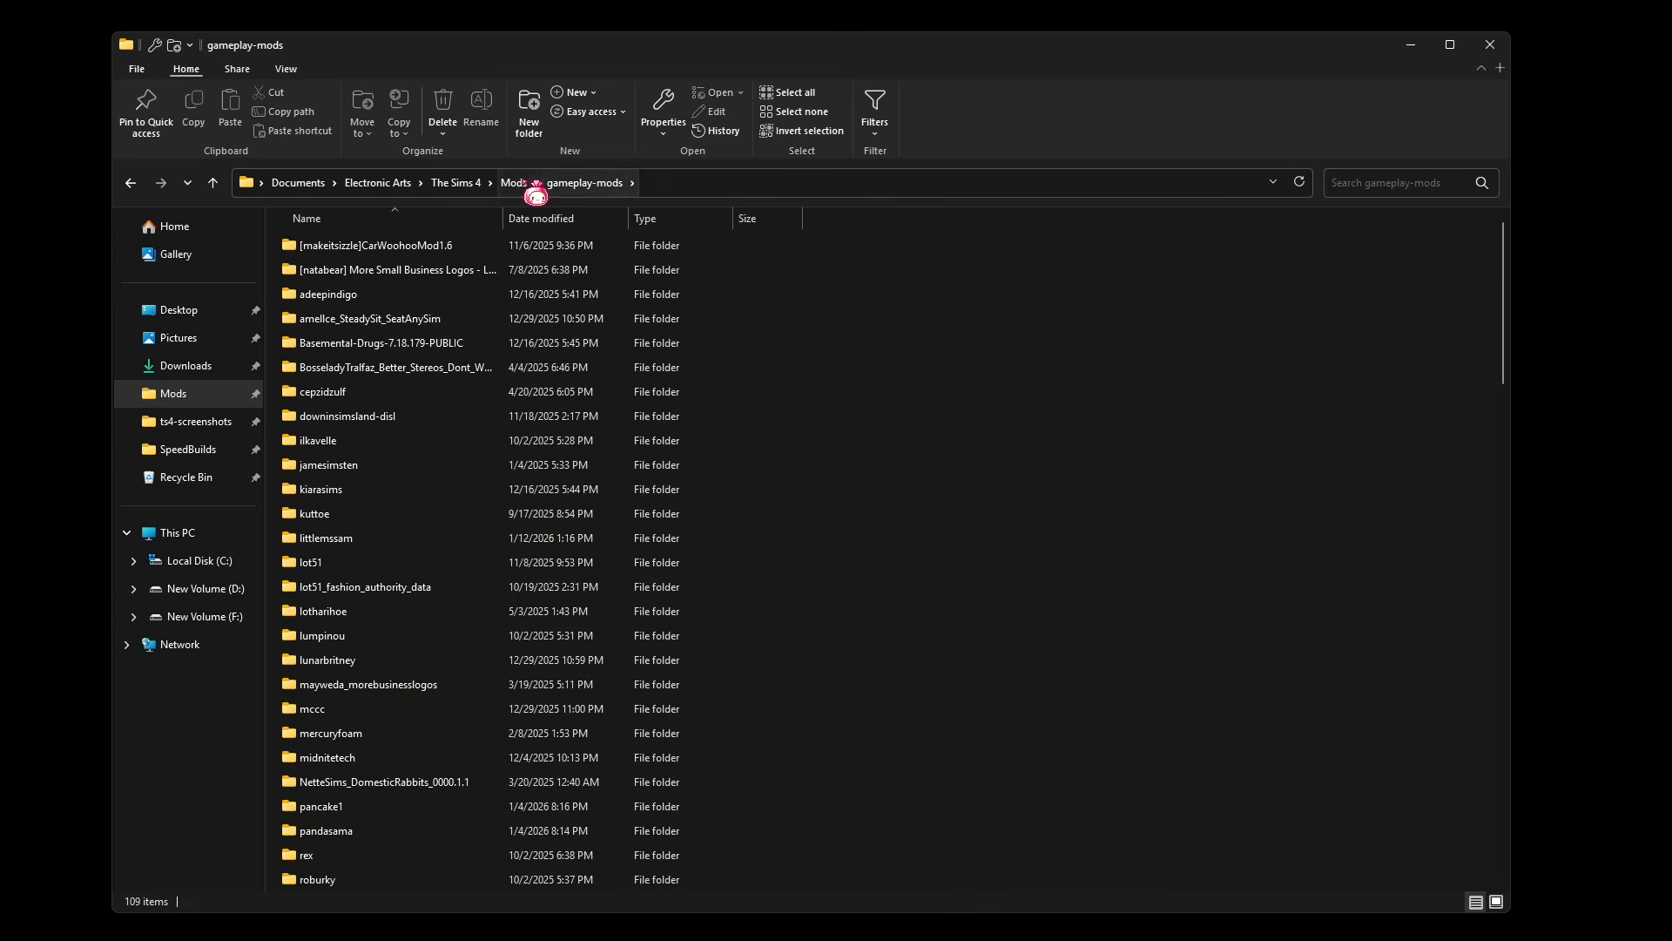
pyautogui.scroll(-14, 1161, 478)
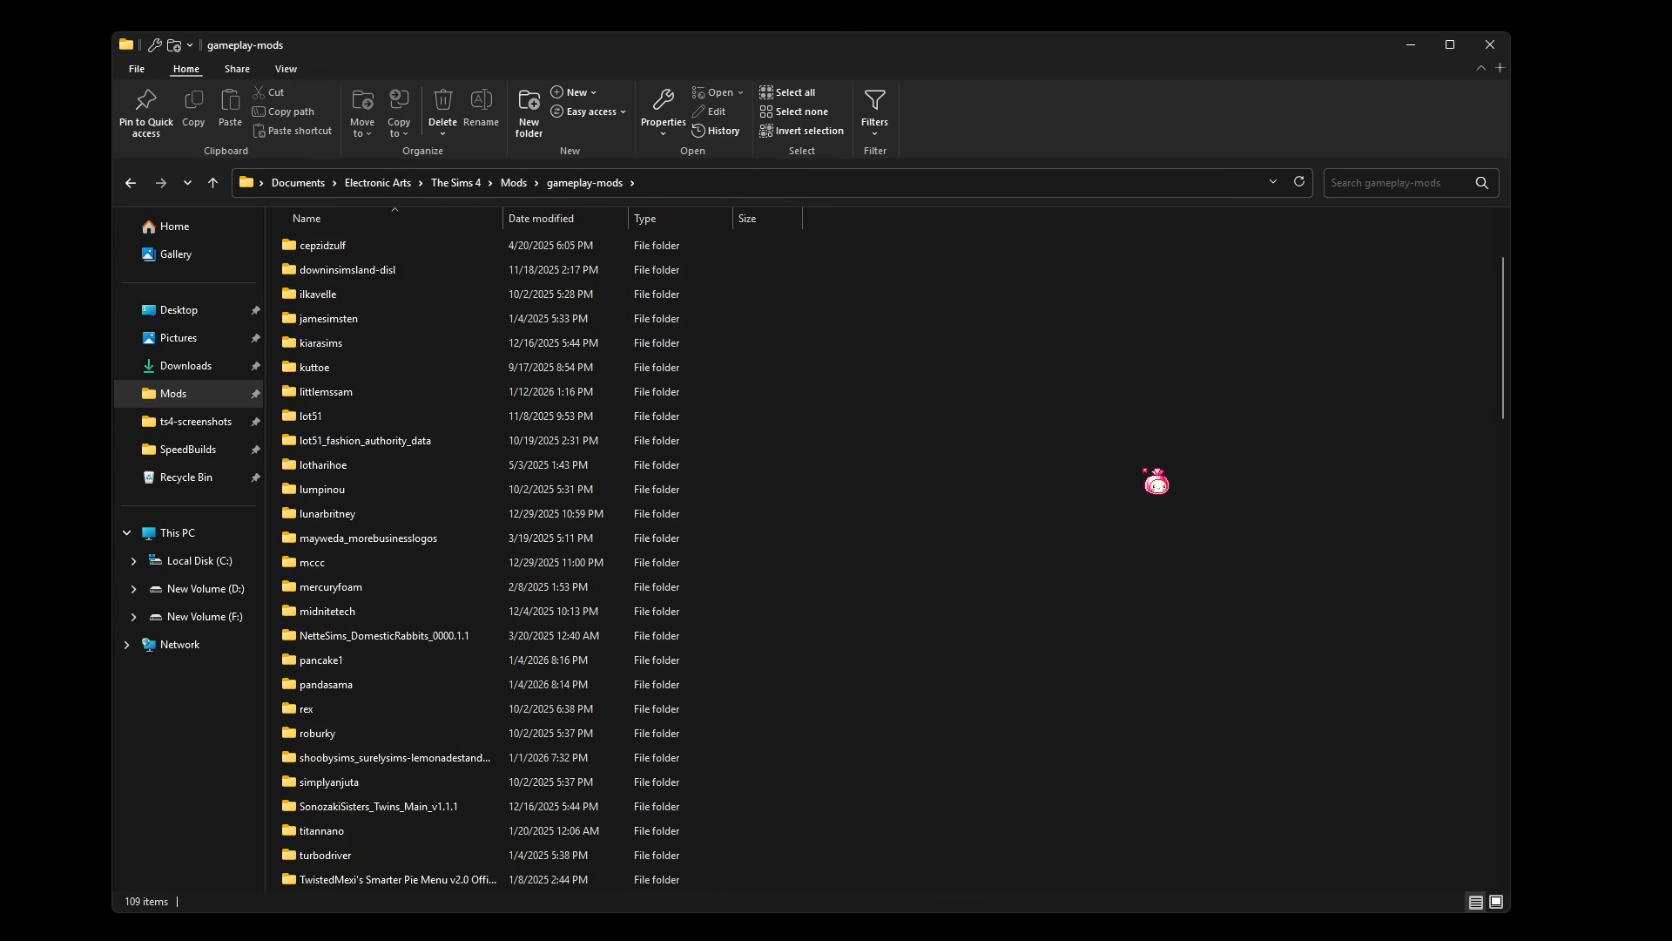
pyautogui.scroll(-12, 1162, 450)
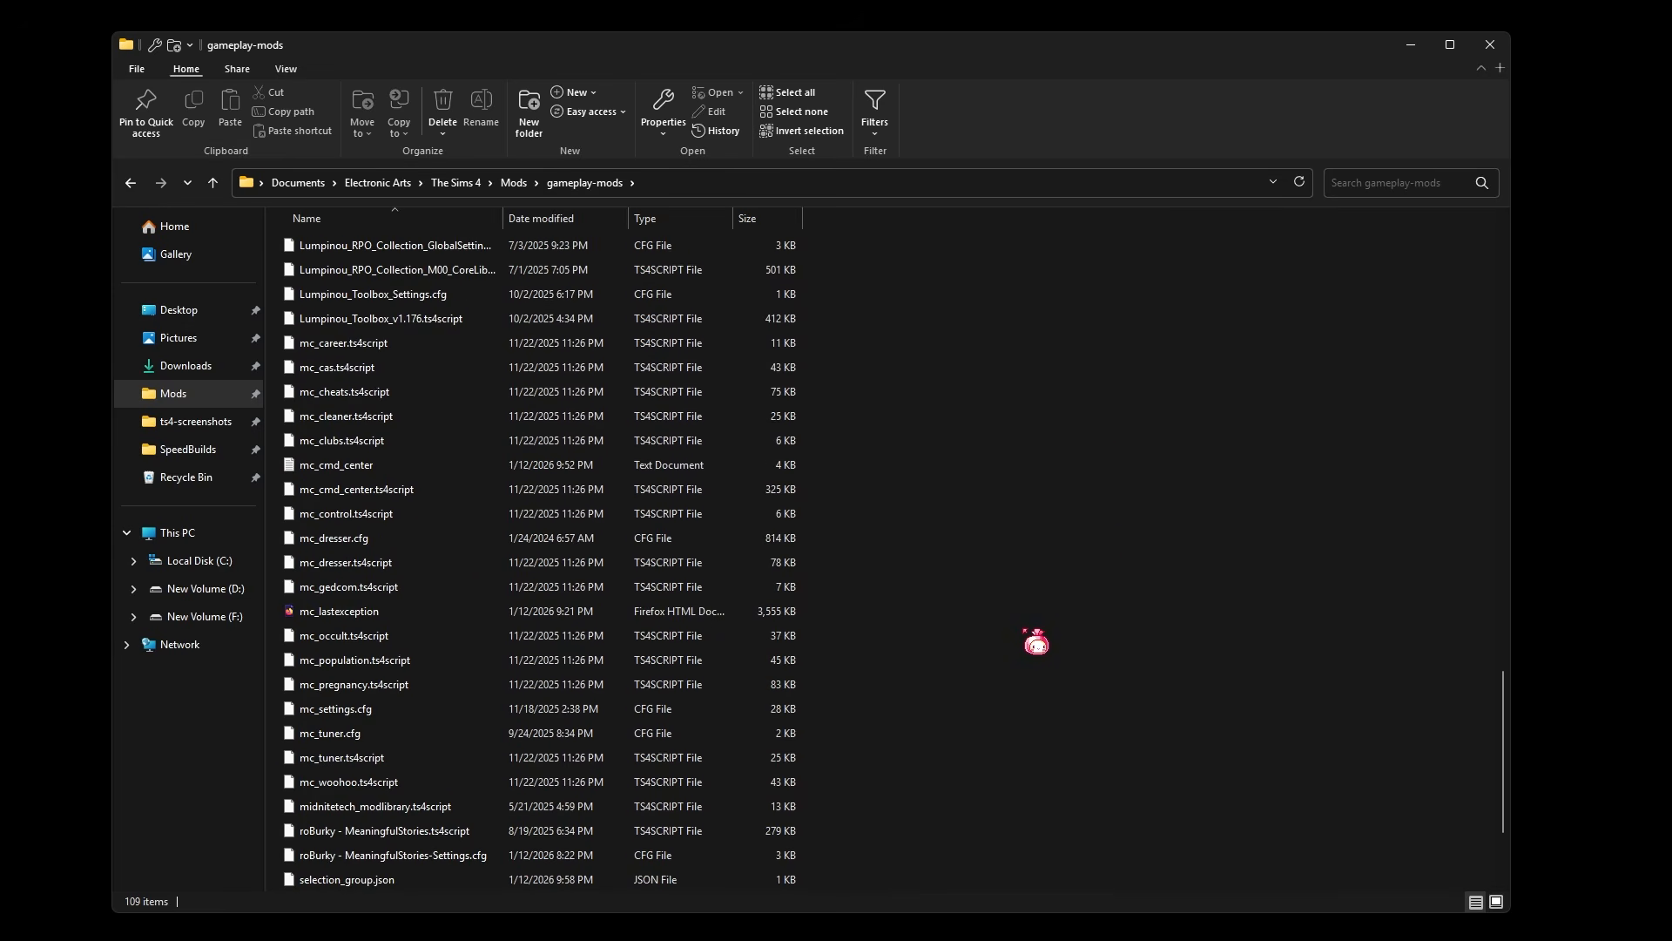
pyautogui.moveTo(1503, 701); pyautogui.dragTo(1483, 389)
pyautogui.moveTo(279, 541); pyautogui.dragTo(1024, 597)
pyautogui.click(1023, 598)
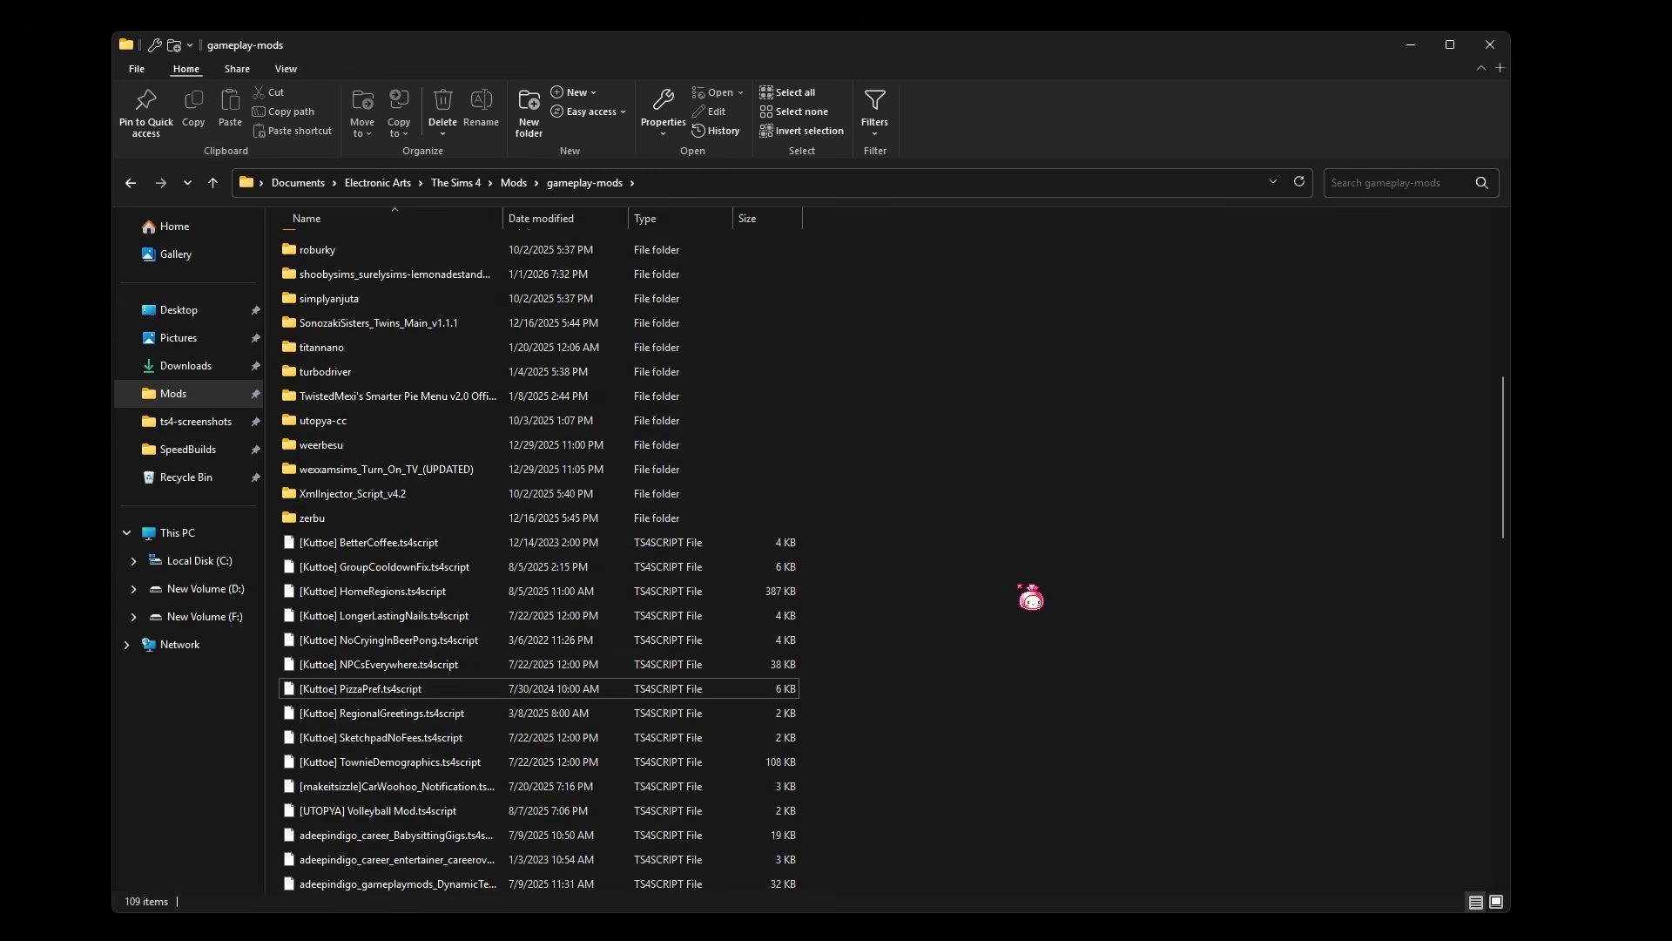
pyautogui.scroll(-7, 1028, 601)
pyautogui.moveTo(1503, 534); pyautogui.dragTo(1504, 440)
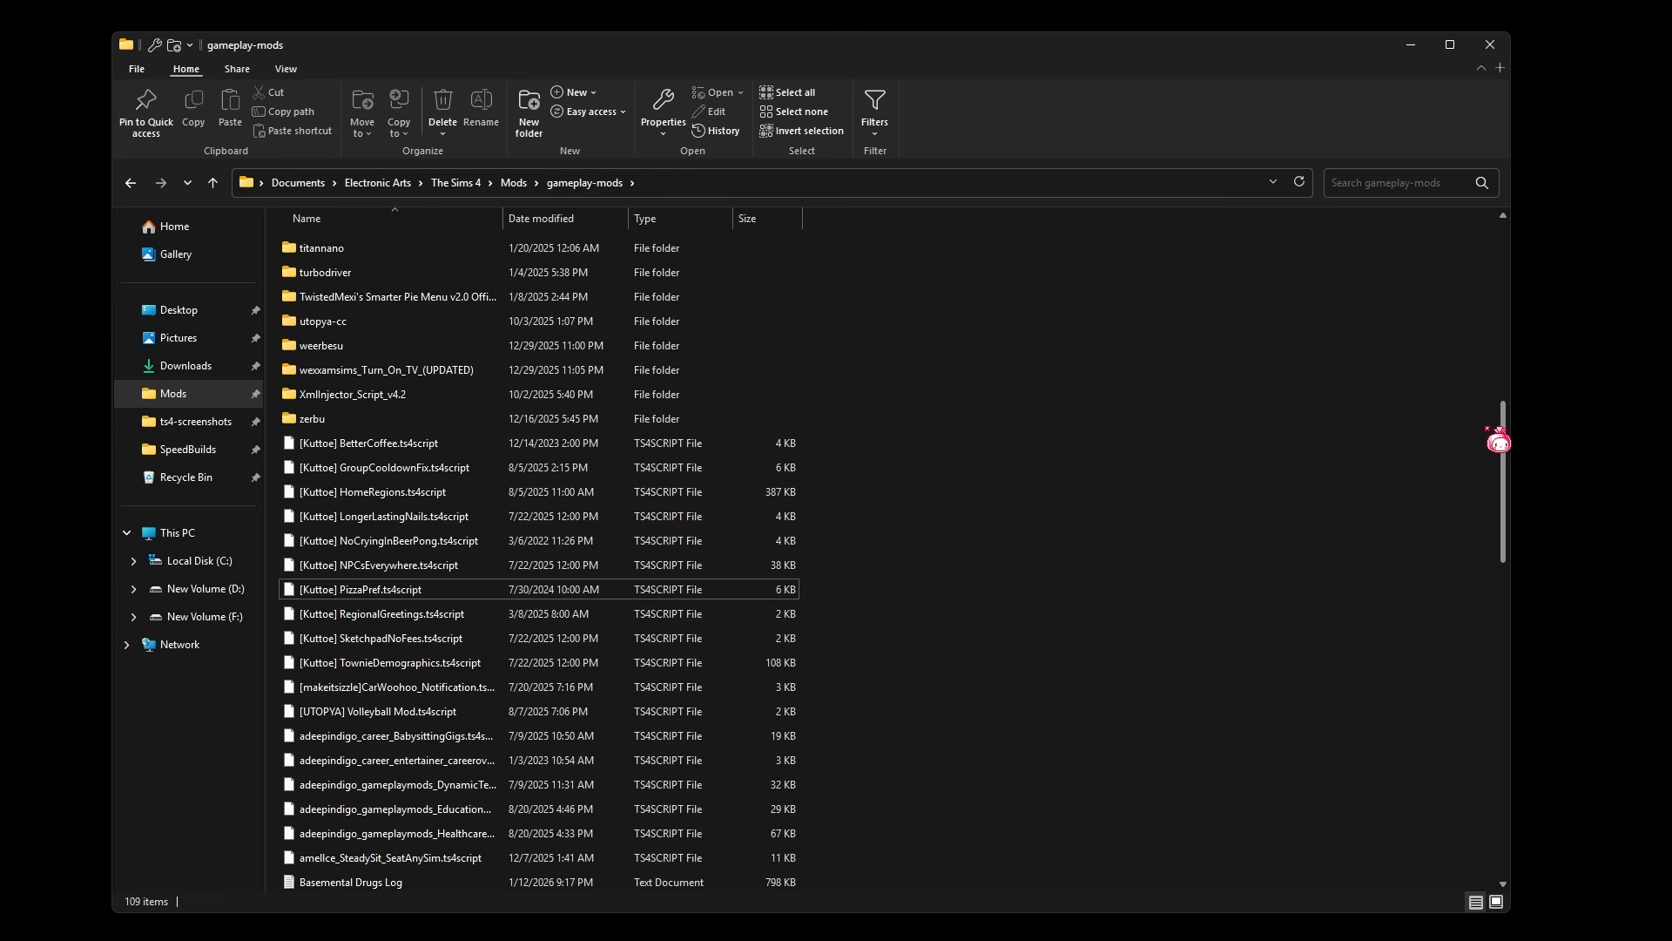
pyautogui.moveTo(869, 449); pyautogui.dragTo(653, 932)
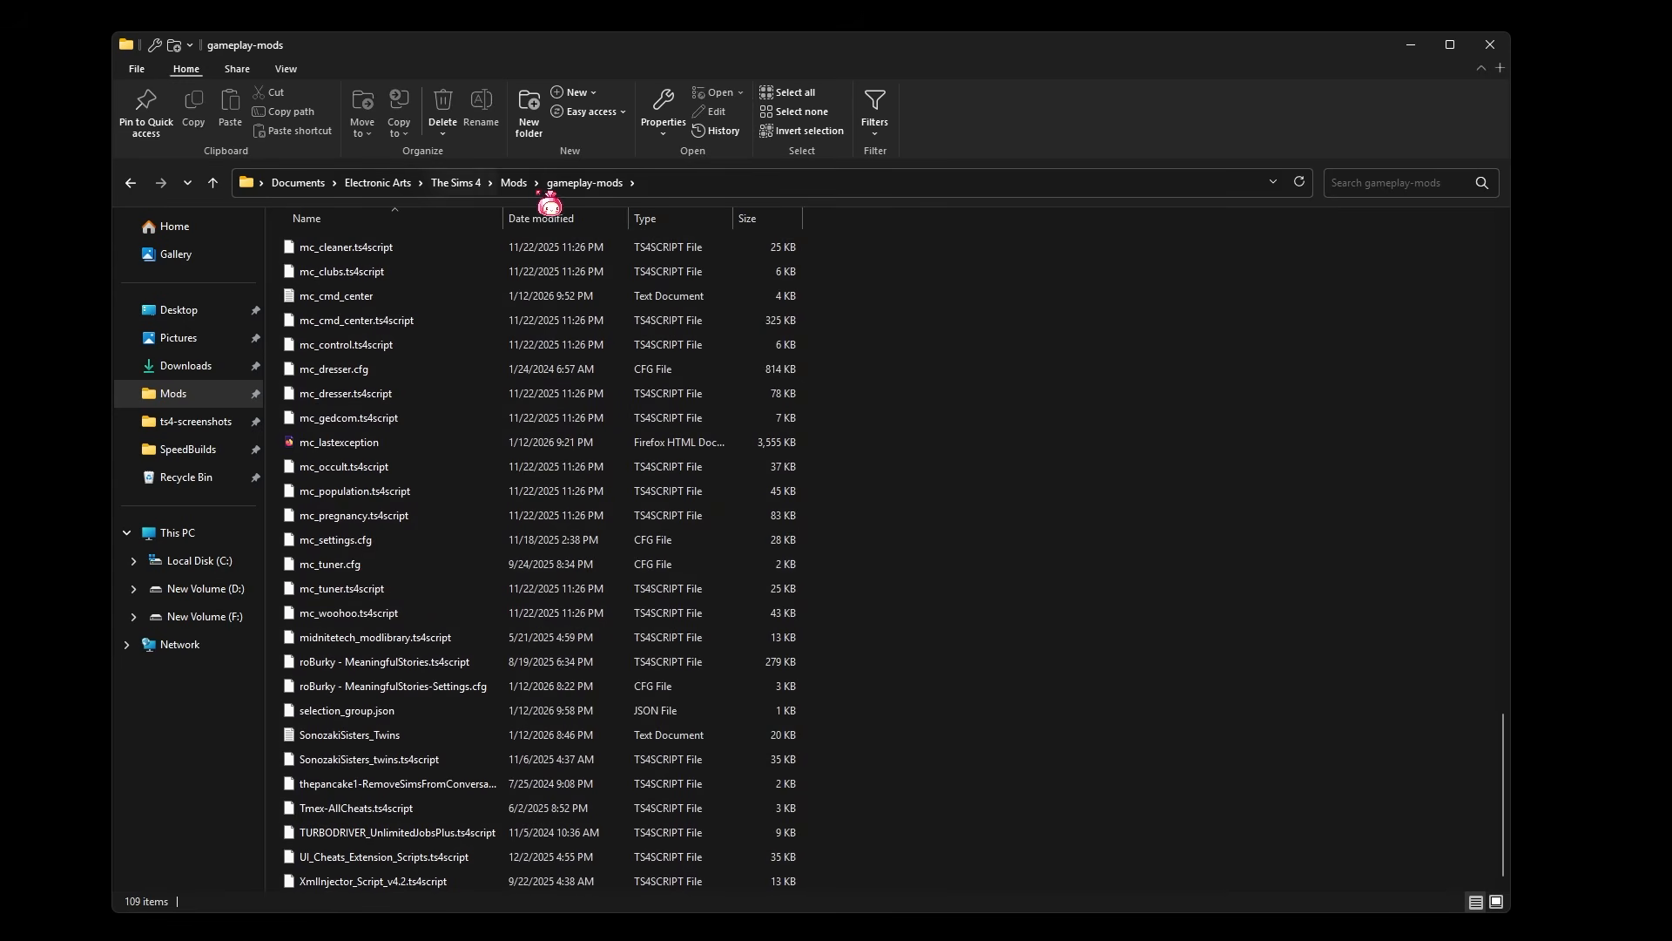
# - Go up to the Mods folder, reopen gameplay-mods, and review its full list of files
pyautogui.click(518, 184)
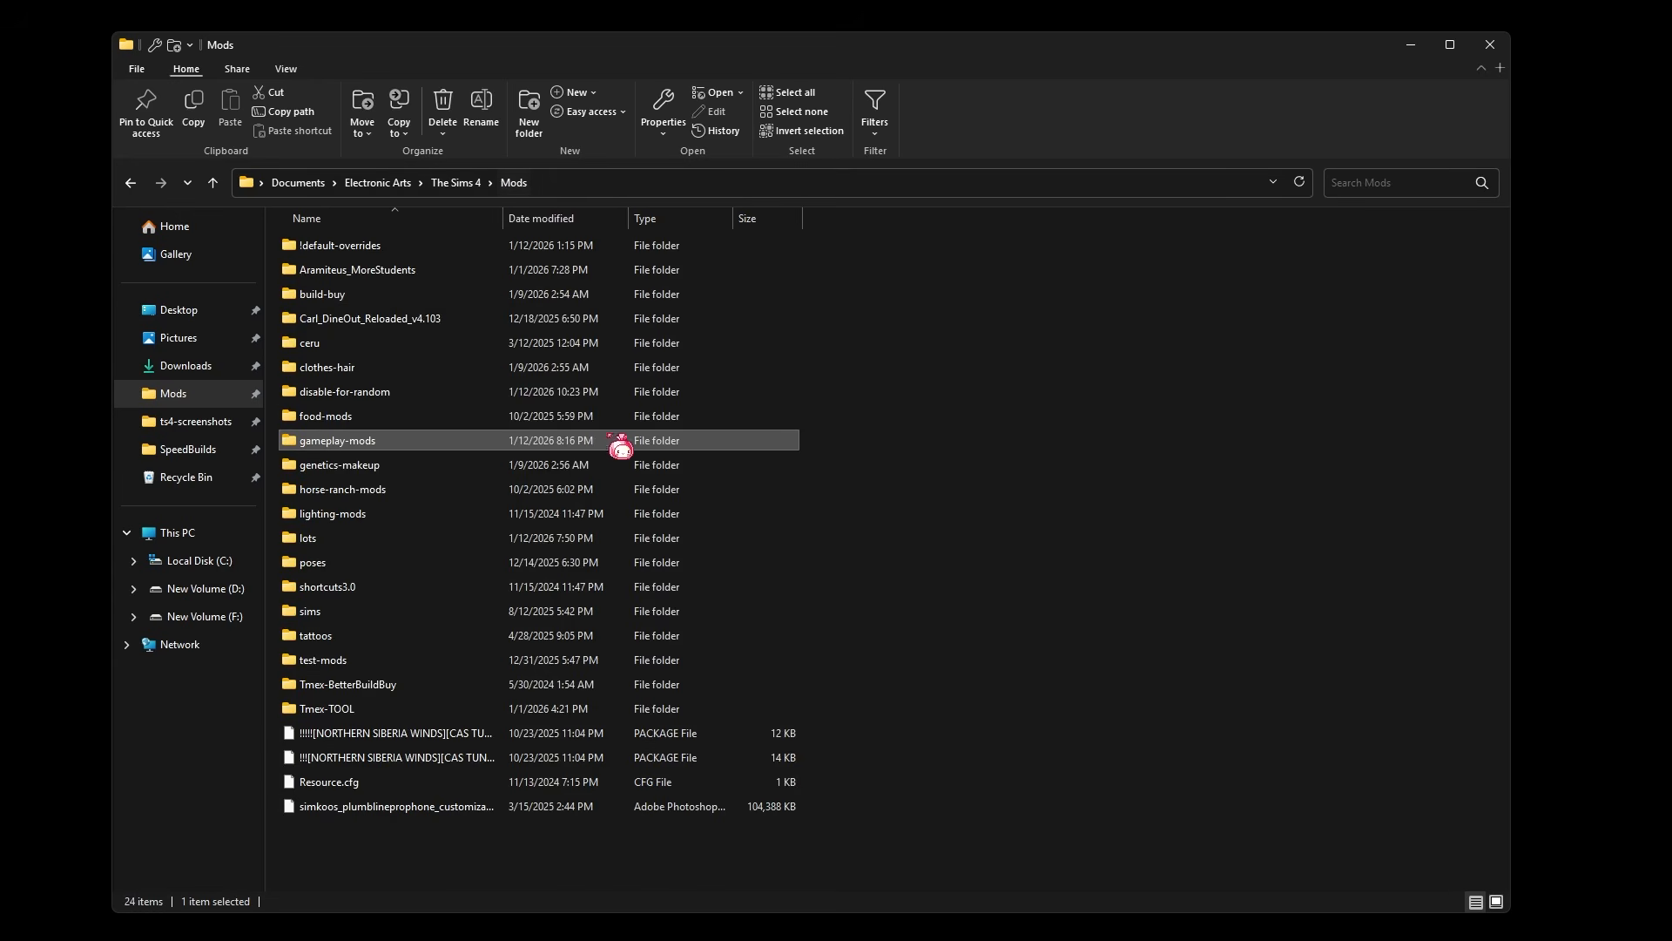
pyautogui.doubleClick(374, 442)
pyautogui.moveTo(1504, 287); pyautogui.dragTo(1490, 866)
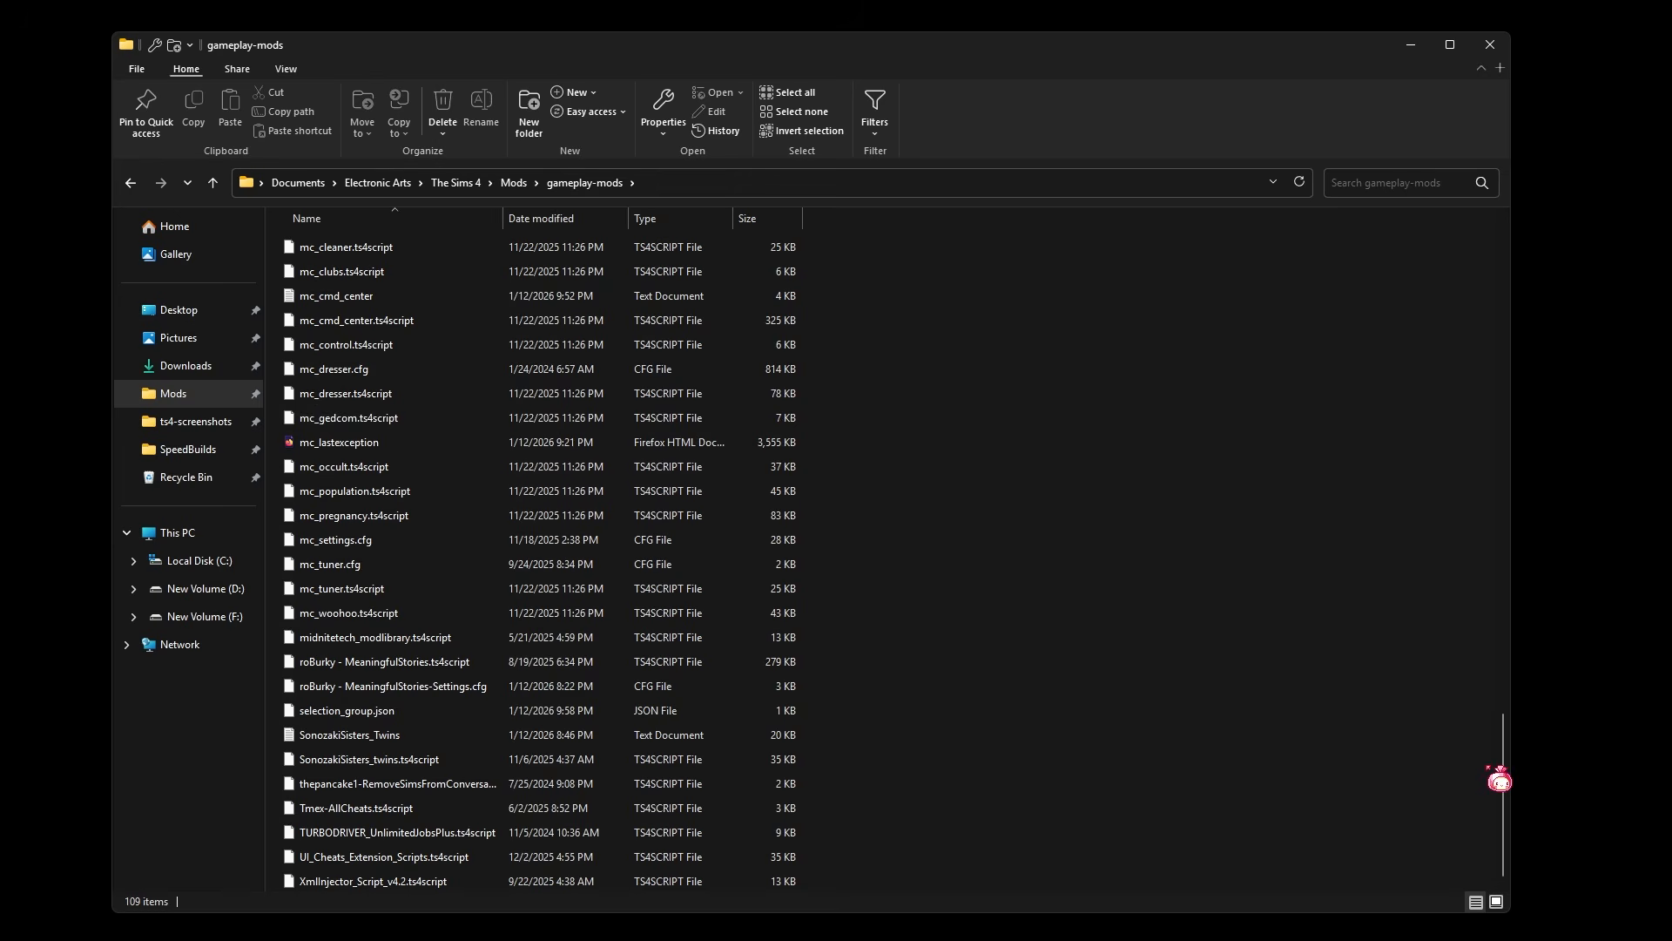
pyautogui.moveTo(1502, 771); pyautogui.dragTo(1448, 258)
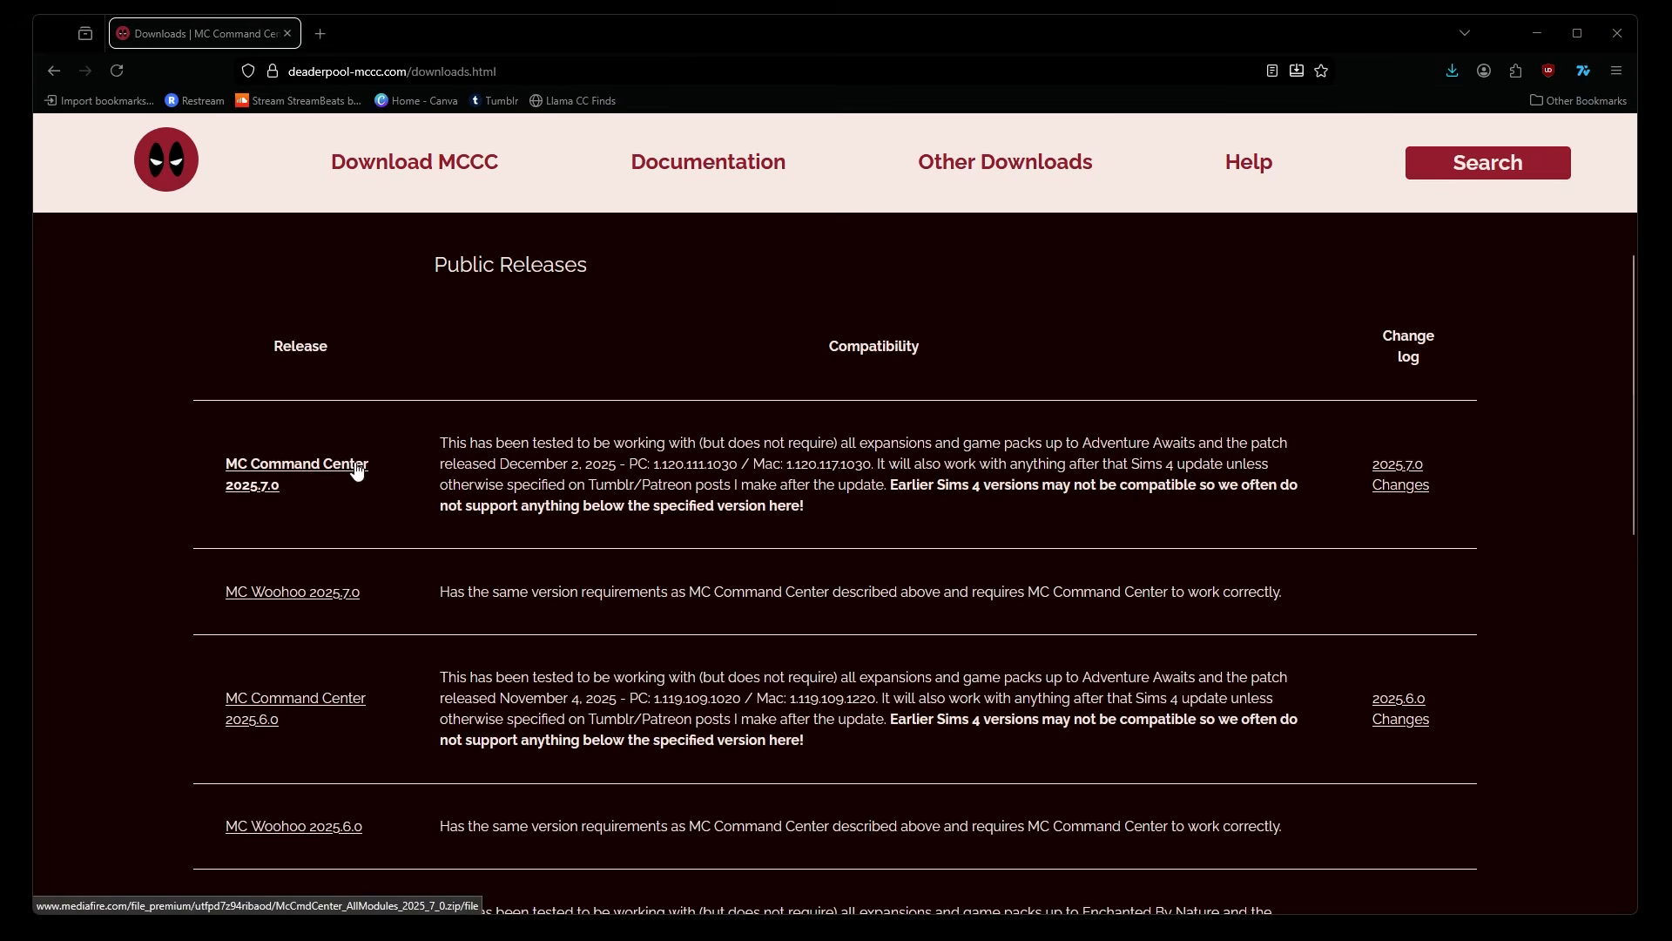
# - Download the MC Command Center 2025.7.0 release and save the McCmdCenter_AllModules_2025_7_0 ZIP archive in the Mods folder
pyautogui.click(276, 471)
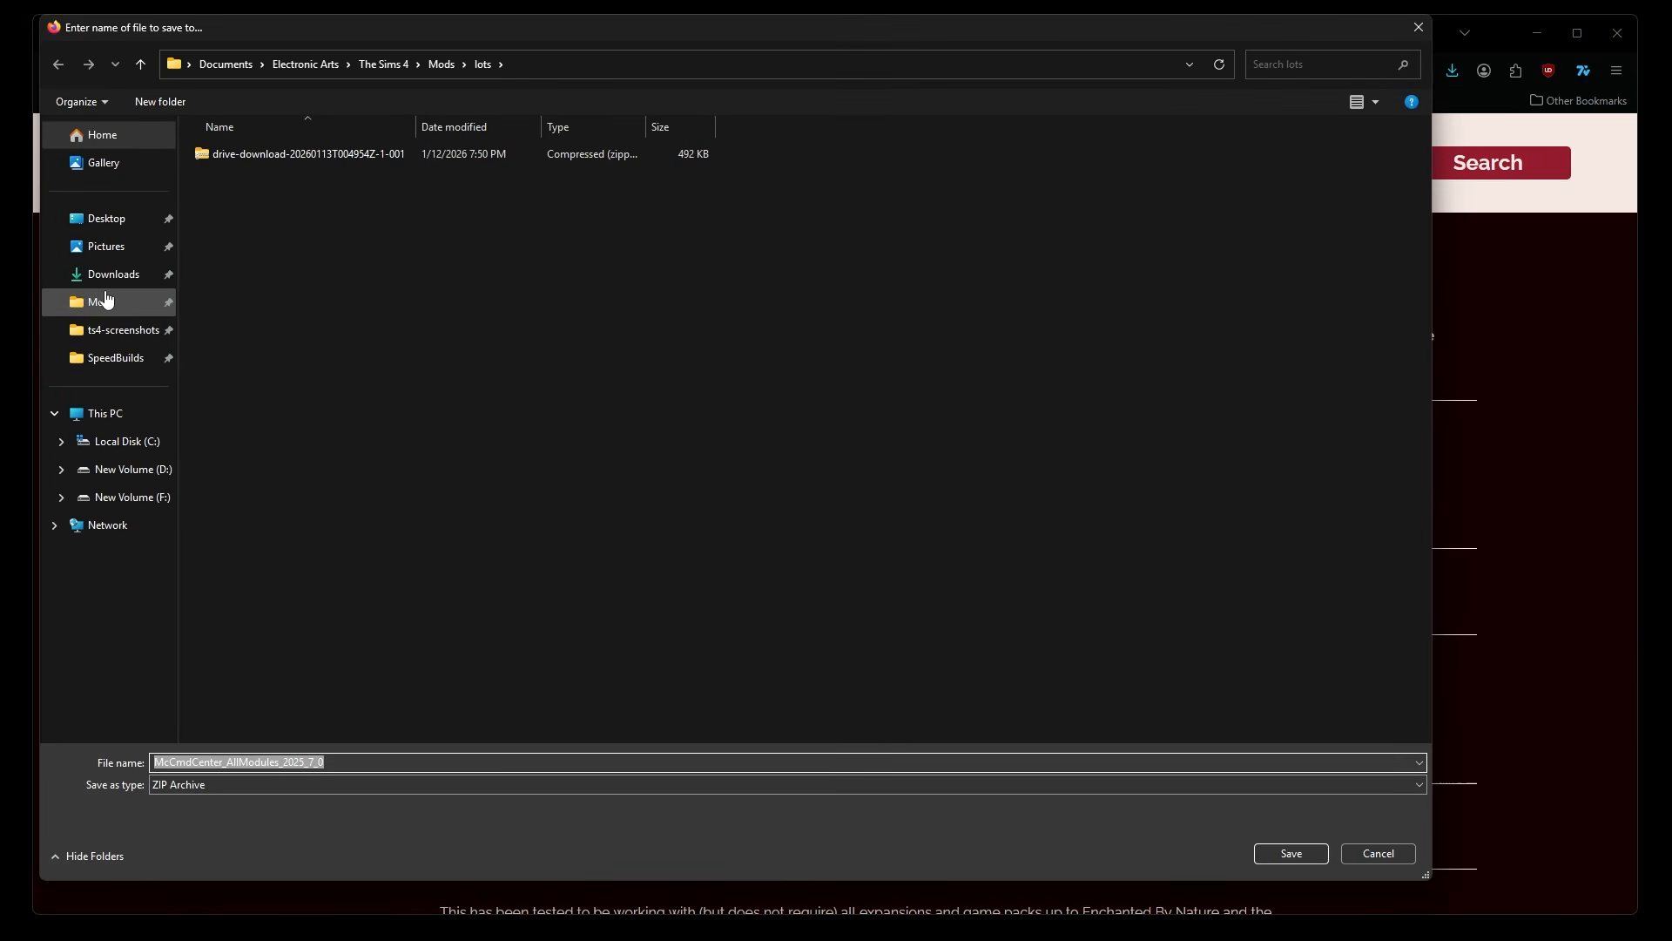
pyautogui.click(441, 64)
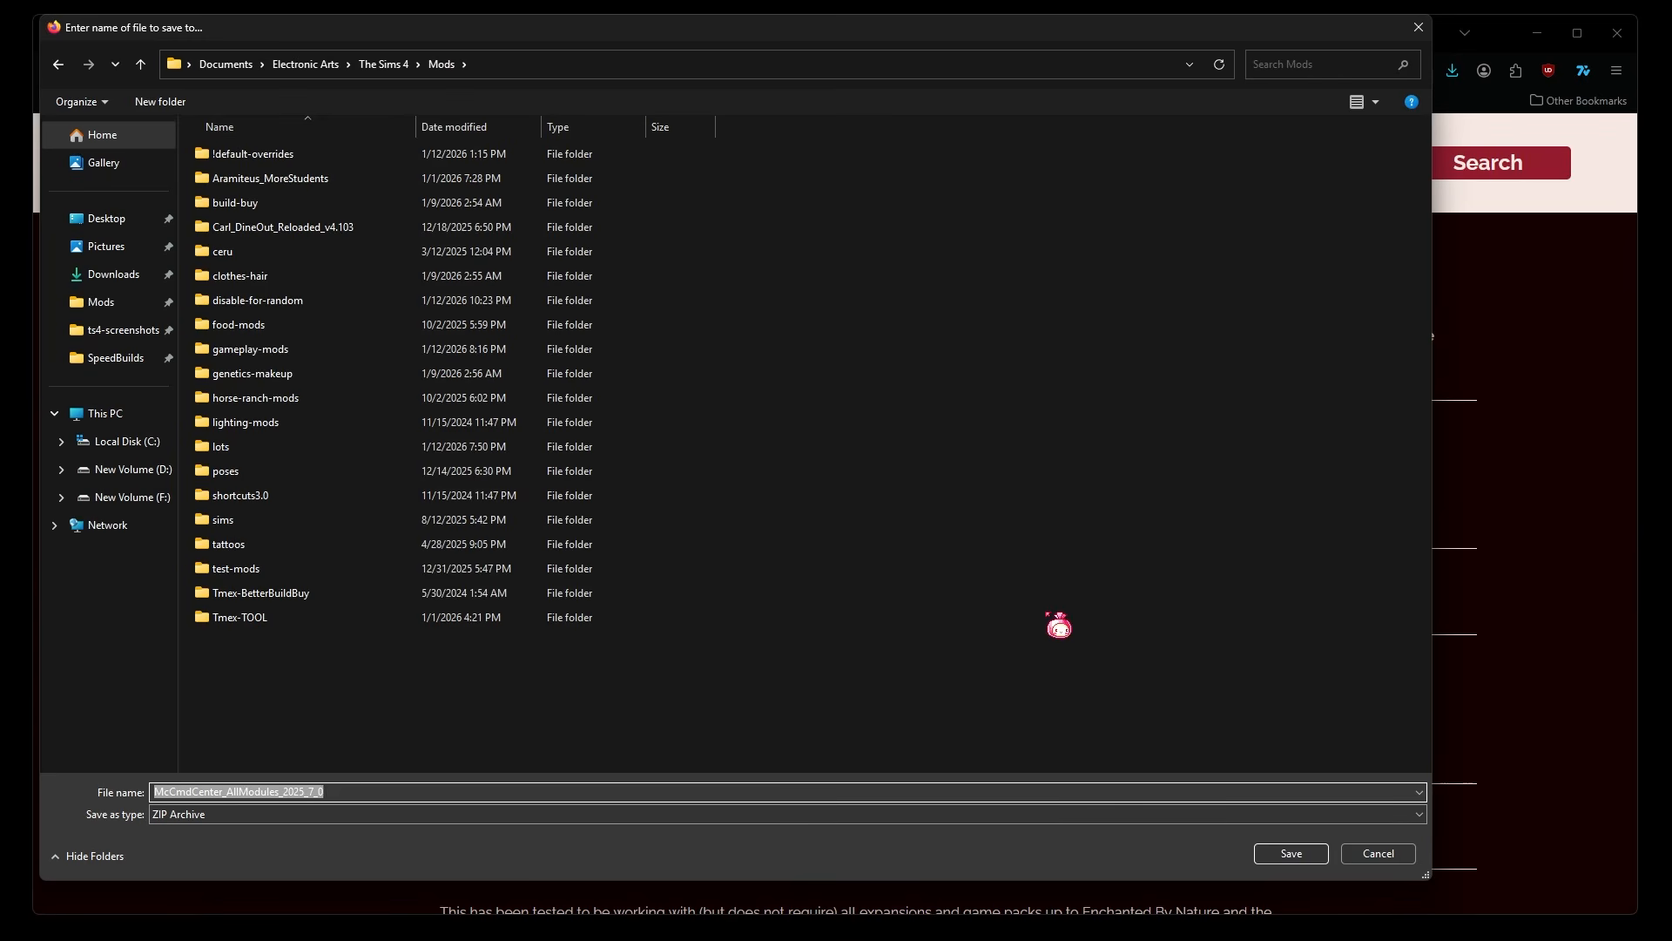
pyautogui.click(1292, 853)
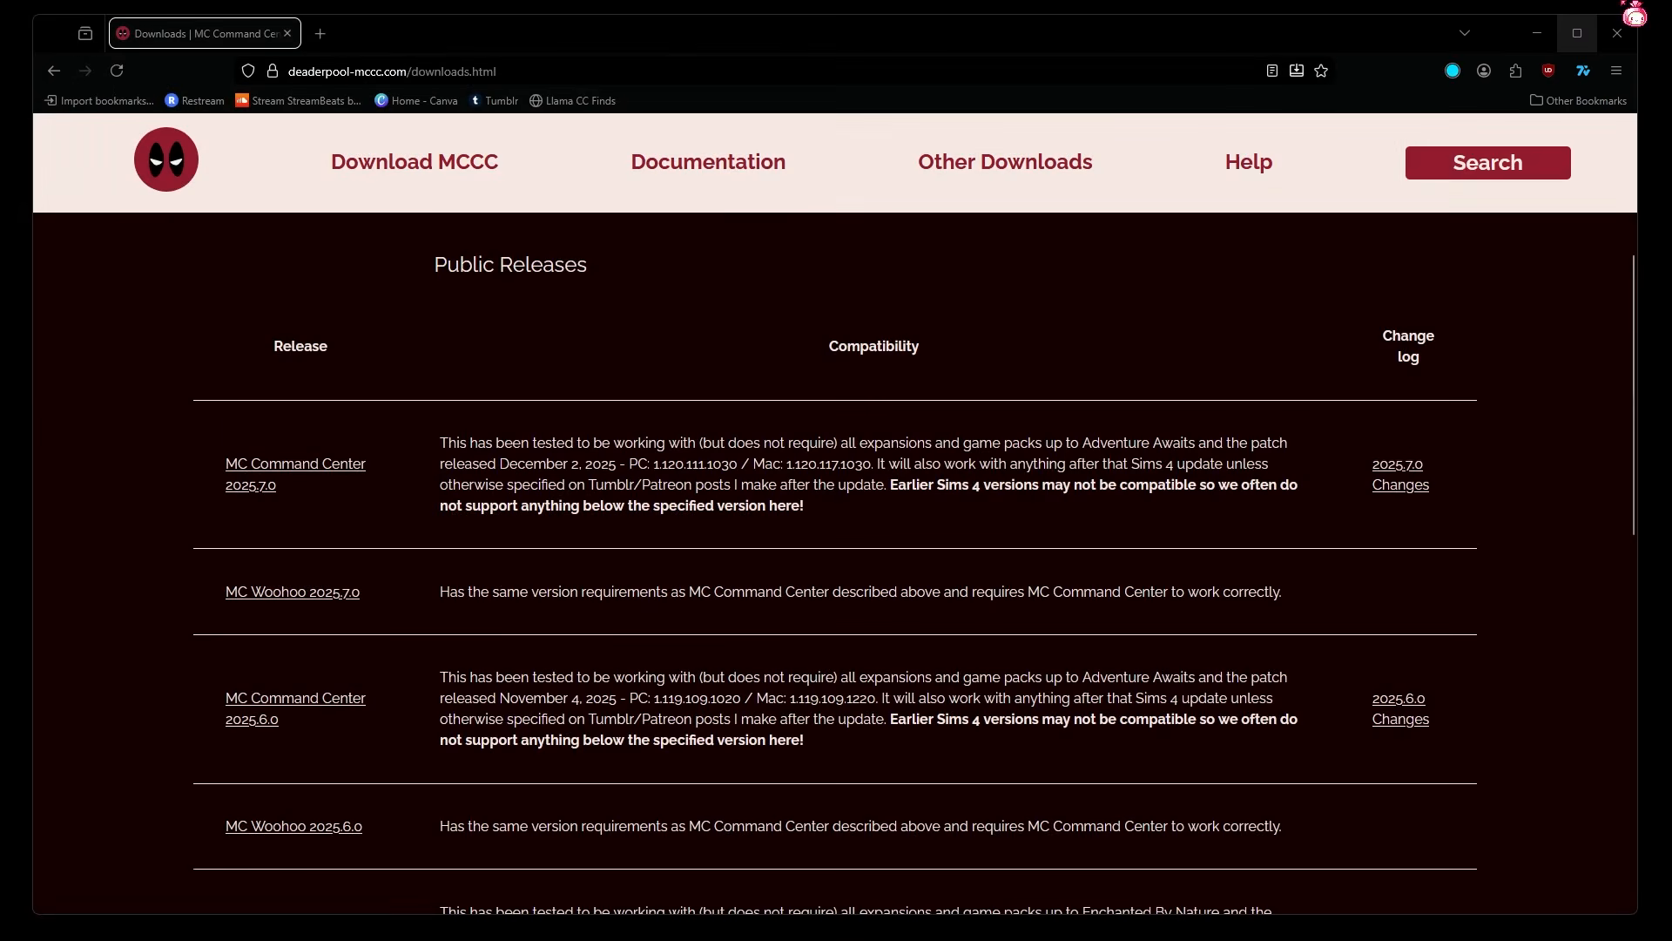
# - Open the browser settings, search for "downloads", and examine the "Always ask you where to save files" option
pyautogui.click(1617, 69)
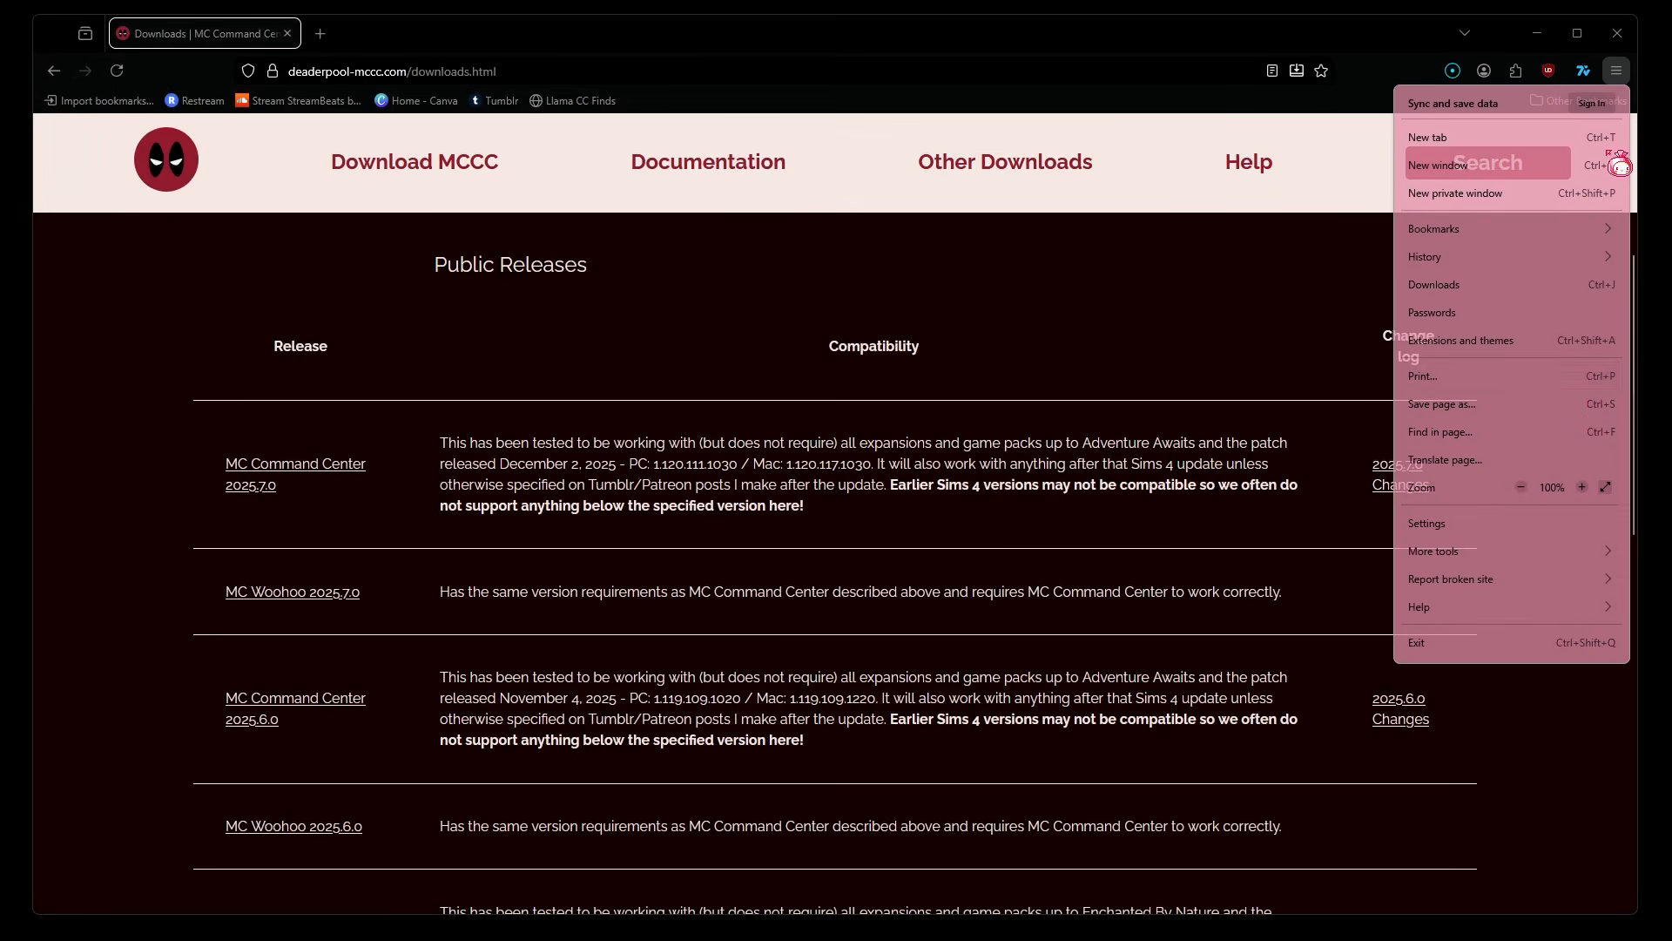
pyautogui.click(1569, 526)
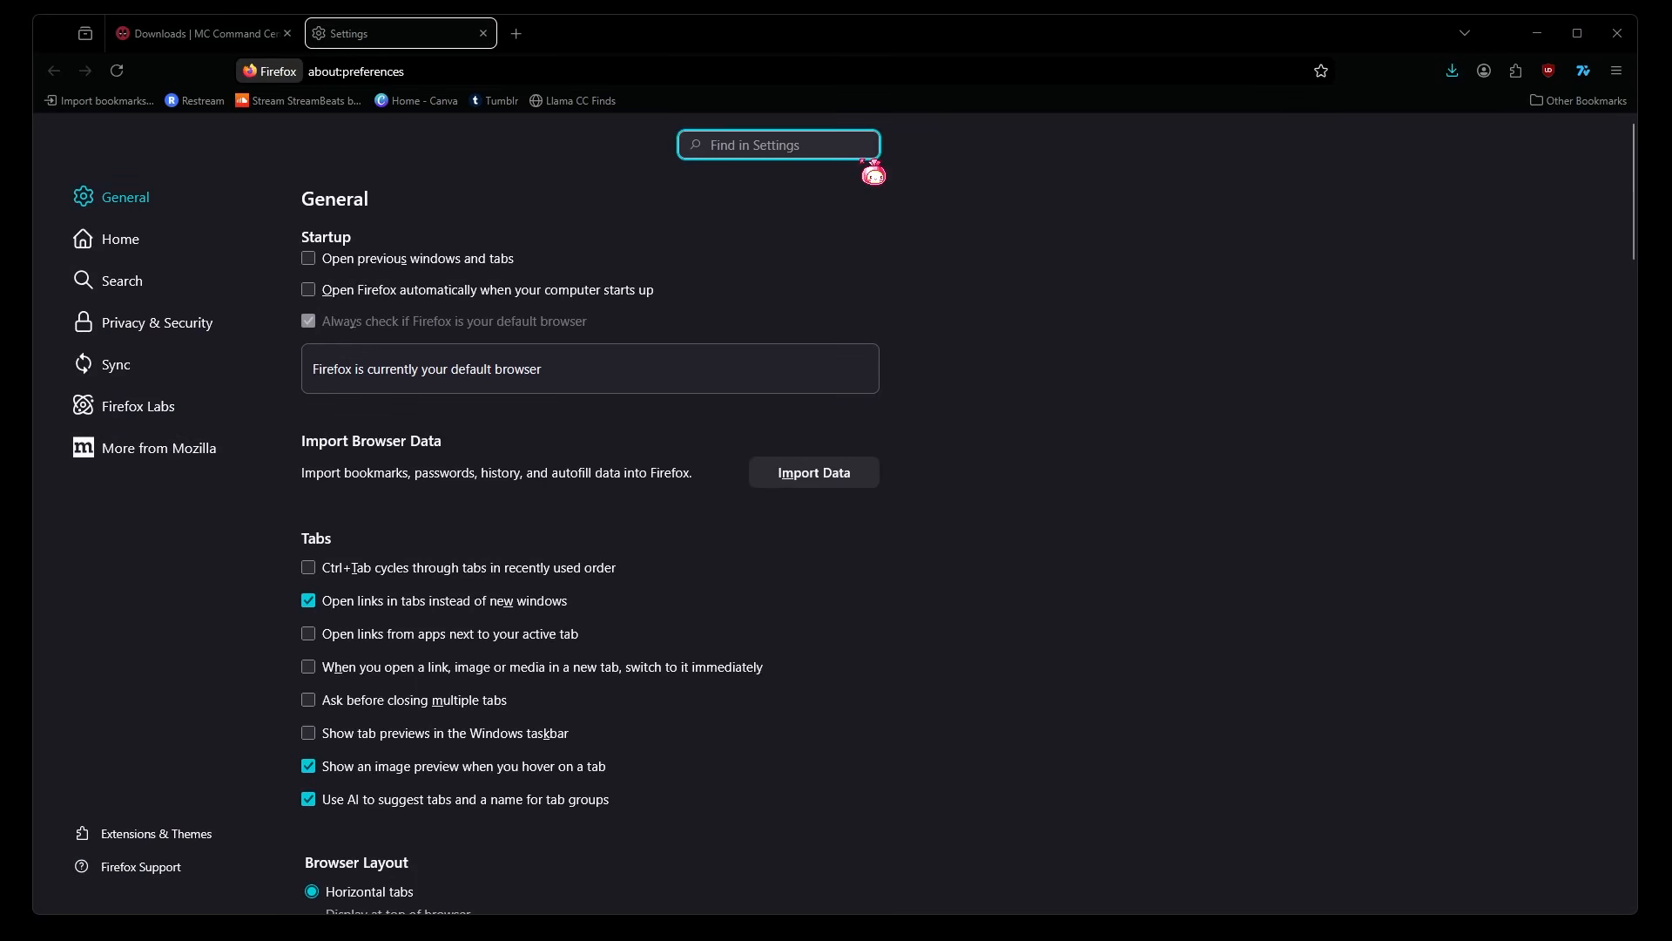
pyautogui.write('diwbk=')
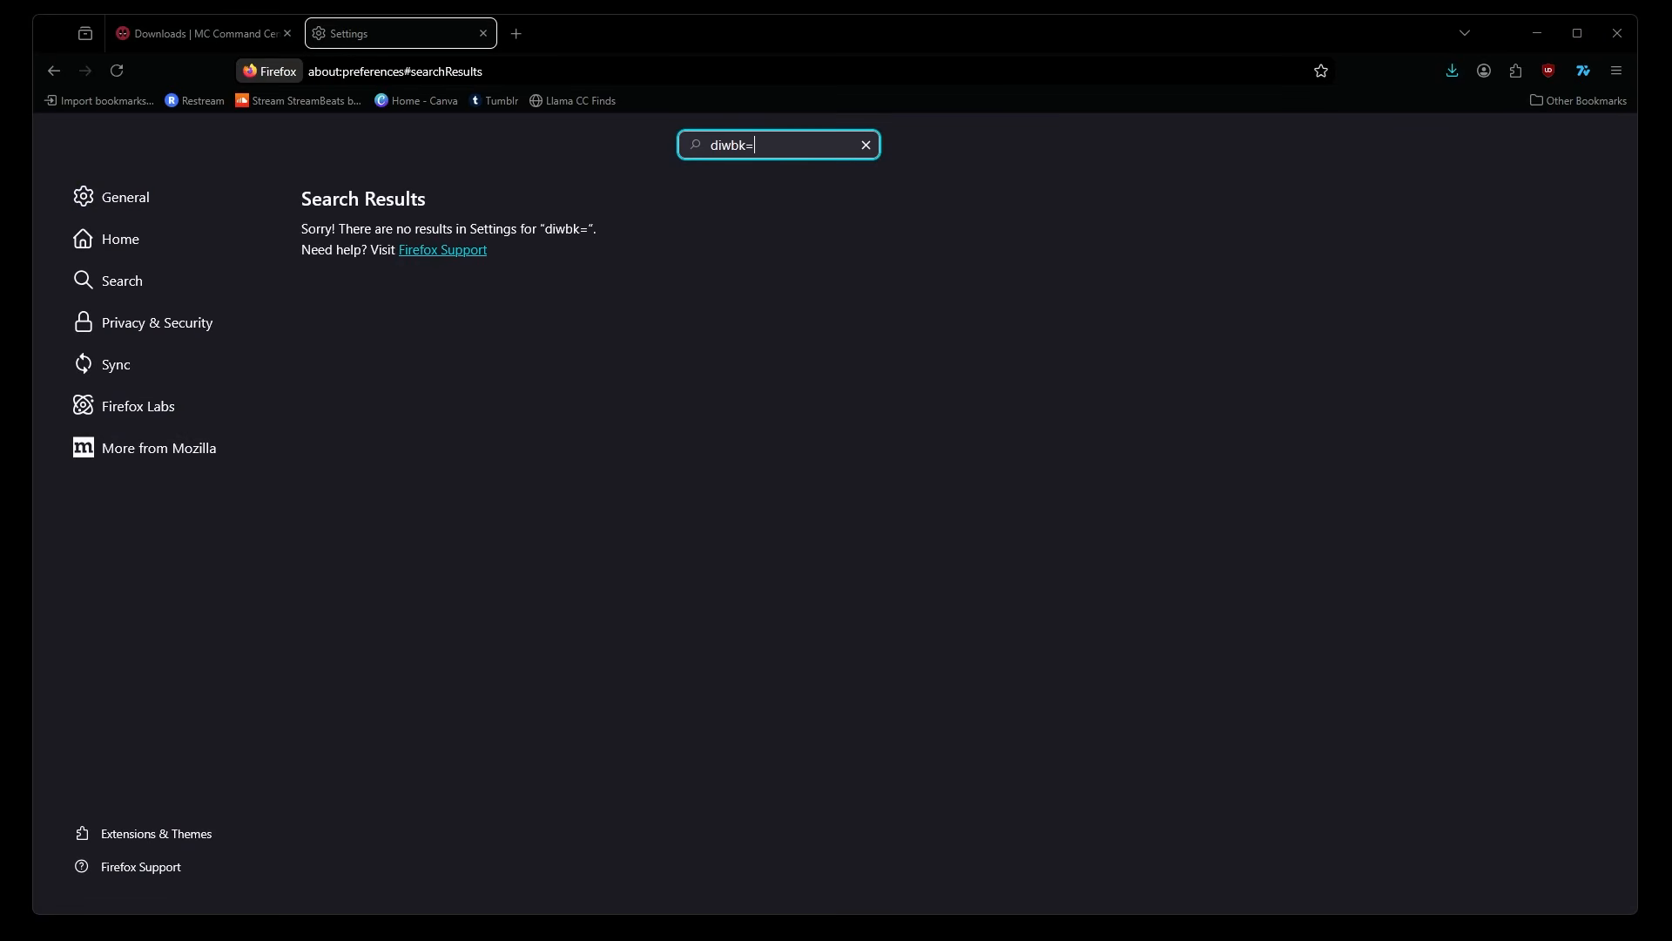
pyautogui.press('BackSpace')
pyautogui.press('BackSpace')
pyautogui.press('BackSpace')
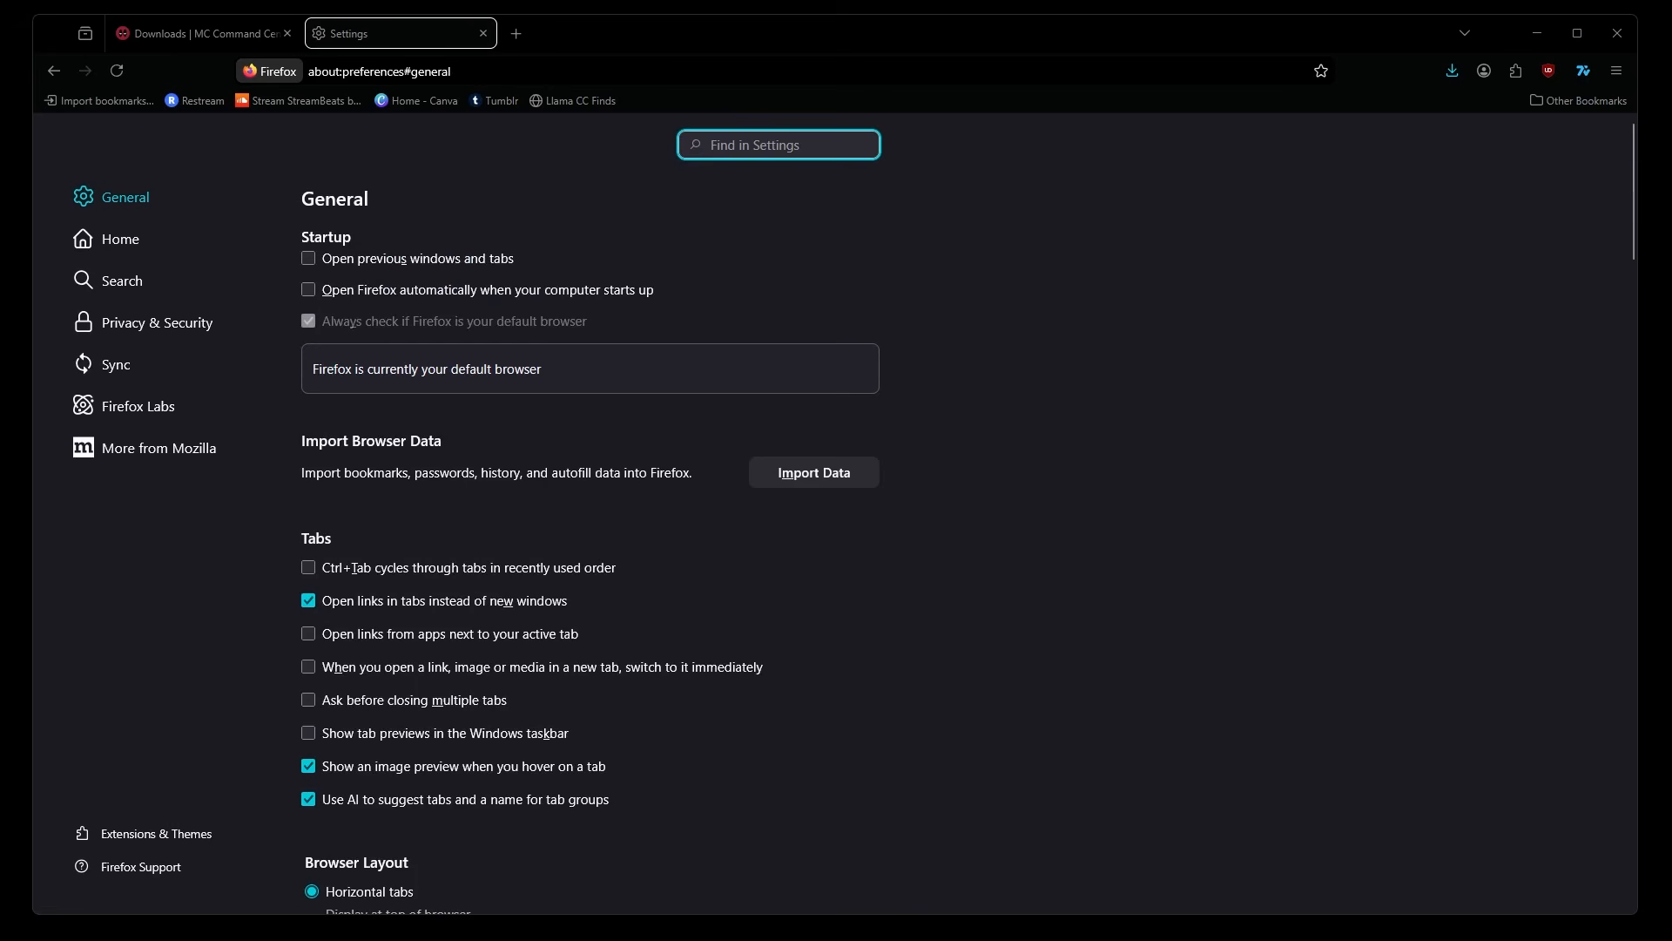
pyautogui.write('downloa')
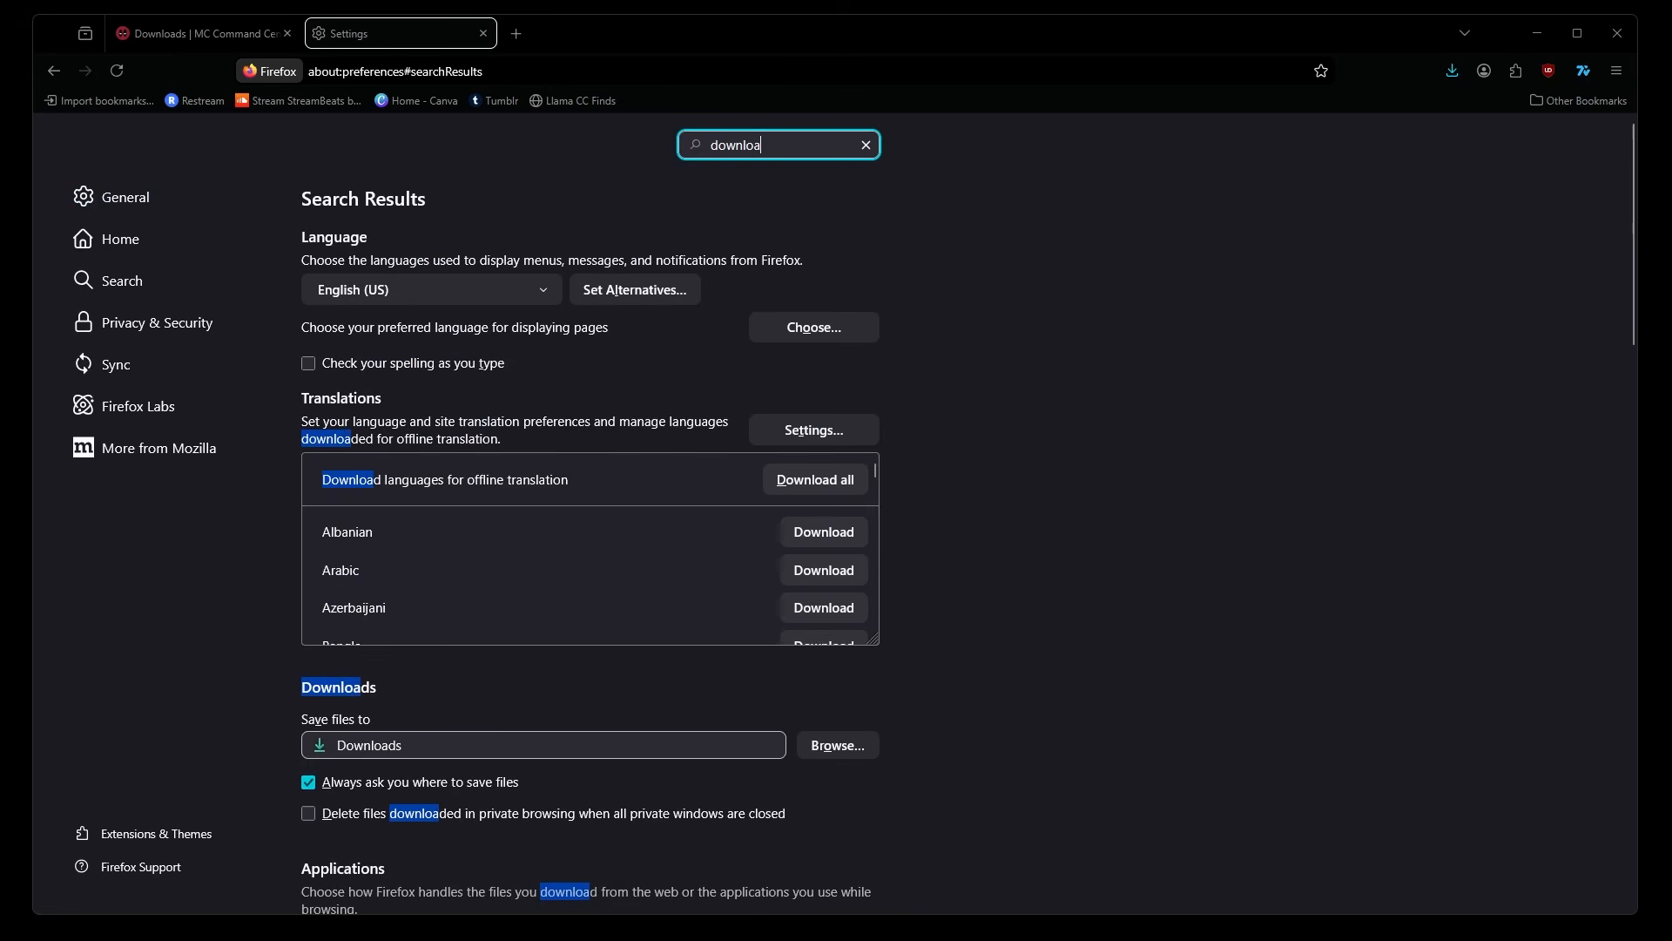
pyautogui.write('ds')
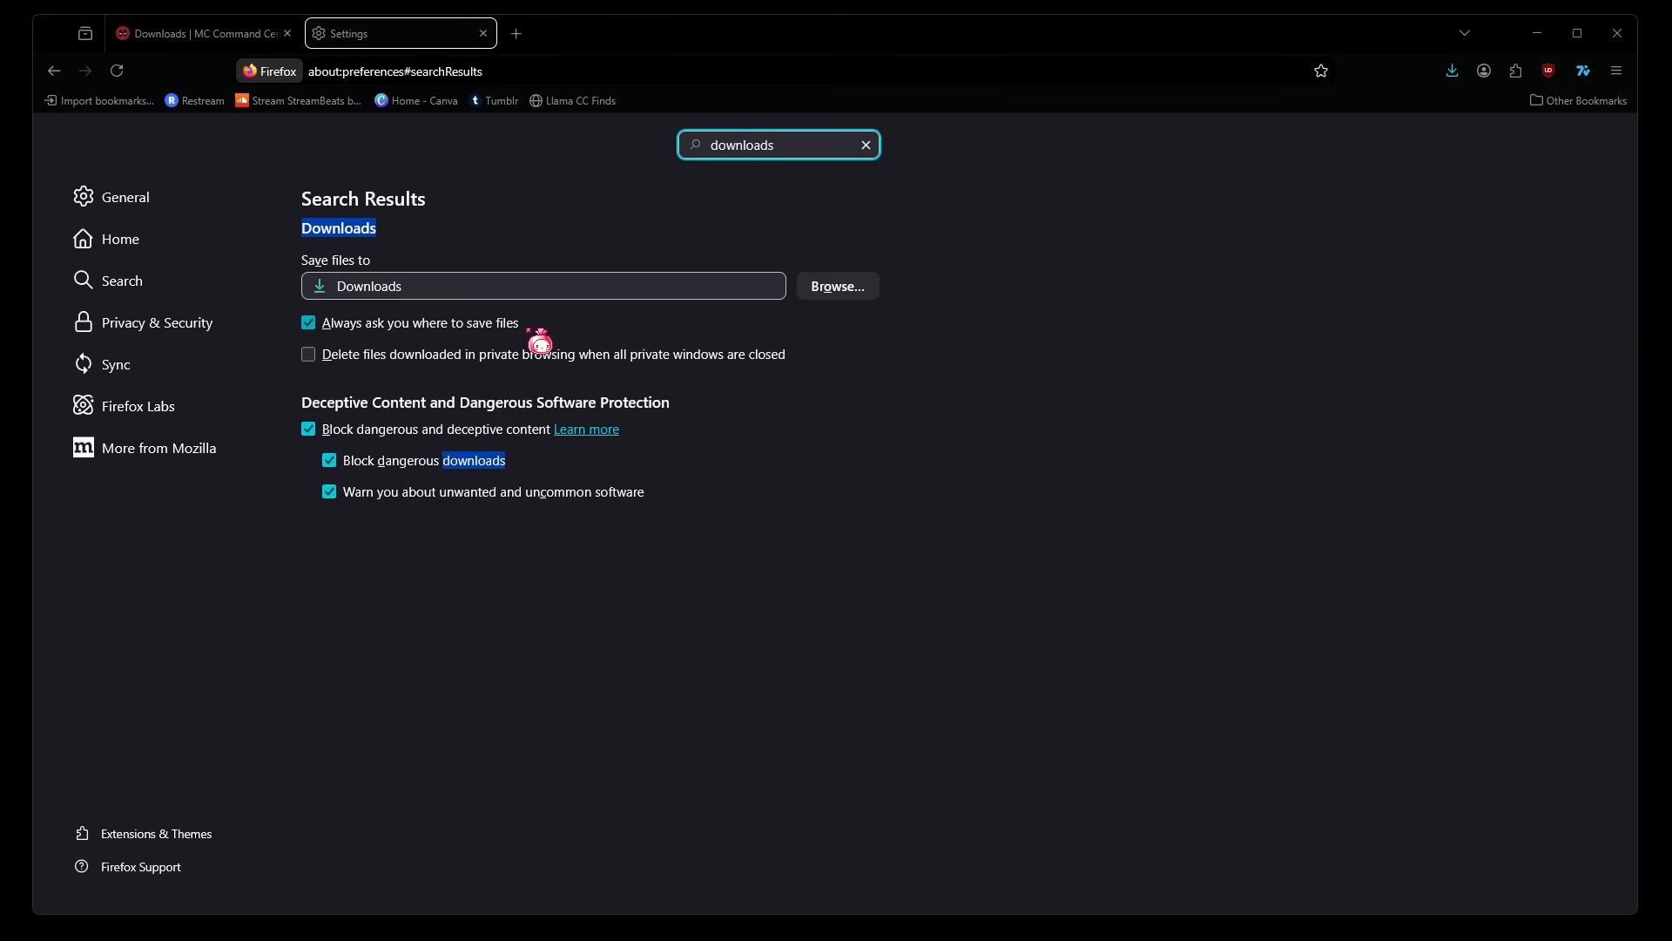
pyautogui.moveTo(294, 322); pyautogui.dragTo(664, 339)
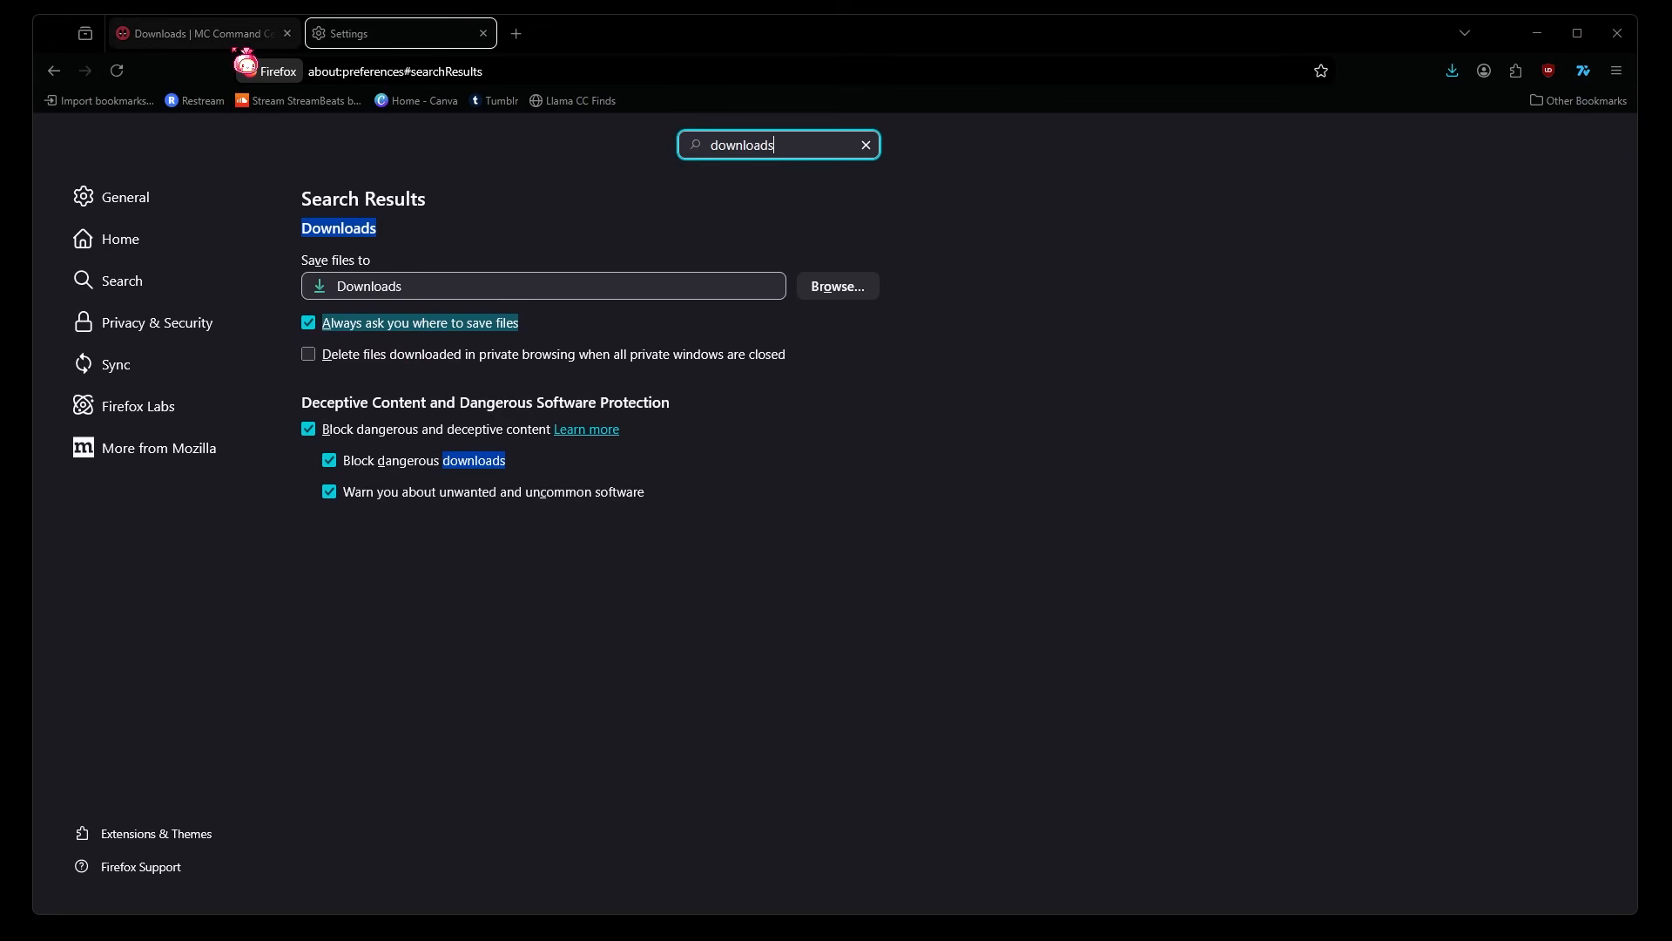
# - Switch to File Explorer and move the McCmdCenter_AllModules_2025_7_0 archive from Mods into the mccc subfolder of gameplay-mods
pyautogui.hotkey('alt', 'Tab')
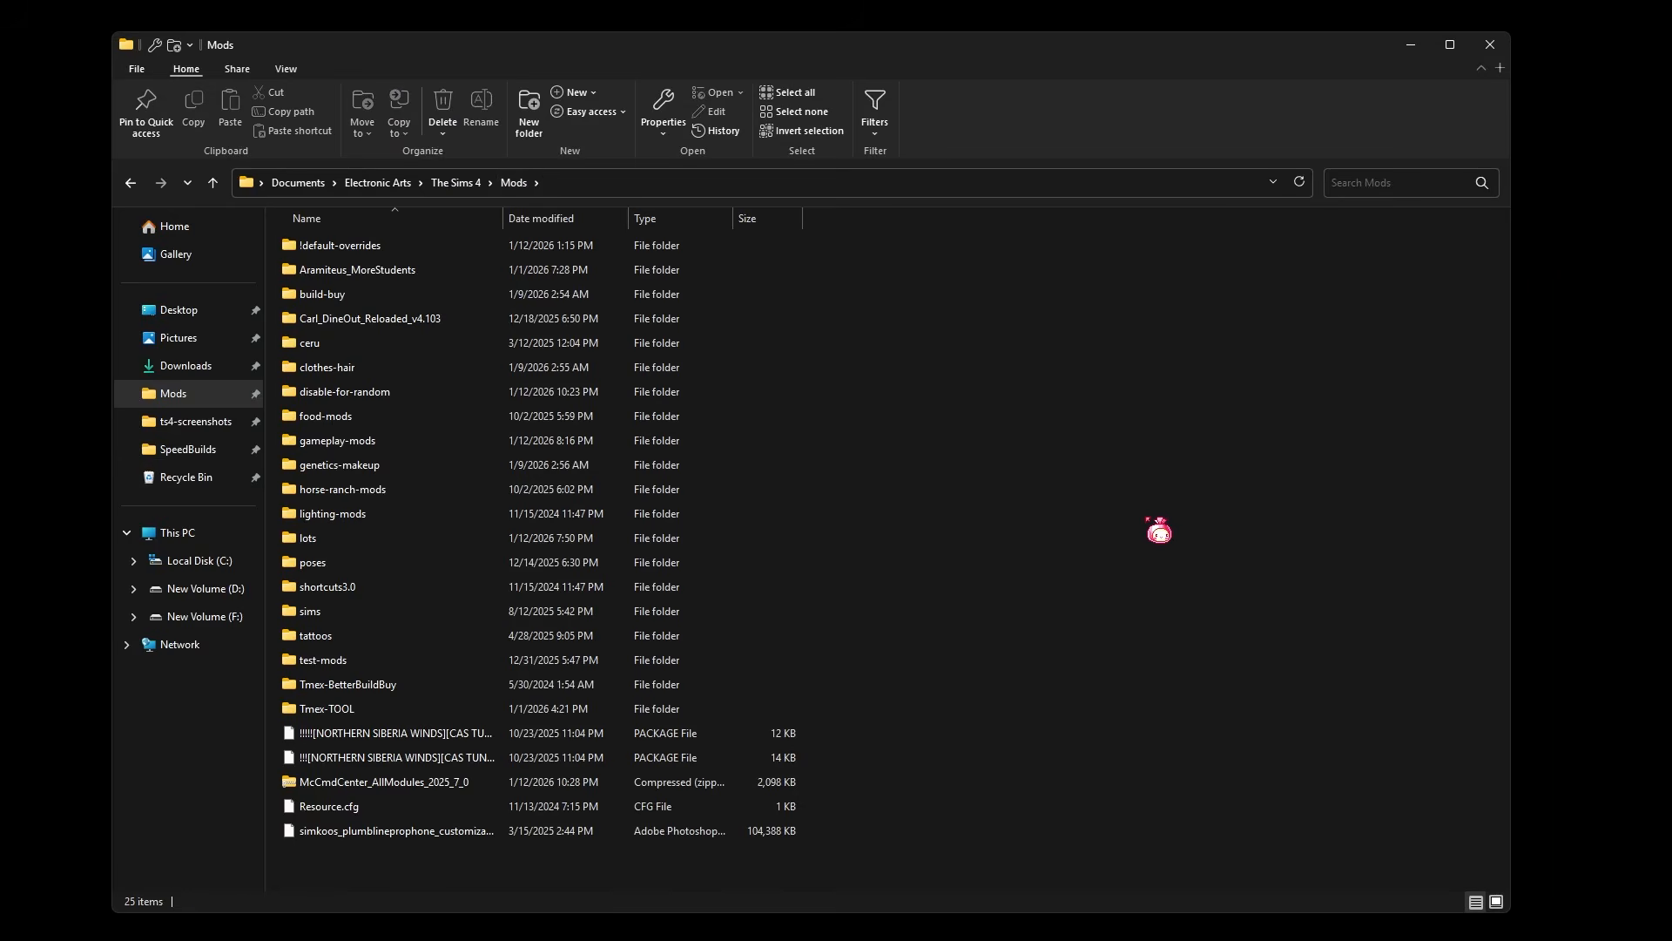
pyautogui.click(547, 786)
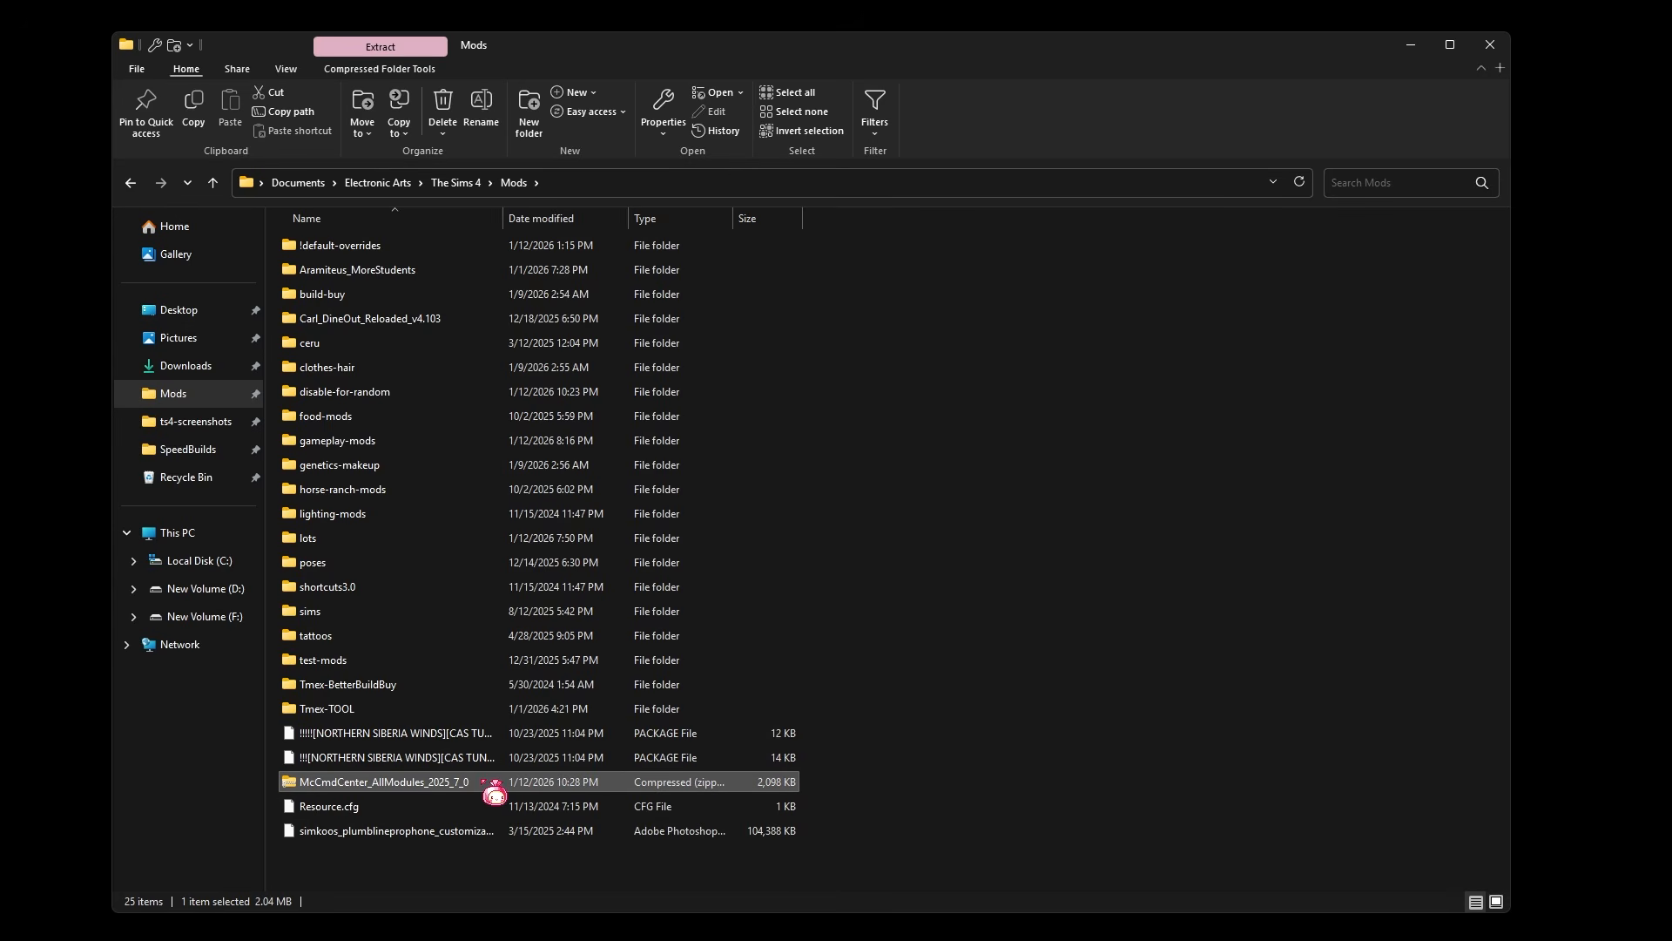
pyautogui.moveTo(490, 786)
pyautogui.mouseDown()
pyautogui.moveTo(485, 474)
pyautogui.moveTo(485, 787)
pyautogui.mouseUp()
pyautogui.click(364, 126)
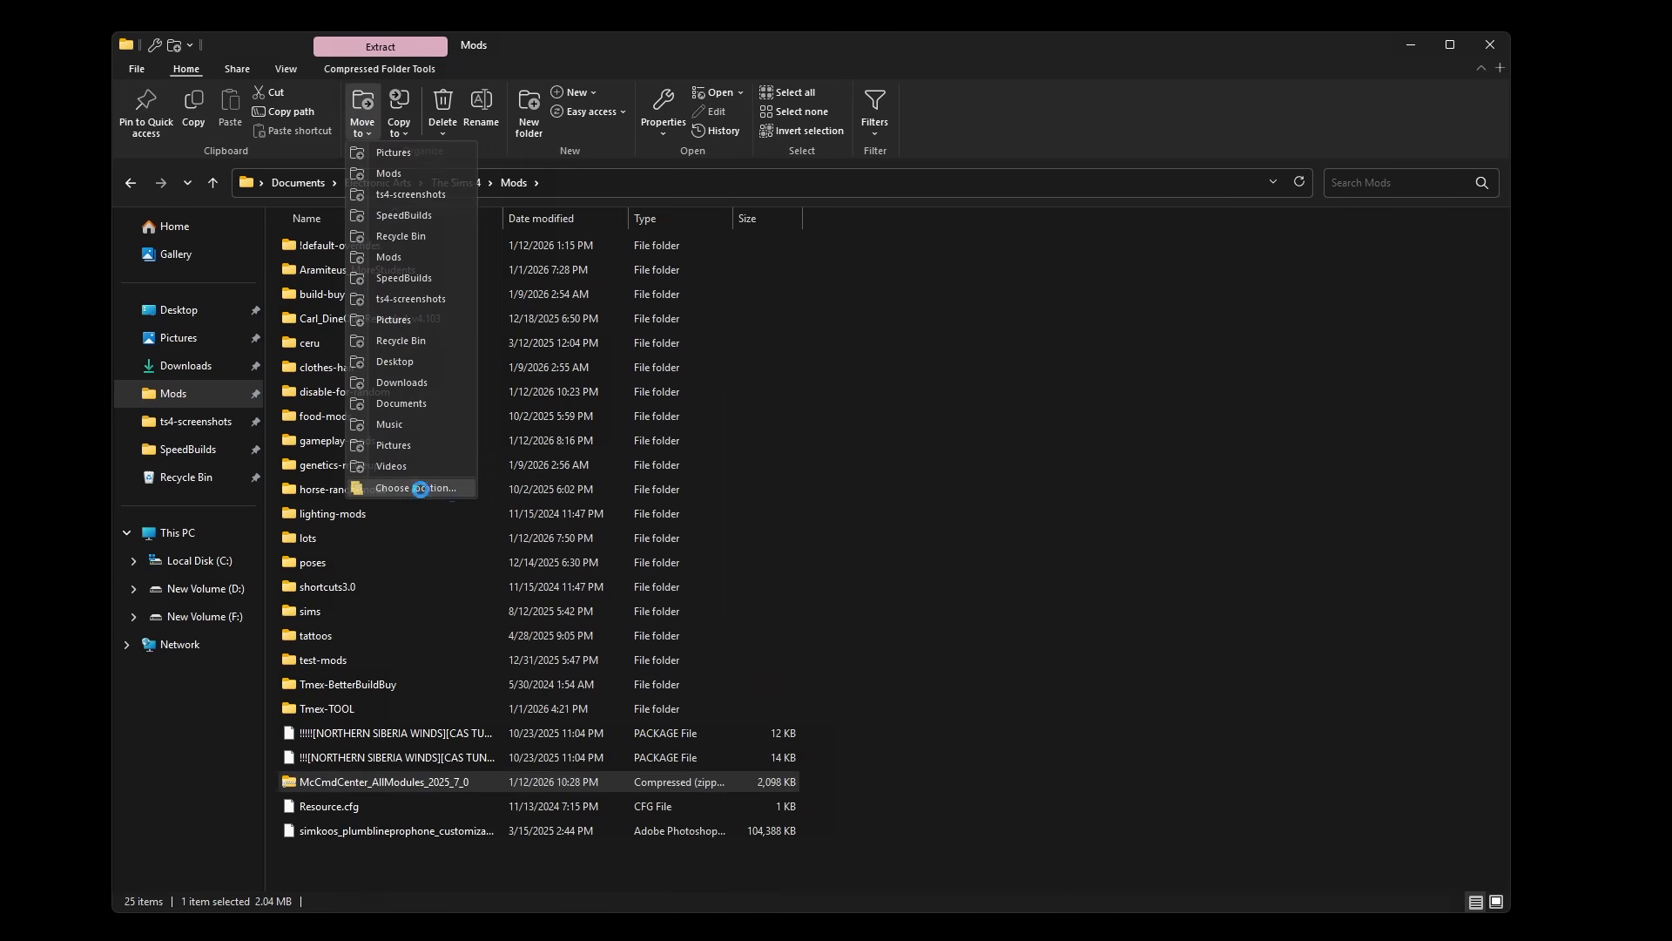
pyautogui.click(416, 488)
pyautogui.scroll(-4, 931, 699)
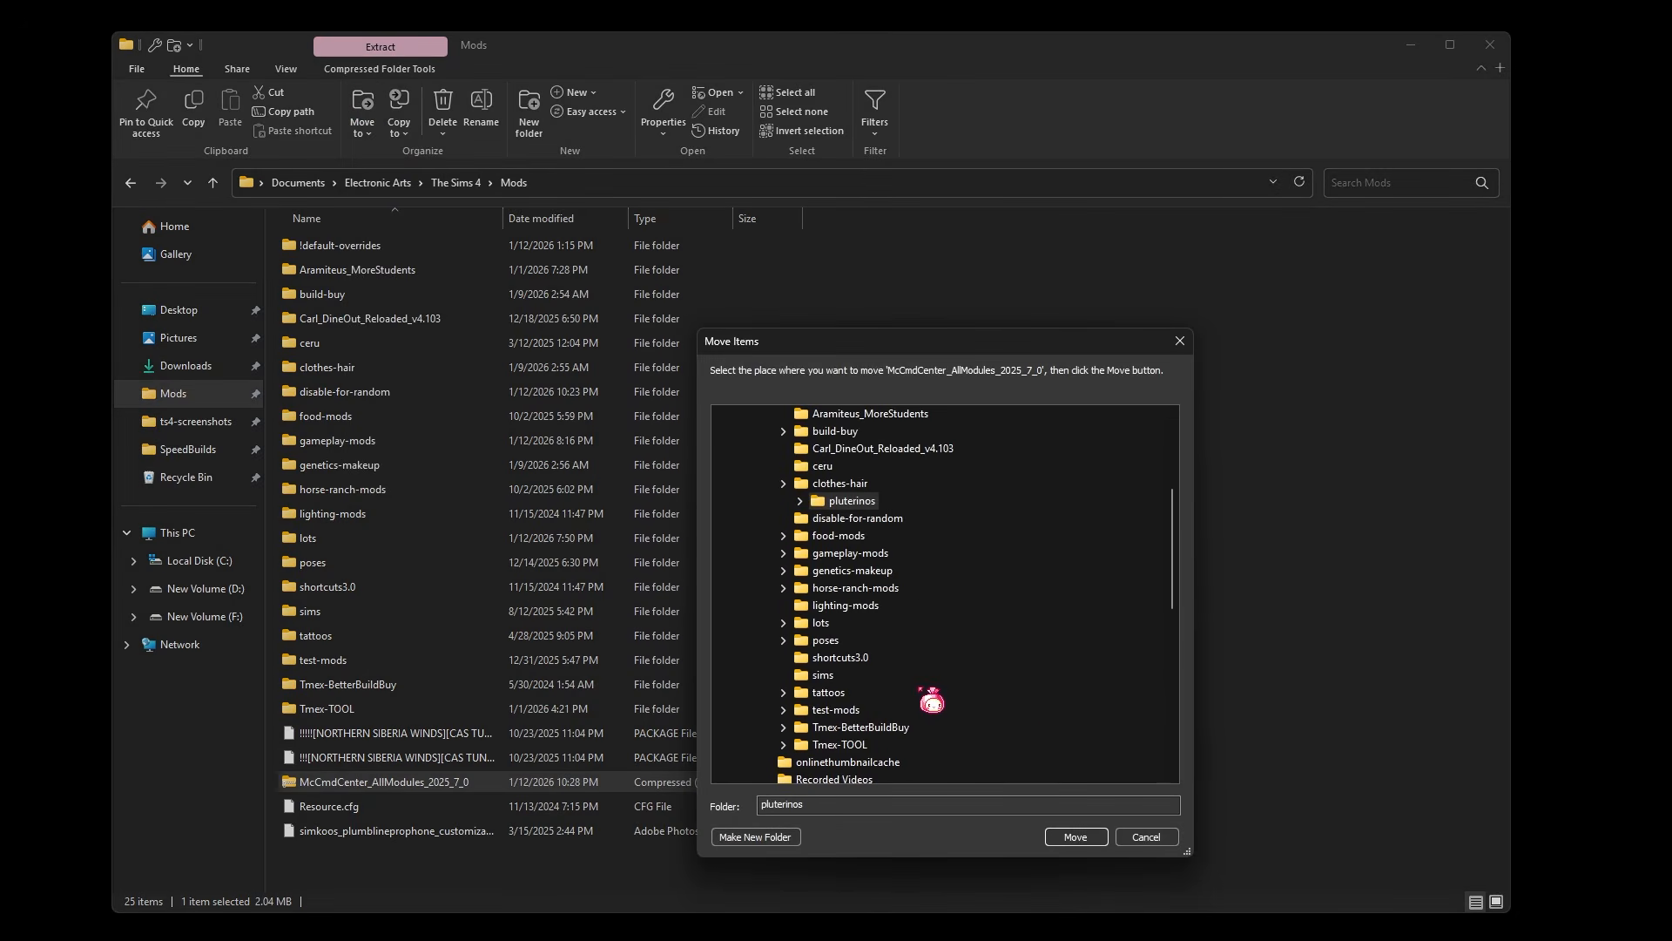
pyautogui.doubleClick(858, 554)
pyautogui.scroll(-8, 1102, 643)
pyautogui.scroll(4, 1110, 643)
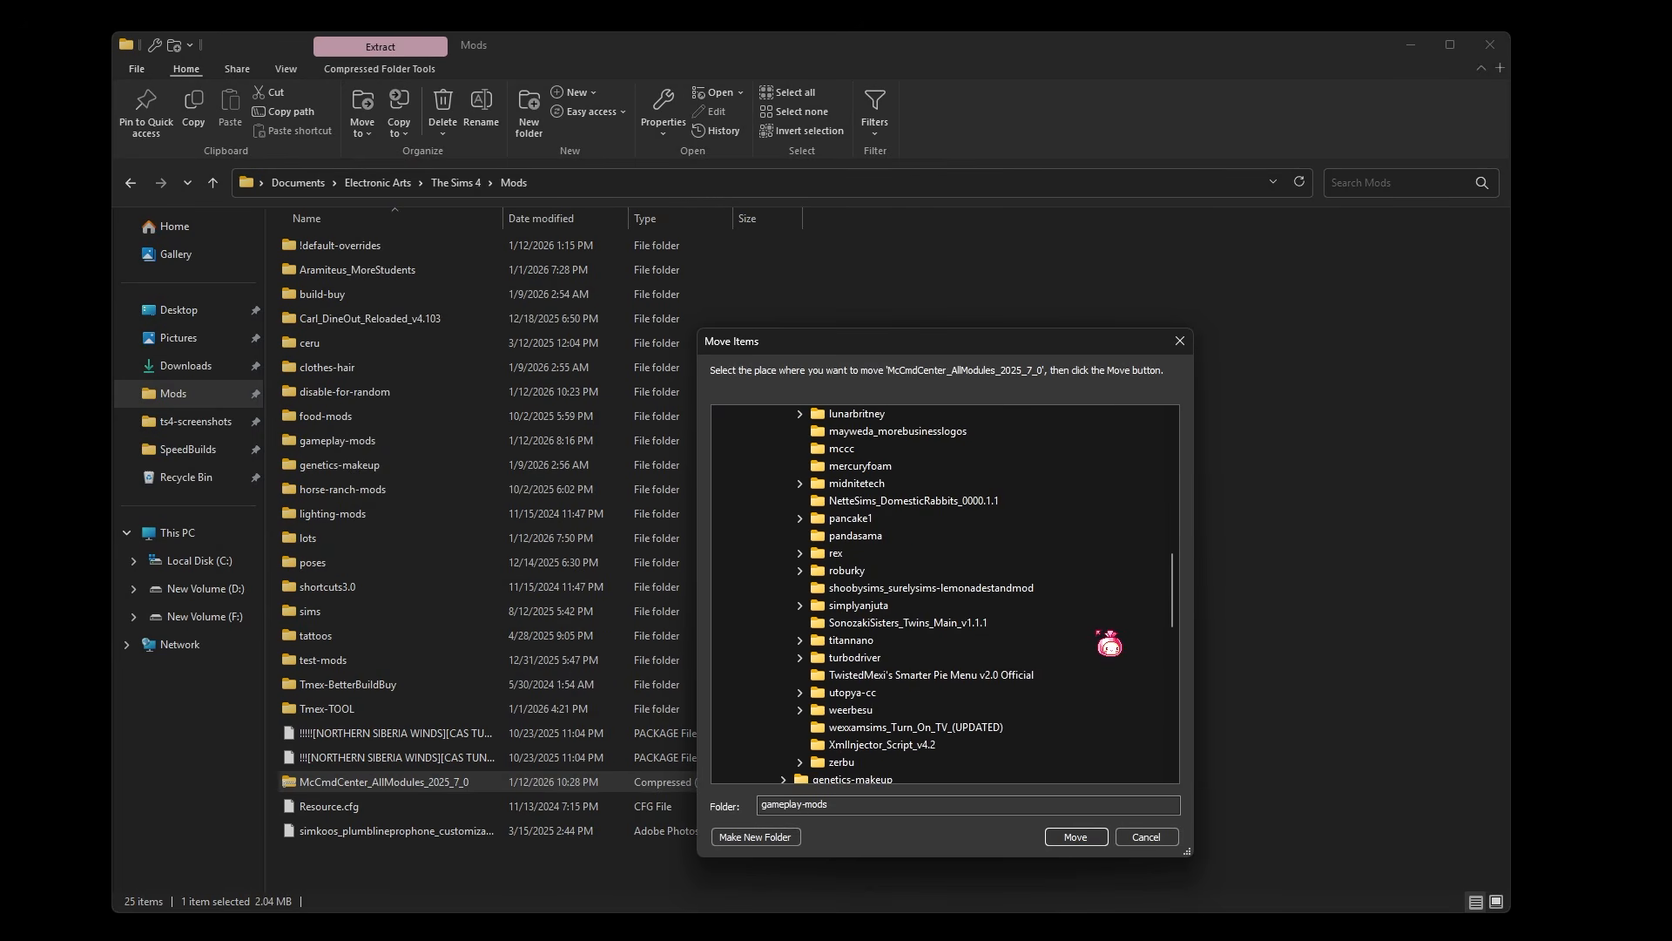
pyautogui.click(841, 554)
pyautogui.click(1075, 836)
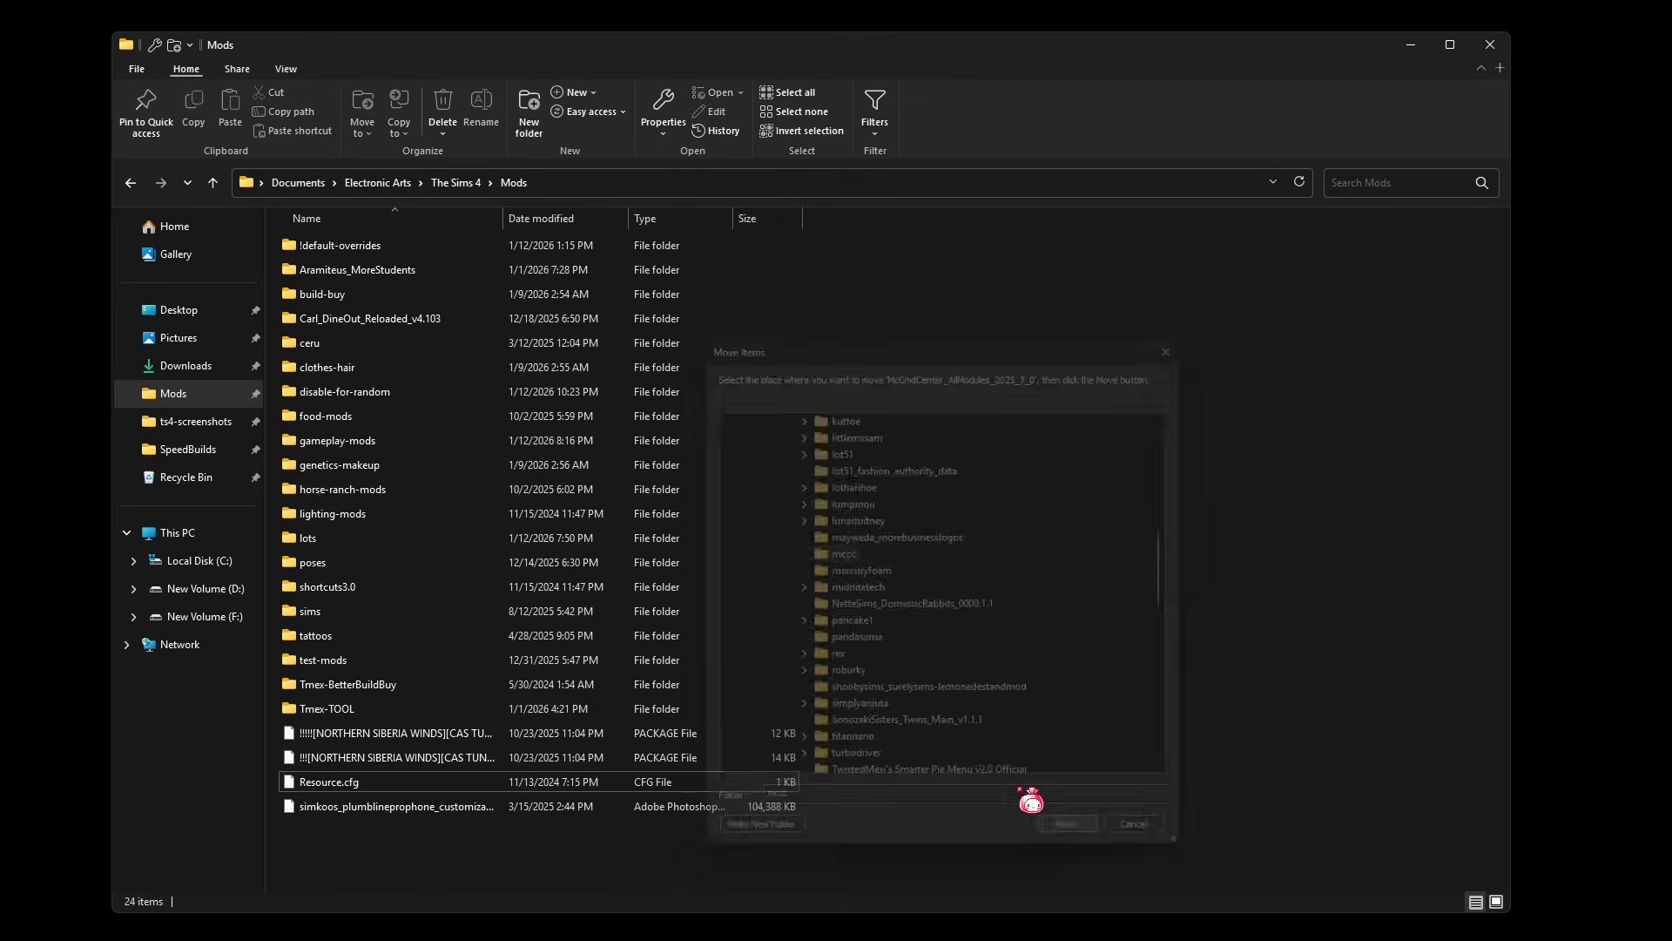
# - Open the mccc folder inside gameplay-mods and examine the 7-Zip extraction options for the McCmdCenter_AllModules_2025_7_0 archive
pyautogui.doubleClick(440, 441)
pyautogui.scroll(-4, 401, 609)
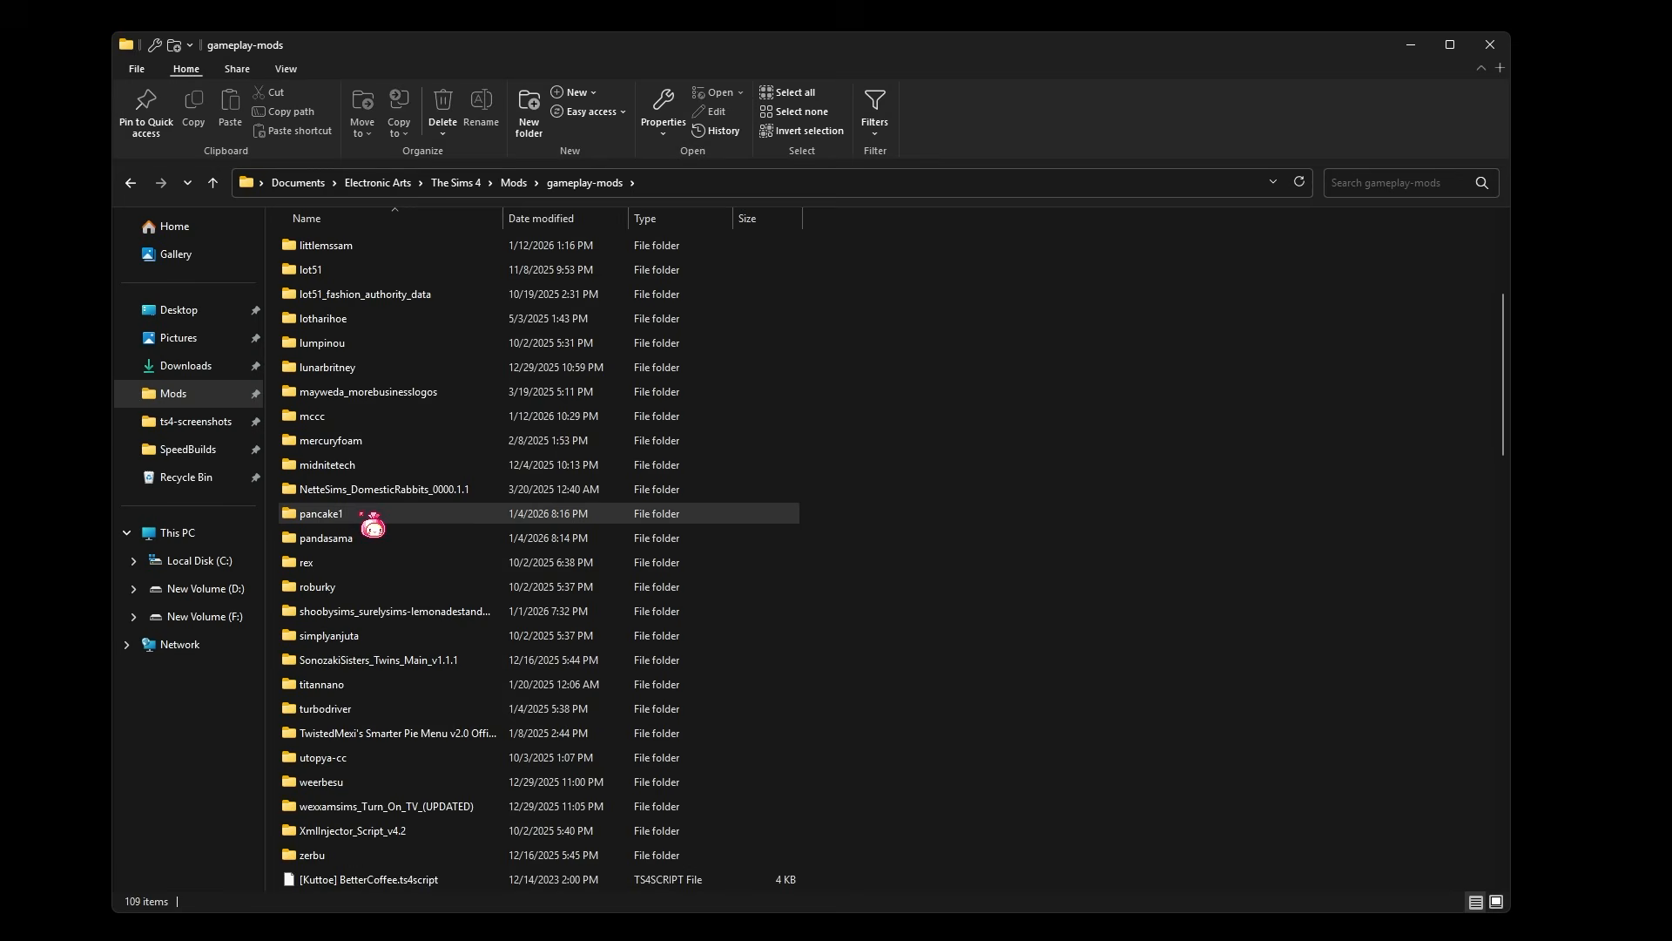
pyautogui.doubleClick(389, 418)
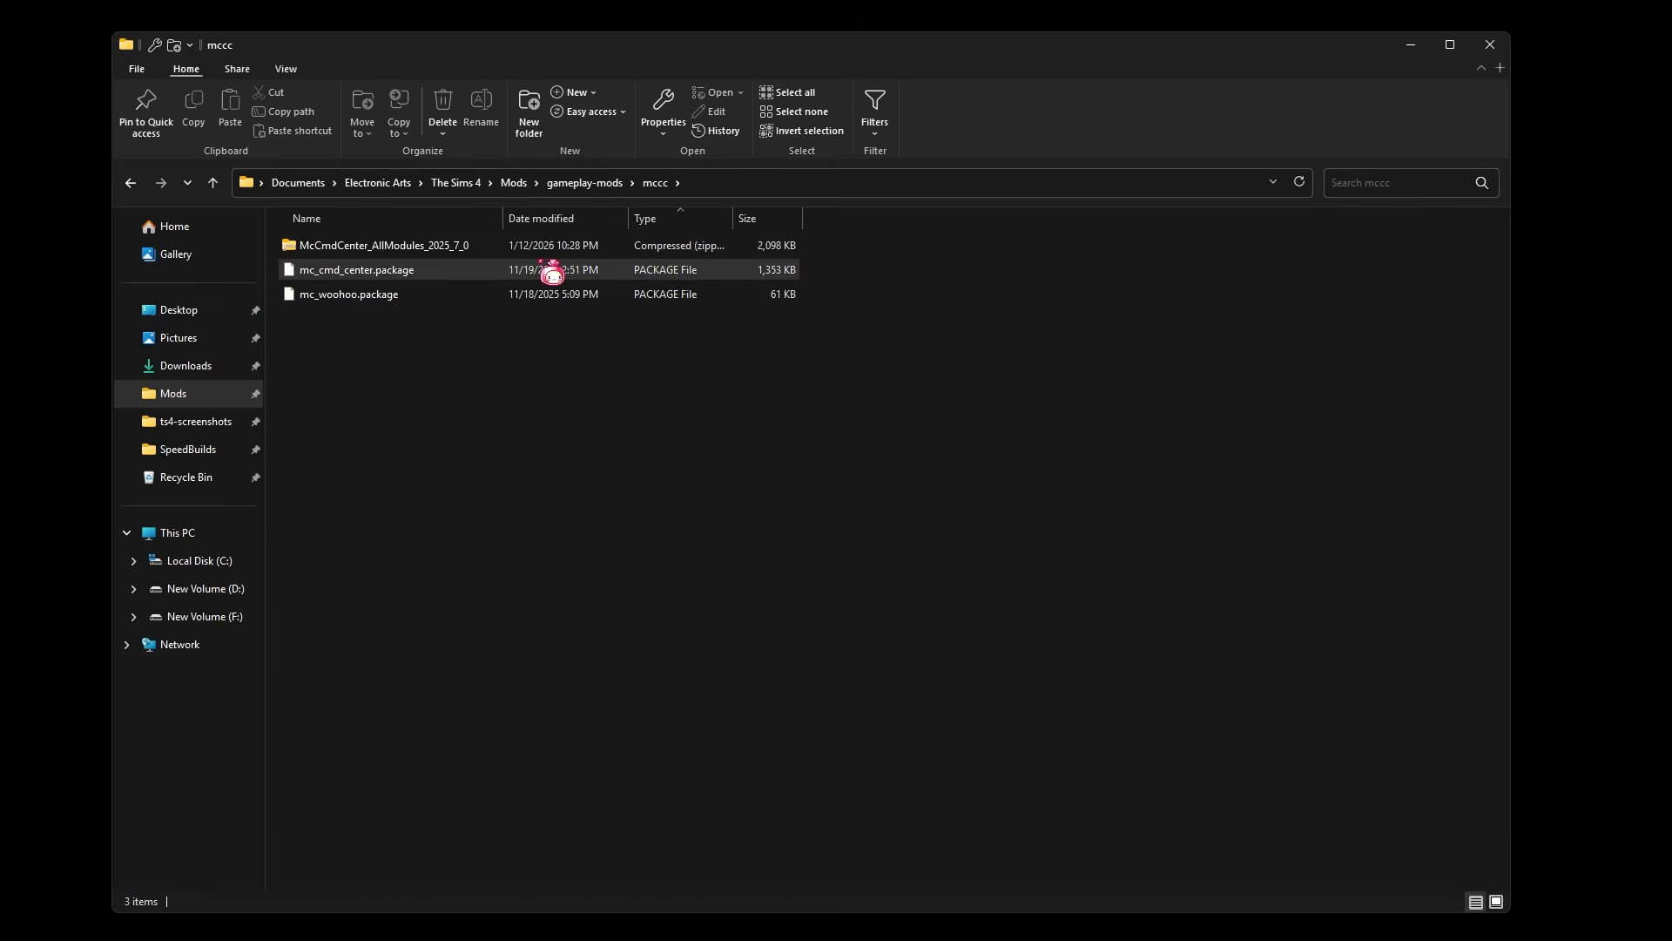
pyautogui.click(461, 246)
pyautogui.rightClick(458, 242)
pyautogui.moveTo(624, 375)
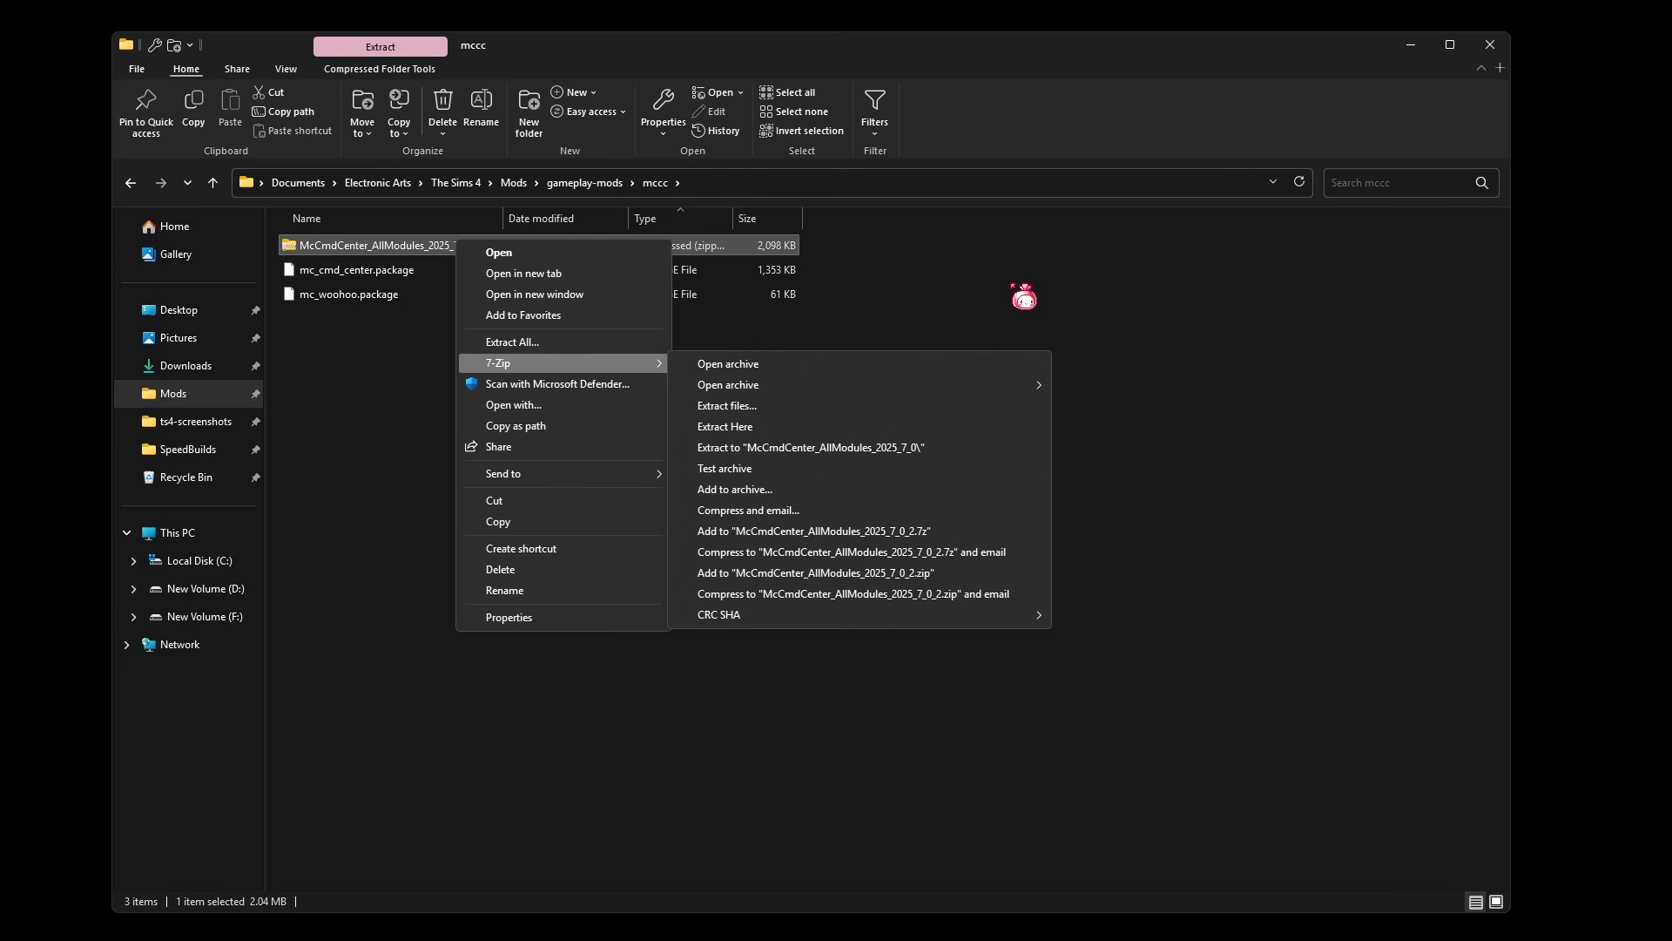
pyautogui.click(1024, 297)
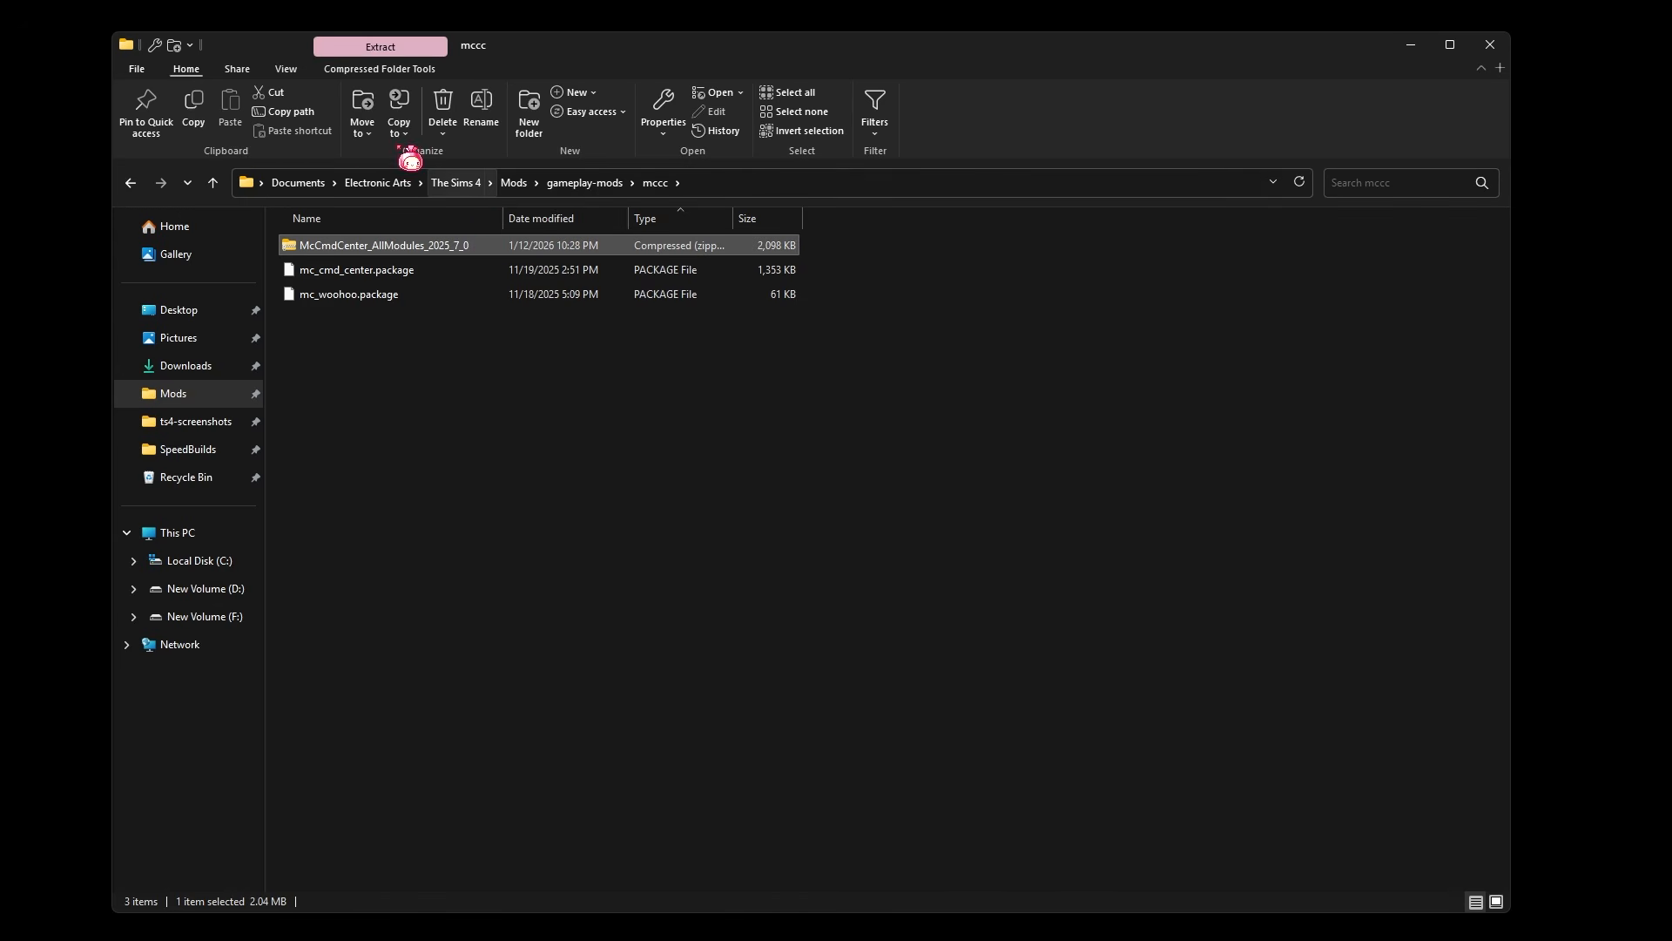
# - Move the McCmdCenter_AllModules_2025_7_0 archive from the mccc folder to the lots folder inside Mods
pyautogui.click(363, 122)
pyautogui.click(446, 486)
pyautogui.scroll(-2, 882, 655)
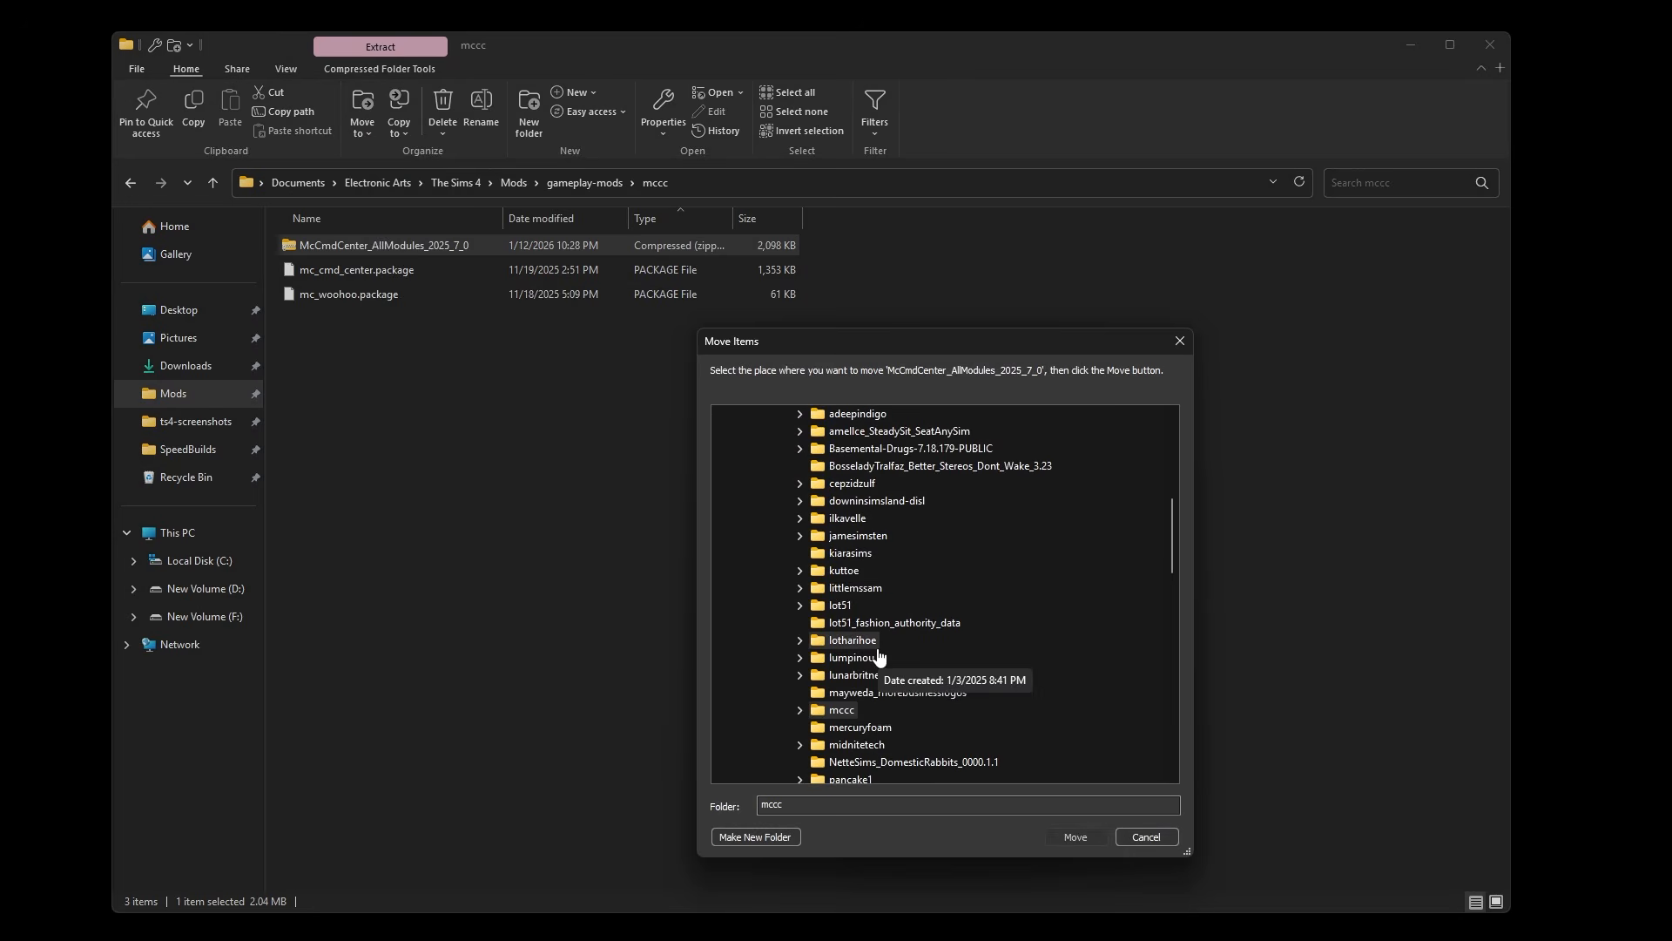
pyautogui.scroll(9, 880, 601)
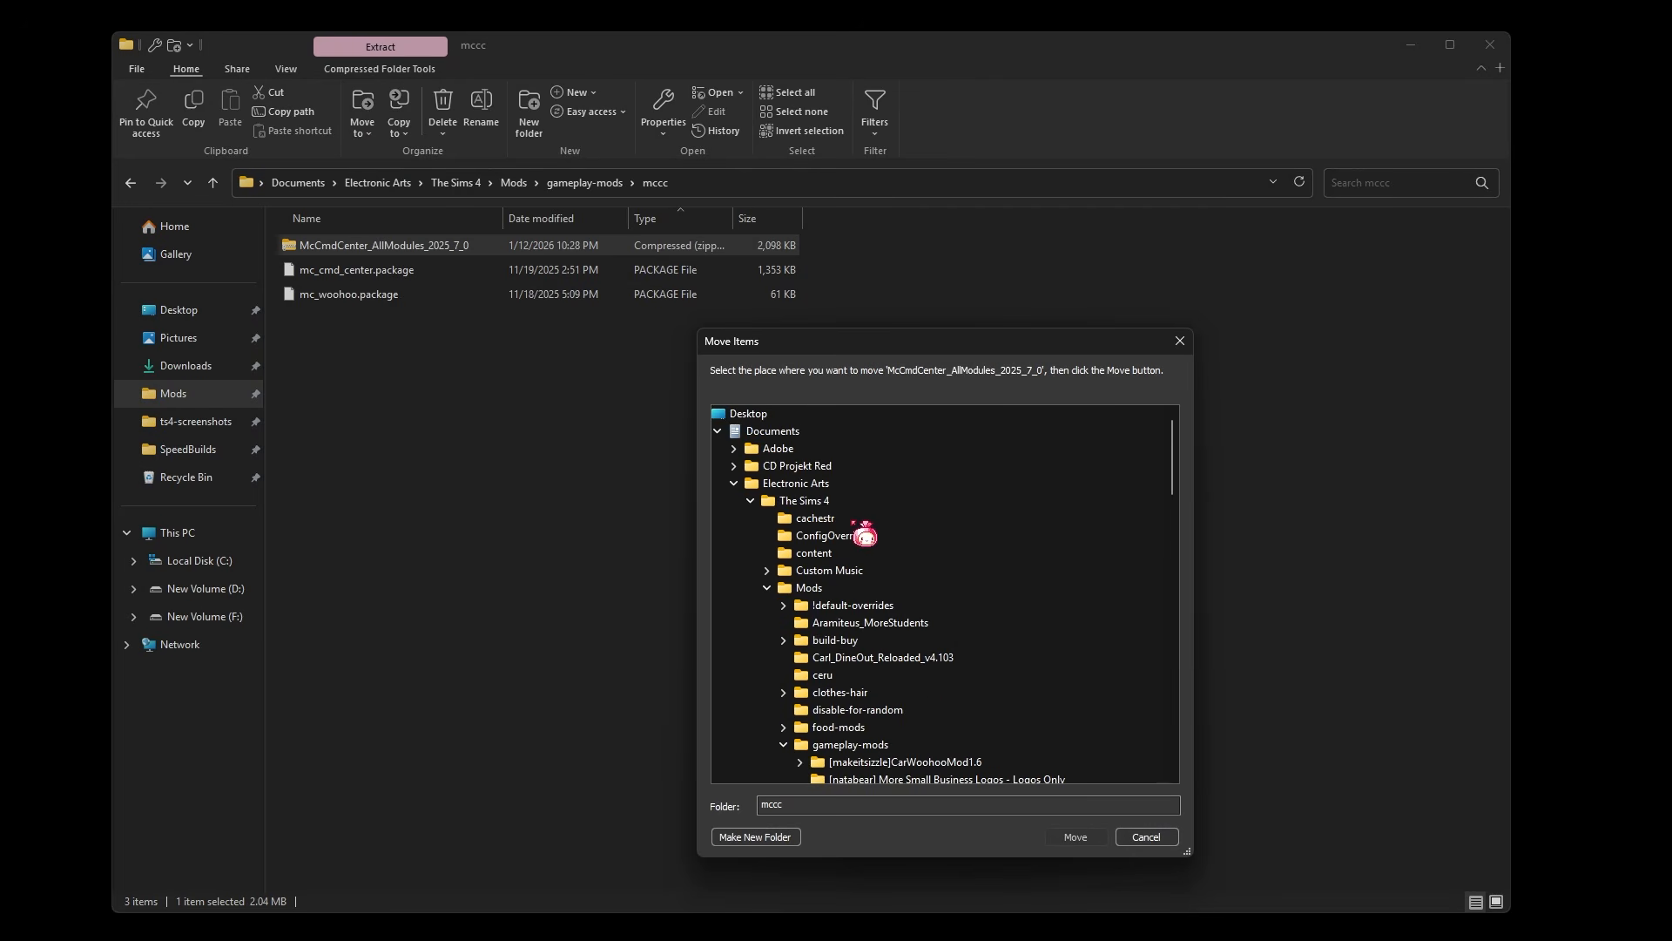
pyautogui.click(784, 744)
pyautogui.scroll(-2, 895, 704)
pyautogui.click(821, 709)
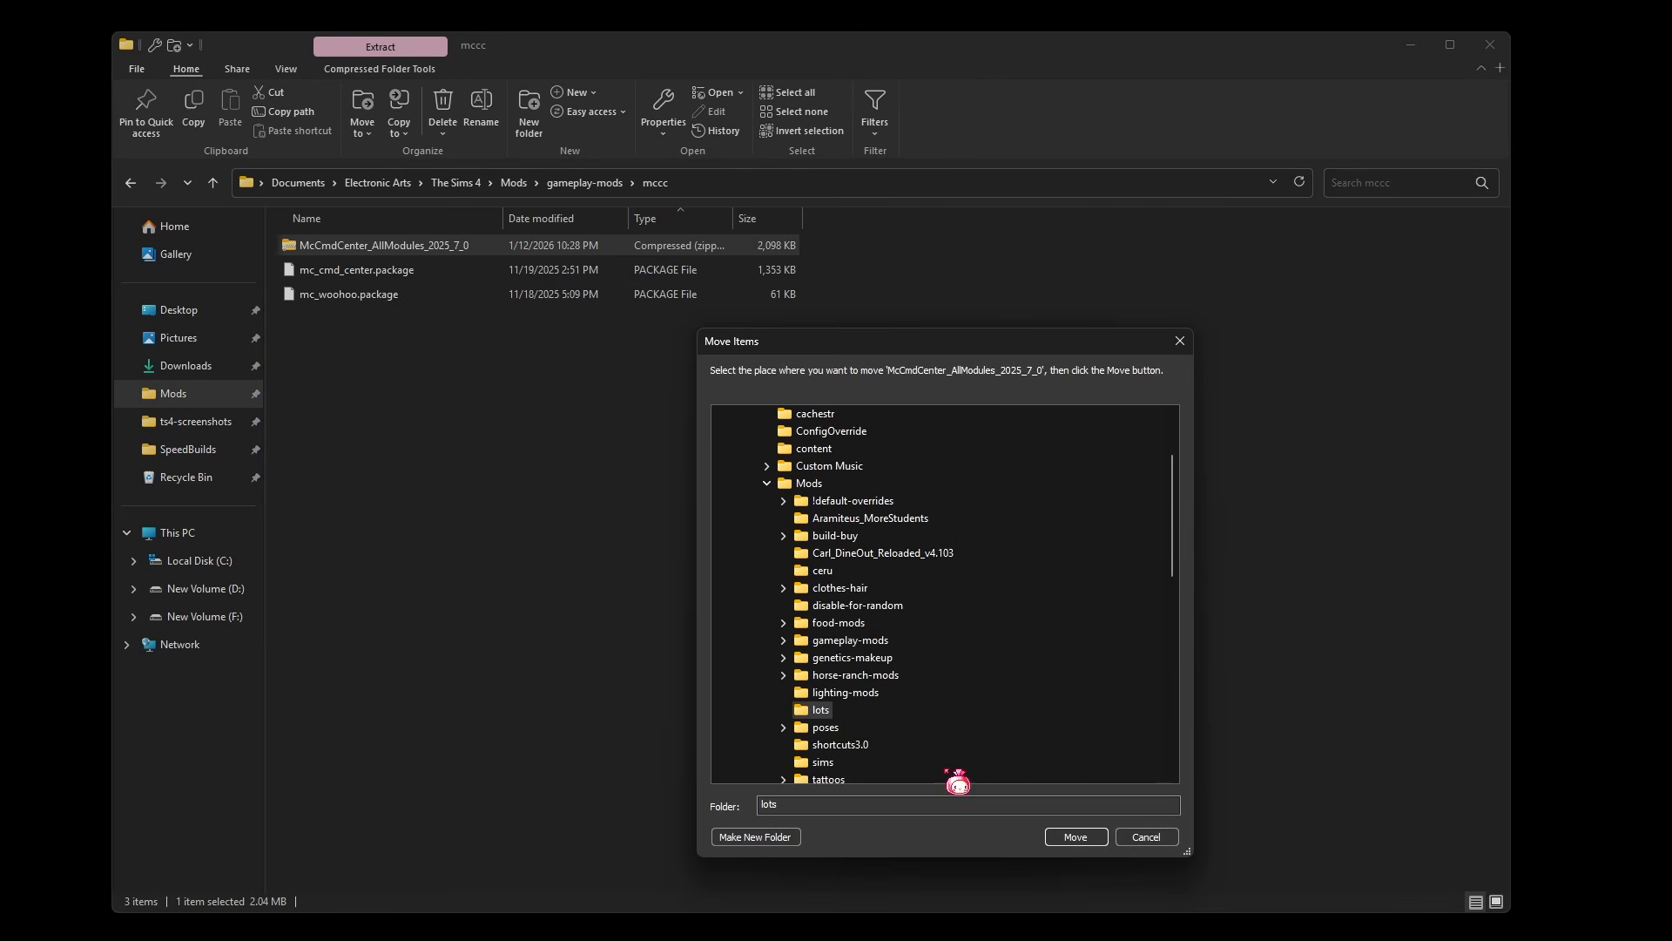
pyautogui.click(1075, 836)
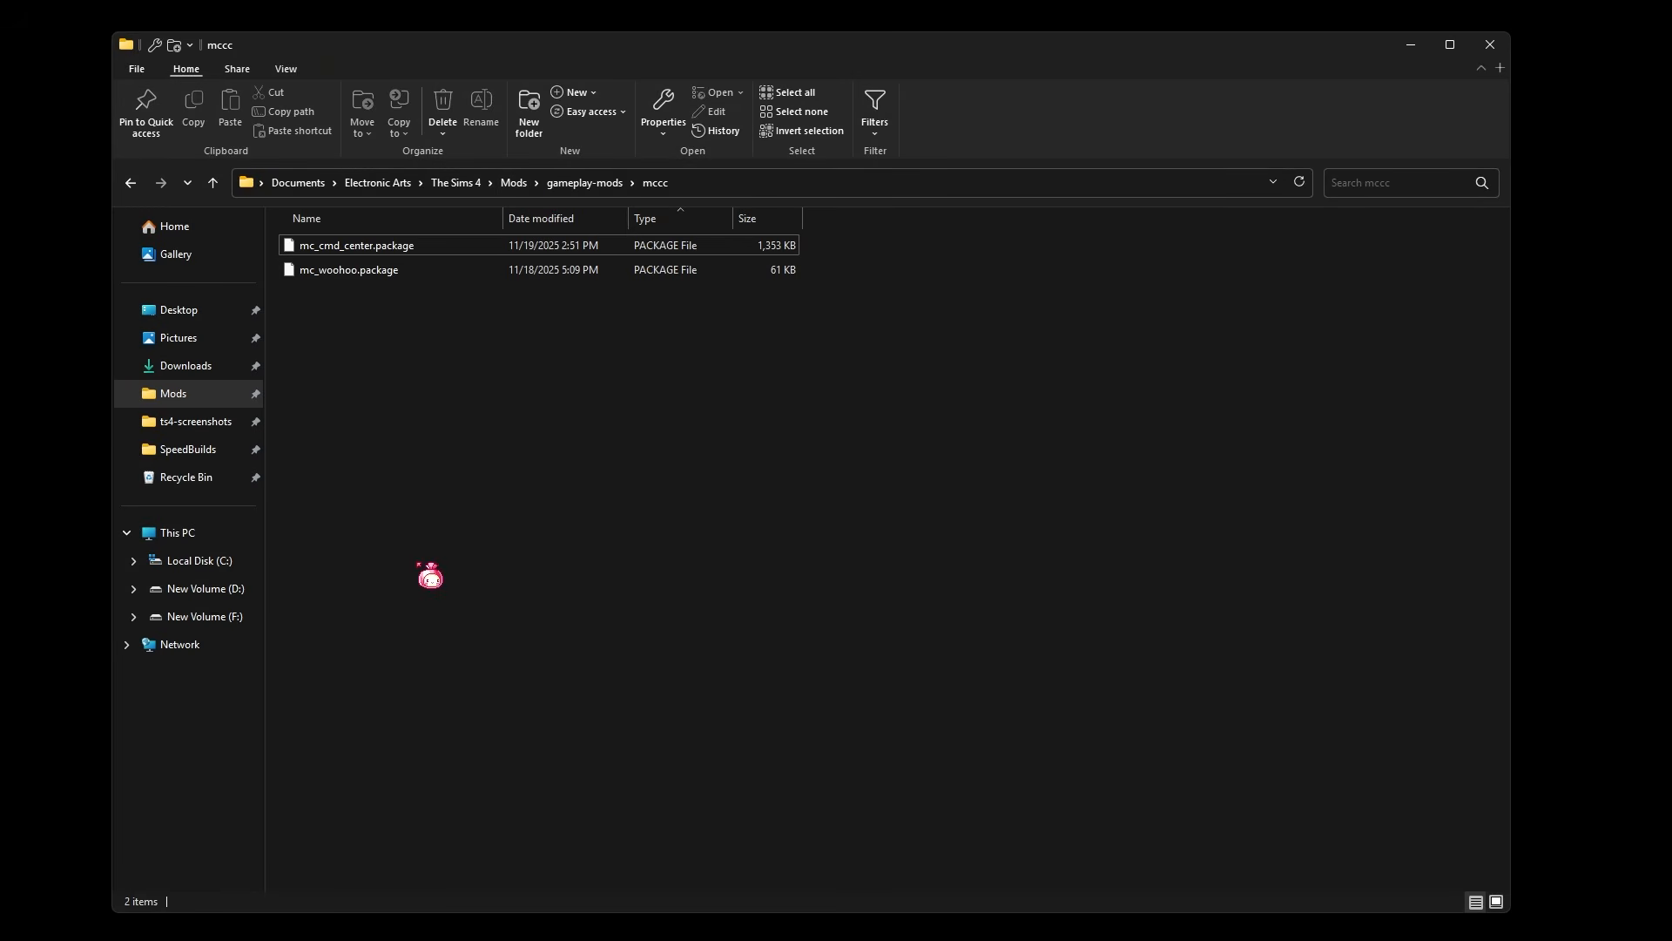
# - Extract both archives in the lots folder into separate folders with 7-Zip, and delete the two extracted folders
pyautogui.click(516, 183)
pyautogui.doubleClick(377, 558)
pyautogui.moveTo(462, 308); pyautogui.dragTo(436, 250)
pyautogui.rightClick(433, 250)
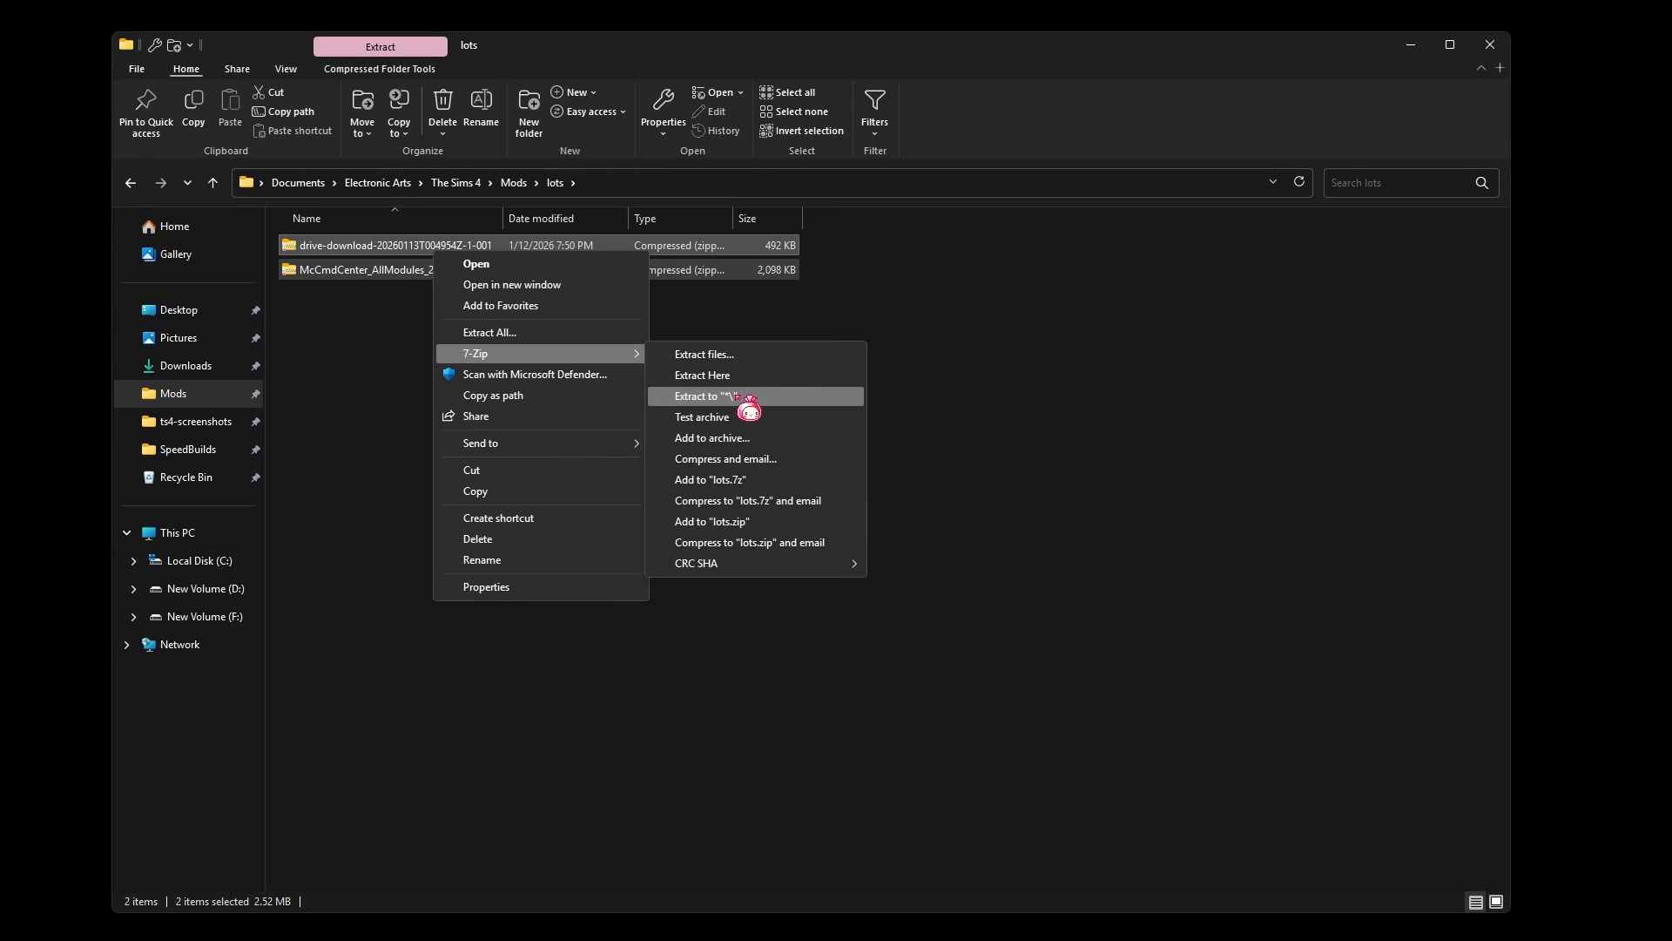
pyautogui.click(810, 401)
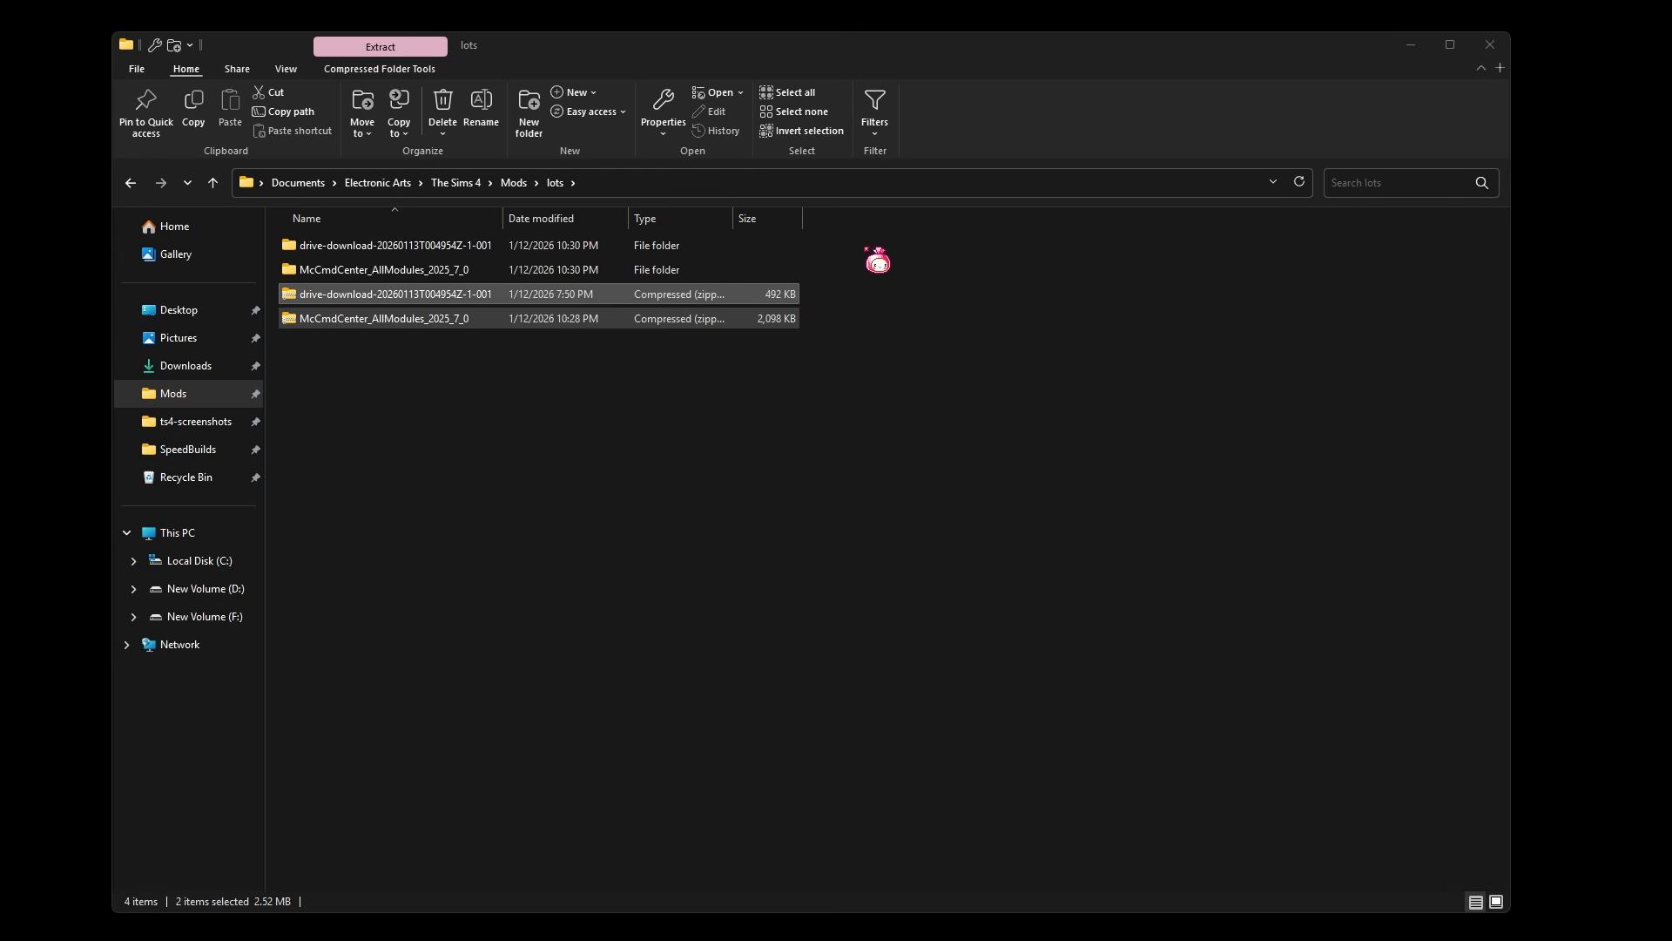
pyautogui.moveTo(867, 248); pyautogui.dragTo(759, 277)
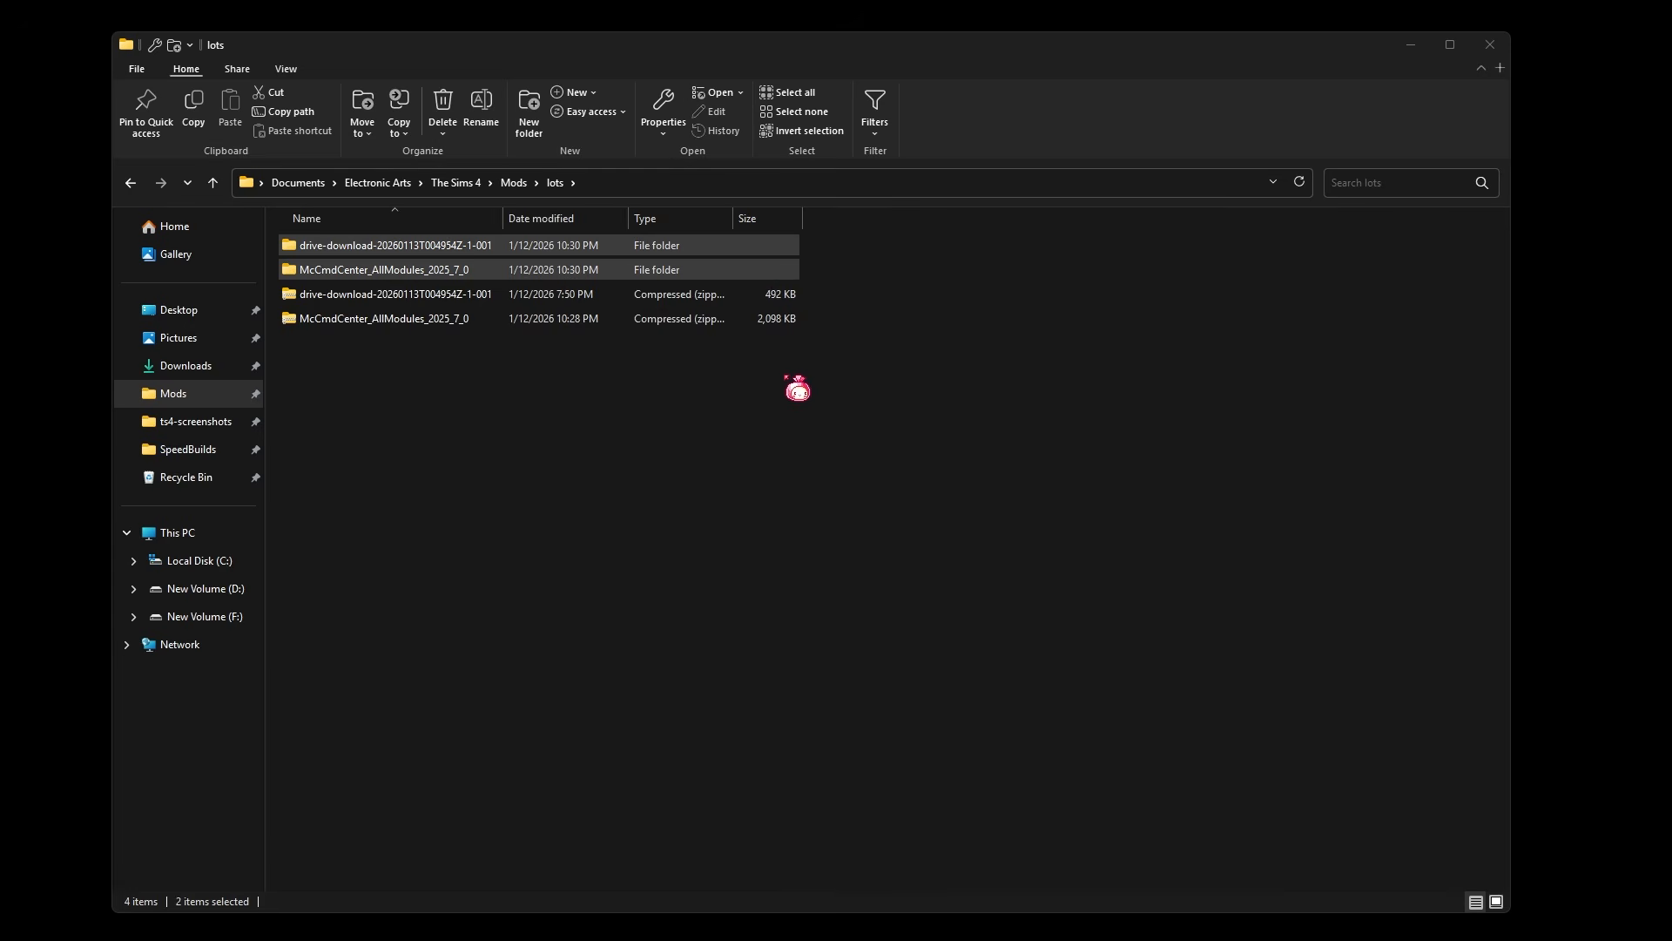
pyautogui.click(443, 106)
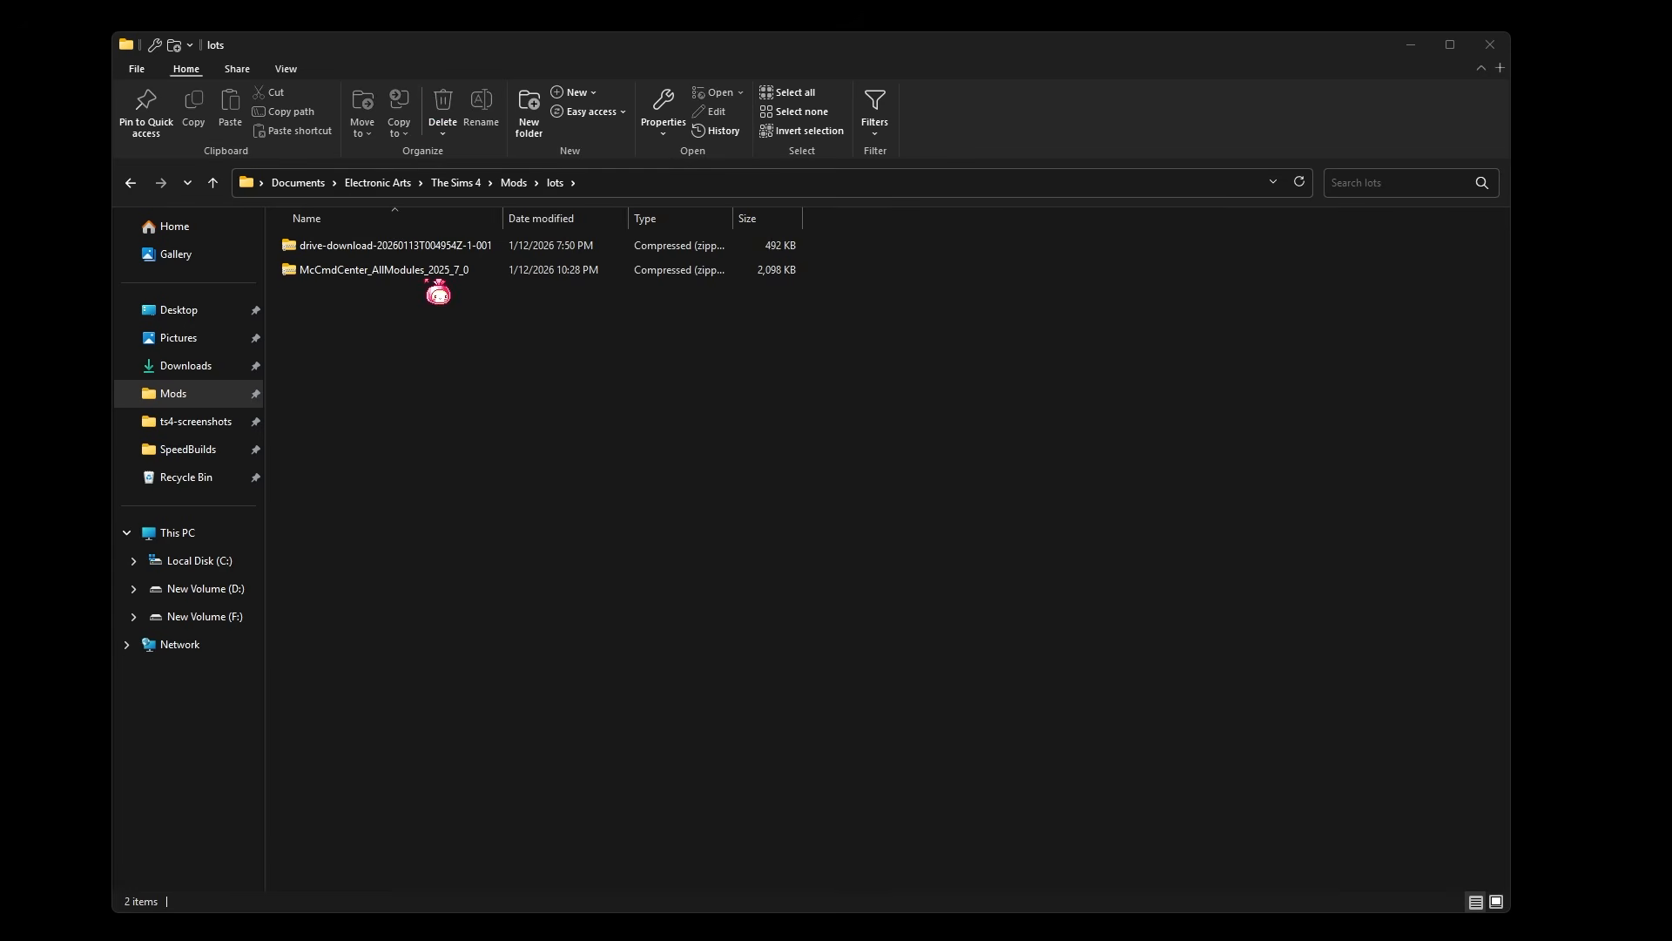
# - Move the McCmdCenter_AllModules_2025_7_0 archive from the lots folder back into the mccc folder of gameplay-mods
pyautogui.click(433, 272)
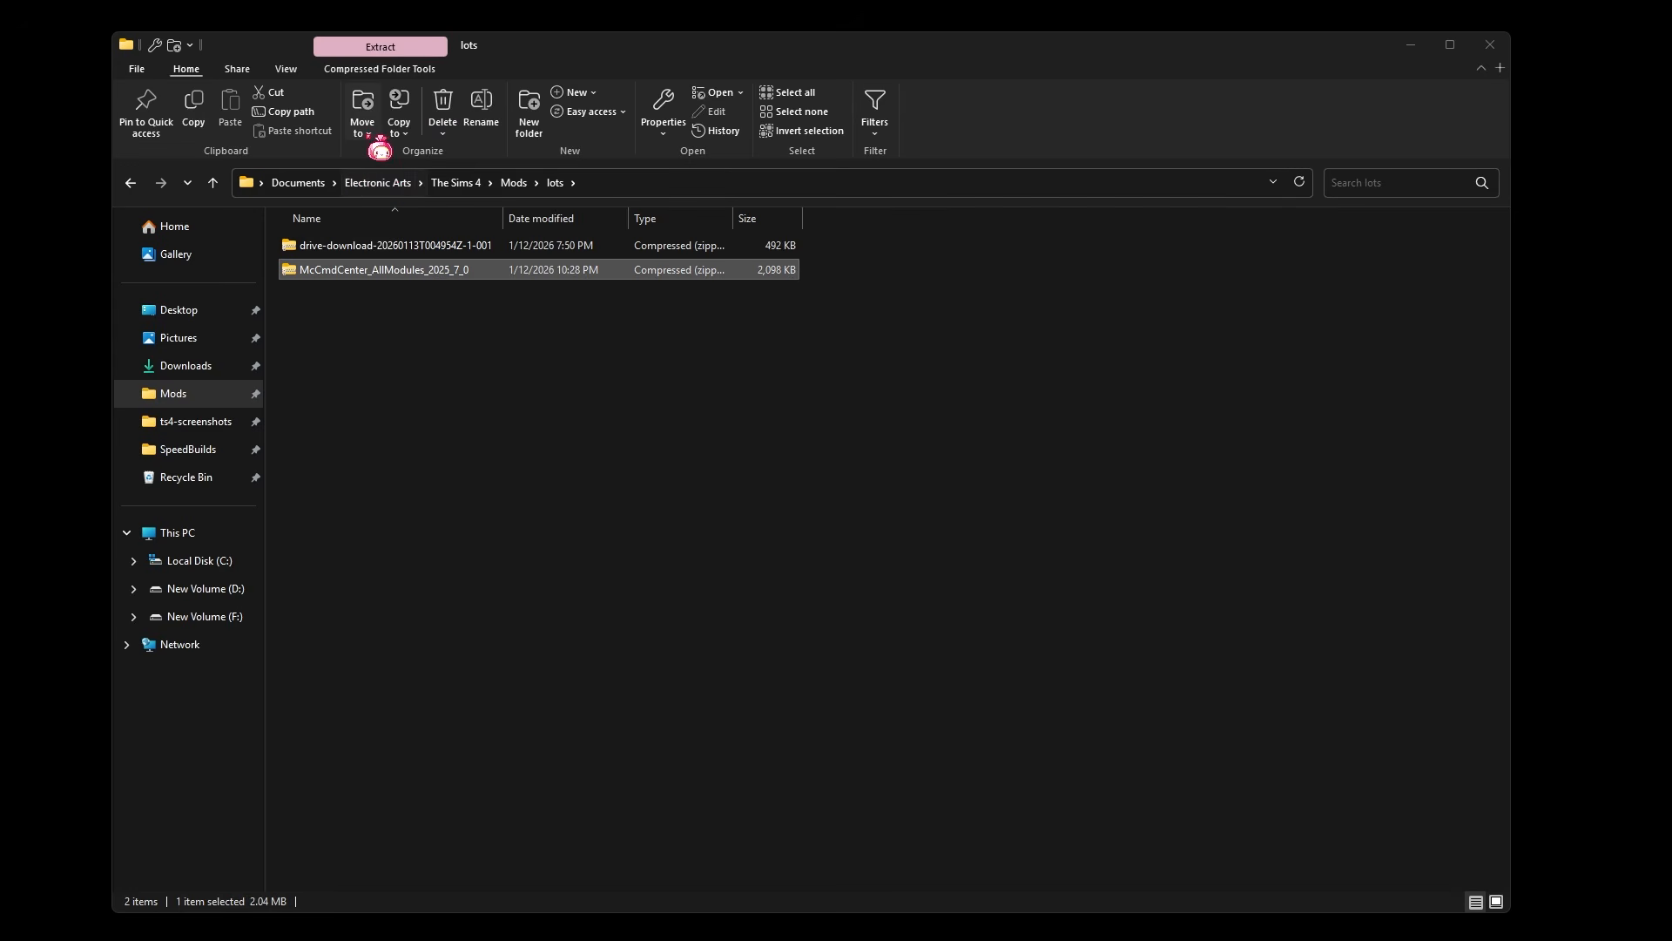
pyautogui.click(362, 127)
pyautogui.click(415, 487)
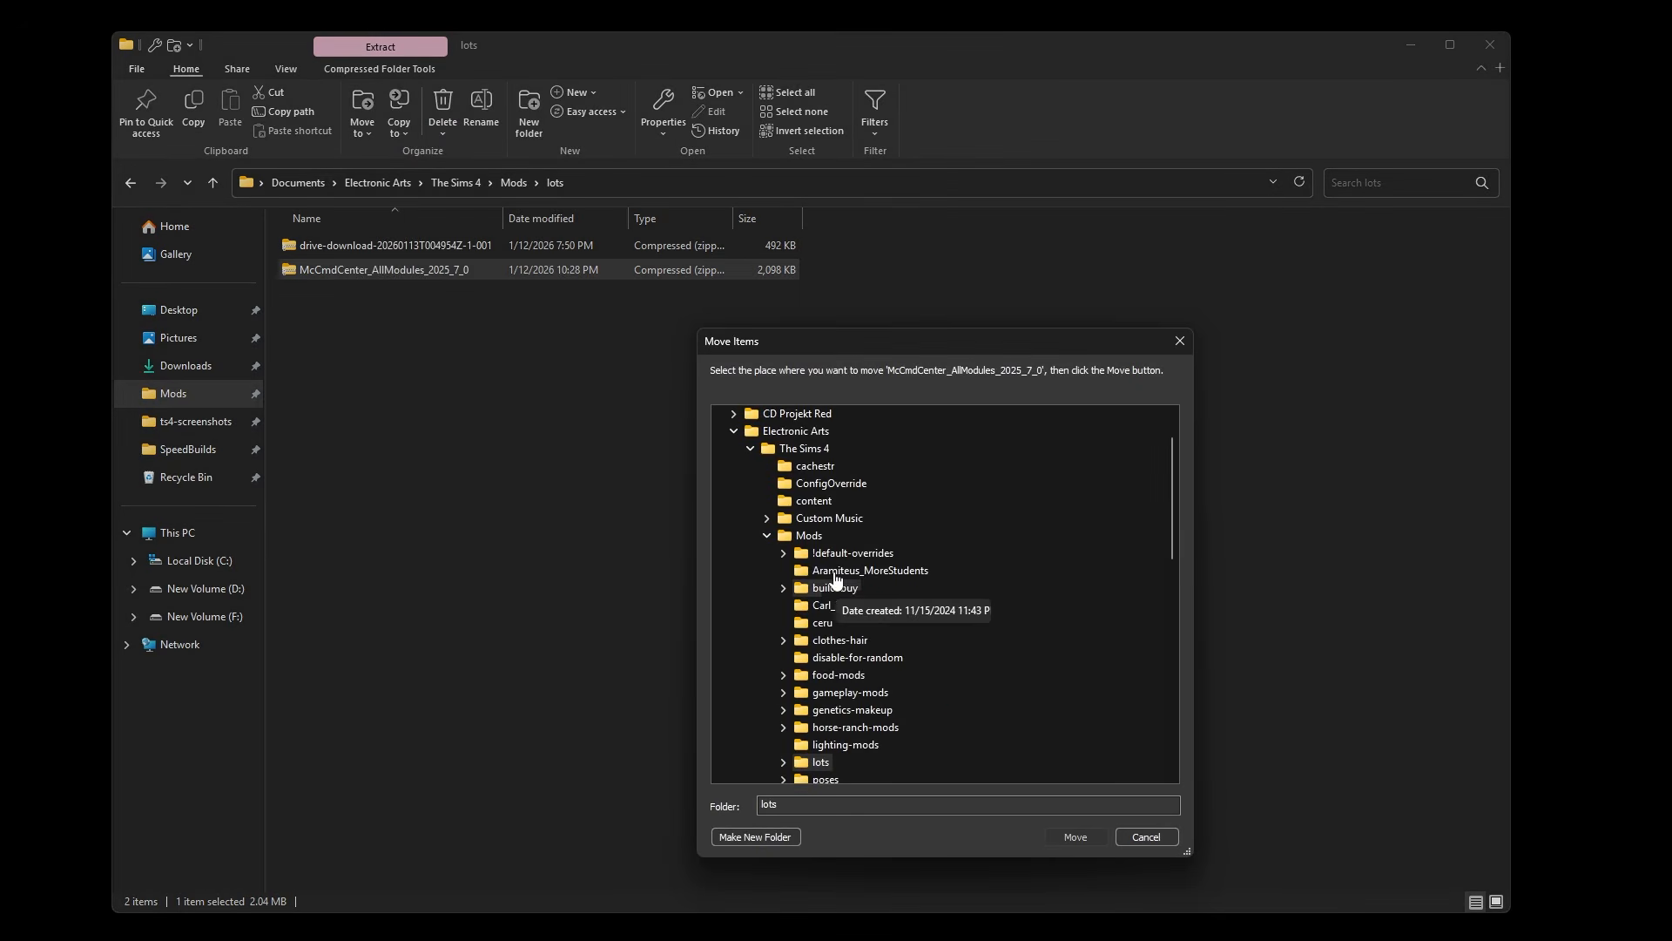
pyautogui.scroll(-2, 1061, 625)
pyautogui.click(882, 589)
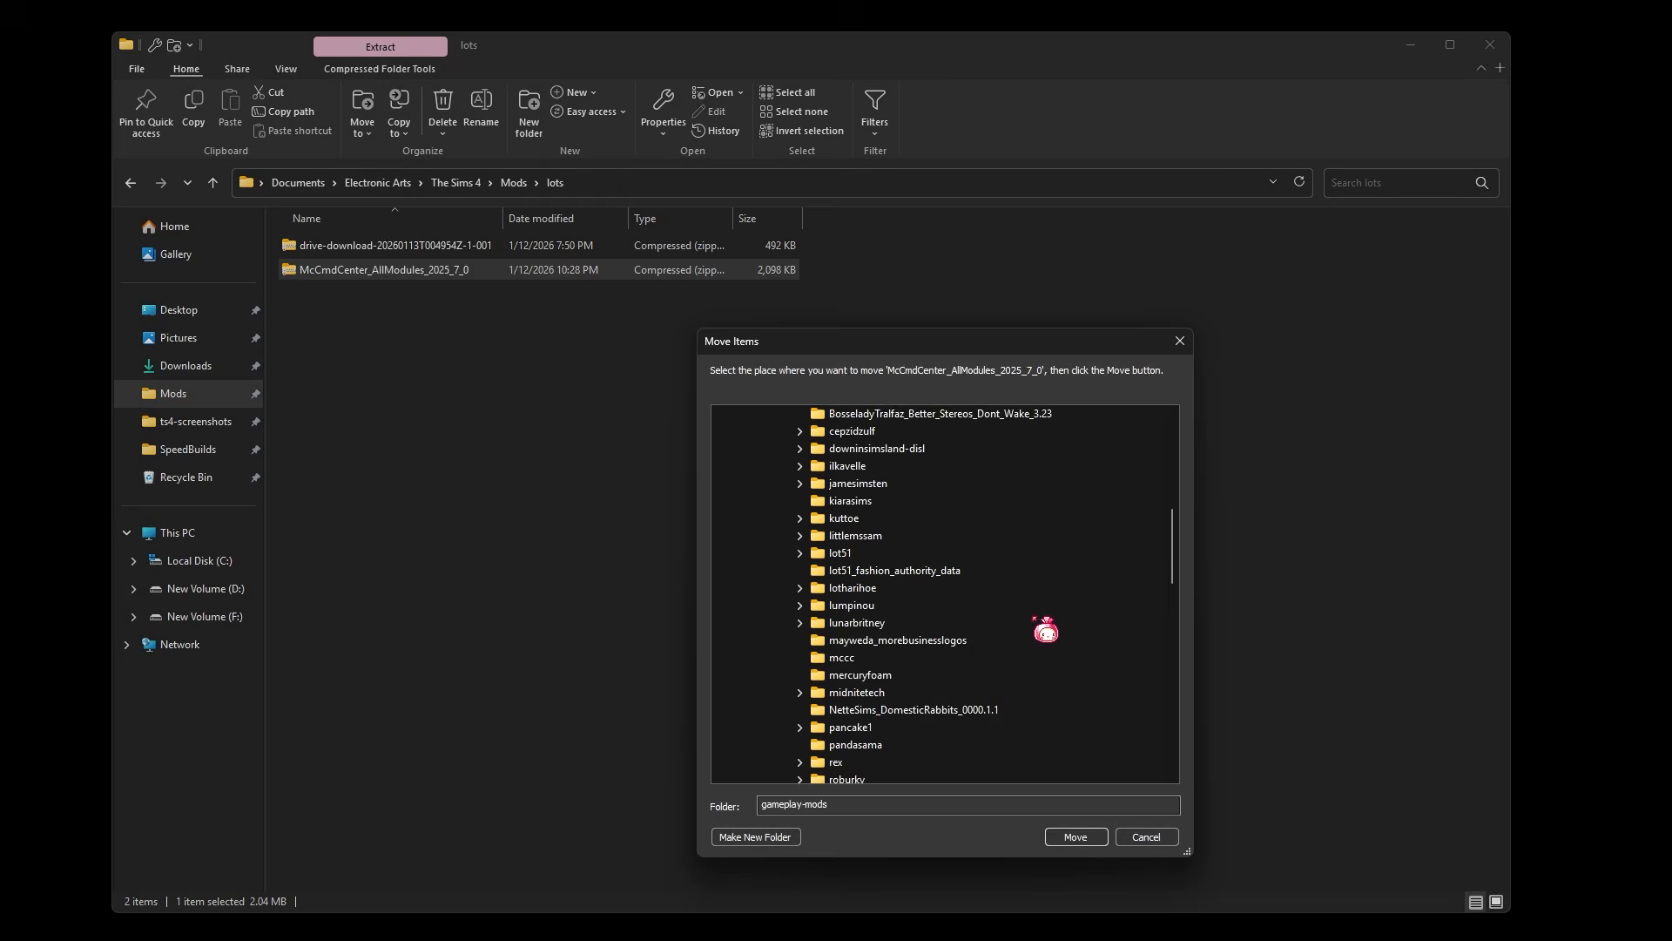
pyautogui.scroll(-1, 1052, 623)
pyautogui.click(842, 605)
pyautogui.click(1085, 842)
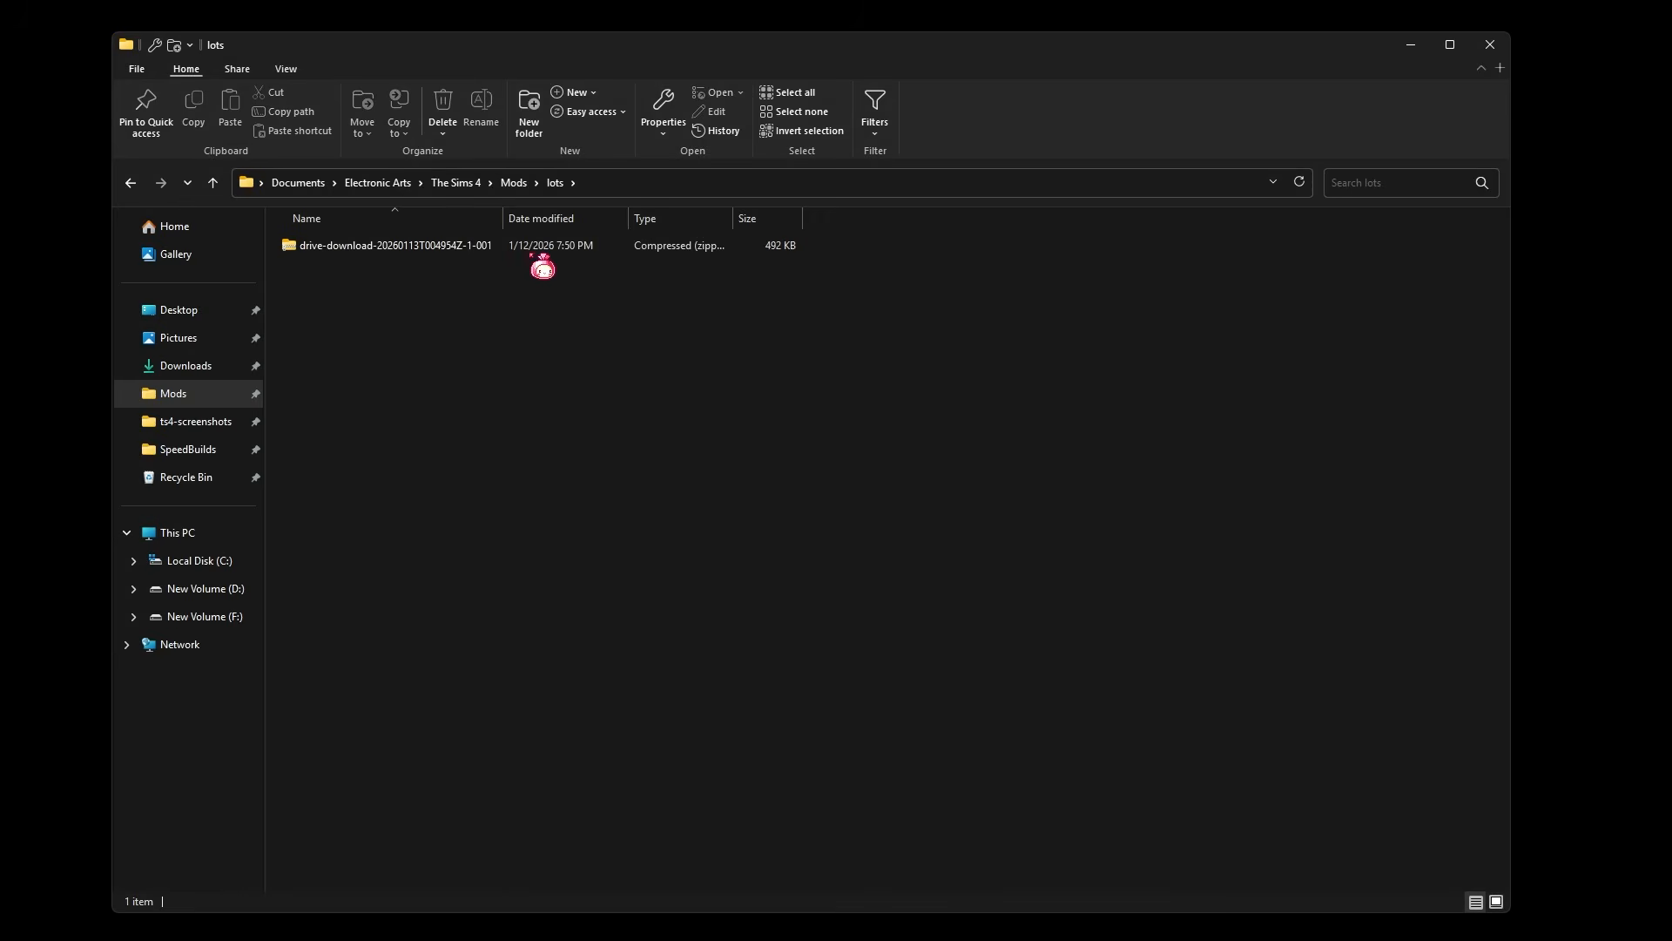
# - Extract the McCmdCenter_AllModules_2025_7_0 archive in the mccc folder of gameplay-mods into its own folder with 7-Zip, and delete the archive
pyautogui.click(514, 182)
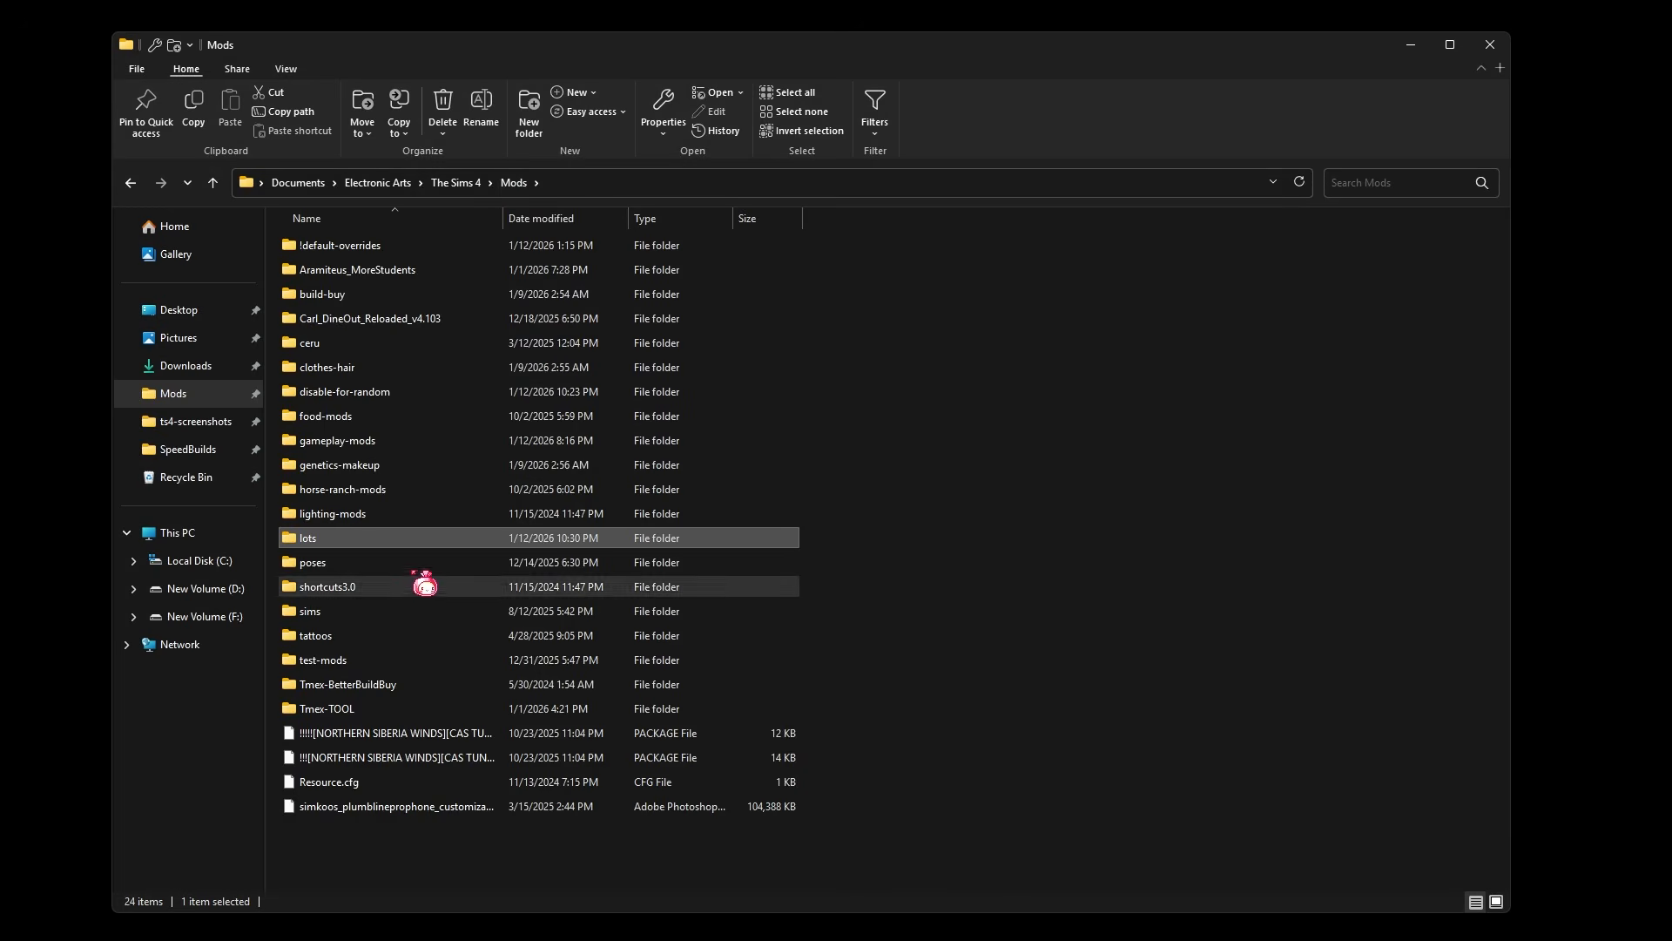
pyautogui.doubleClick(422, 441)
pyautogui.doubleClick(401, 416)
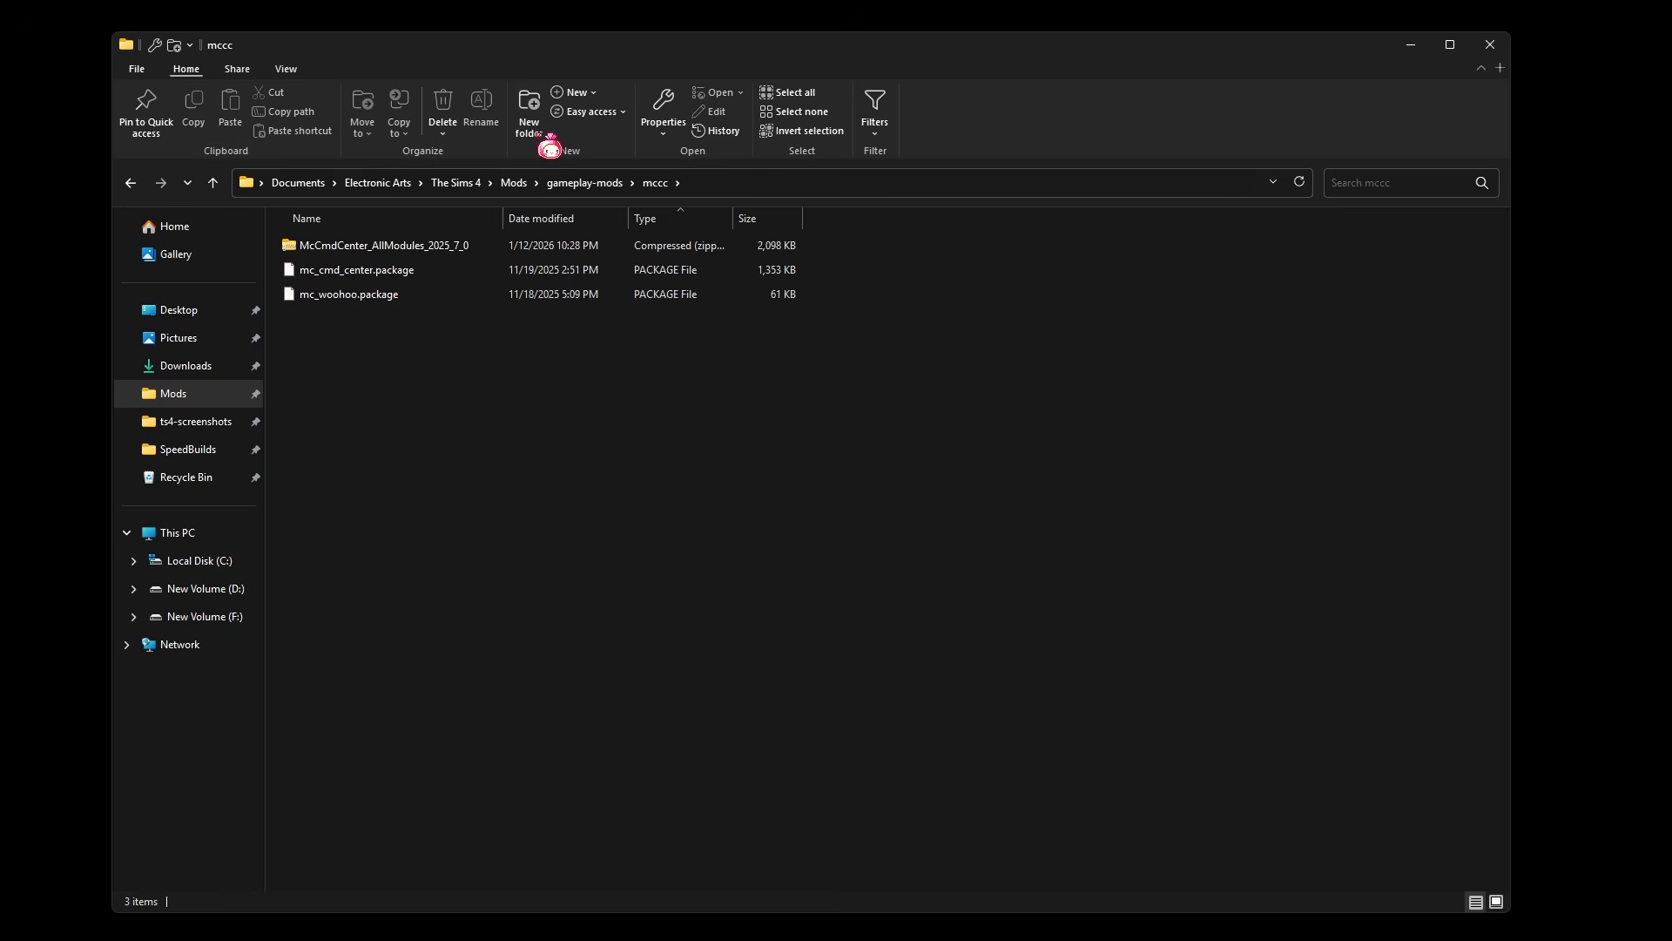
pyautogui.rightClick(619, 248)
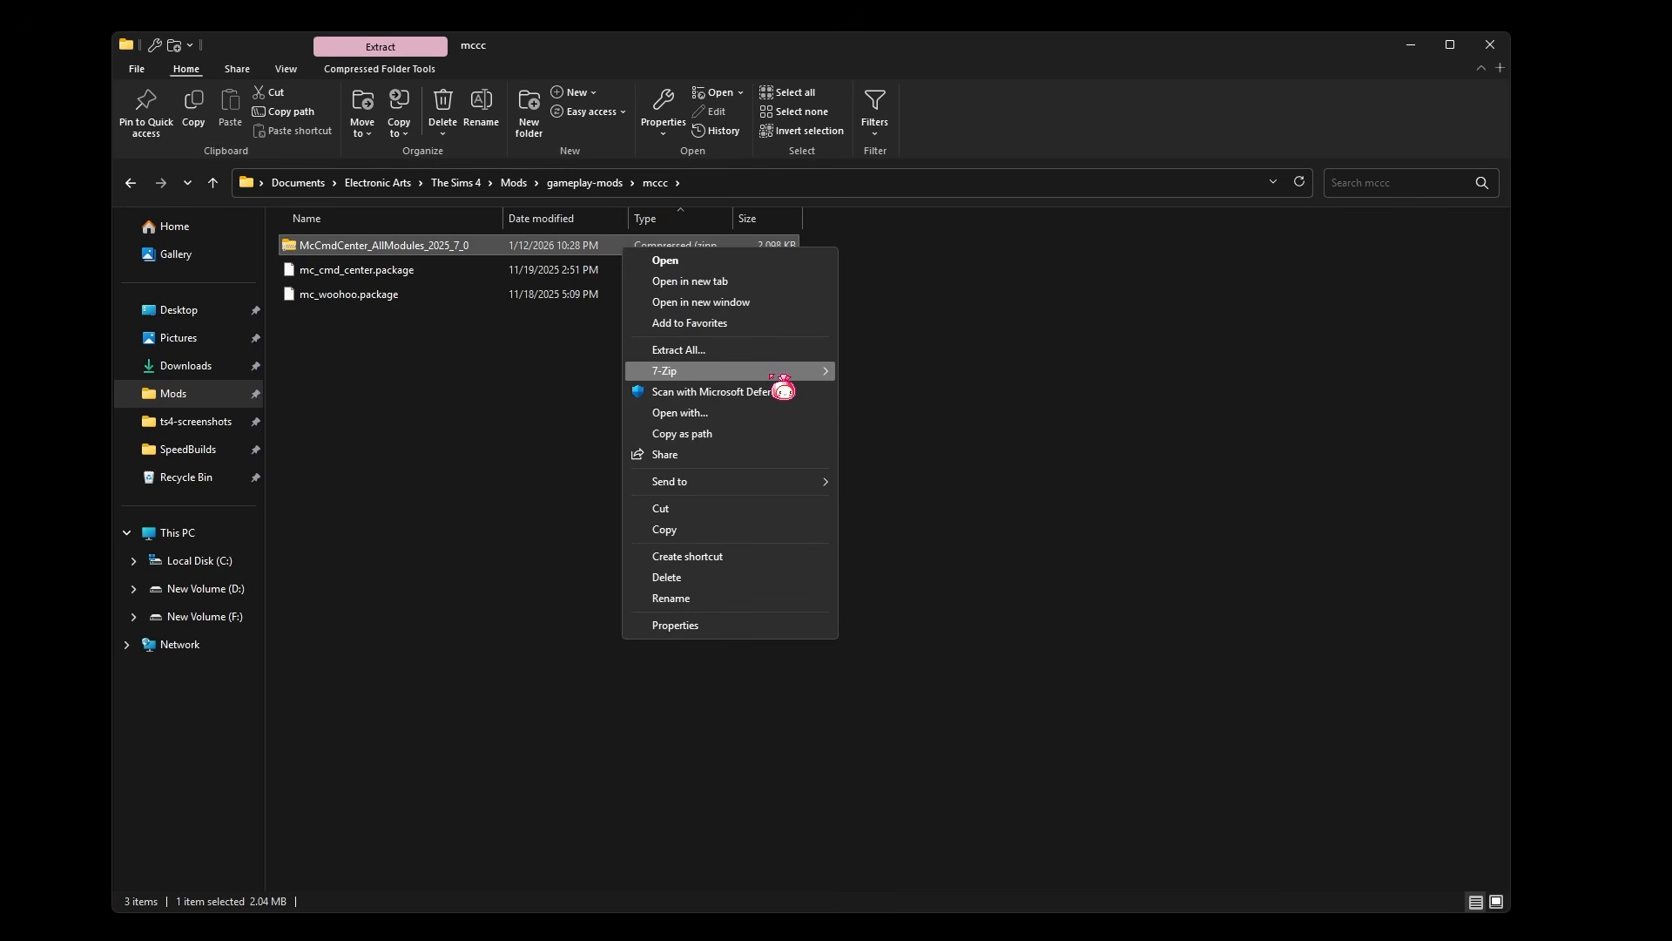
pyautogui.moveTo(789, 373)
pyautogui.click(1048, 455)
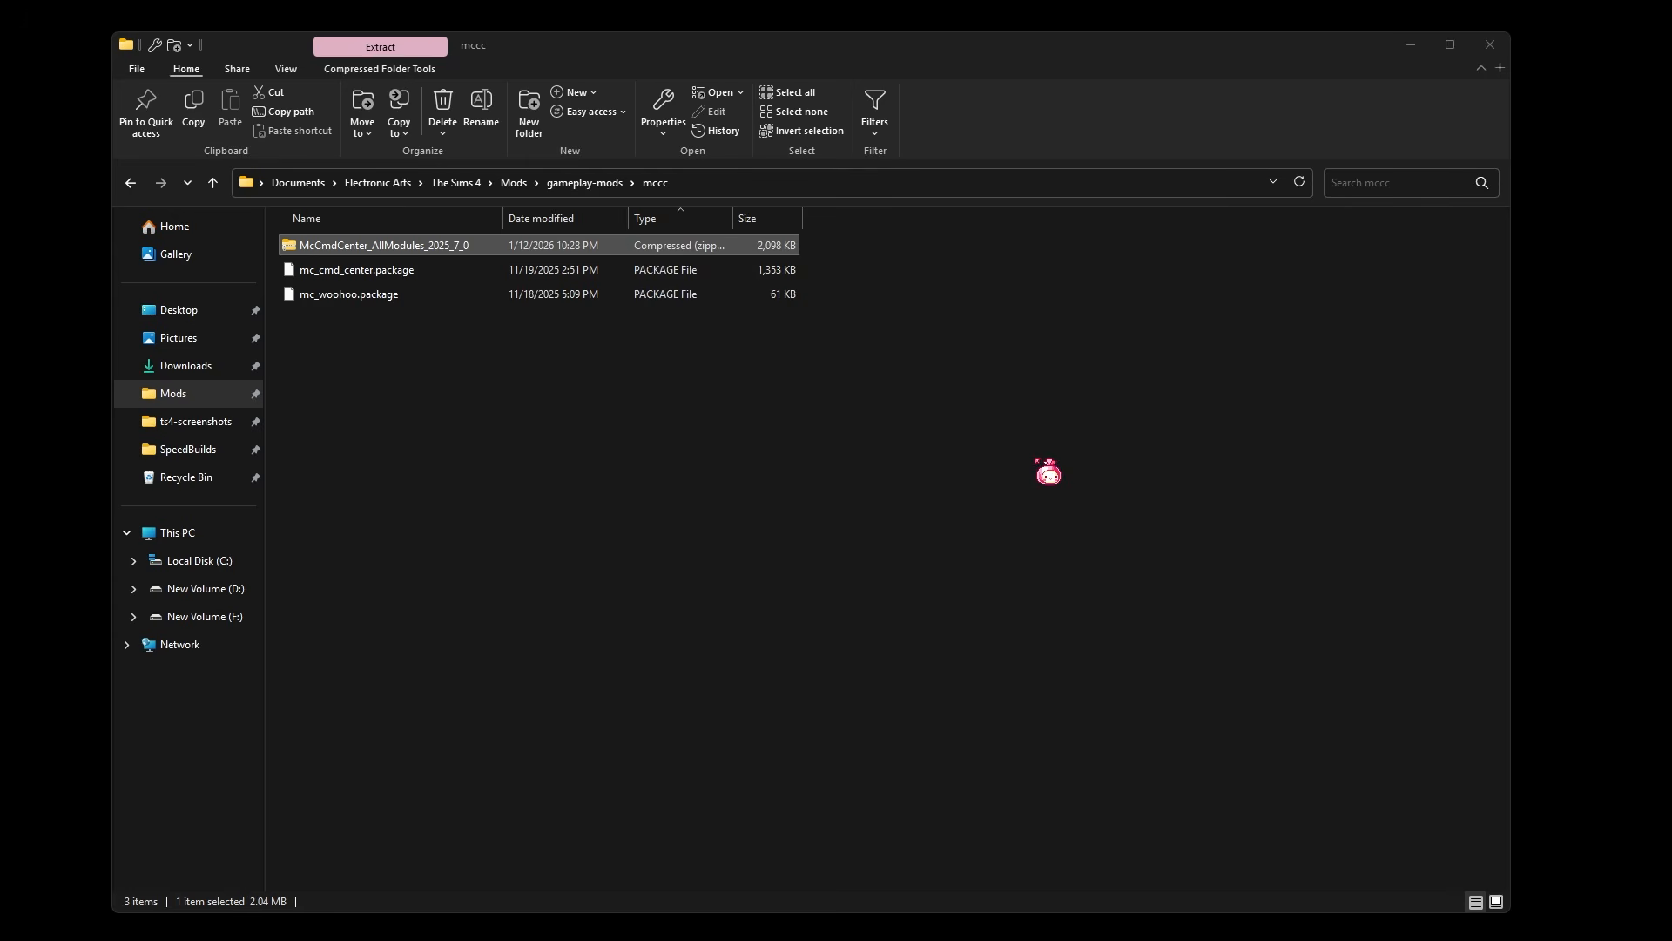
pyautogui.click(443, 105)
# - Move all the ts4script files from the extracted McCmdCenter_AllModules_2025_7_0 folder into gameplay-mods, replacing the existing files there
pyautogui.doubleClick(605, 249)
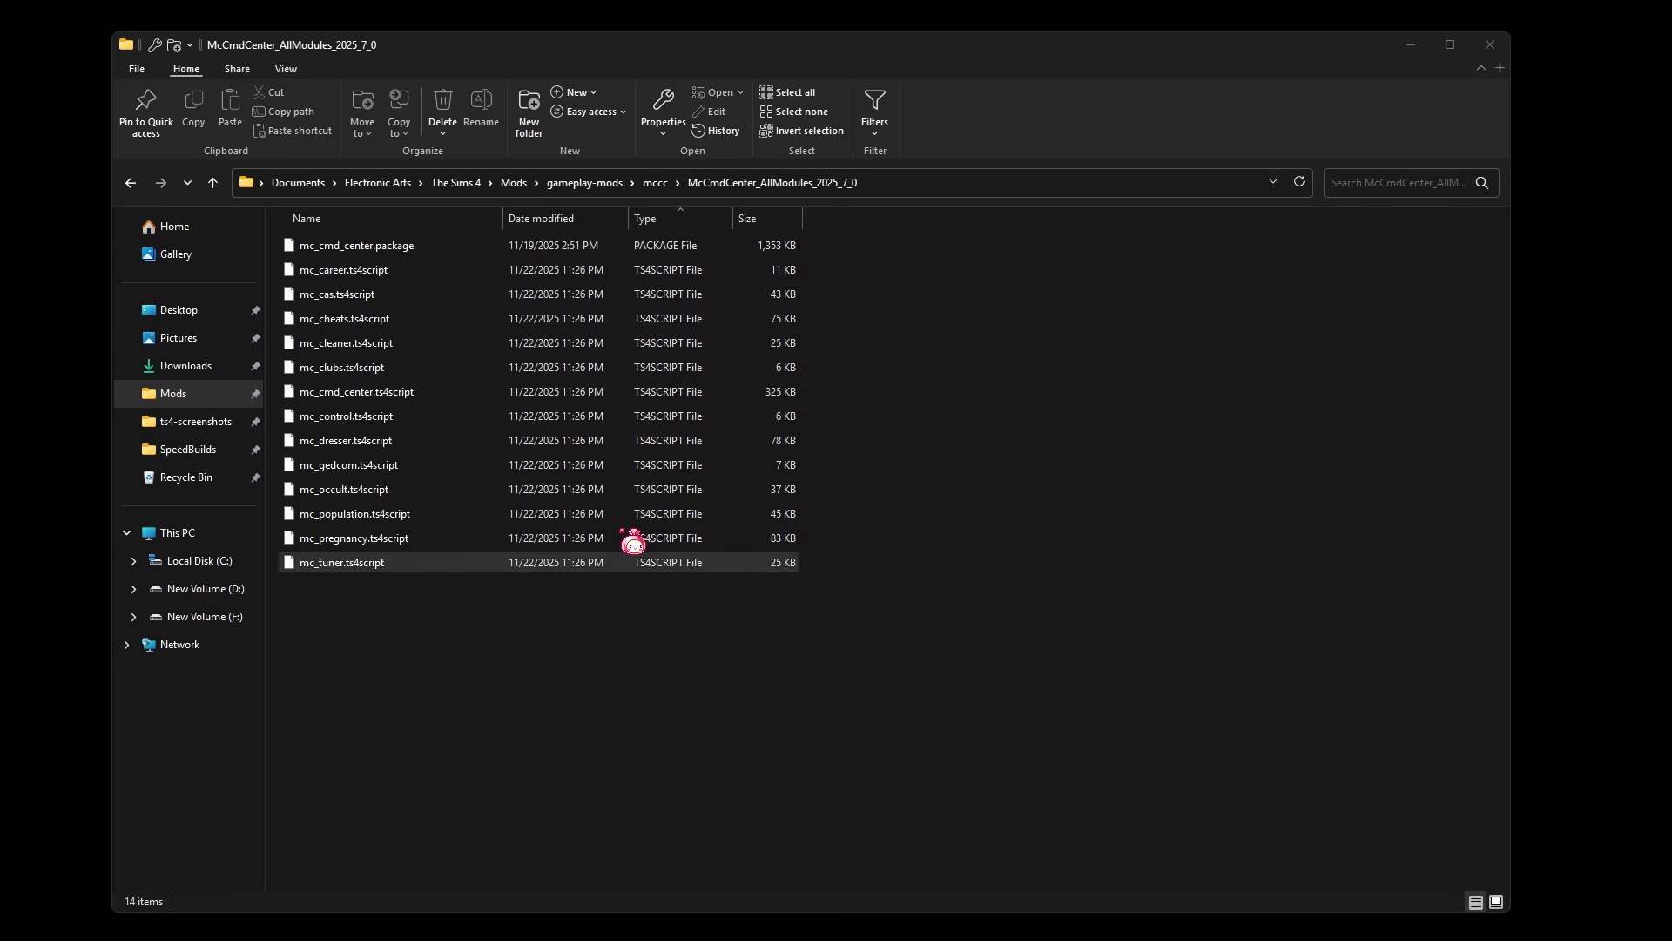
pyautogui.click(692, 220)
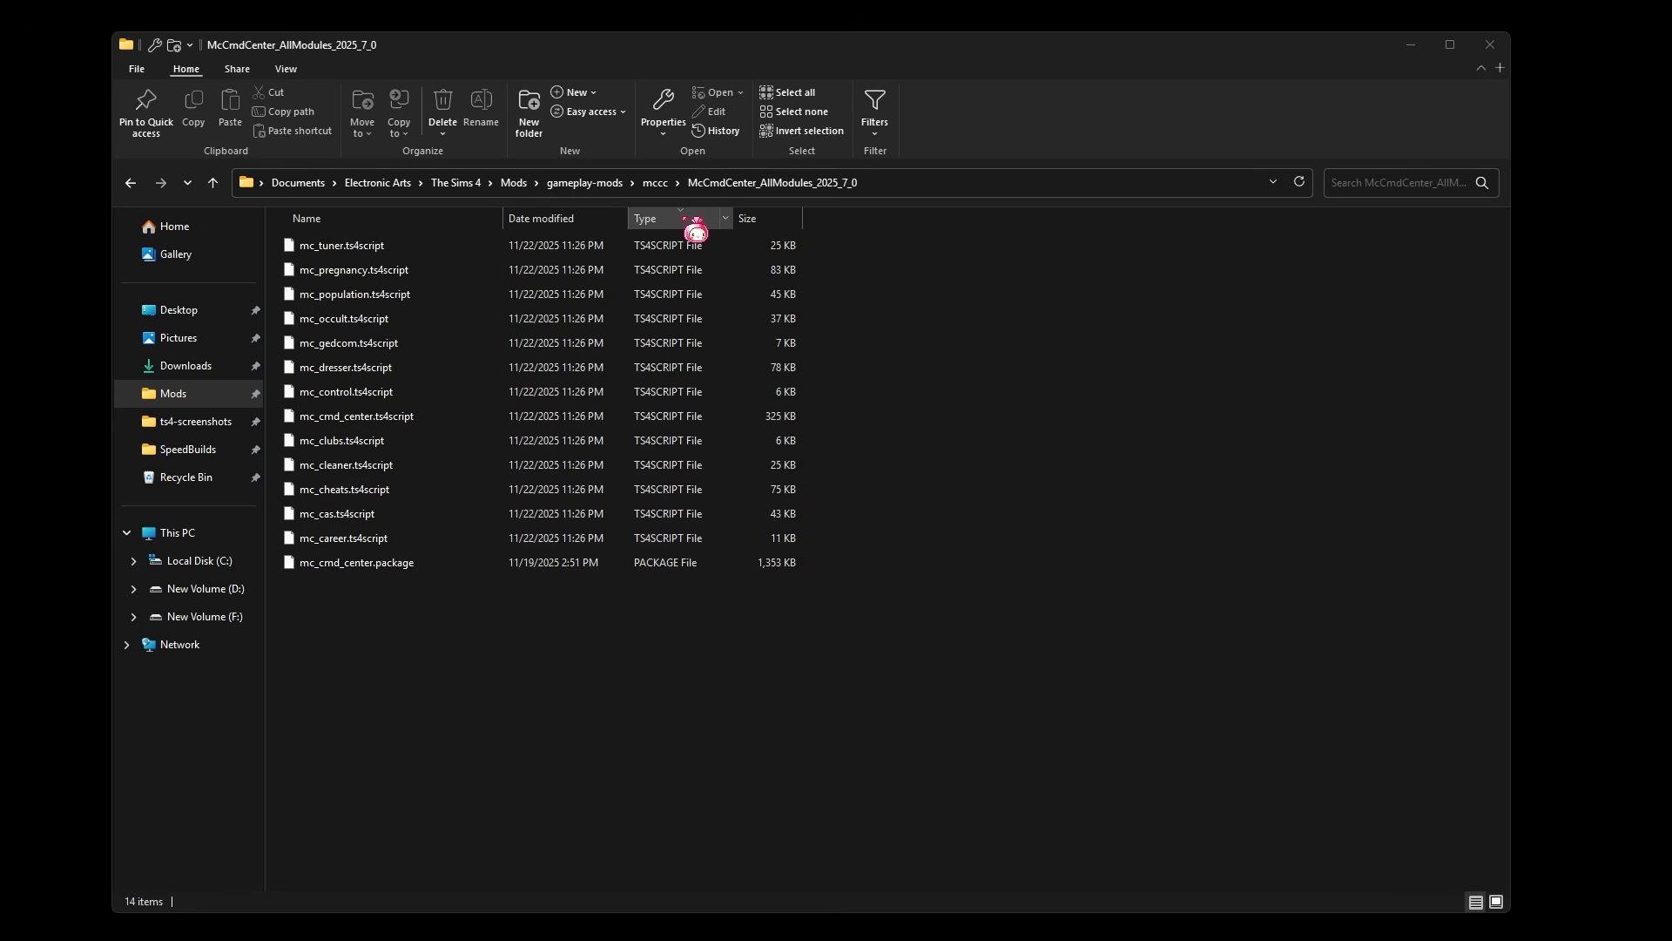
pyautogui.click(692, 219)
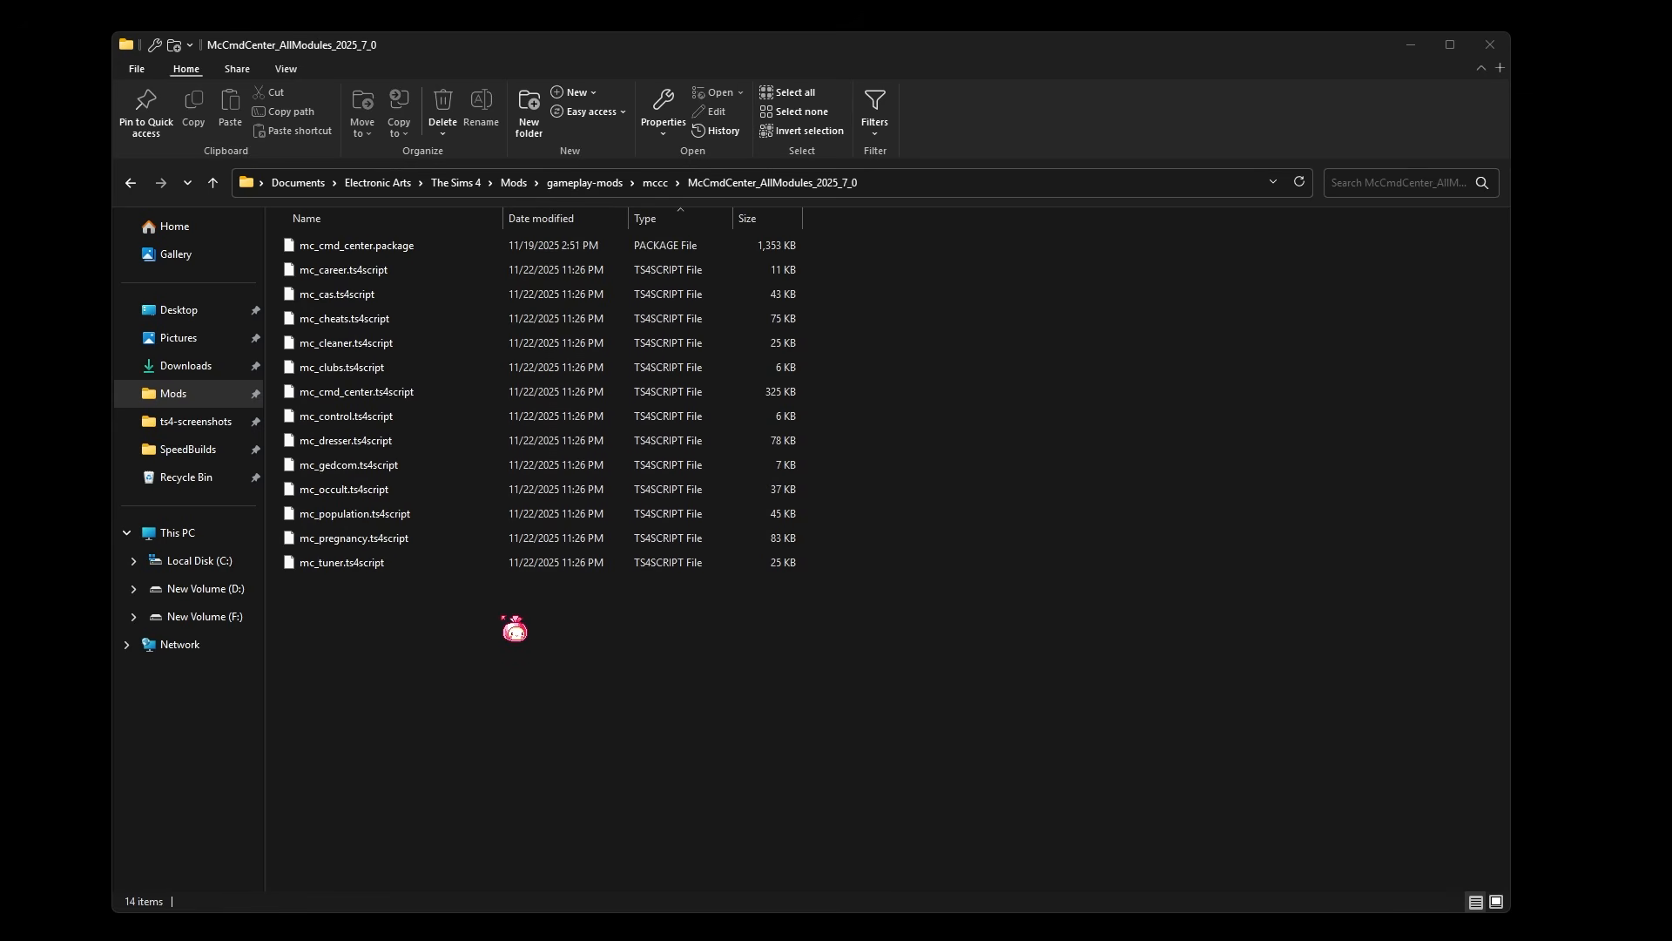
pyautogui.moveTo(499, 615); pyautogui.dragTo(483, 272)
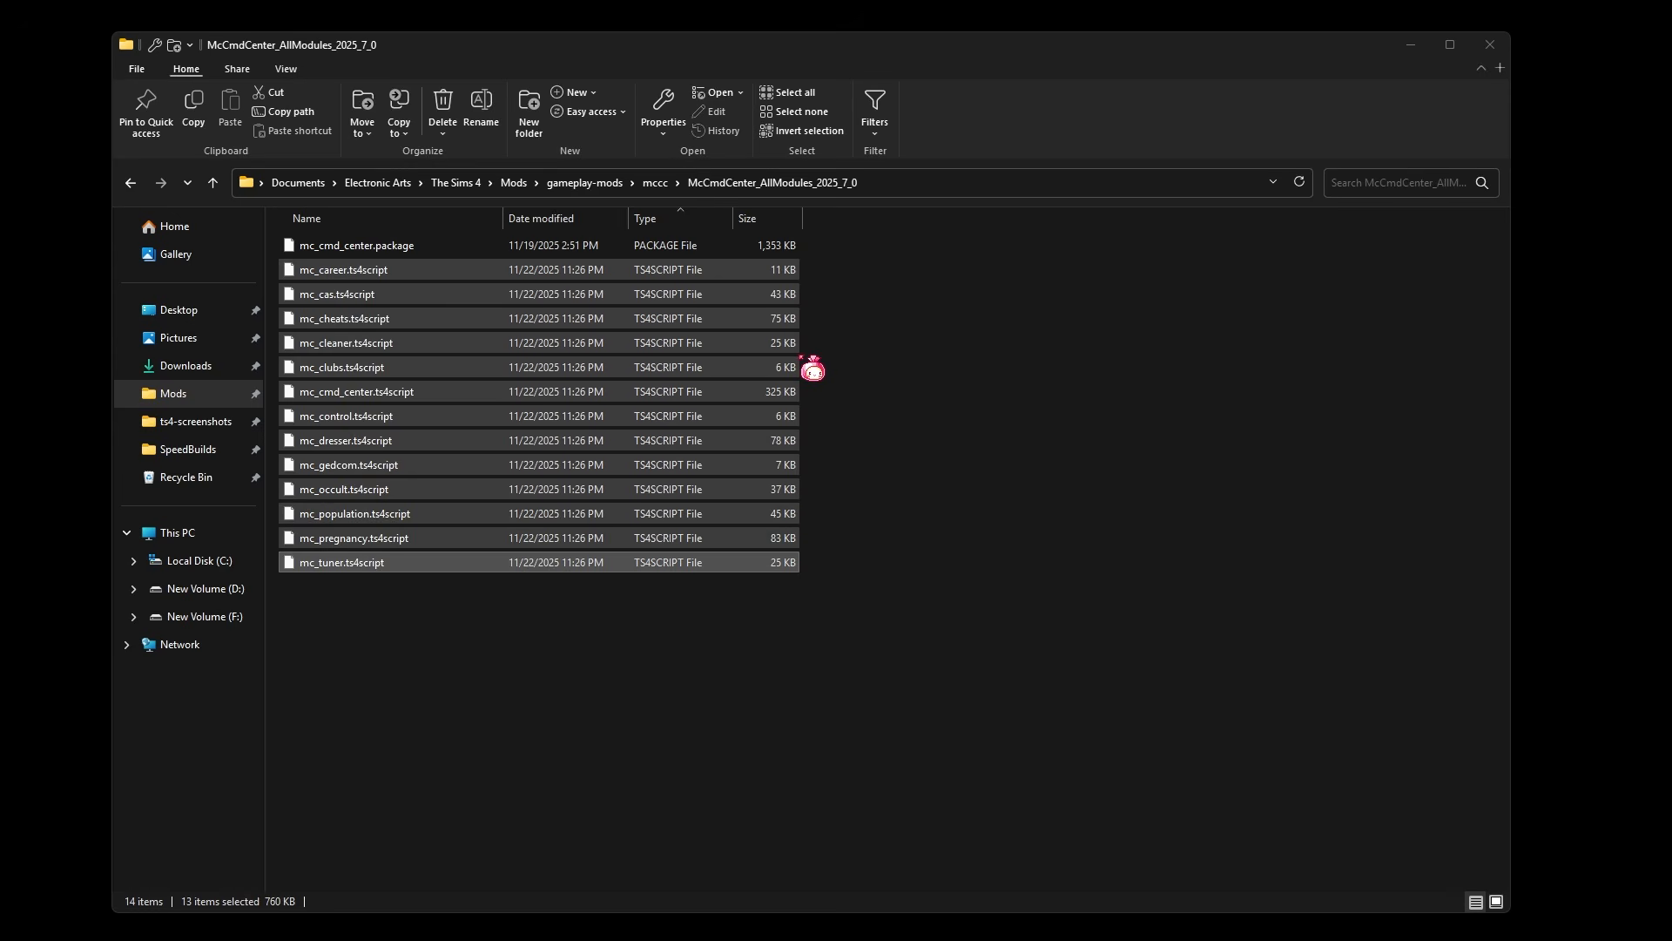
pyautogui.moveTo(777, 273); pyautogui.dragTo(692, 374)
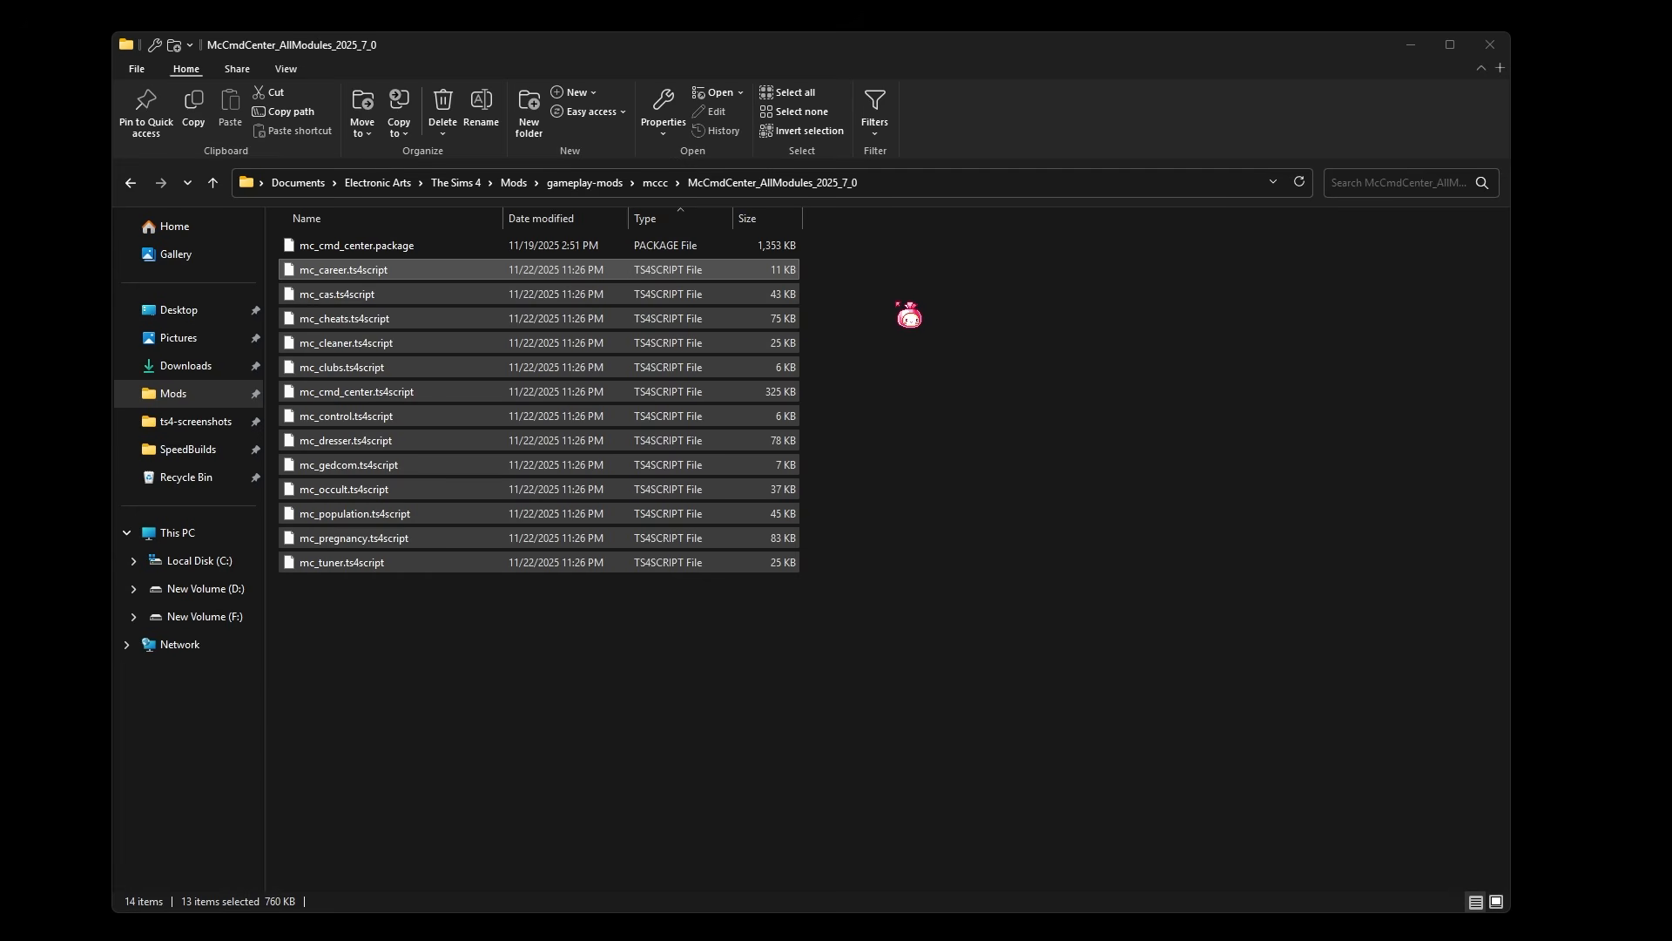
pyautogui.moveTo(706, 285); pyautogui.dragTo(795, 336)
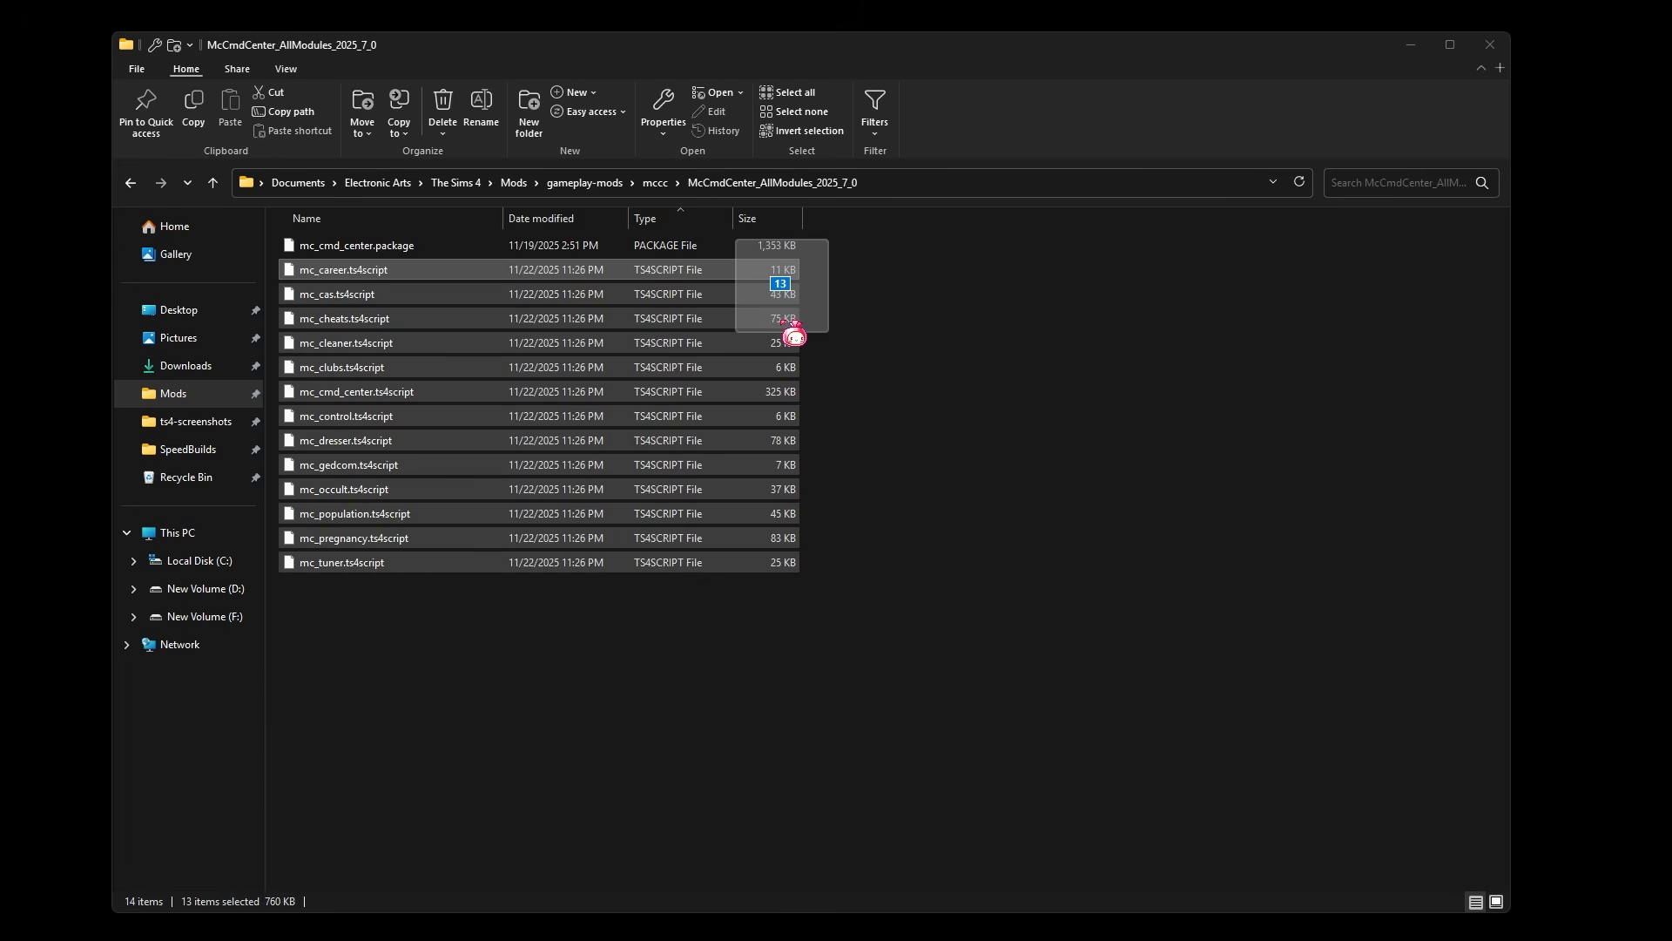
pyautogui.moveTo(794, 336); pyautogui.dragTo(751, 376)
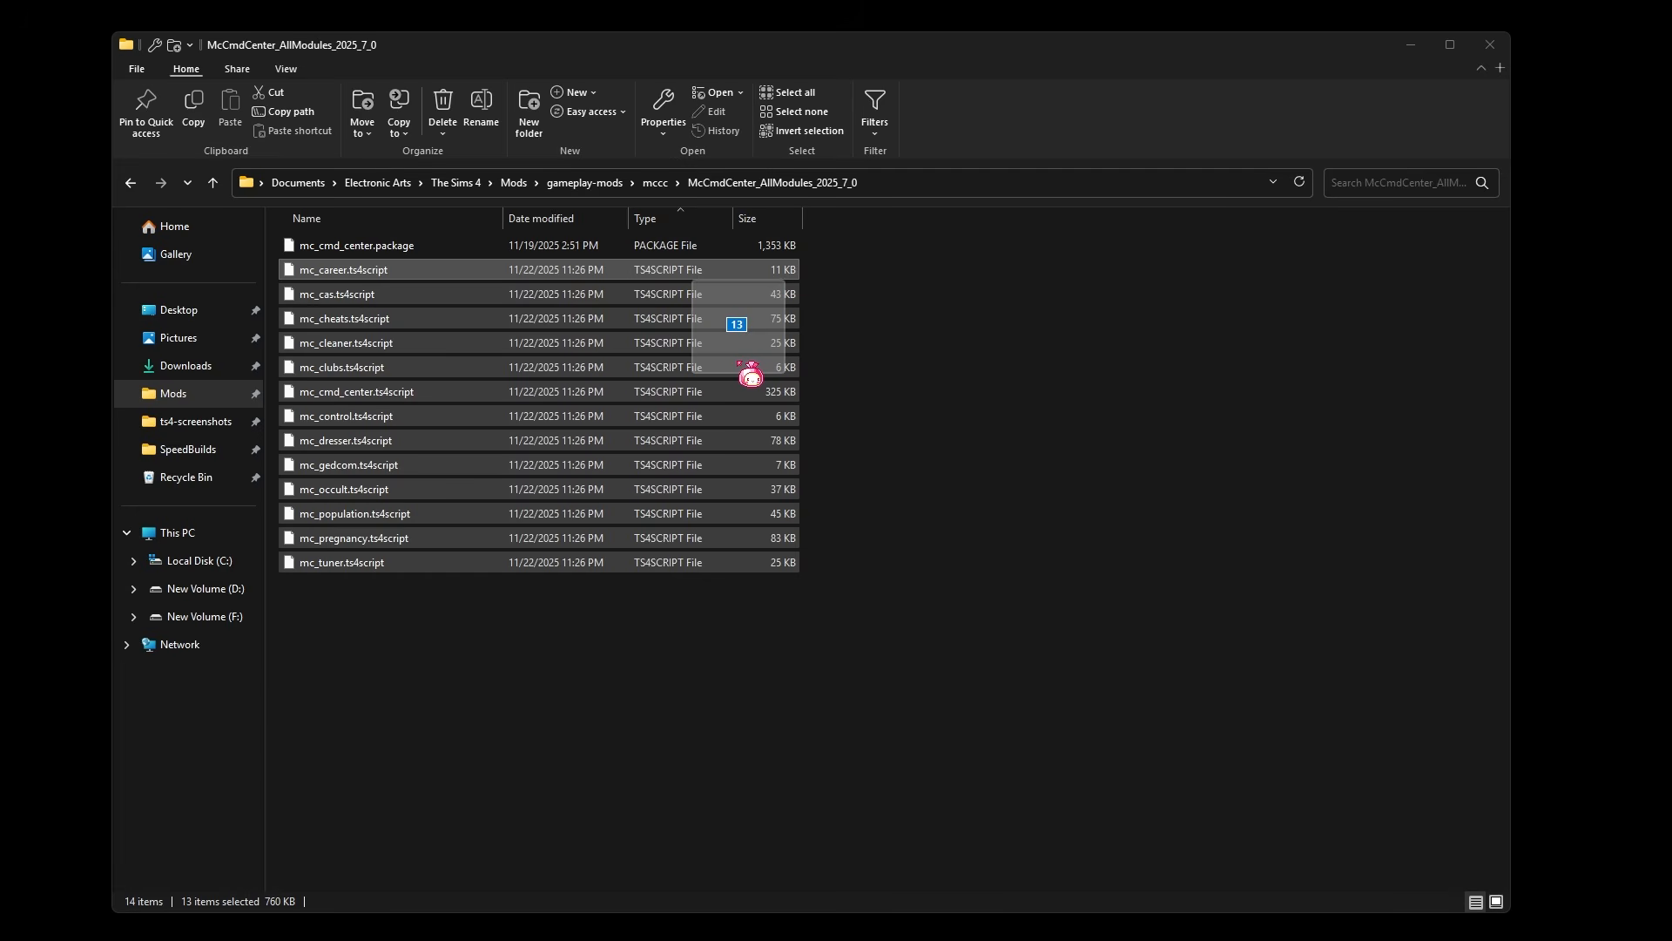
pyautogui.moveTo(751, 376); pyautogui.dragTo(605, 191)
pyautogui.moveTo(422, 262); pyautogui.dragTo(1028, 292)
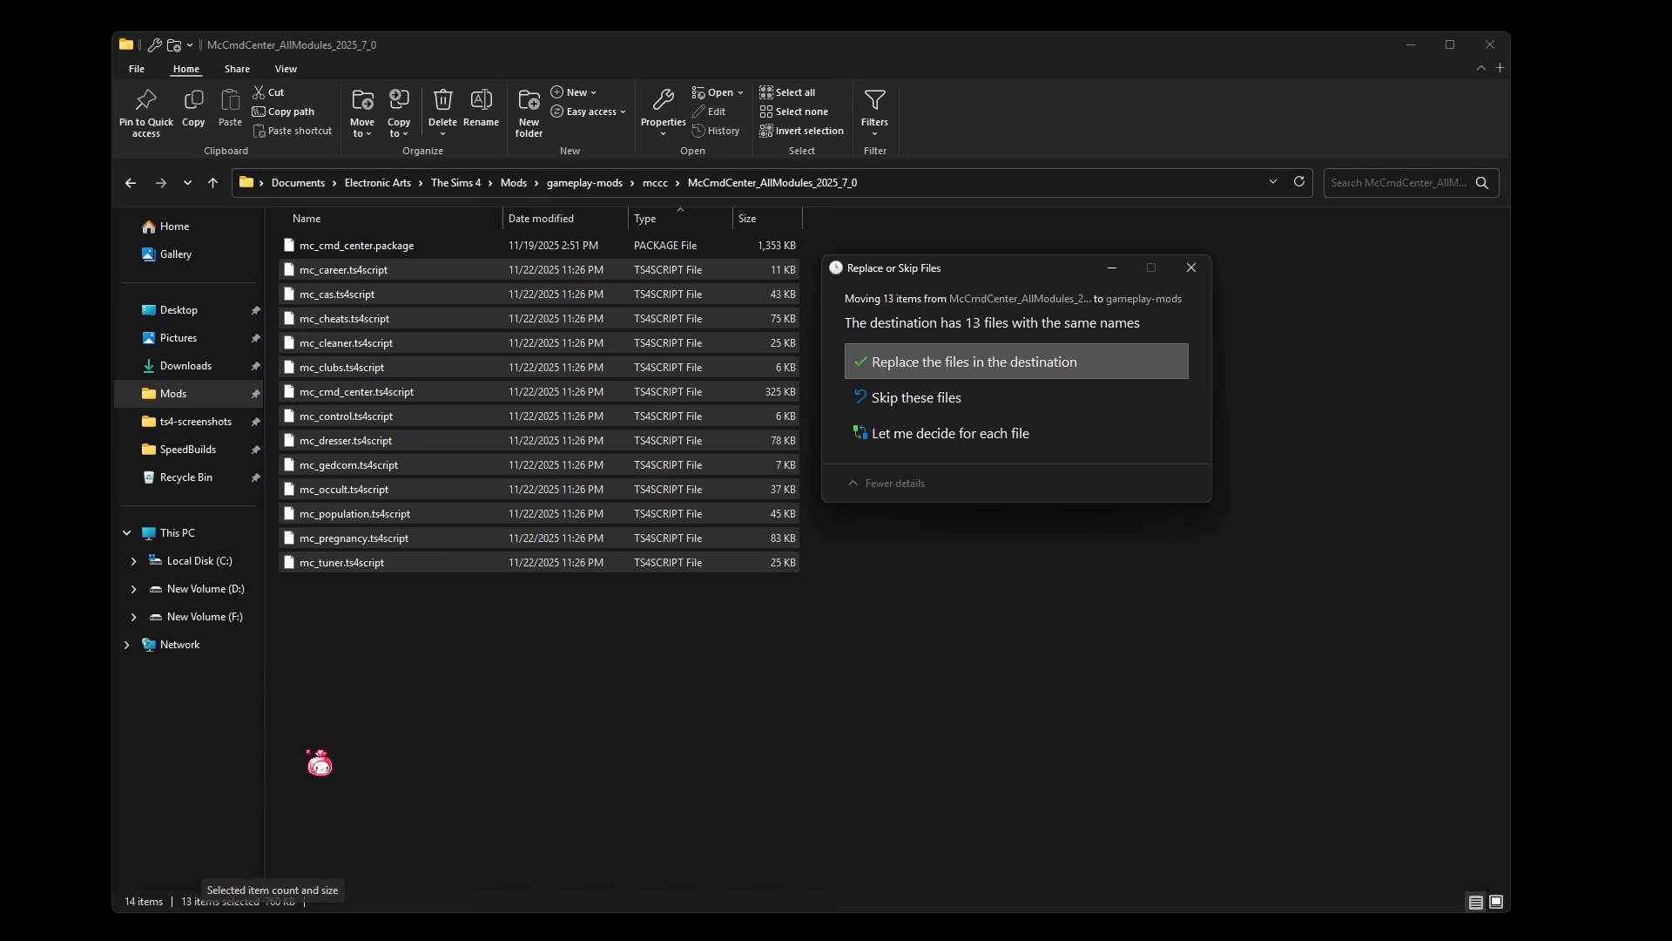
pyautogui.click(1000, 370)
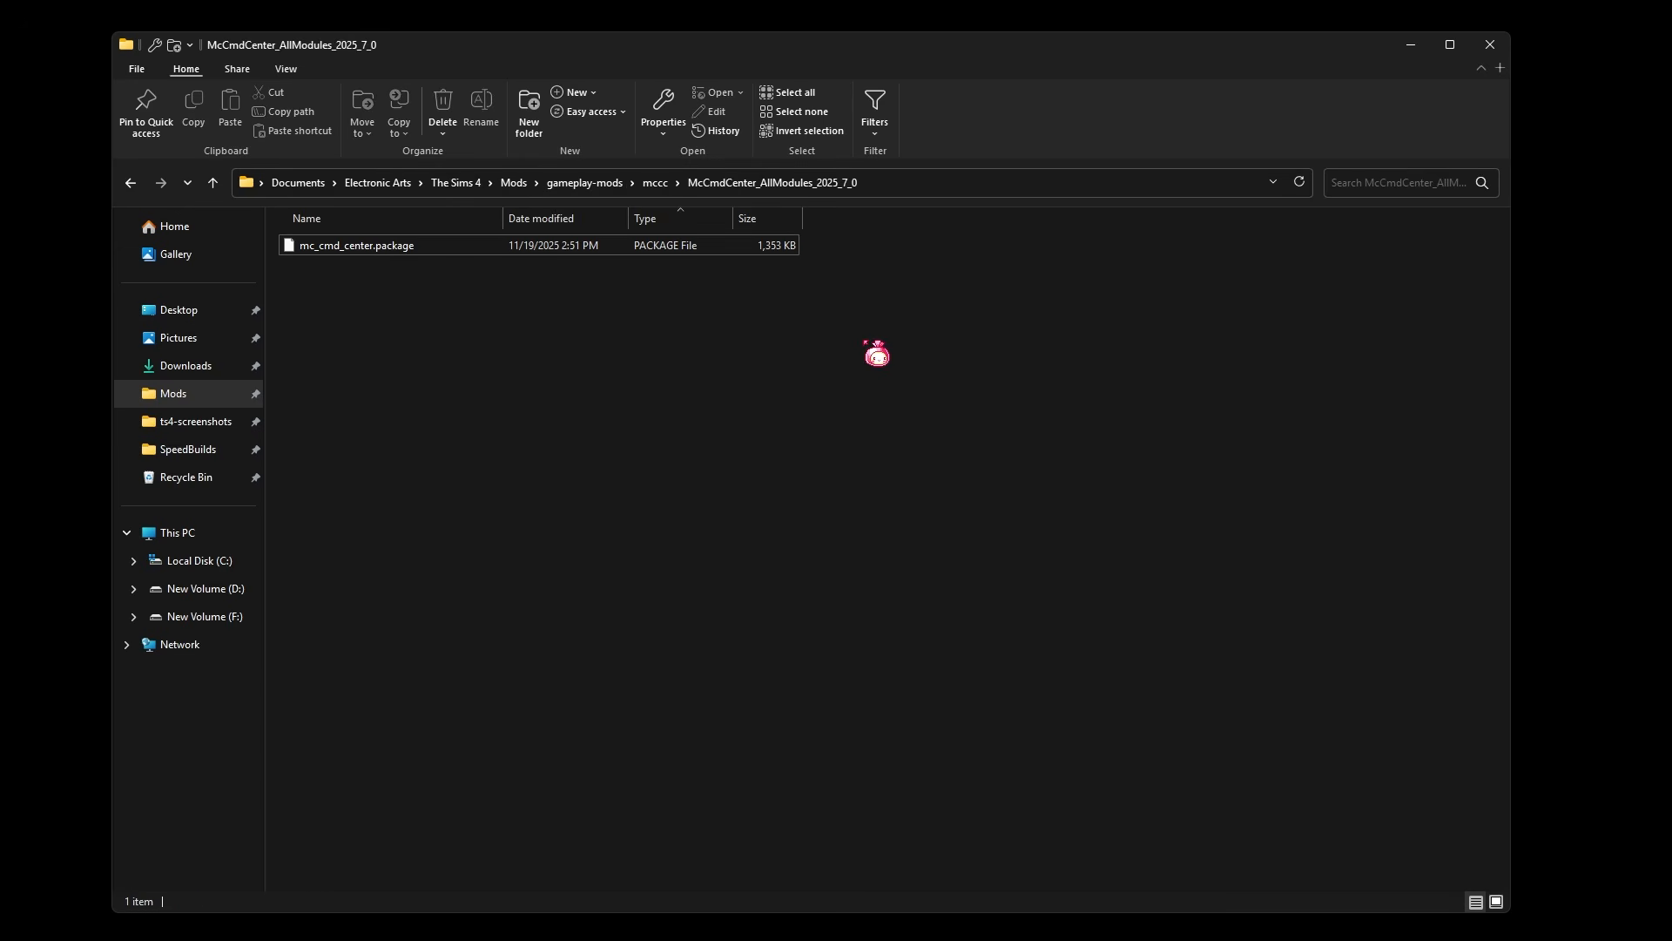
# - Move mc_cmd_center.package up into the mccc folder, replacing the existing file, and delete the emptied McCmdCenter_AllModules_2025_7_0 folder
pyautogui.click(416, 254)
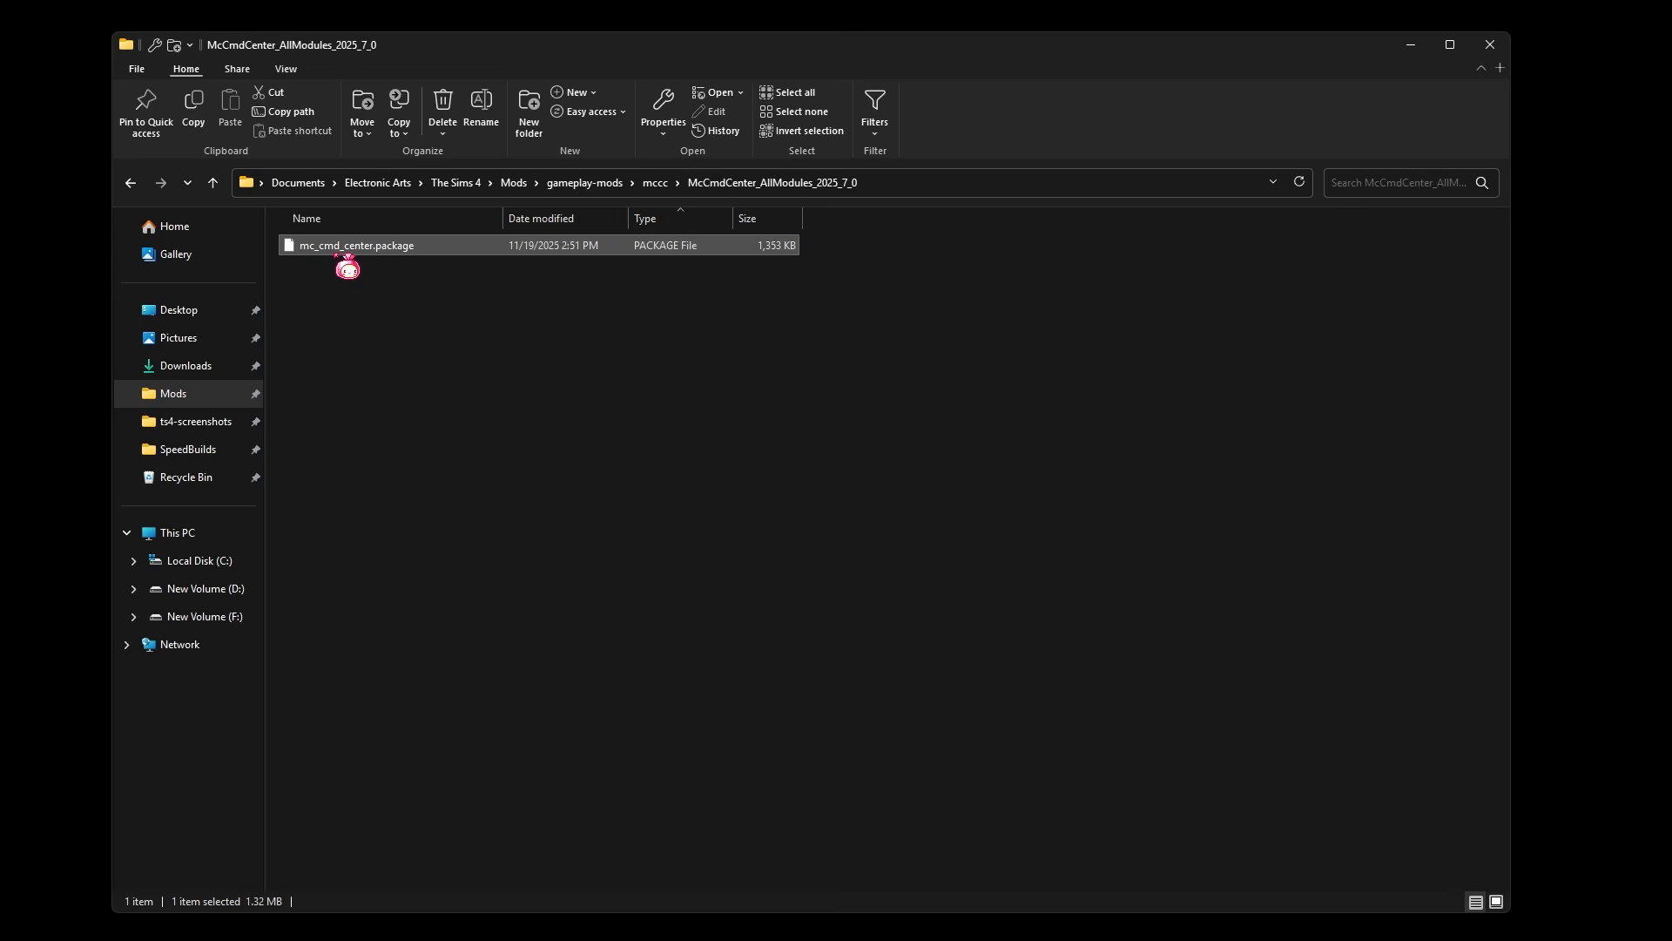
pyautogui.moveTo(348, 266); pyautogui.dragTo(661, 205)
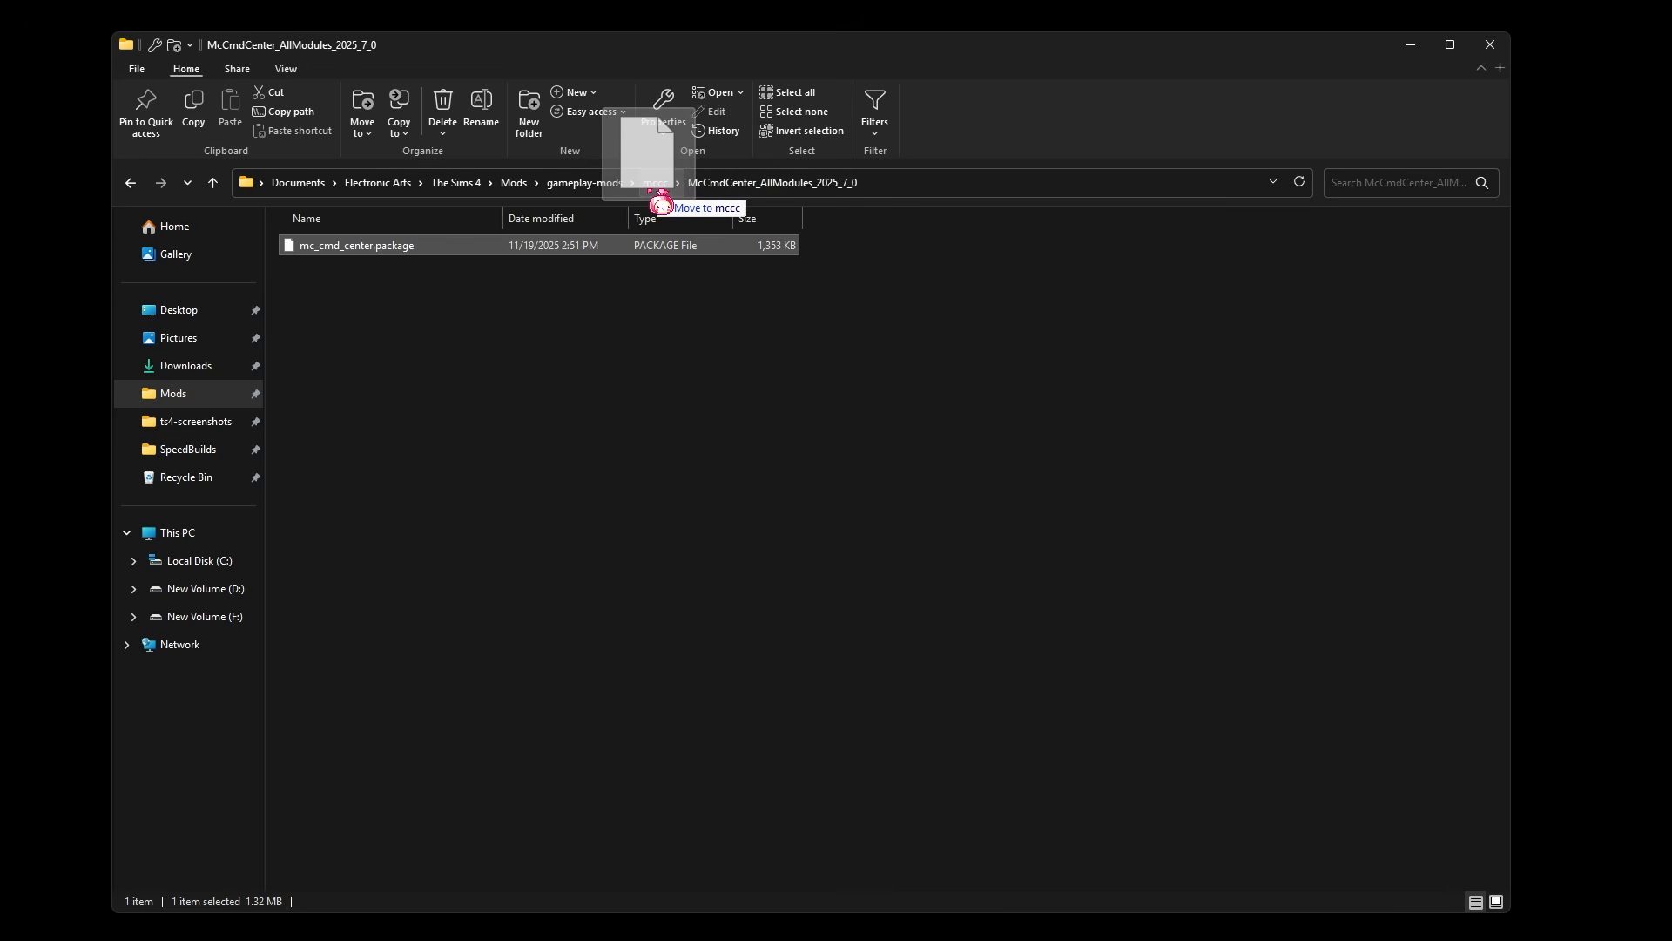
pyautogui.moveTo(661, 205); pyautogui.dragTo(661, 205)
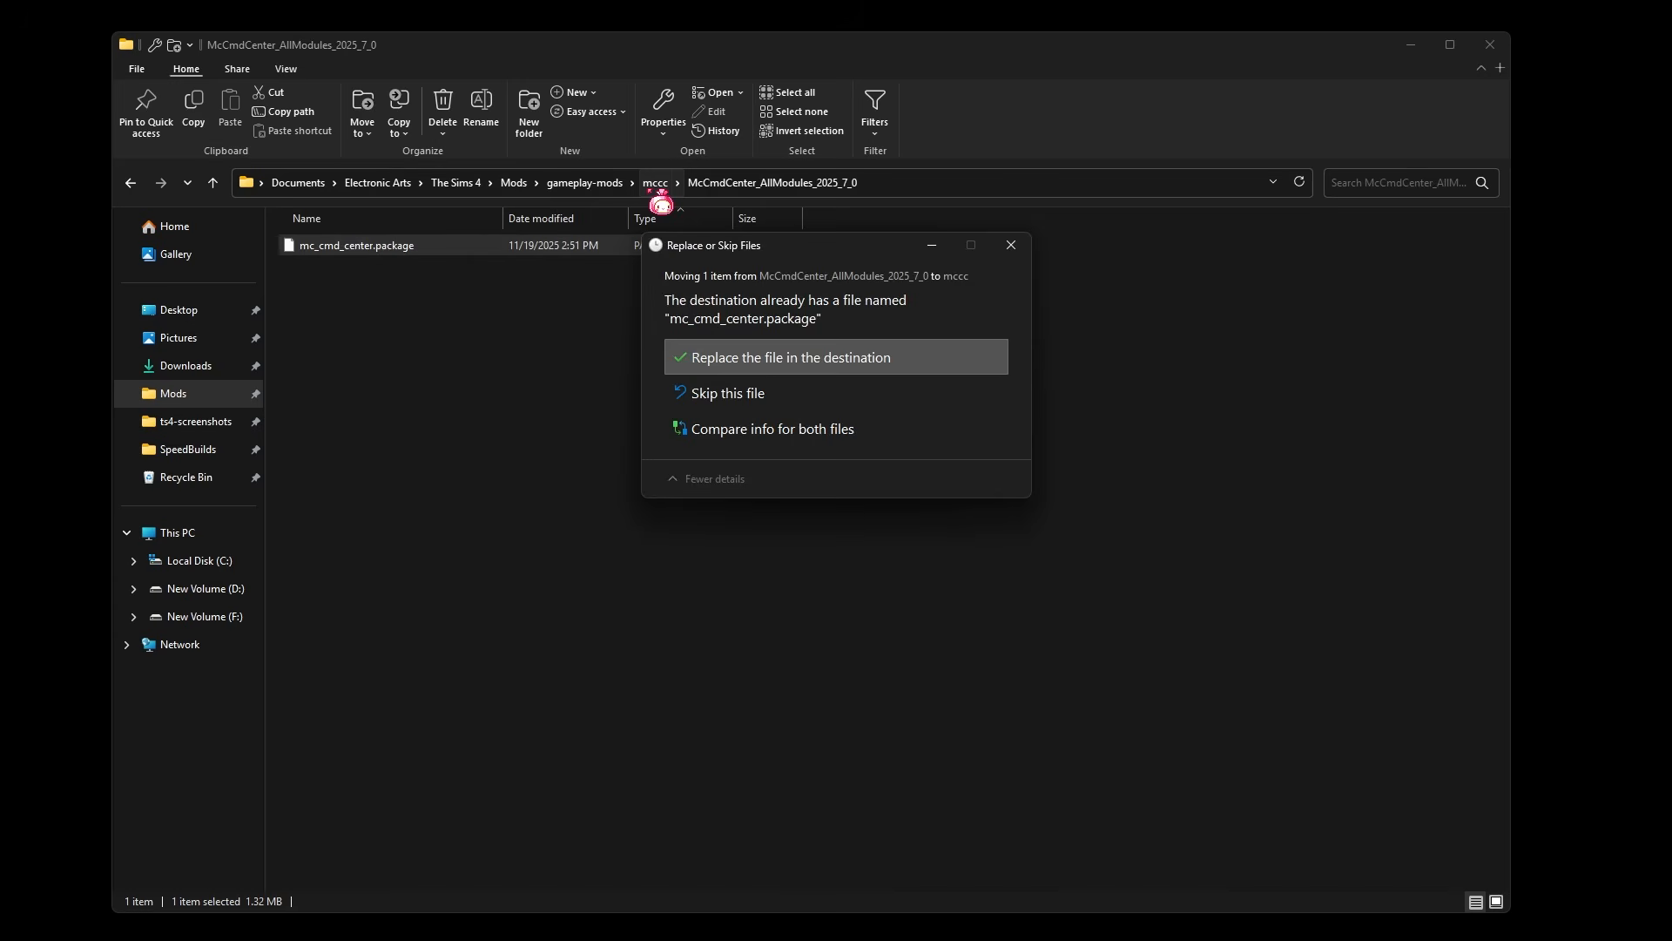
pyautogui.click(971, 365)
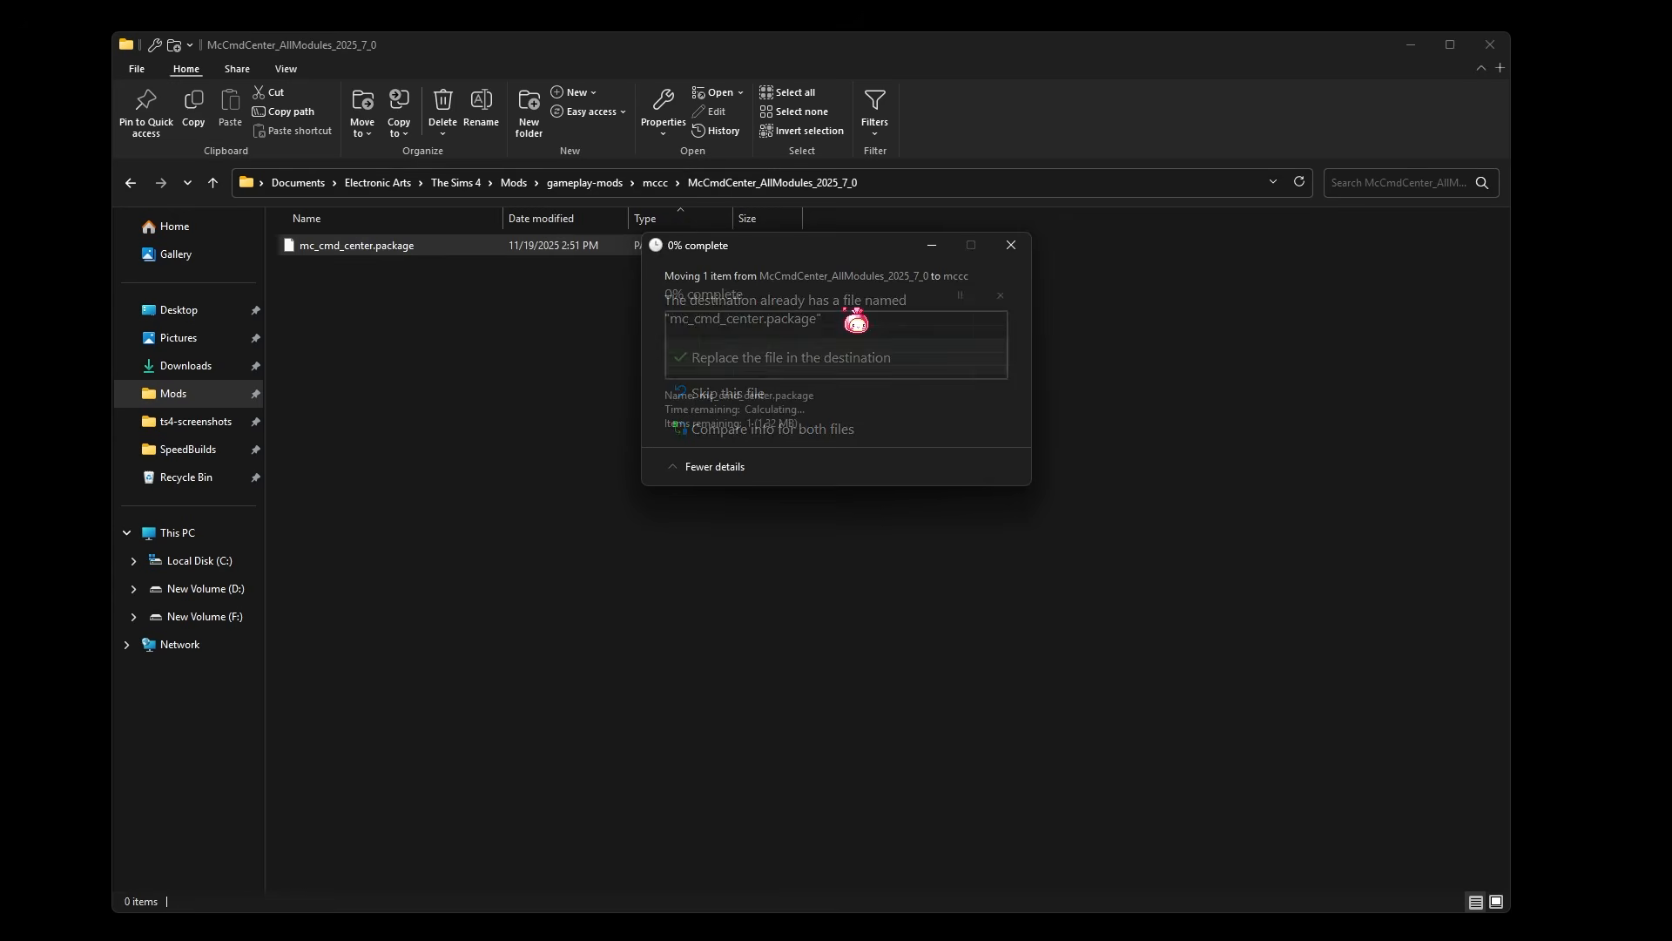
pyautogui.click(662, 189)
pyautogui.click(441, 105)
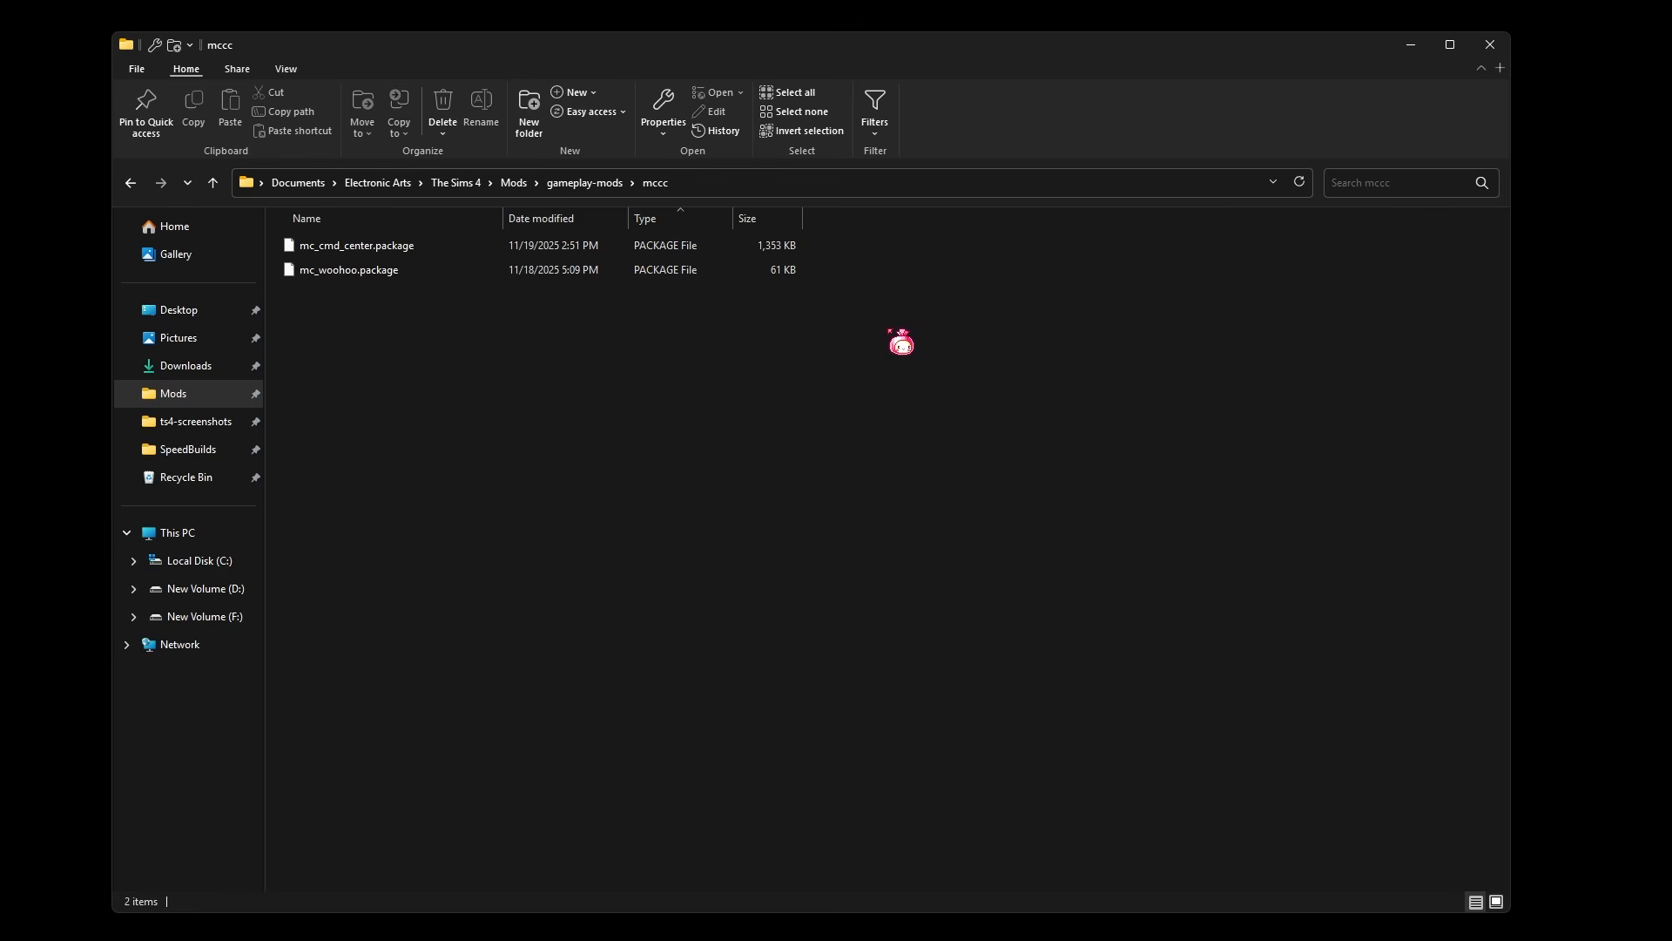
# - Open gameplay-mods and check its loose script files, including the MC Command Center ones
pyautogui.click(582, 182)
pyautogui.click(1173, 313)
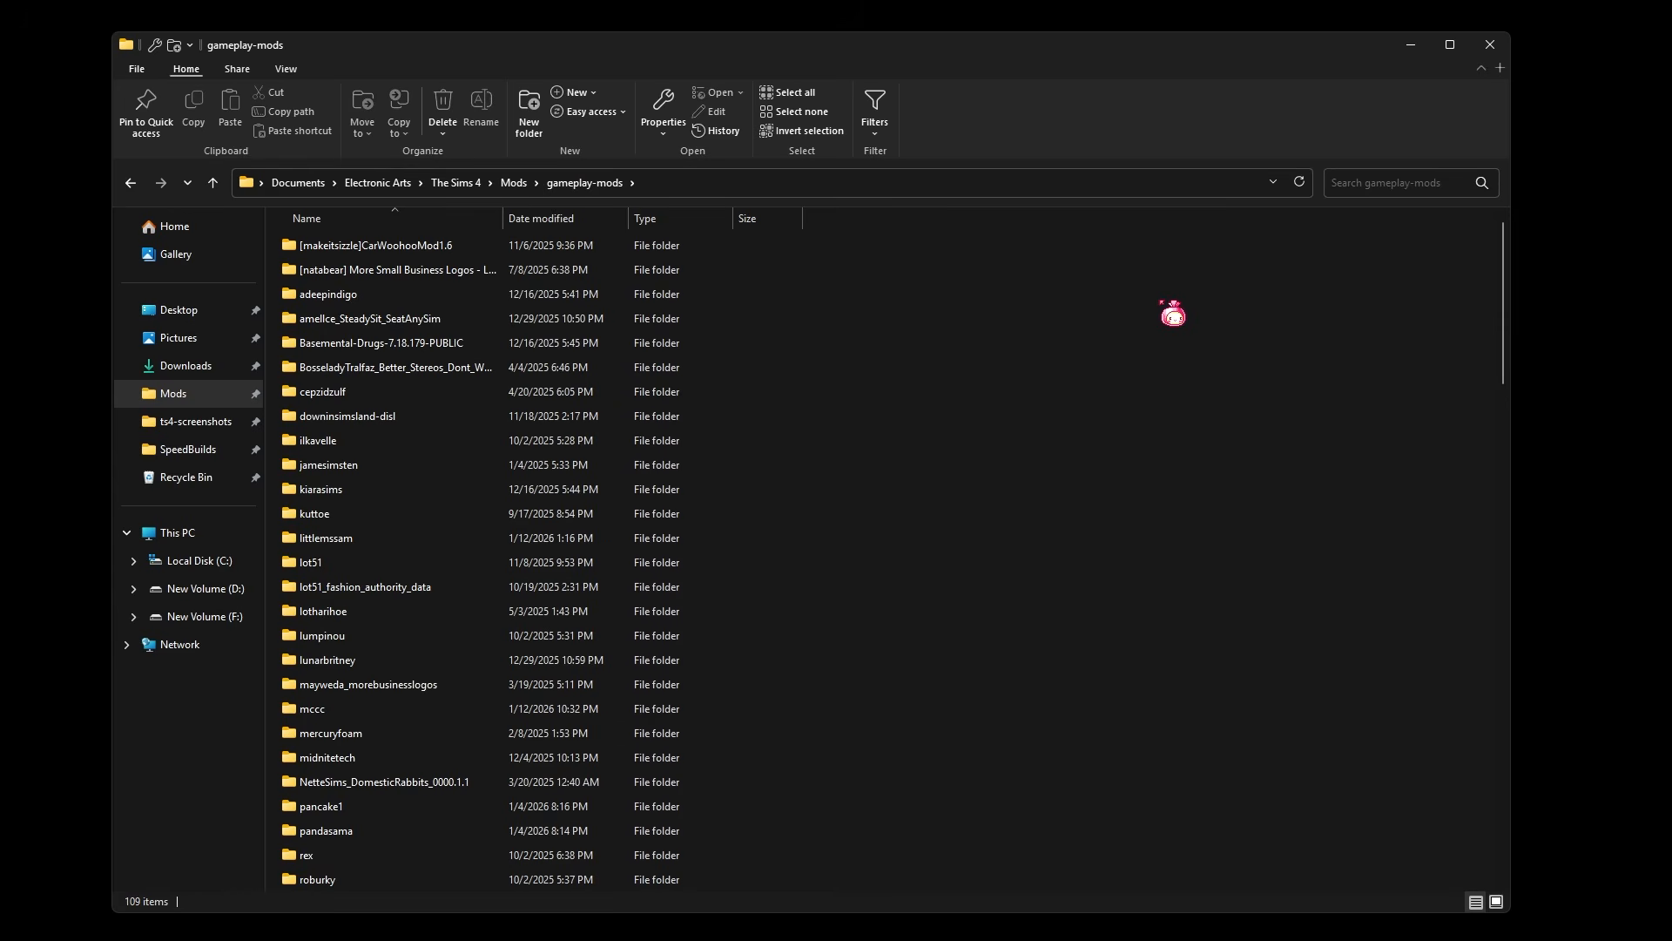
pyautogui.scroll(-15, 1149, 436)
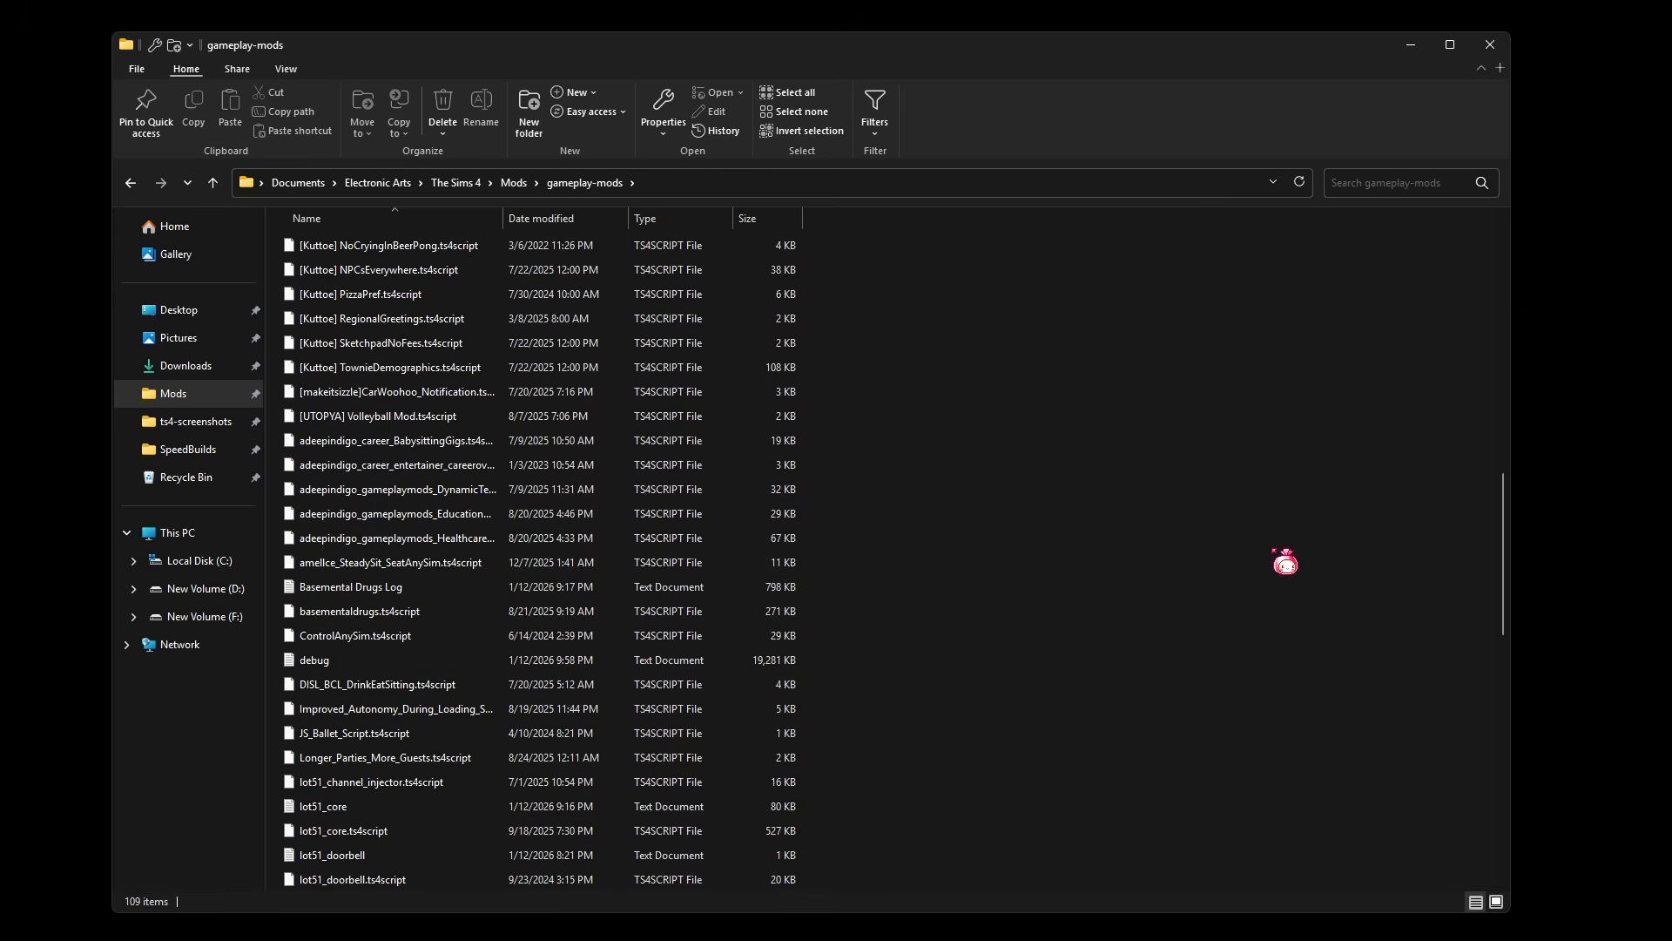
pyautogui.scroll(-4, 1245, 540)
pyautogui.scroll(-3, 1242, 540)
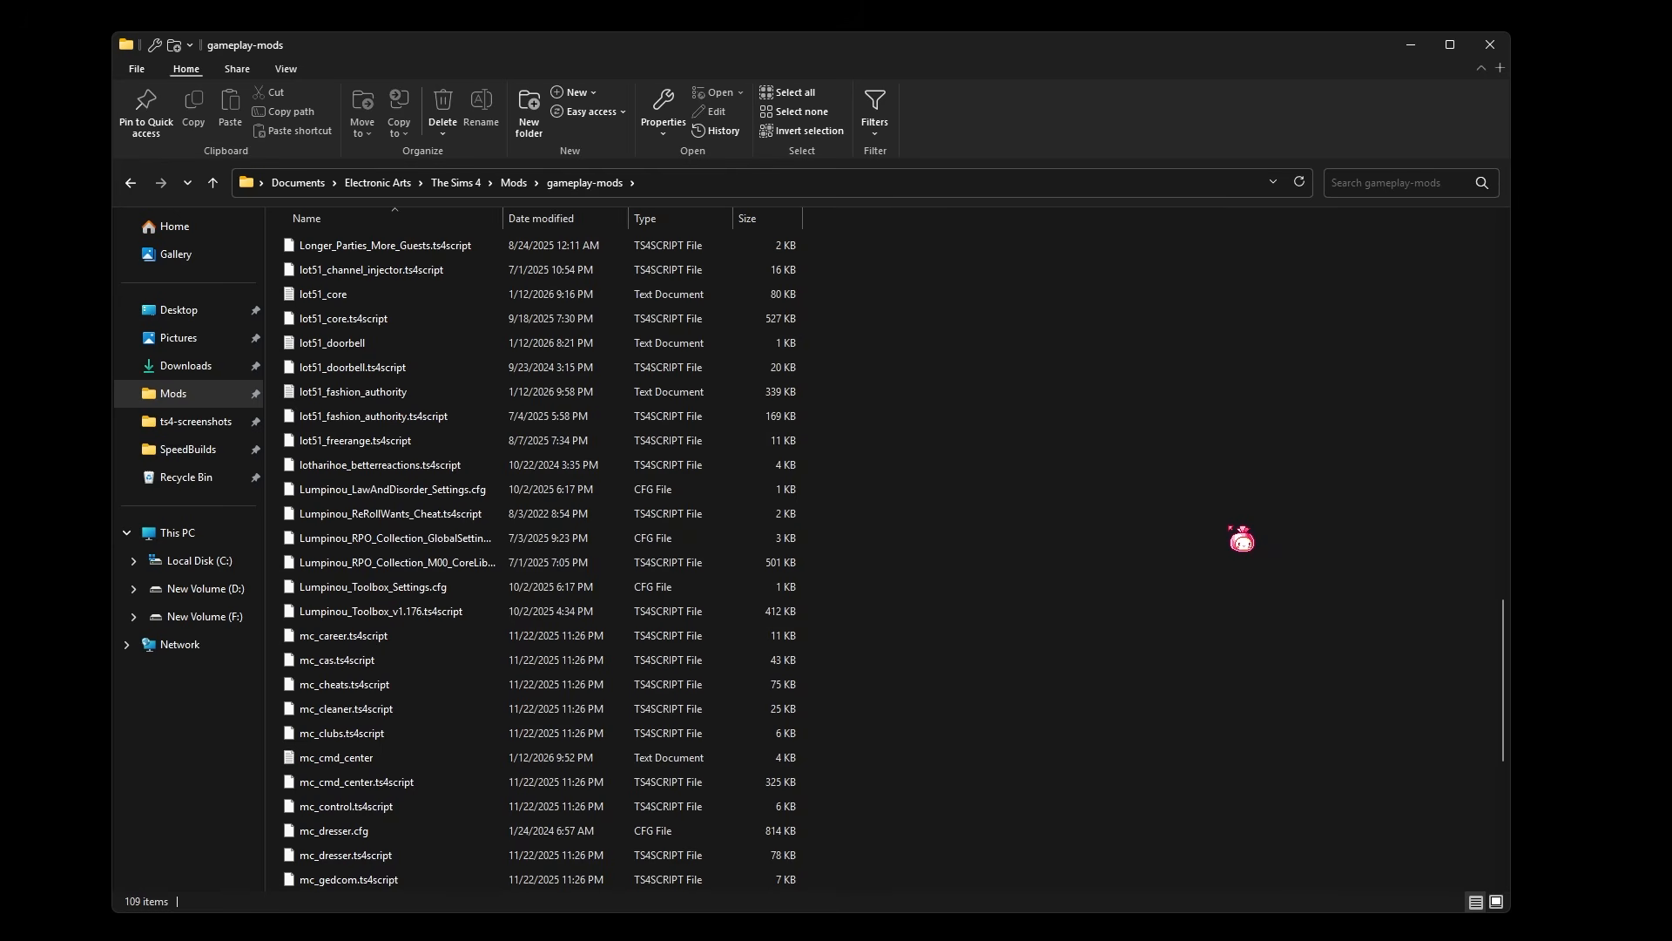
pyautogui.scroll(8, 1242, 540)
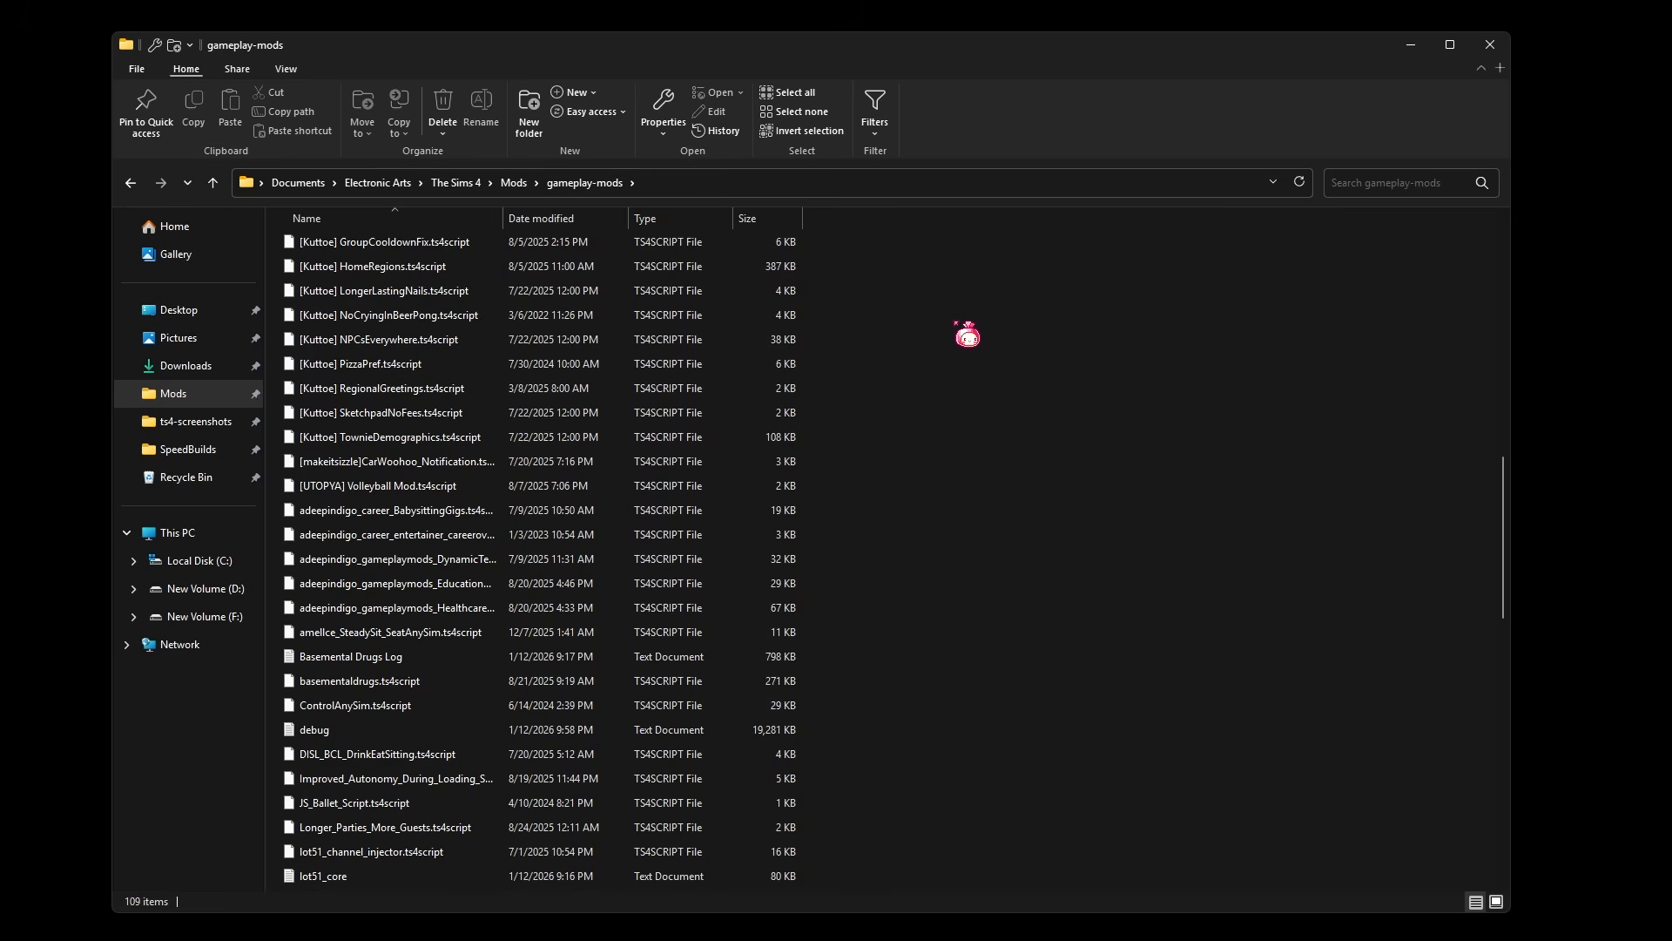
pyautogui.scroll(7, 966, 334)
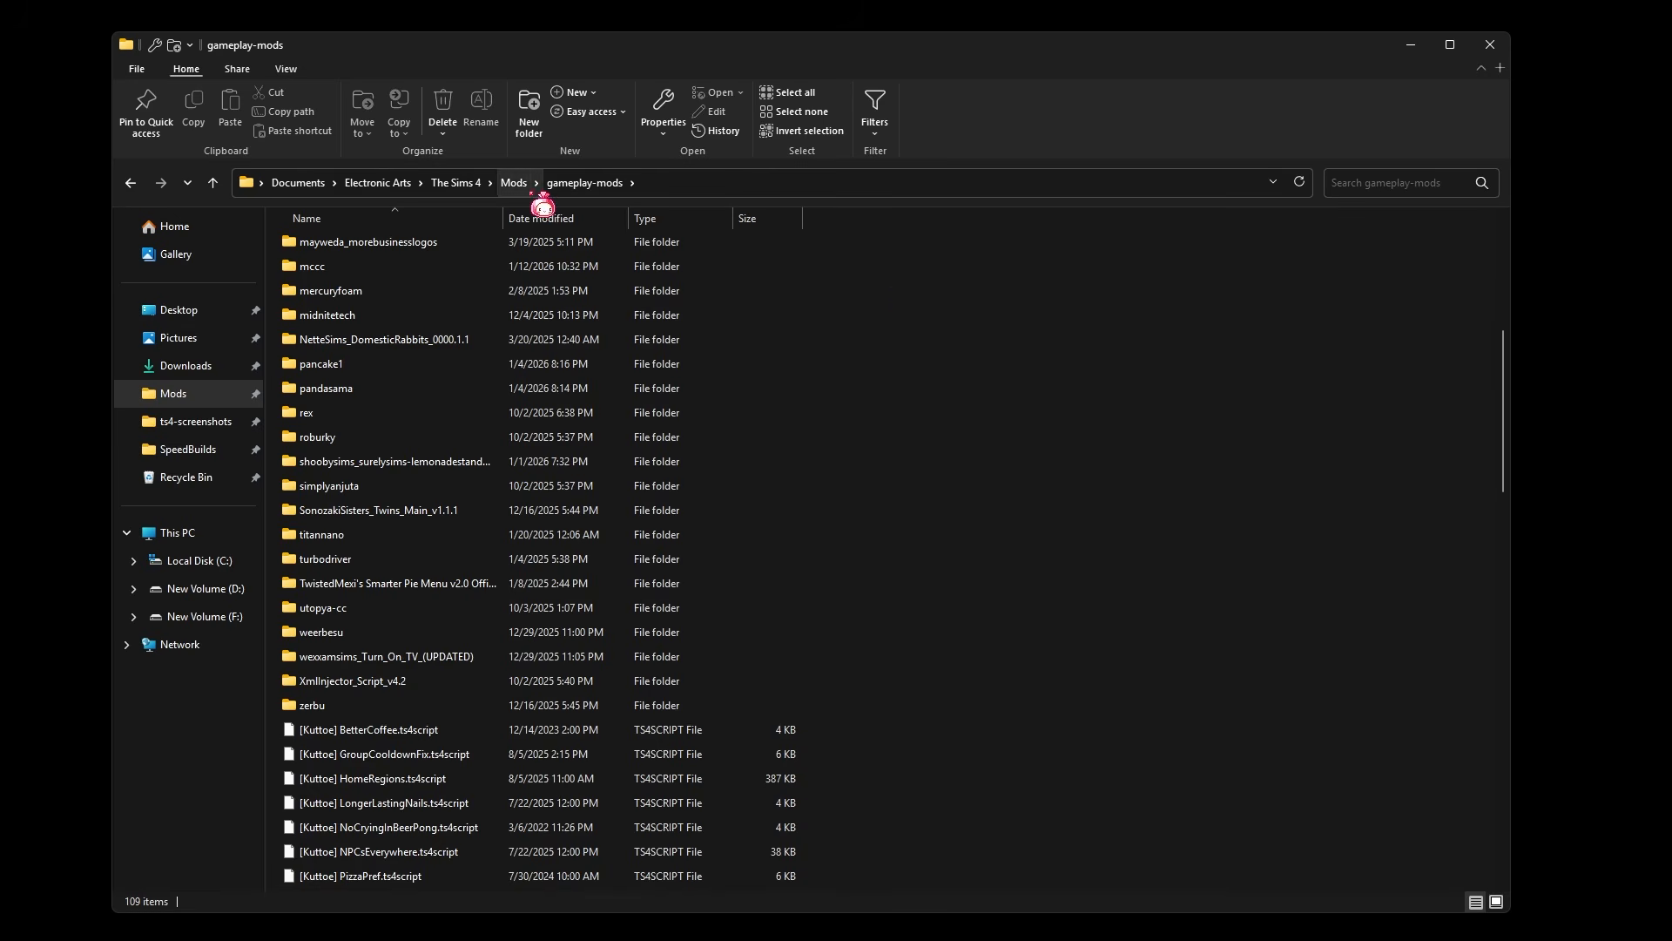
# - Delete the mc_lastexception file from the gameplay-mods folder
pyautogui.scroll(-20, 1048, 429)
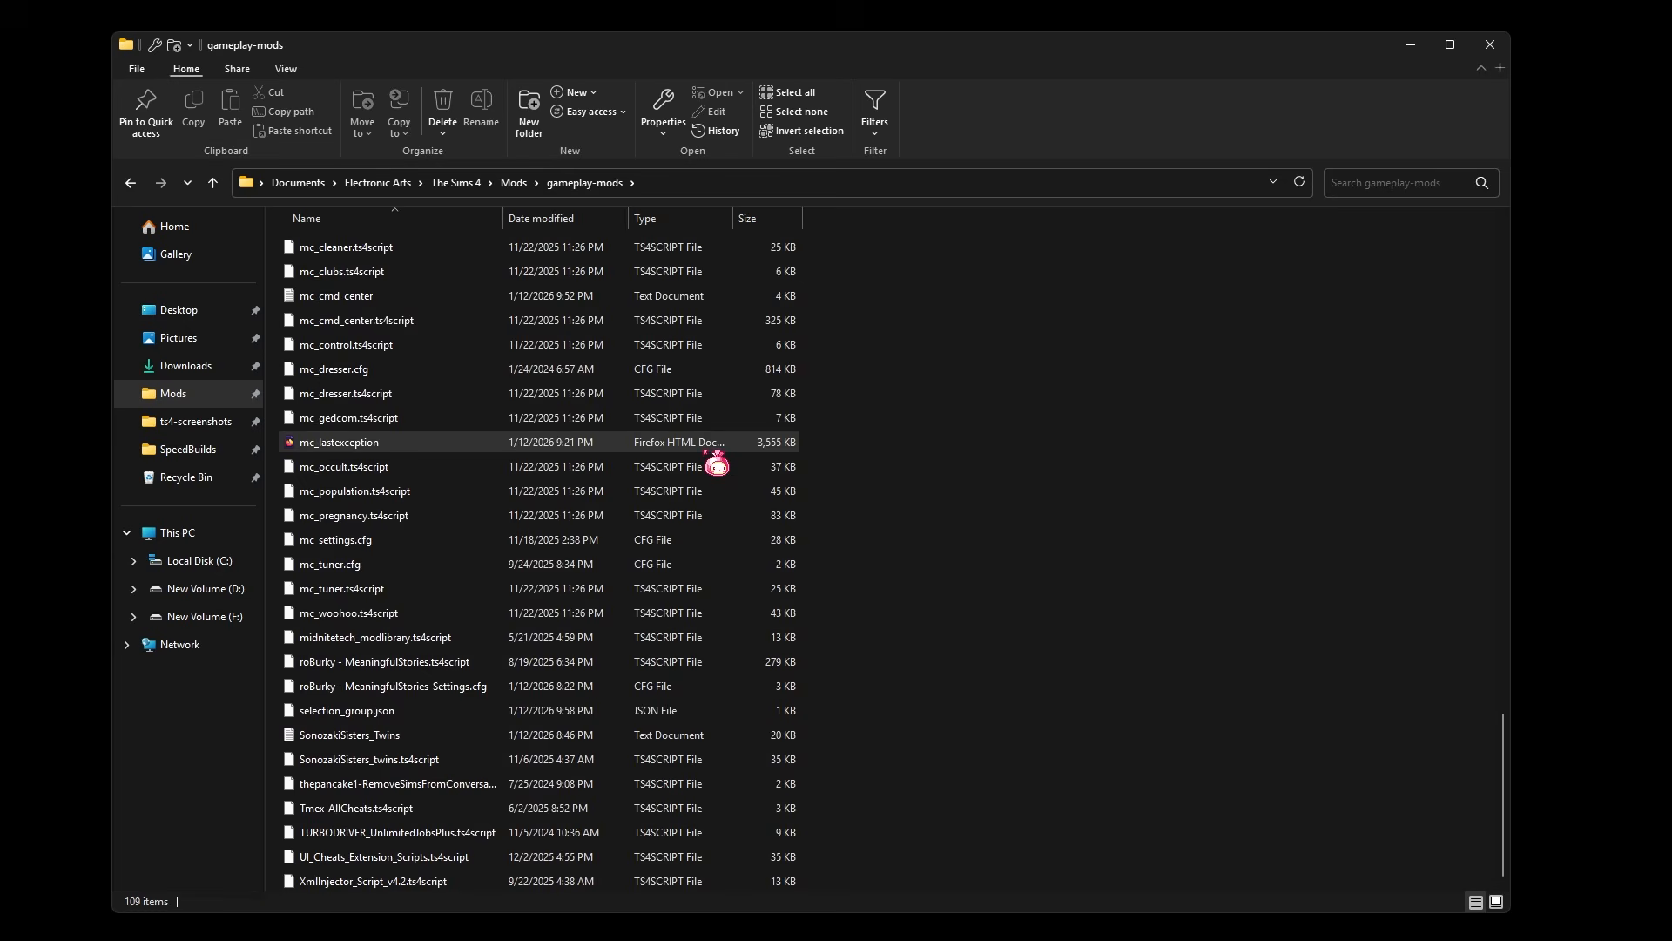
pyautogui.click(827, 446)
pyautogui.click(442, 104)
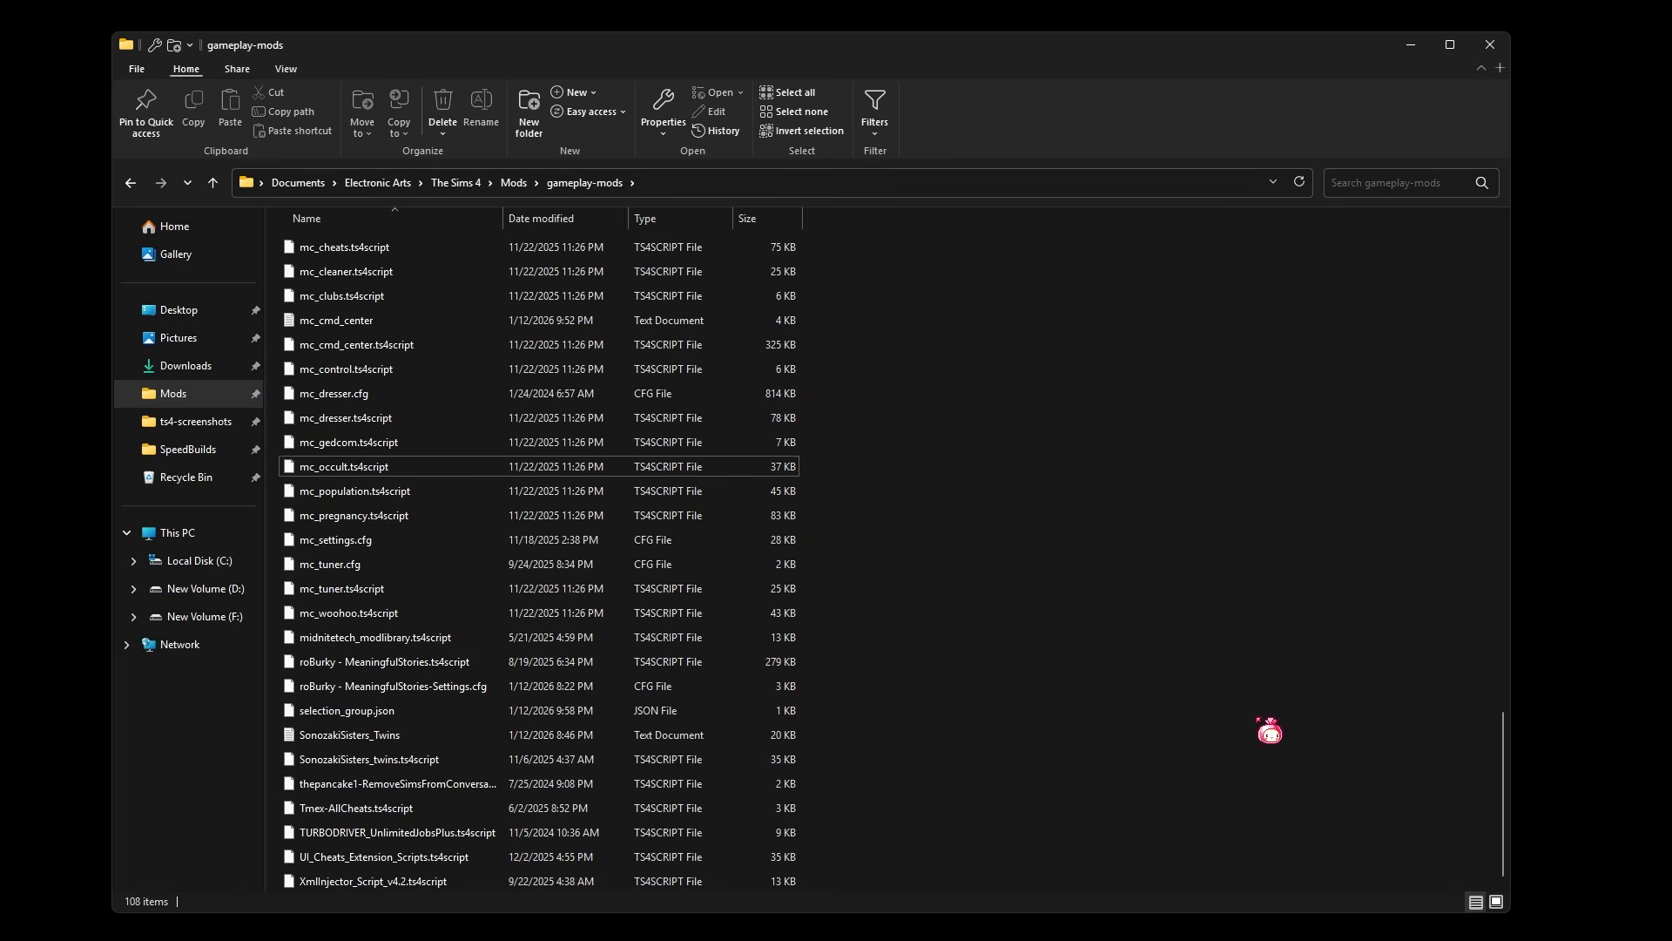
# - Review how the creator subfolders and the loose script files are laid out in gameplay-mods
pyautogui.scroll(15, 1270, 732)
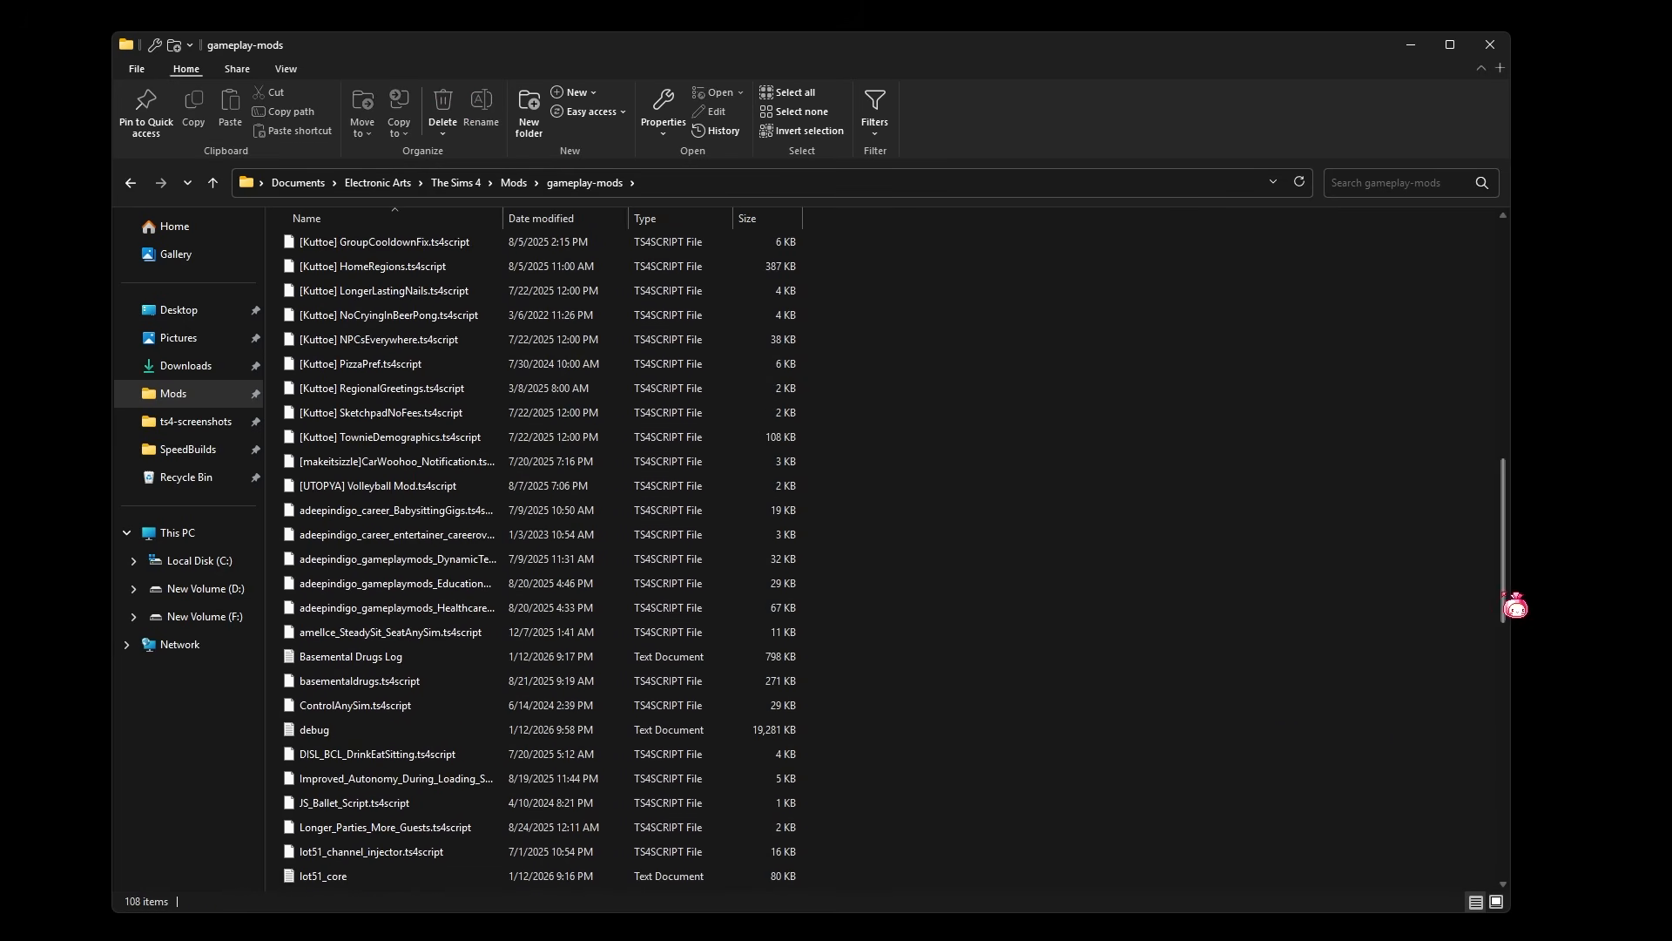
pyautogui.moveTo(1505, 600); pyautogui.dragTo(1494, 280)
pyautogui.scroll(-13, 377, 290)
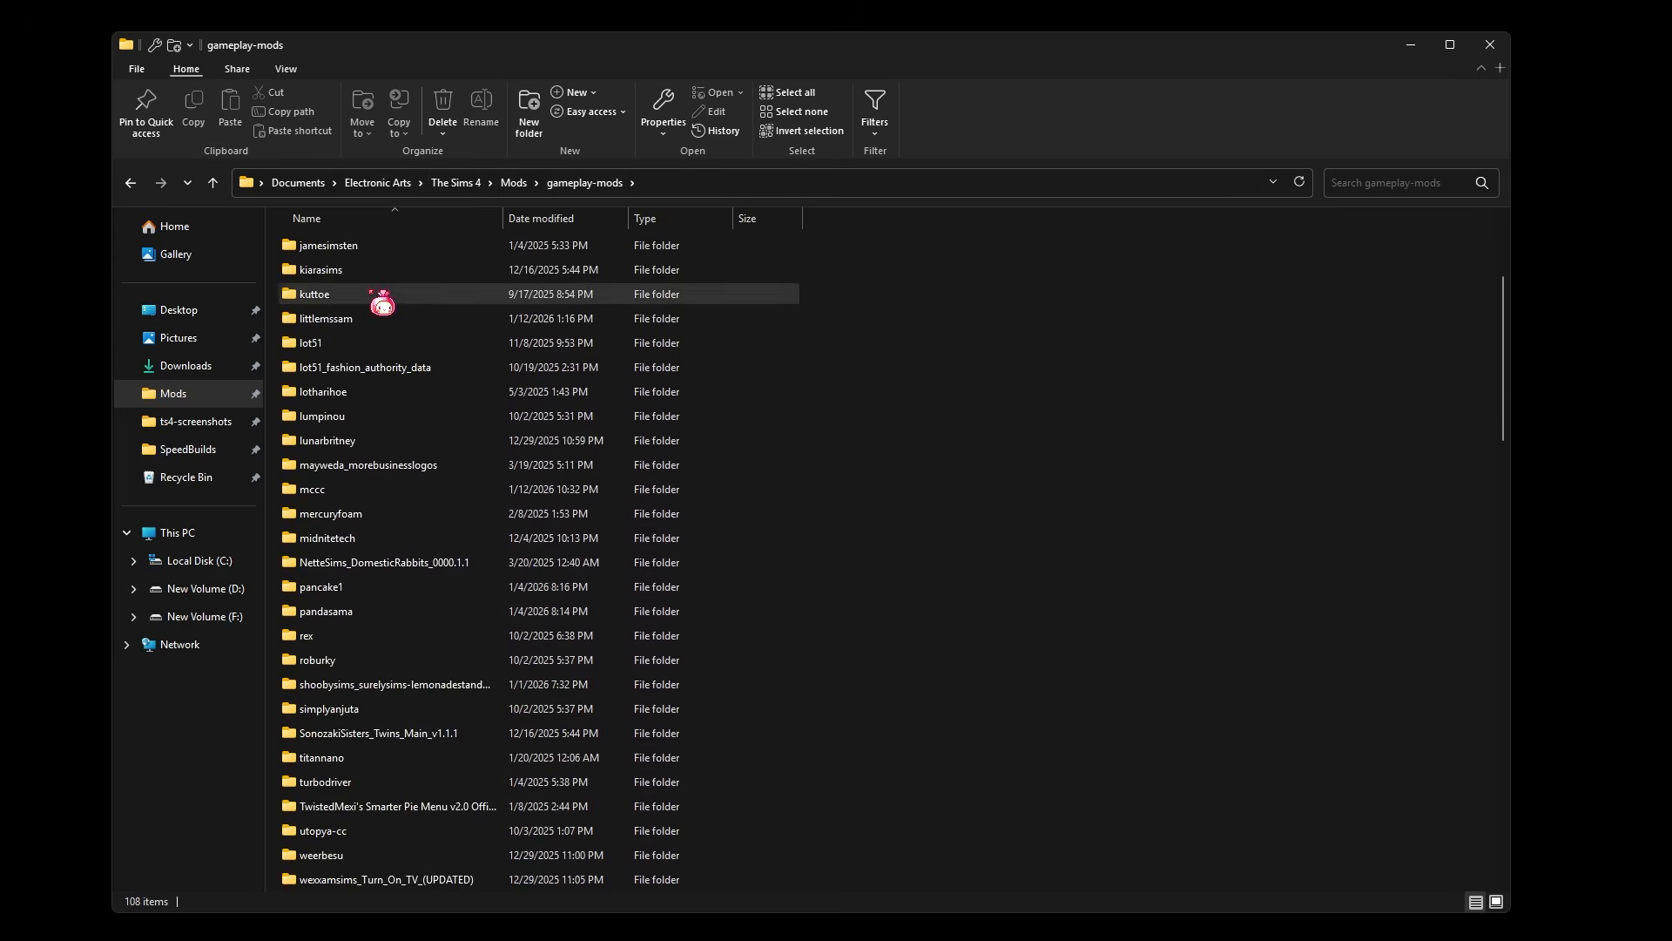
pyautogui.scroll(-15, 1260, 516)
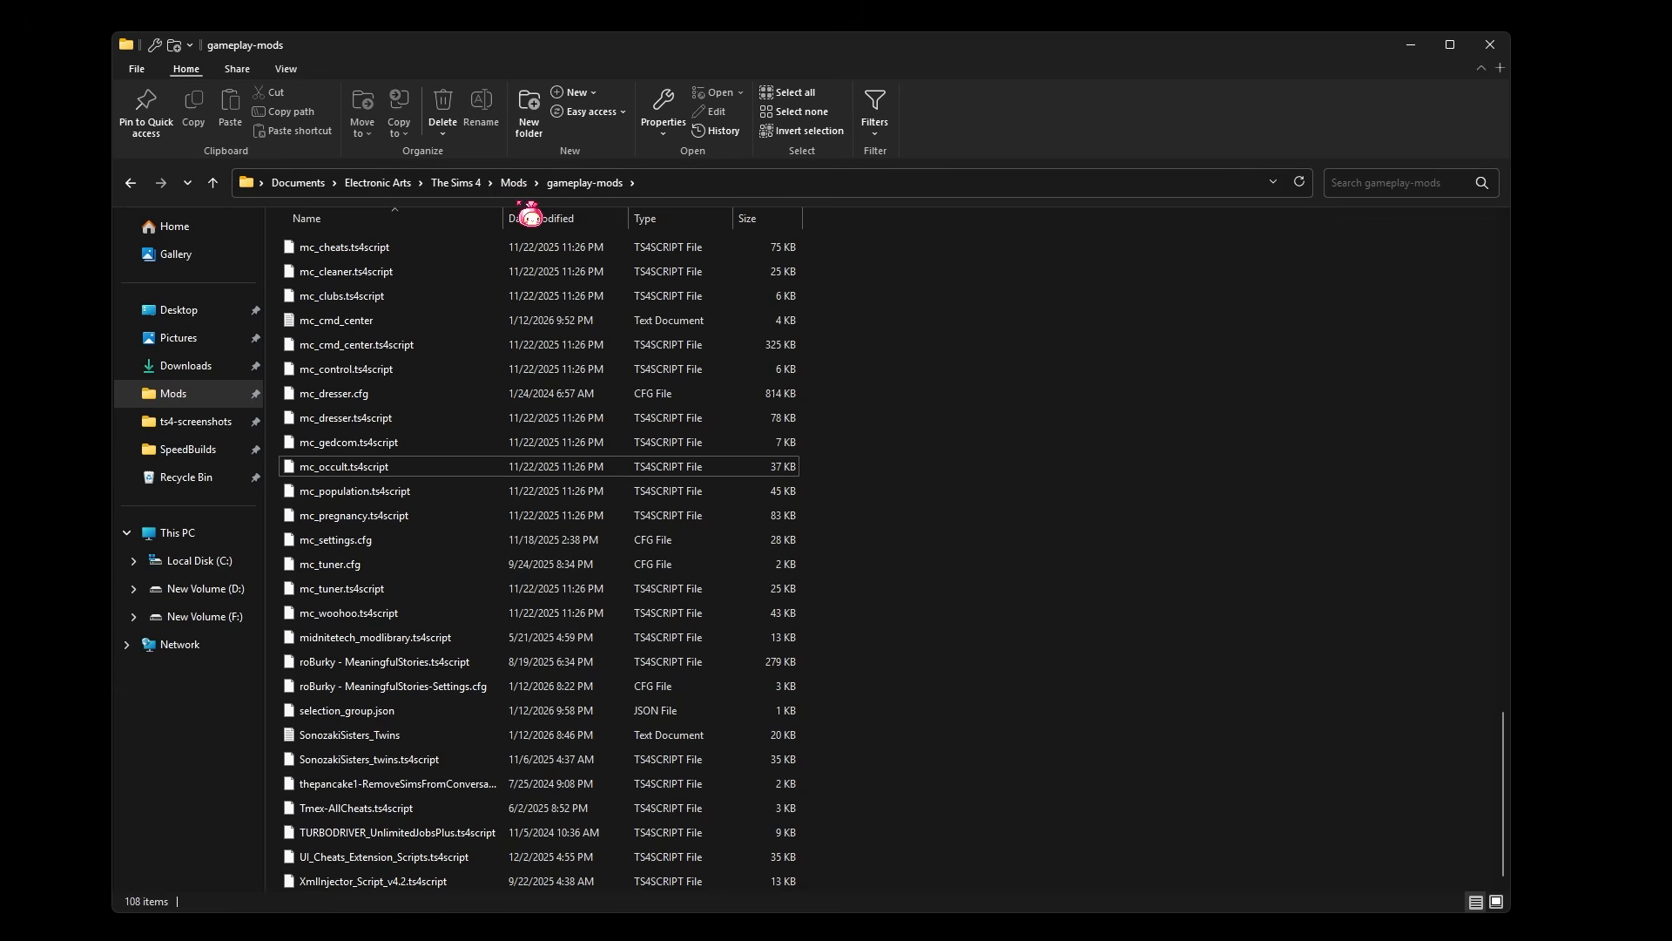
# - Return to the Mods folder and examine the contents of the horse-ranch-mods folder
pyautogui.click(515, 182)
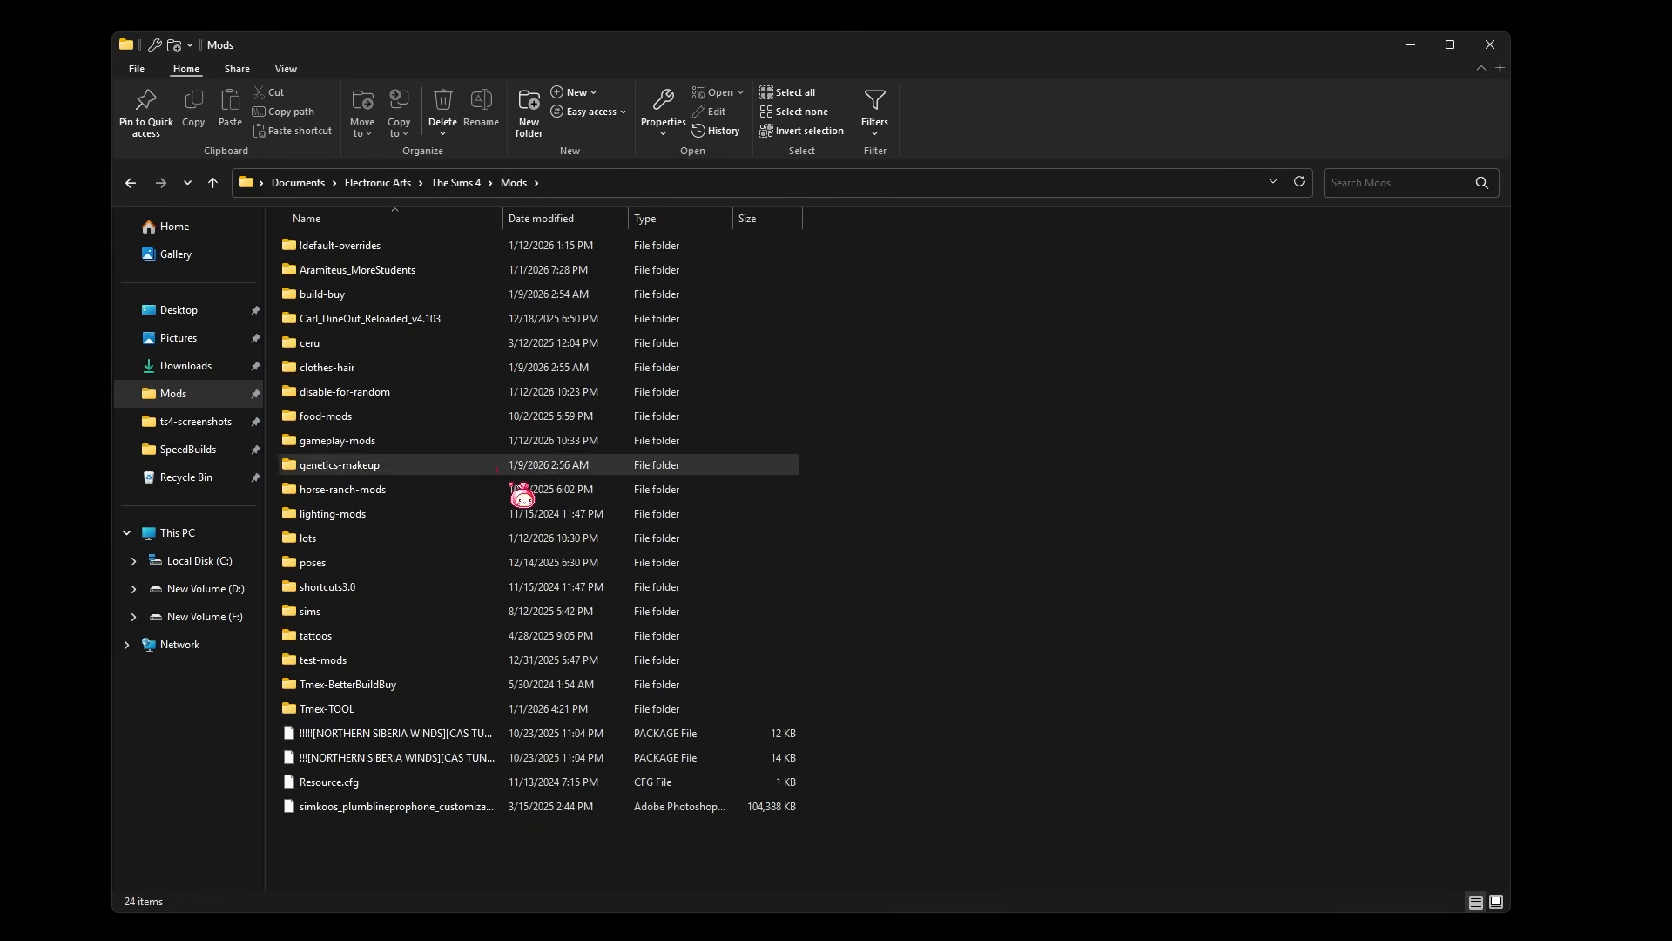
pyautogui.moveTo(902, 486); pyautogui.dragTo(706, 487)
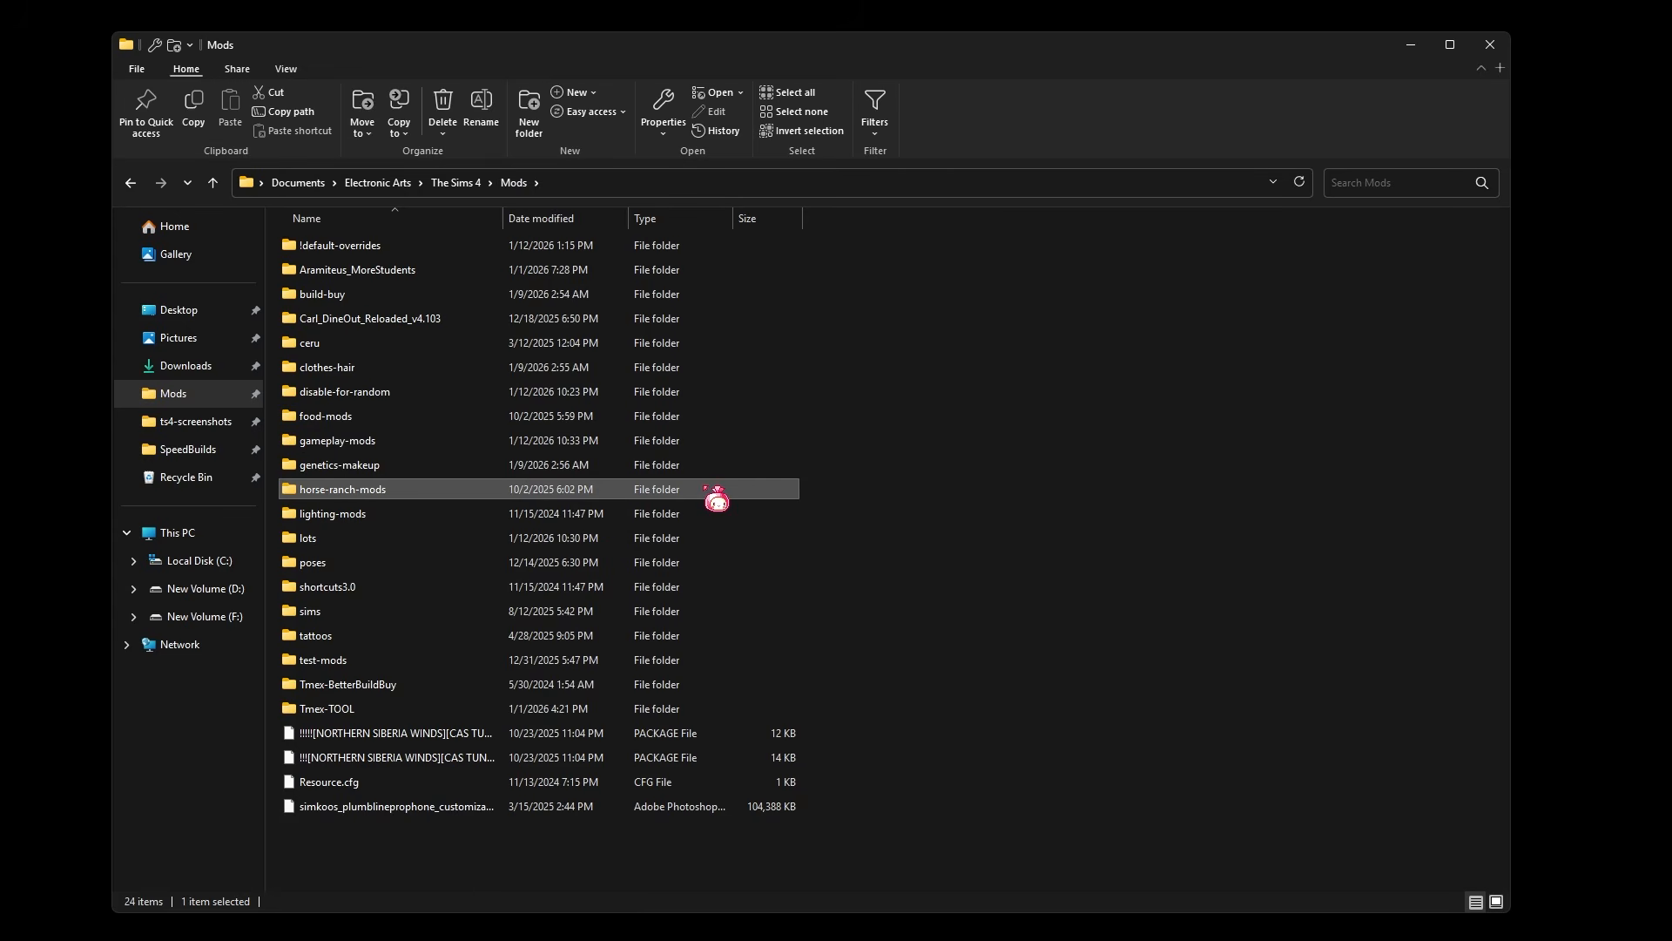
pyautogui.doubleClick(640, 488)
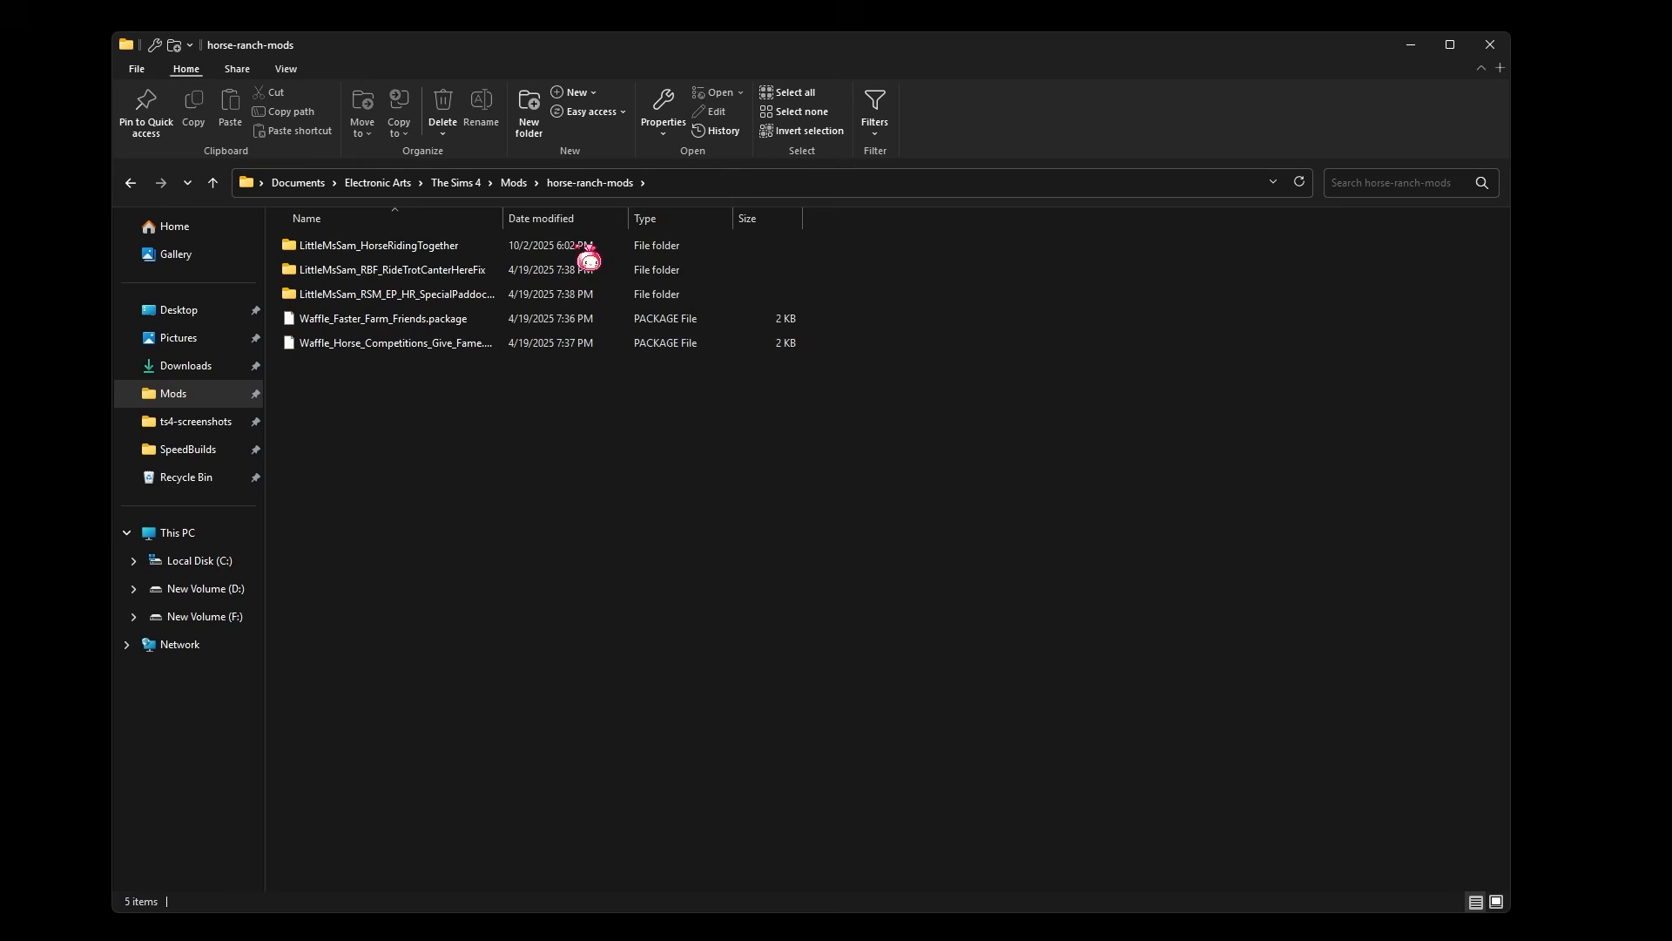
pyautogui.click(514, 182)
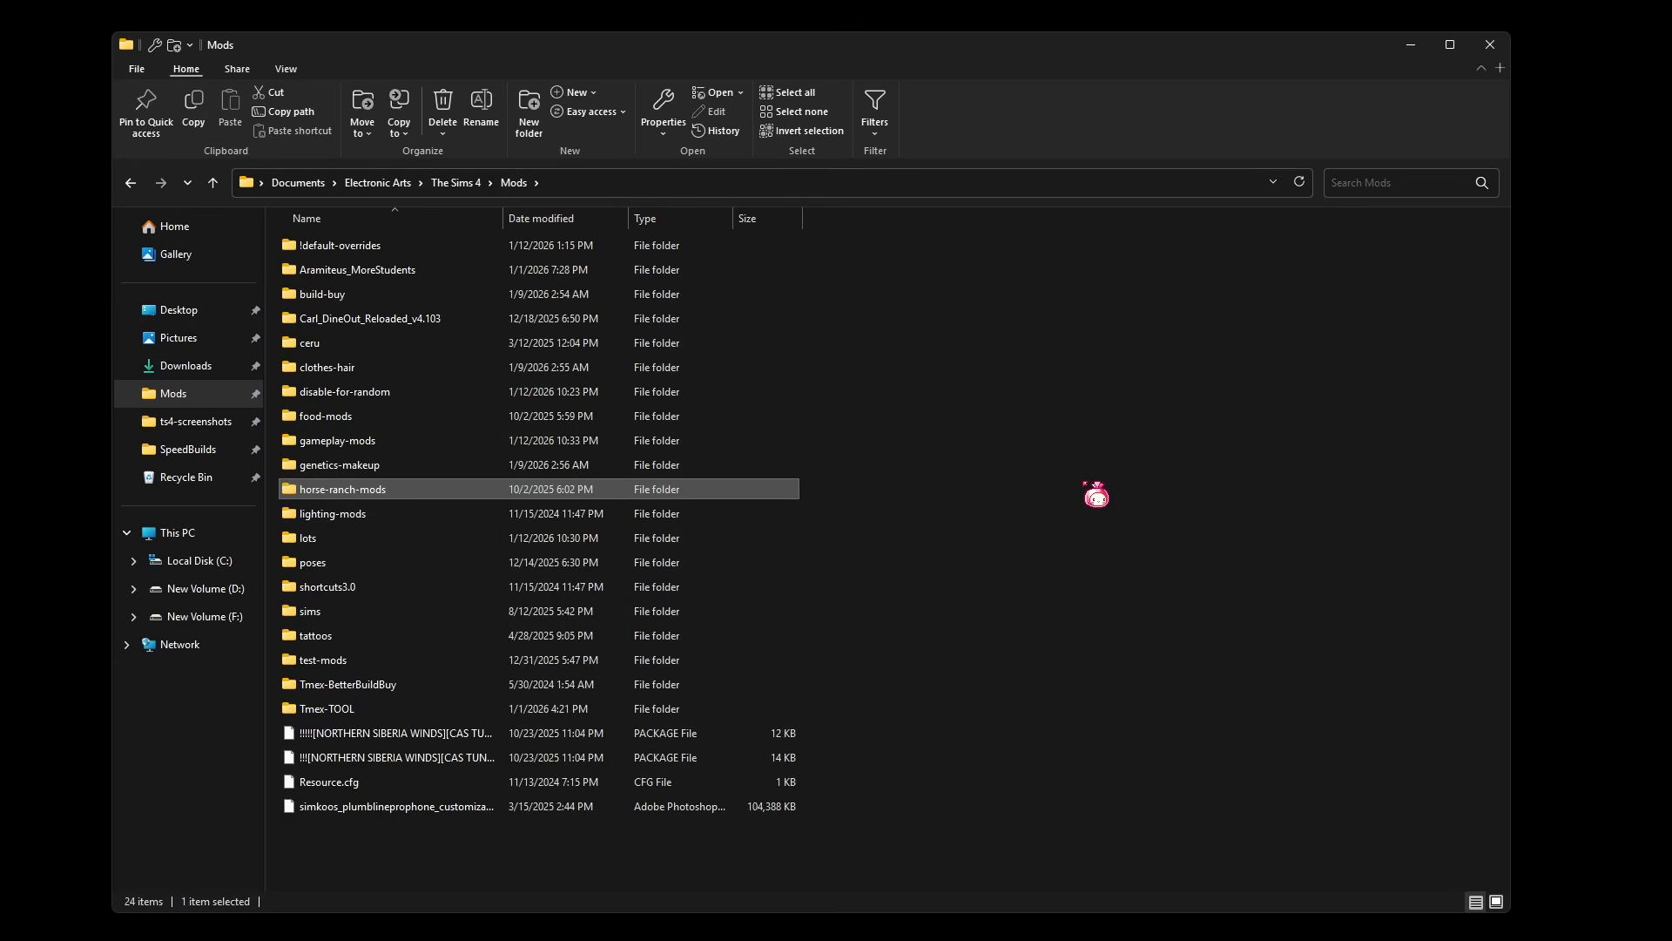
pyautogui.click(1097, 495)
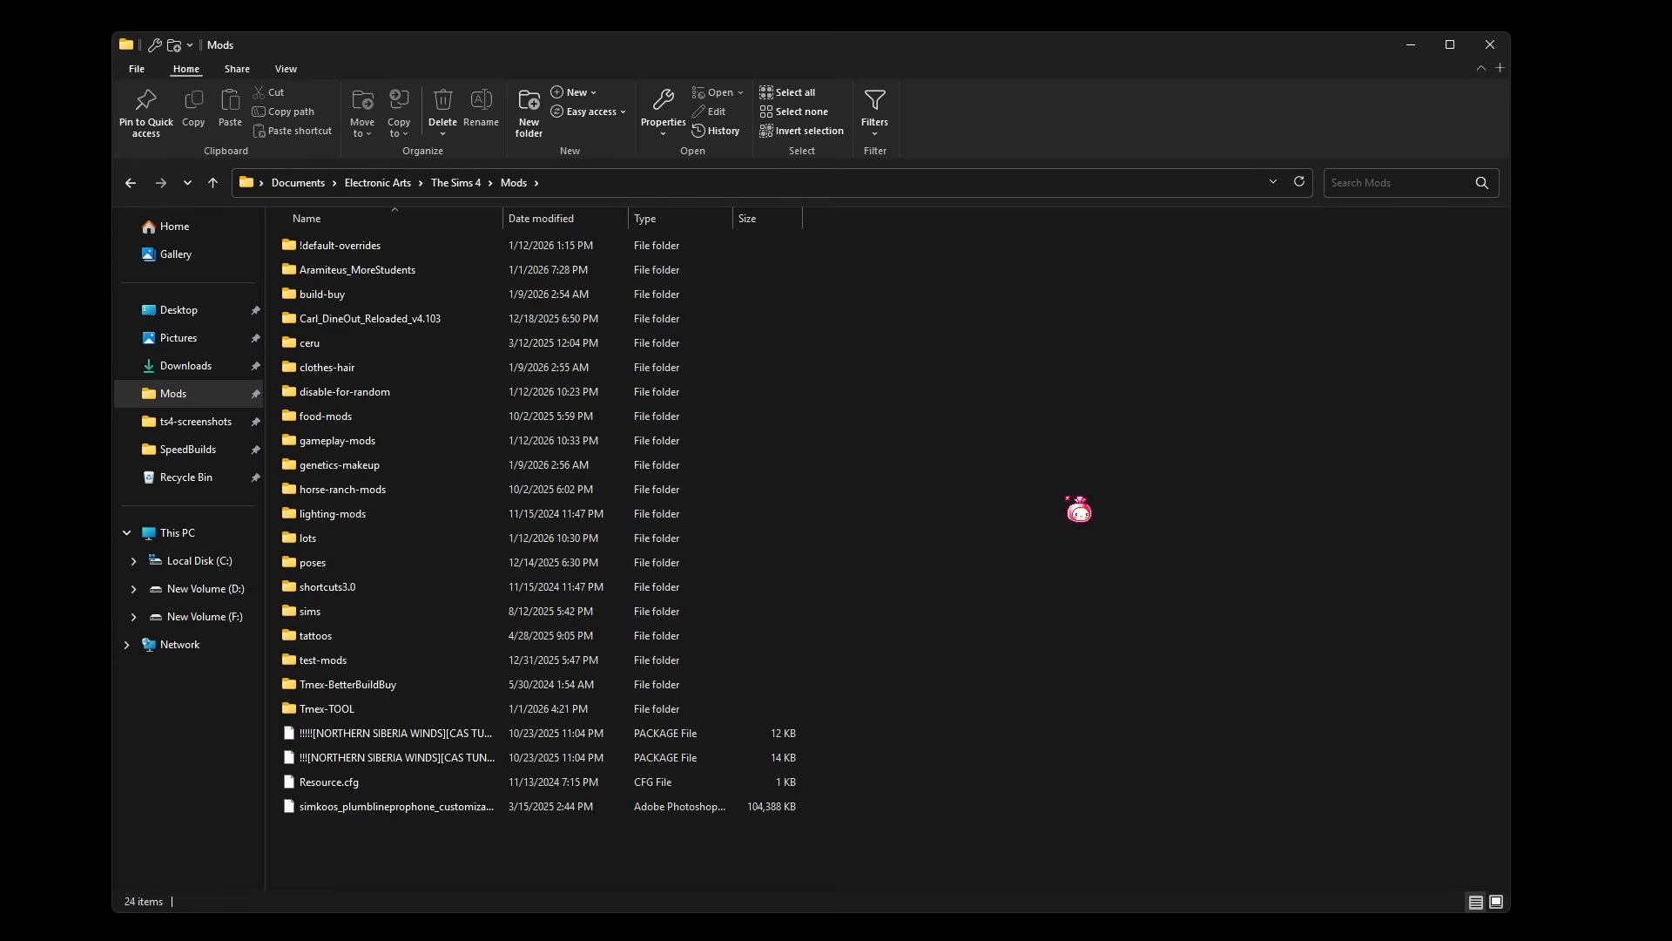
pyautogui.click(516, 493)
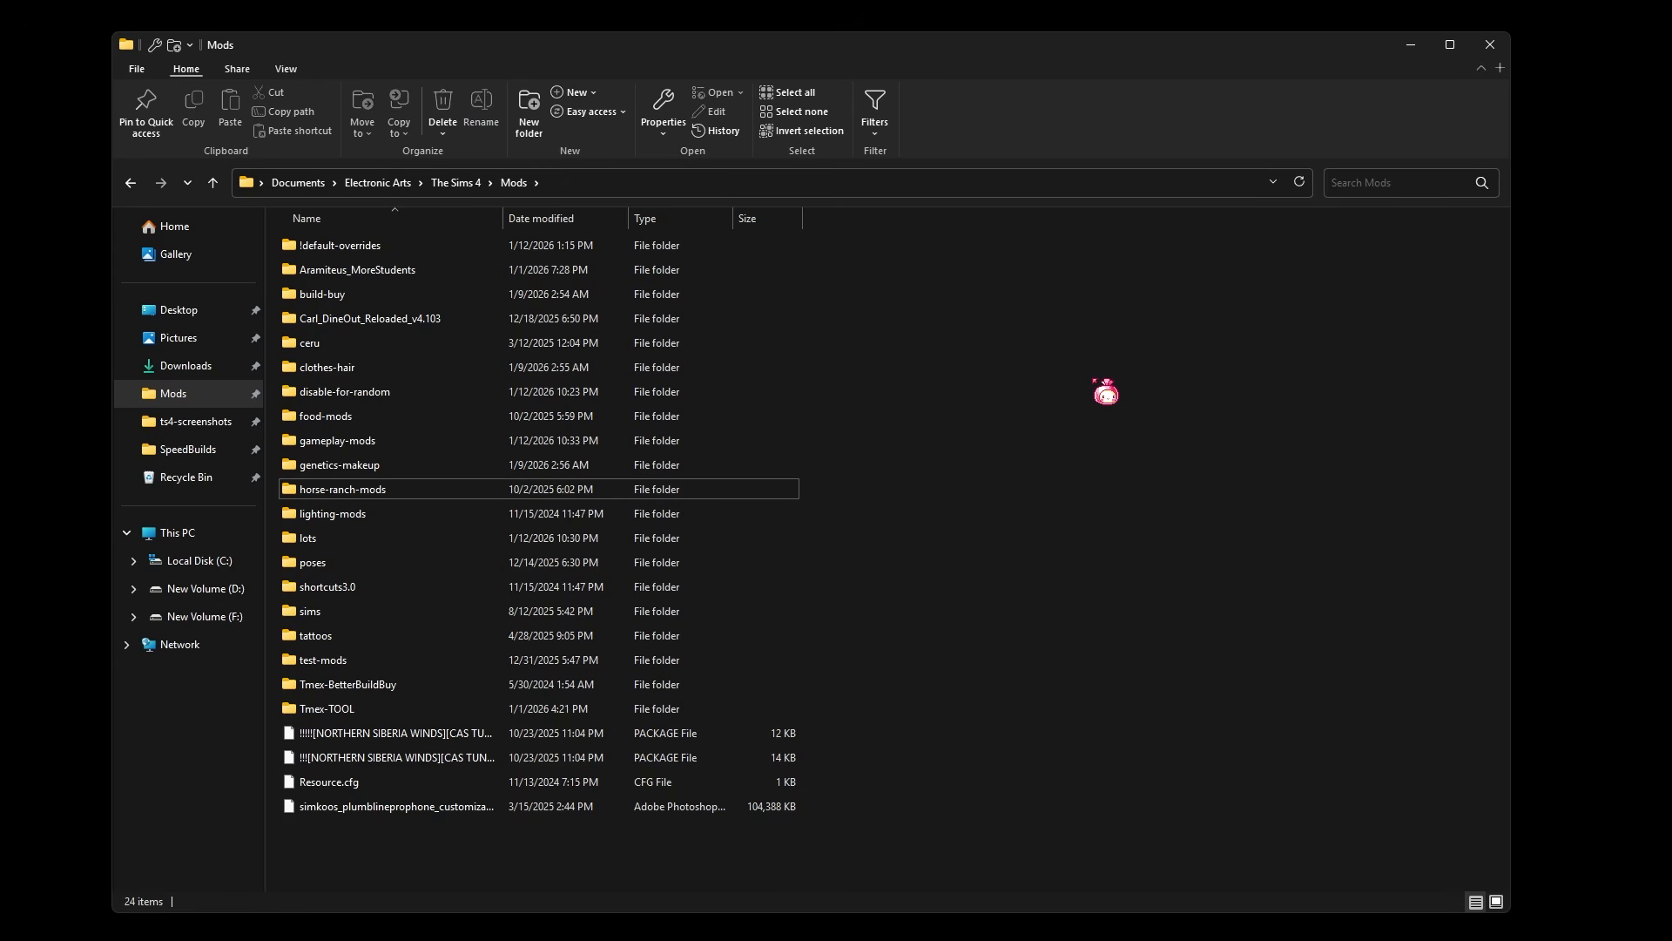
pyautogui.doubleClick(771, 493)
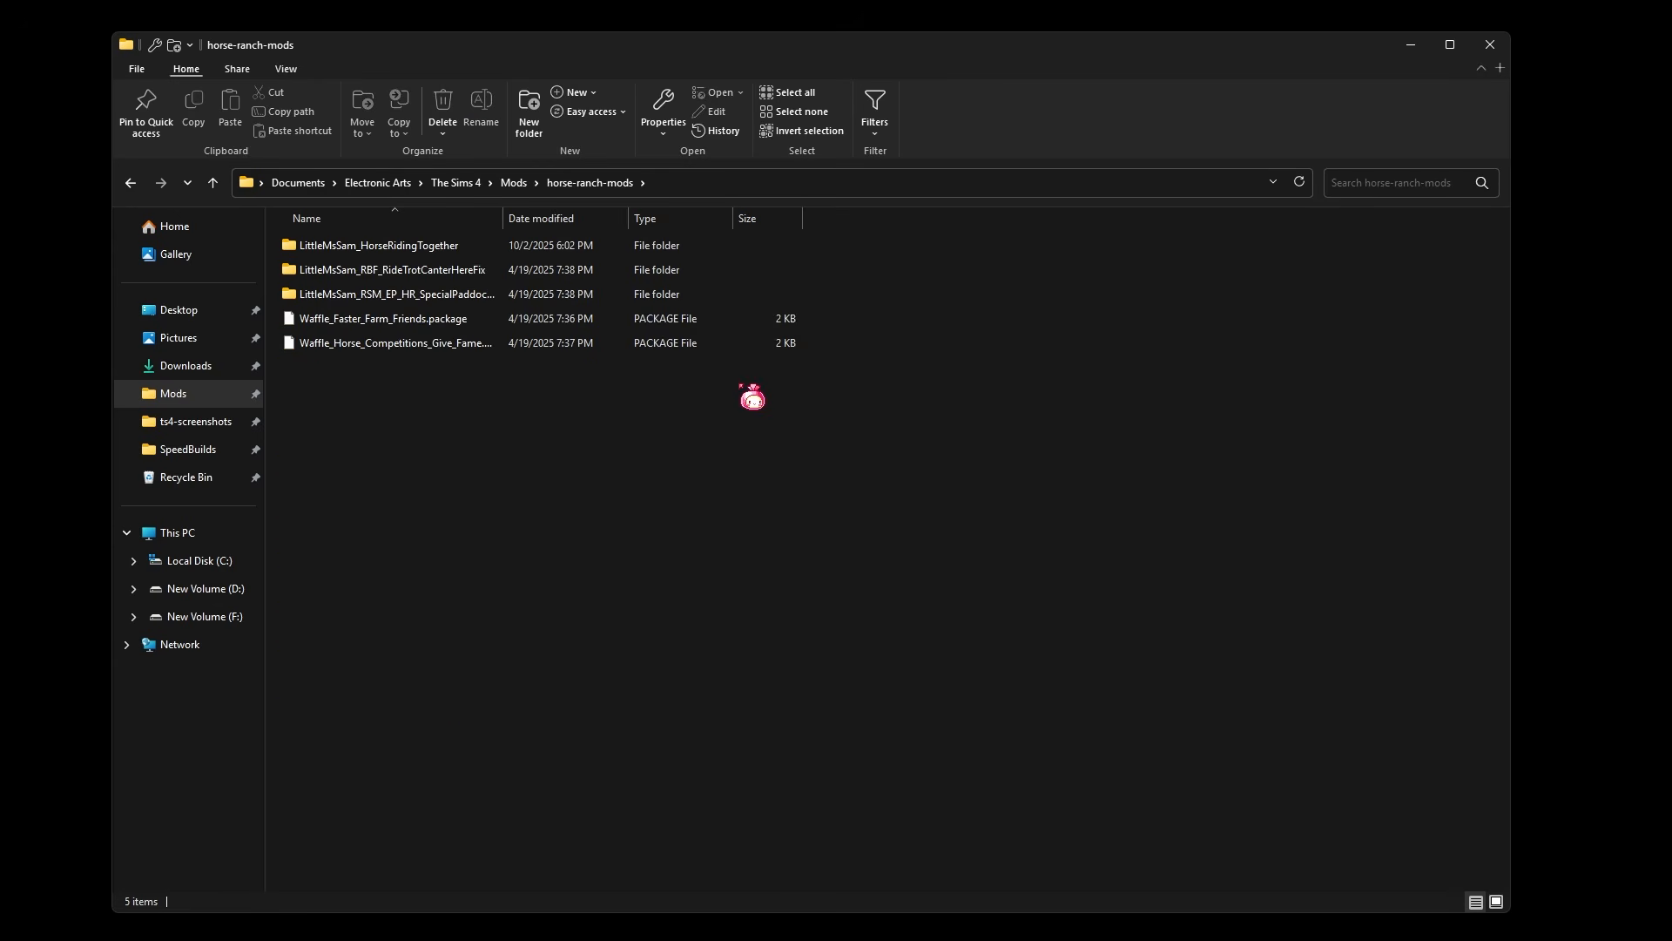
# - Return to the Mods folder and open lots to check the downloaded lot archive in it
pyautogui.hotkey('alt', 'Left')
pyautogui.click(1148, 449)
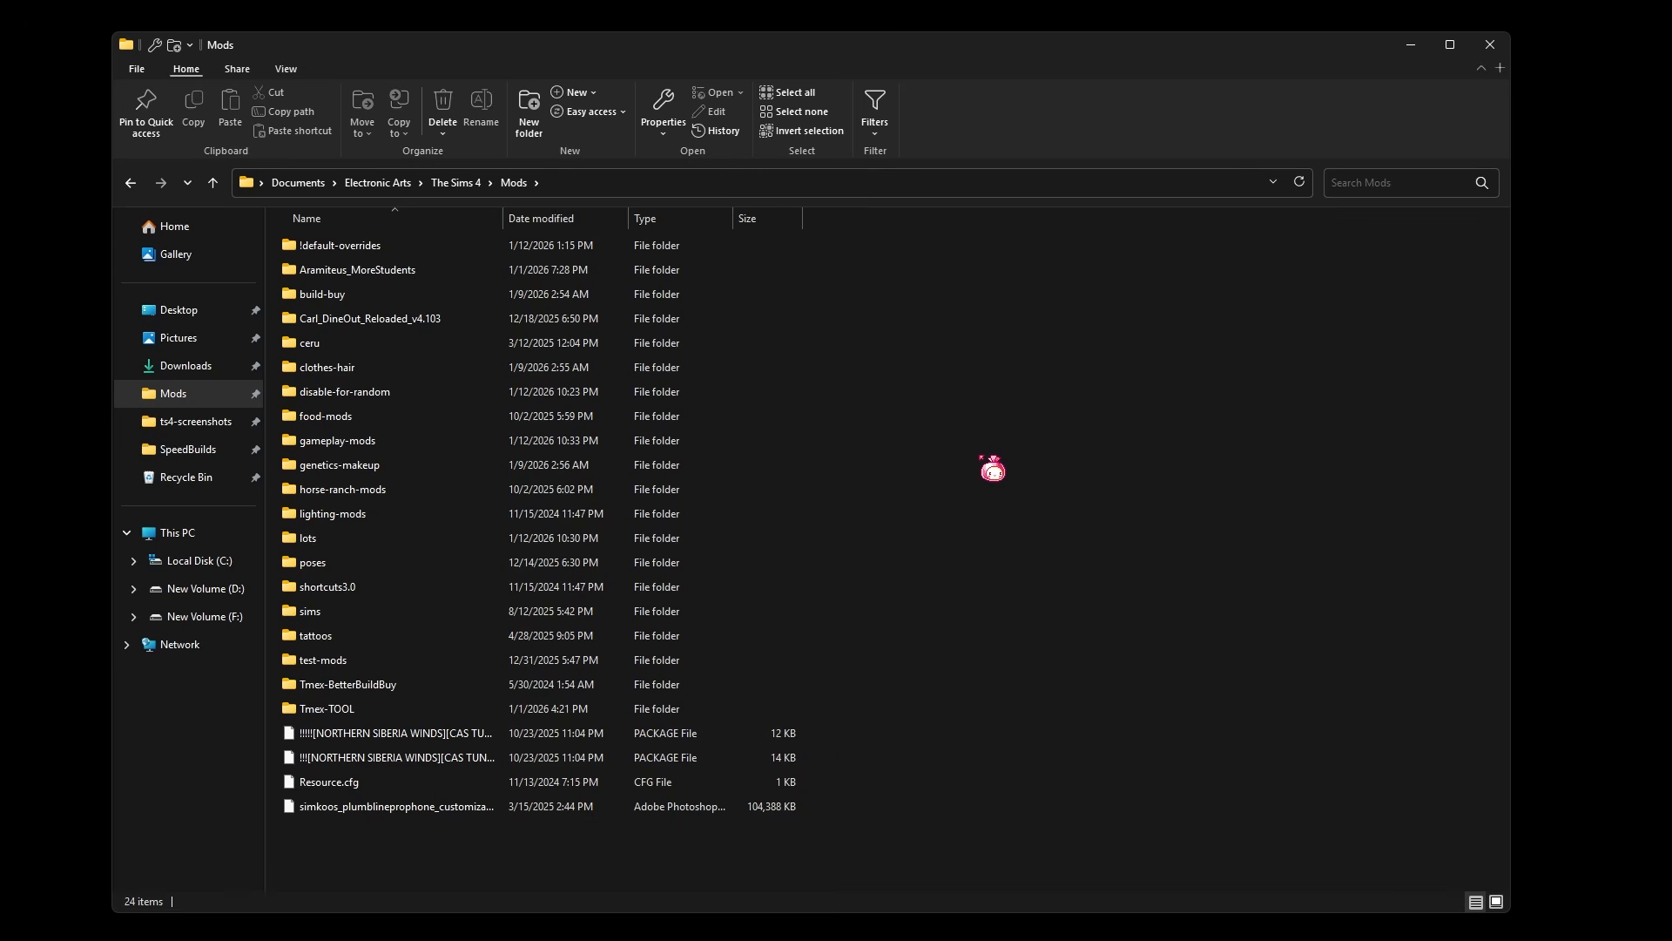
pyautogui.doubleClick(384, 540)
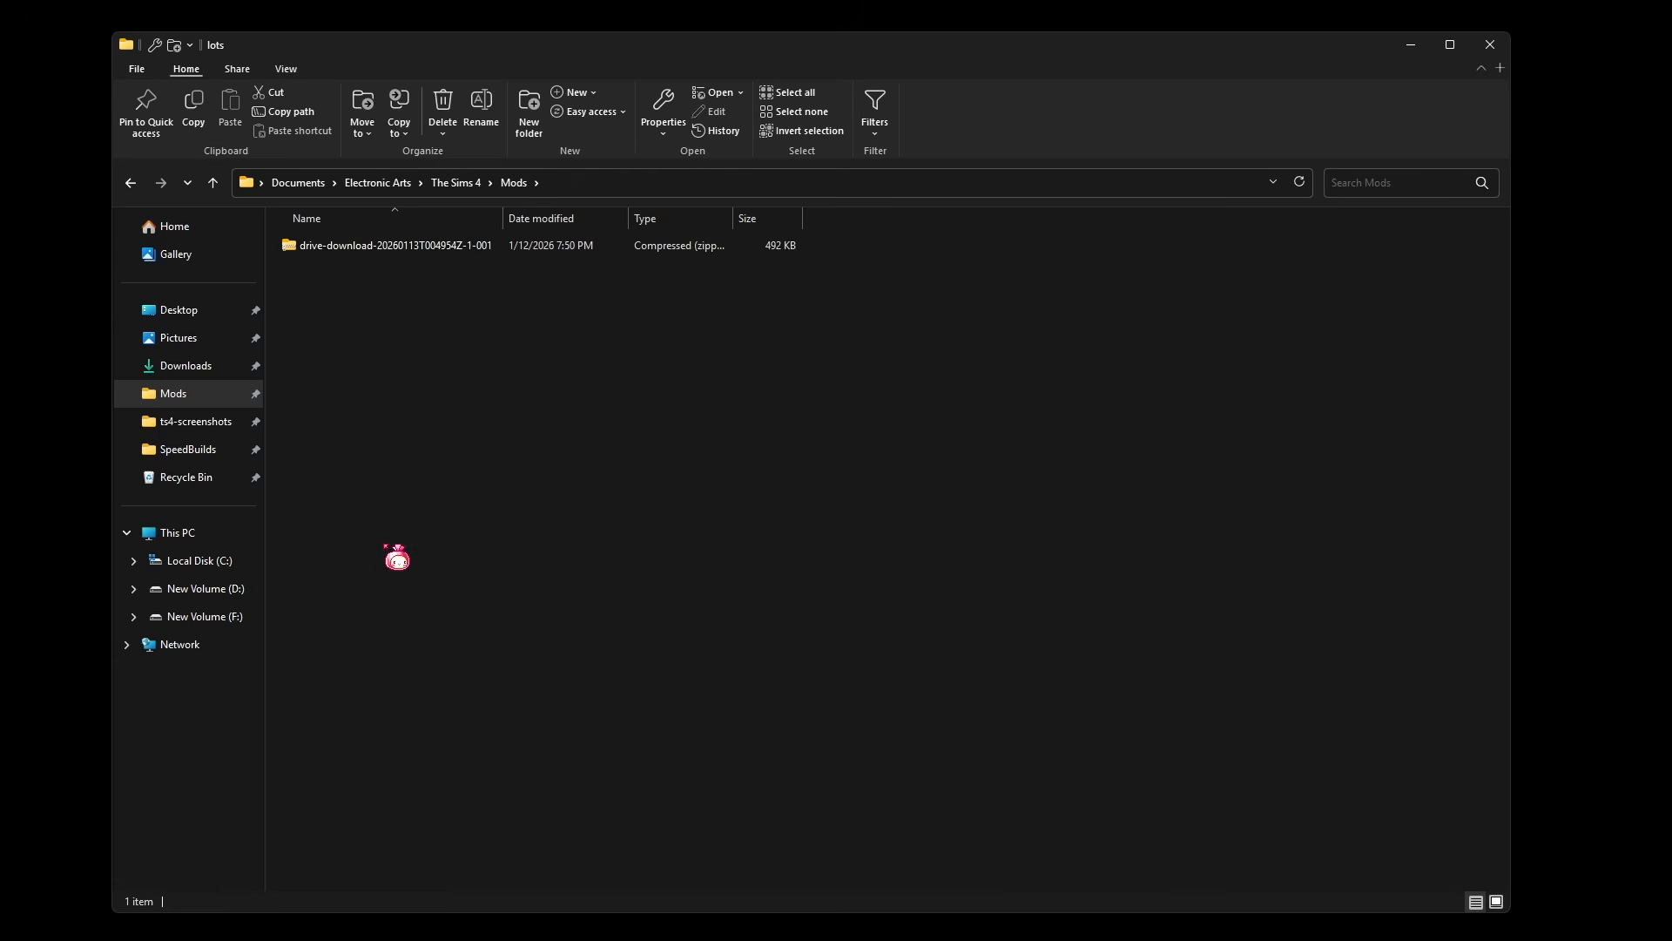
pyautogui.click(490, 248)
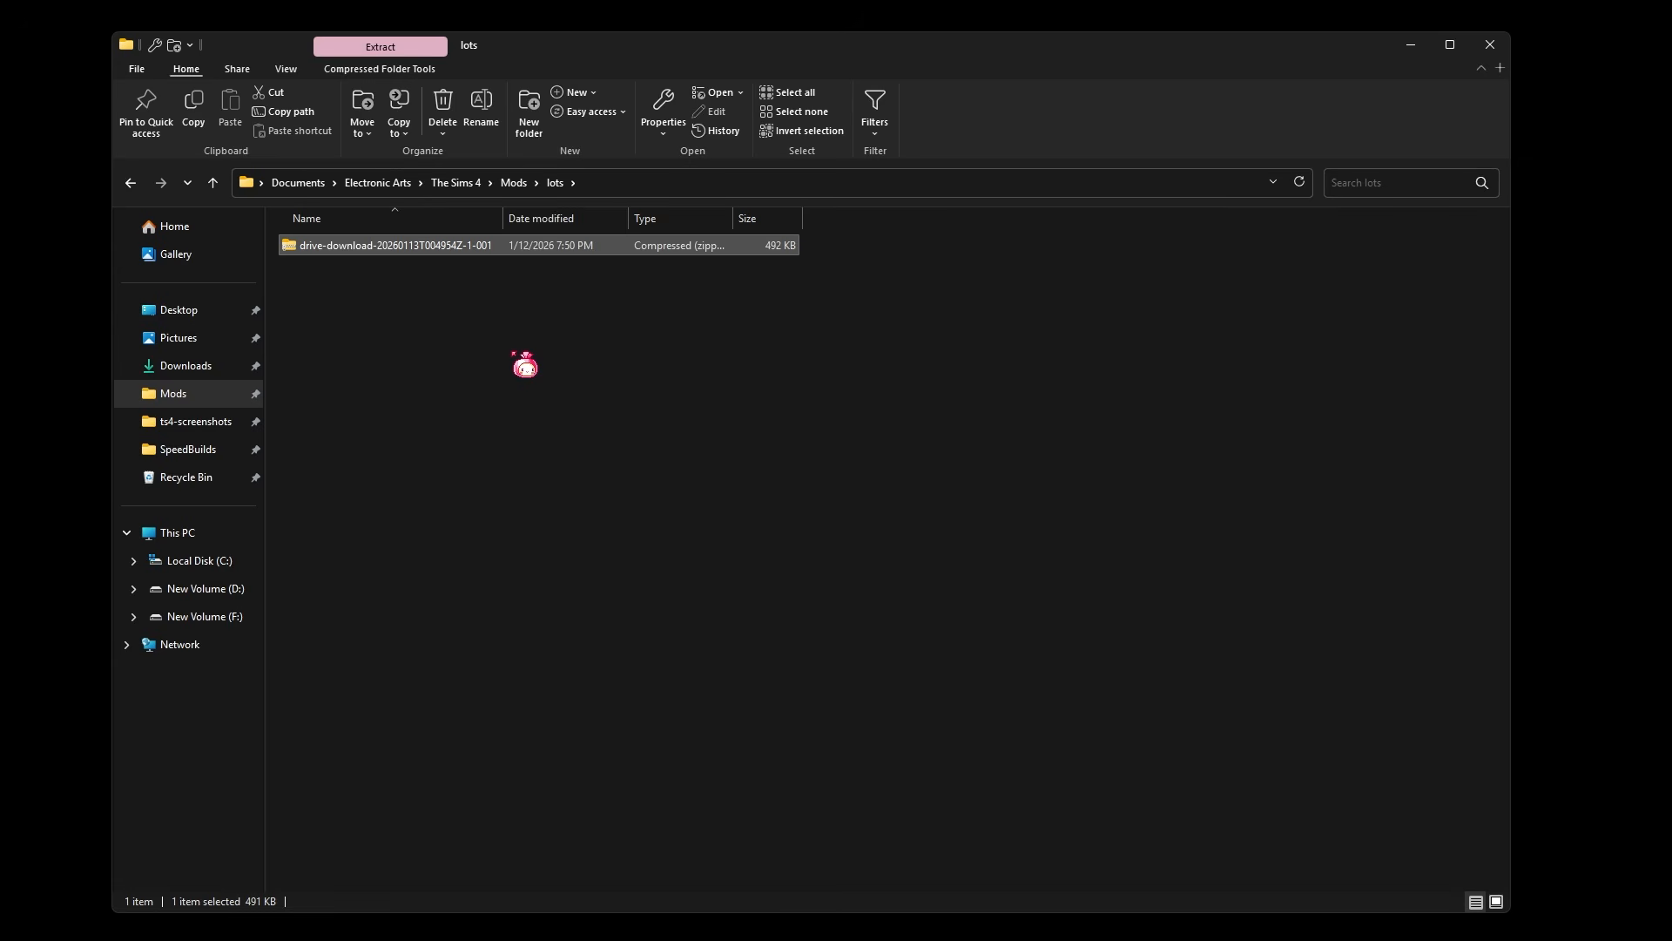
pyautogui.click(592, 323)
pyautogui.moveTo(1092, 245); pyautogui.dragTo(792, 788)
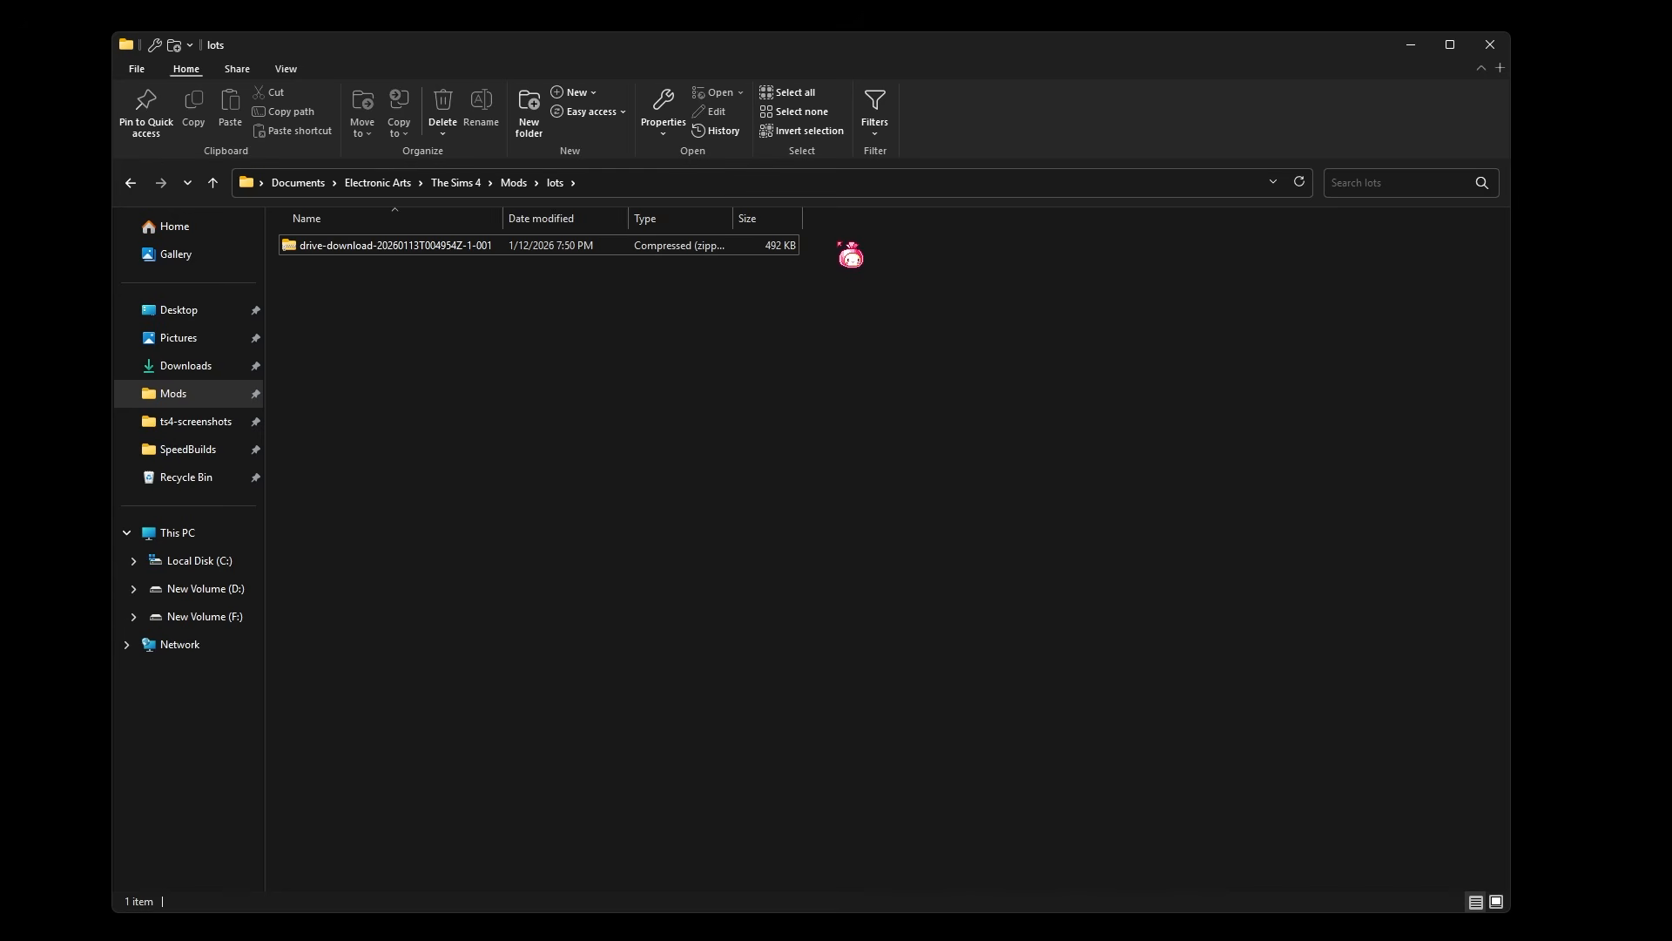
pyautogui.click(645, 247)
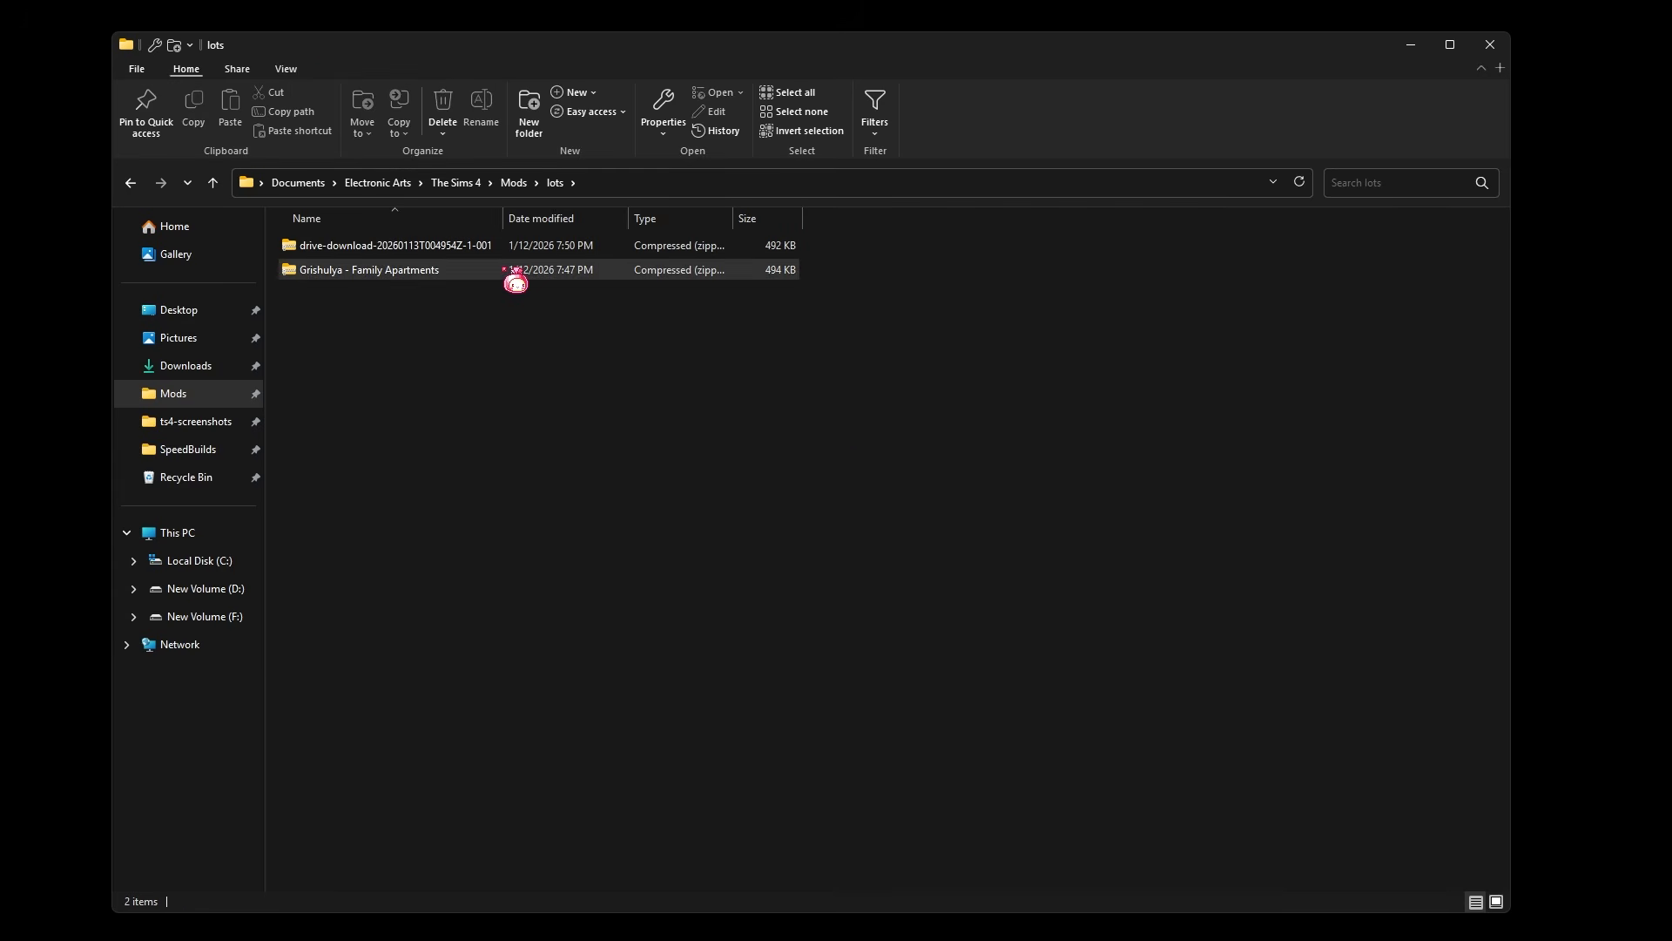
# - Extract the drive-download and Family Apartments archives directly into the lots folder with 7-Zip
pyautogui.moveTo(488, 327); pyautogui.dragTo(497, 250)
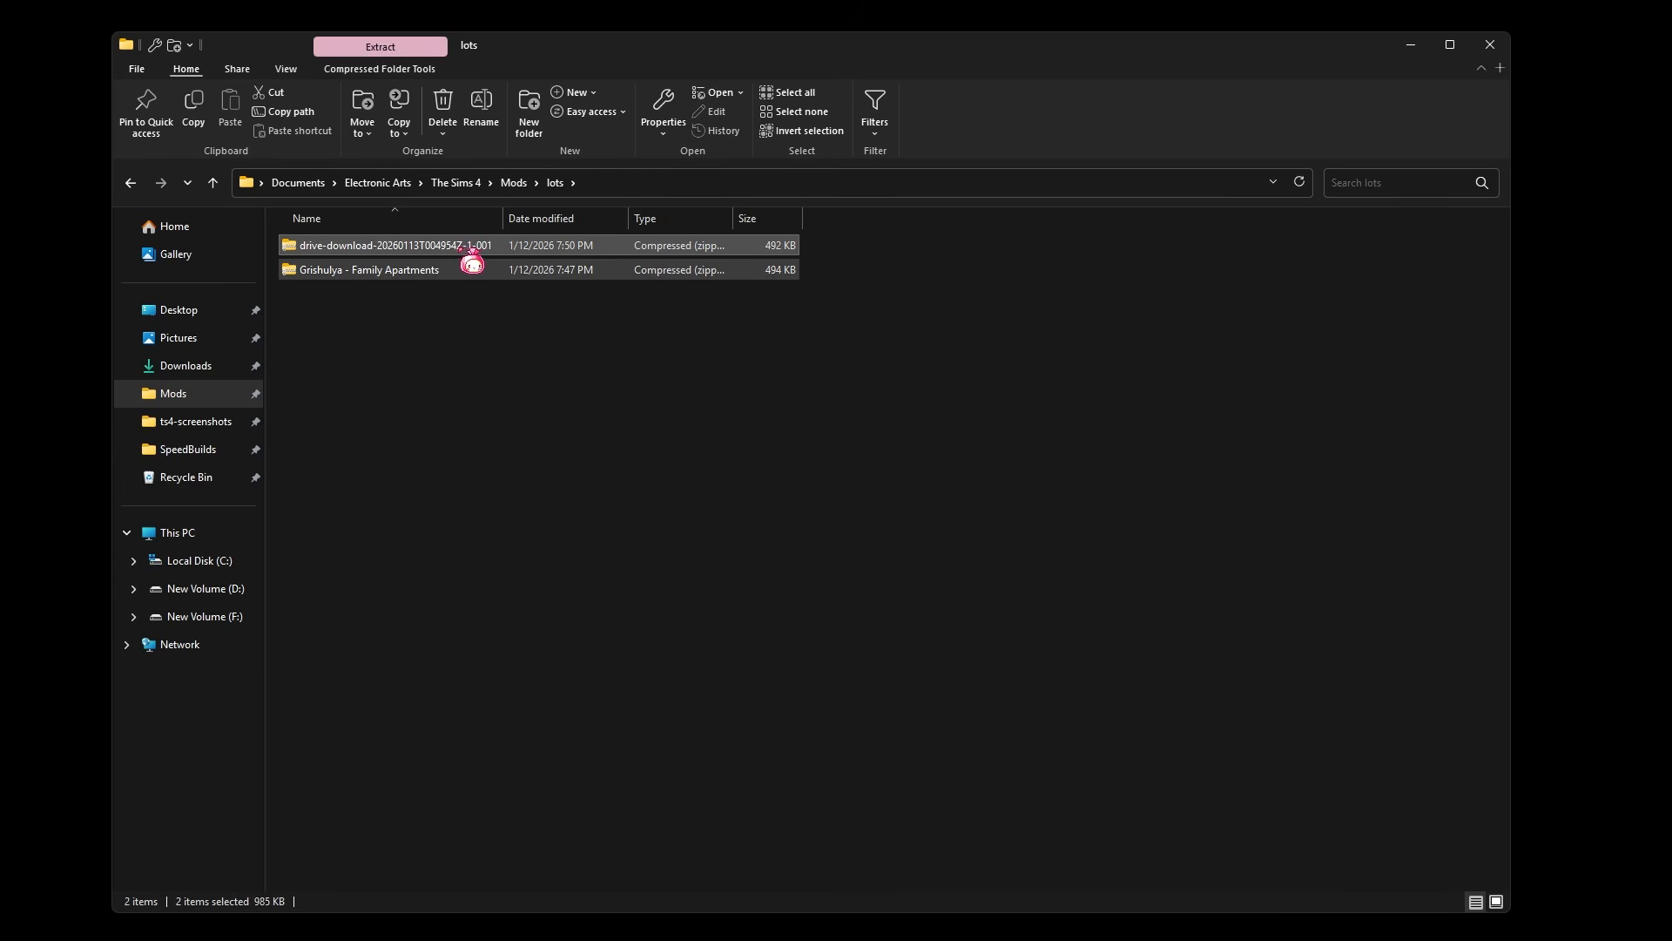
pyautogui.rightClick(460, 248)
pyautogui.moveTo(547, 354)
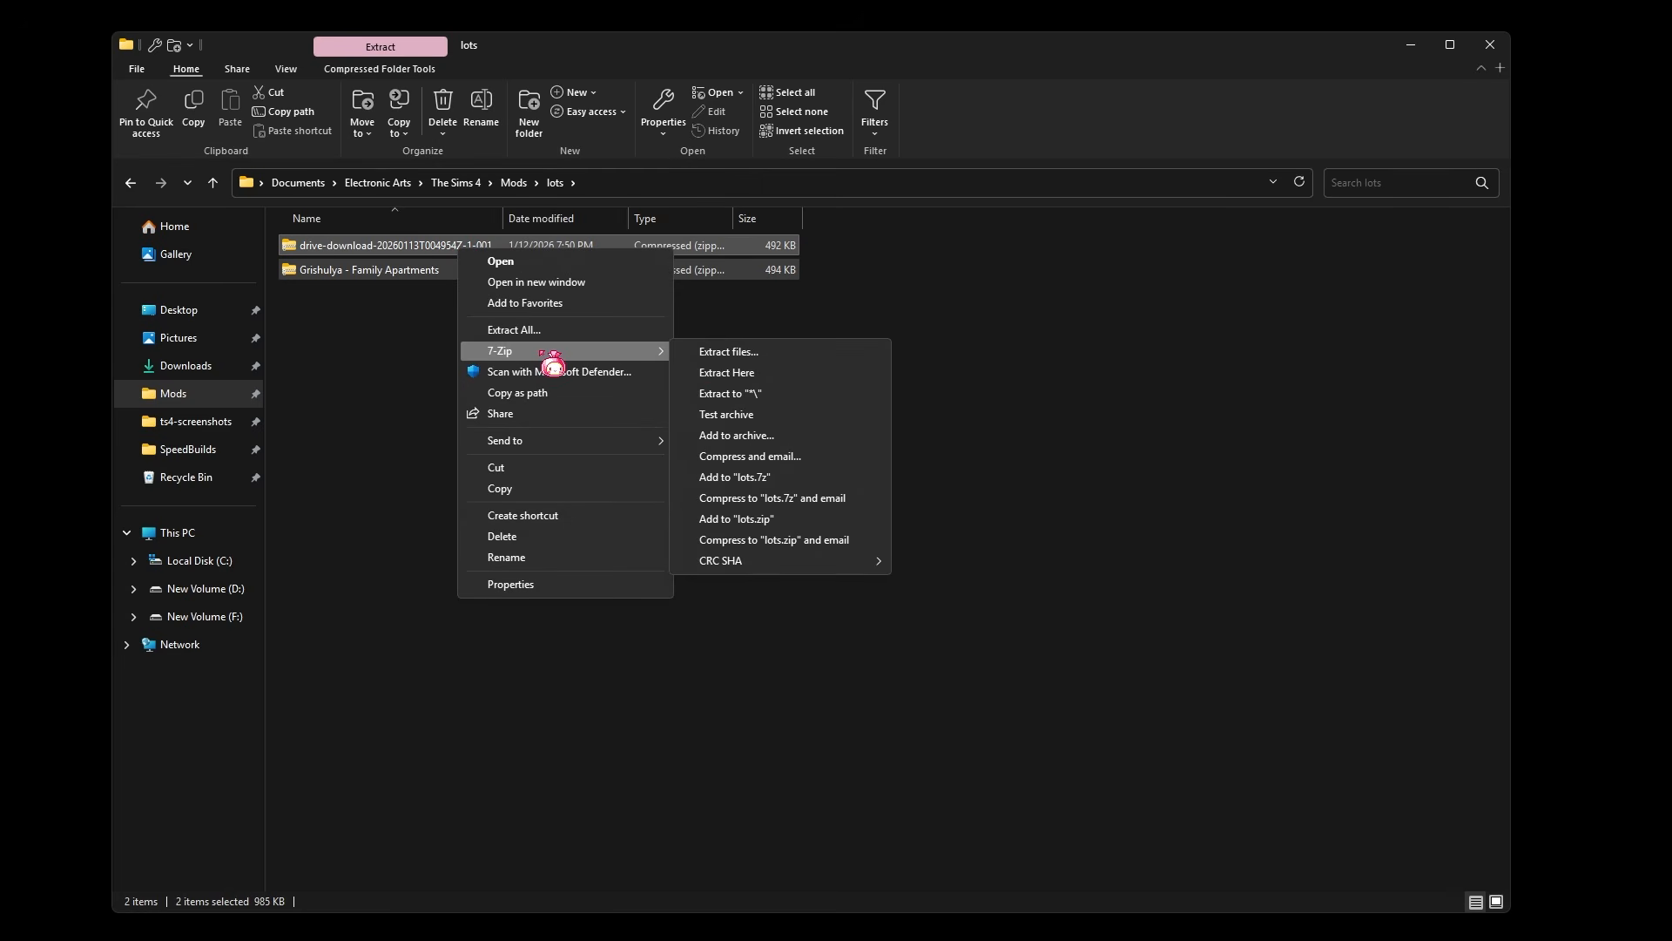
pyautogui.click(784, 374)
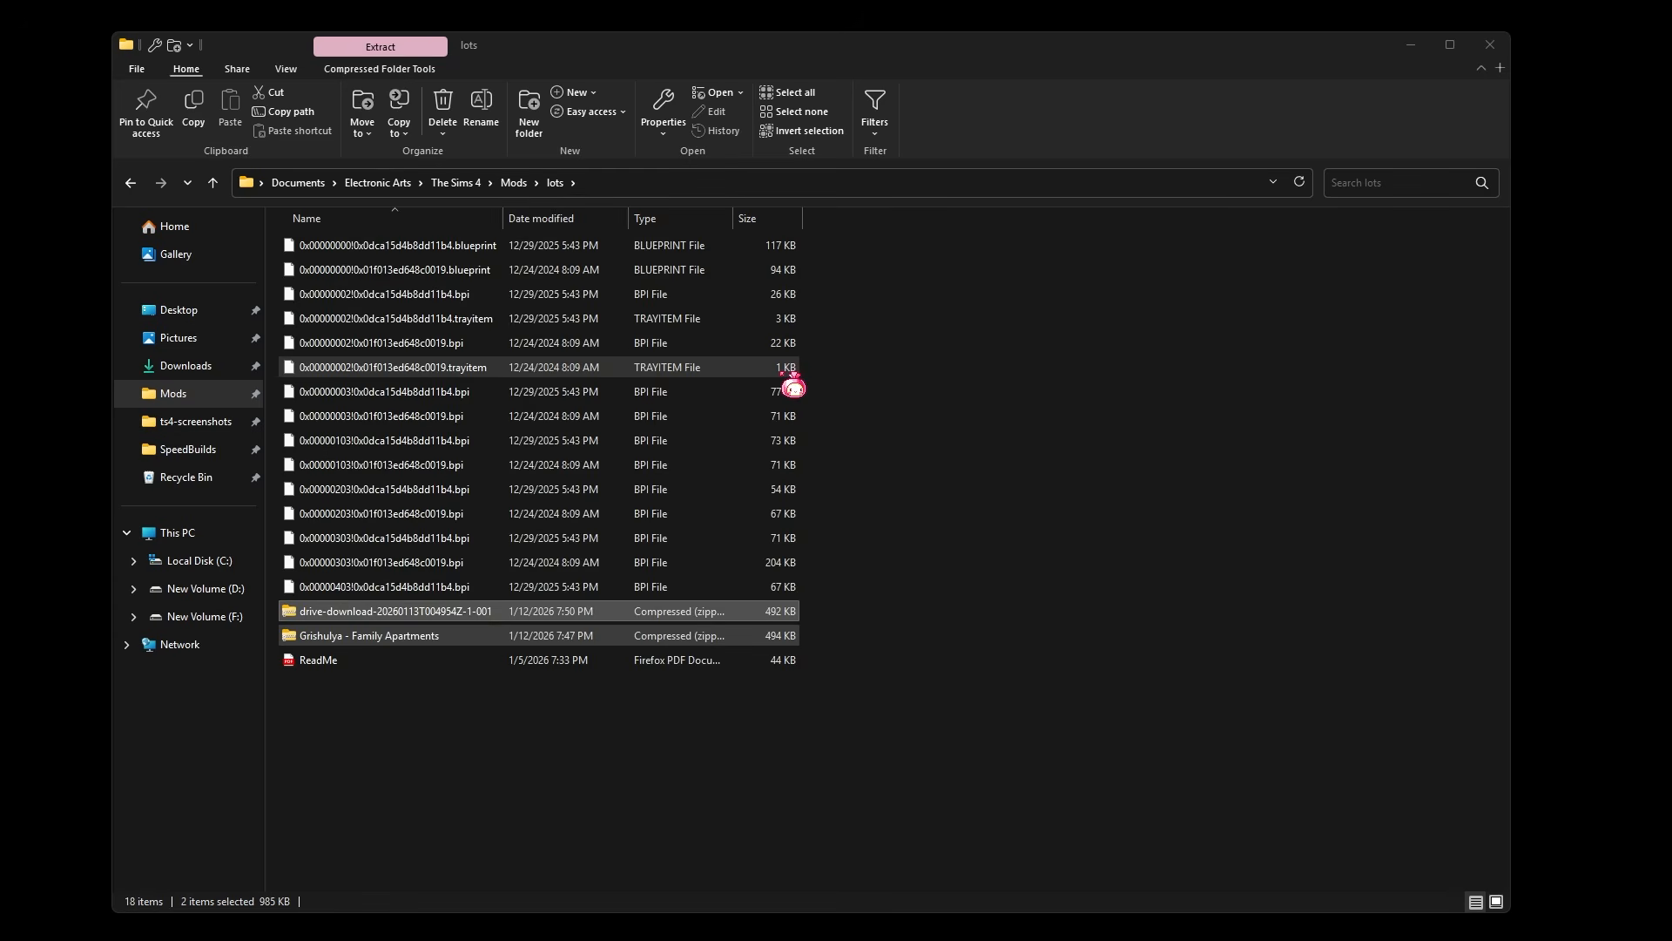
# - Move all extracted blueprint, bpi and trayitem files from lots to the Tray folder of The Sims 4
pyautogui.click(867, 595)
pyautogui.moveTo(869, 599); pyautogui.dragTo(416, 250)
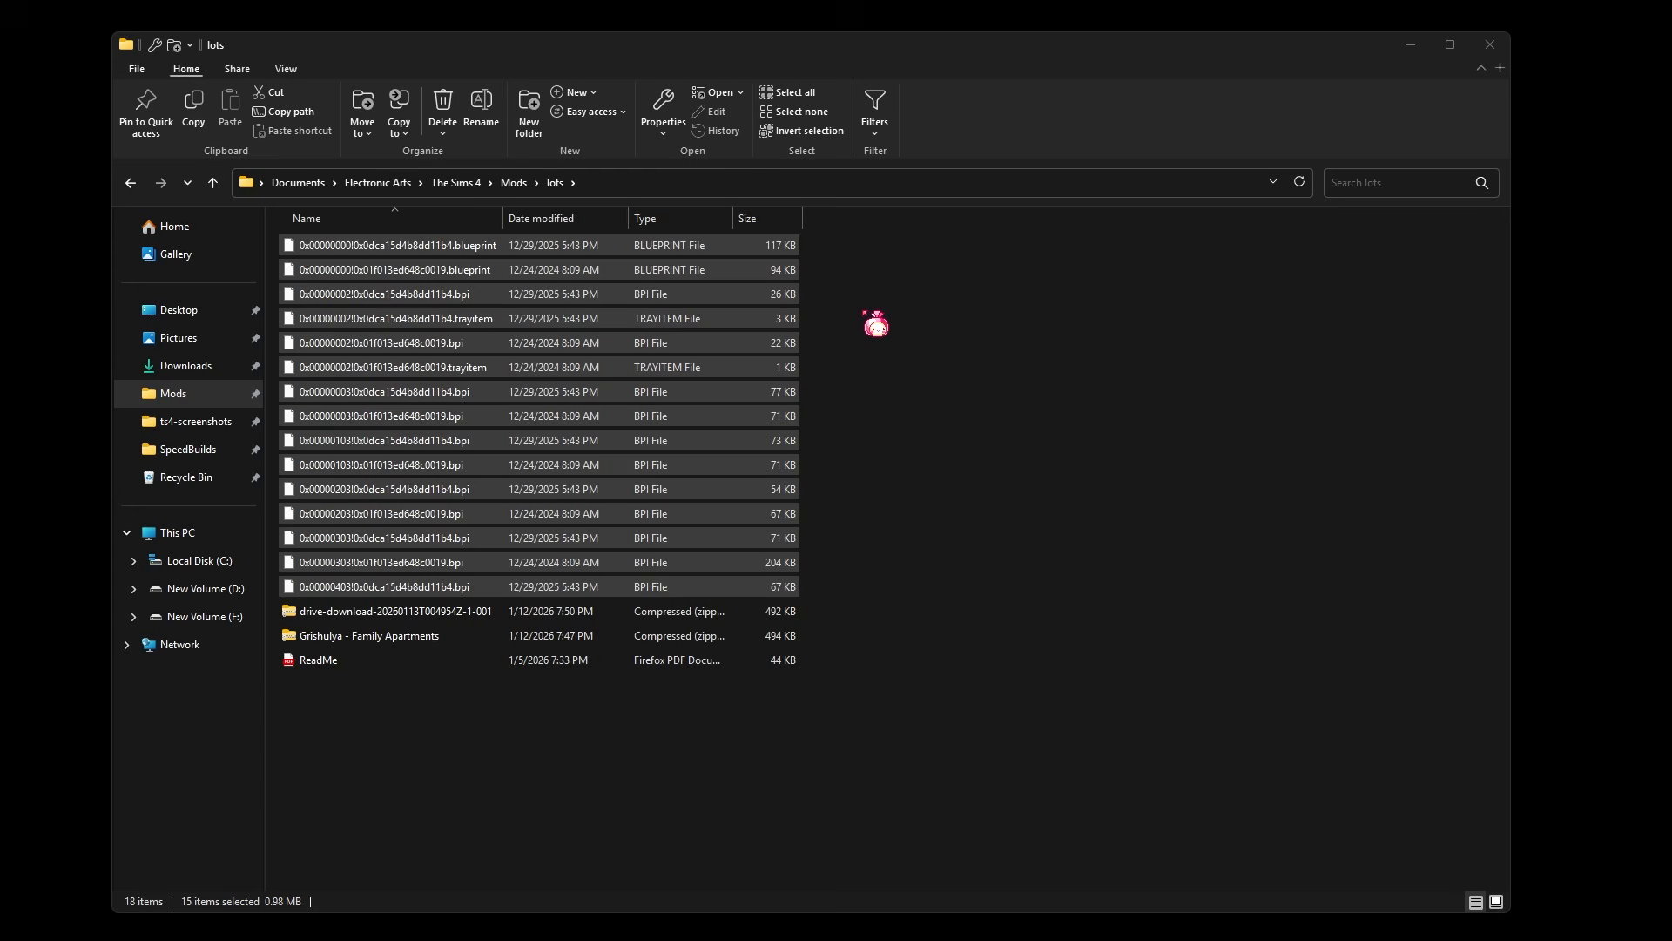
pyautogui.click(364, 131)
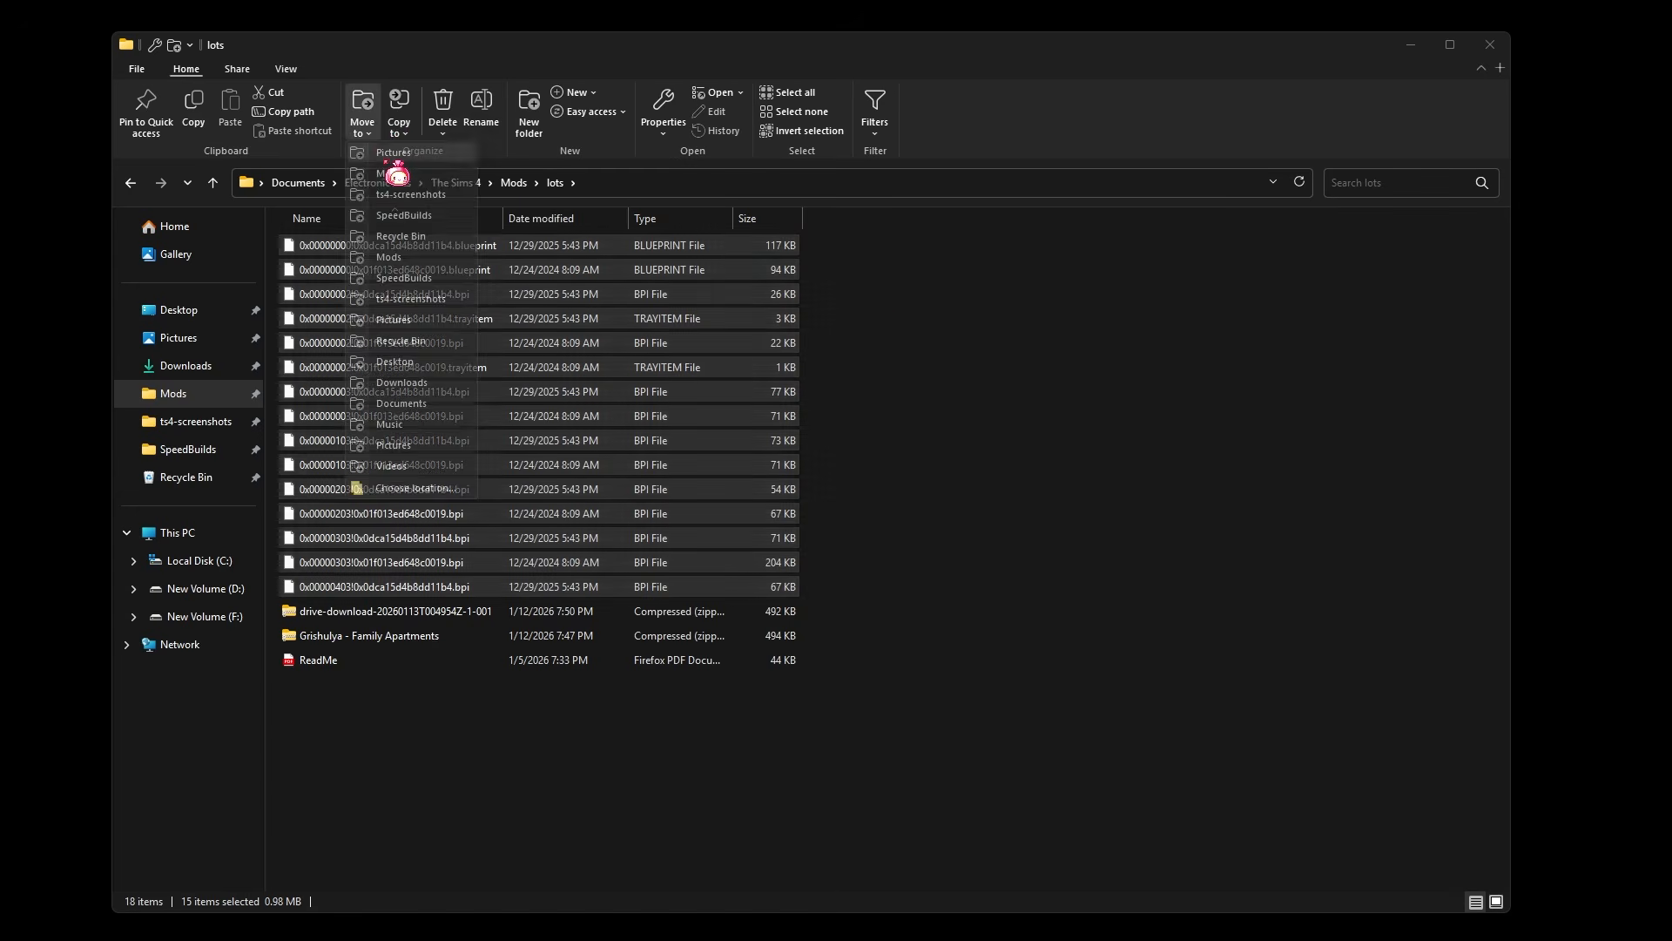
pyautogui.click(433, 489)
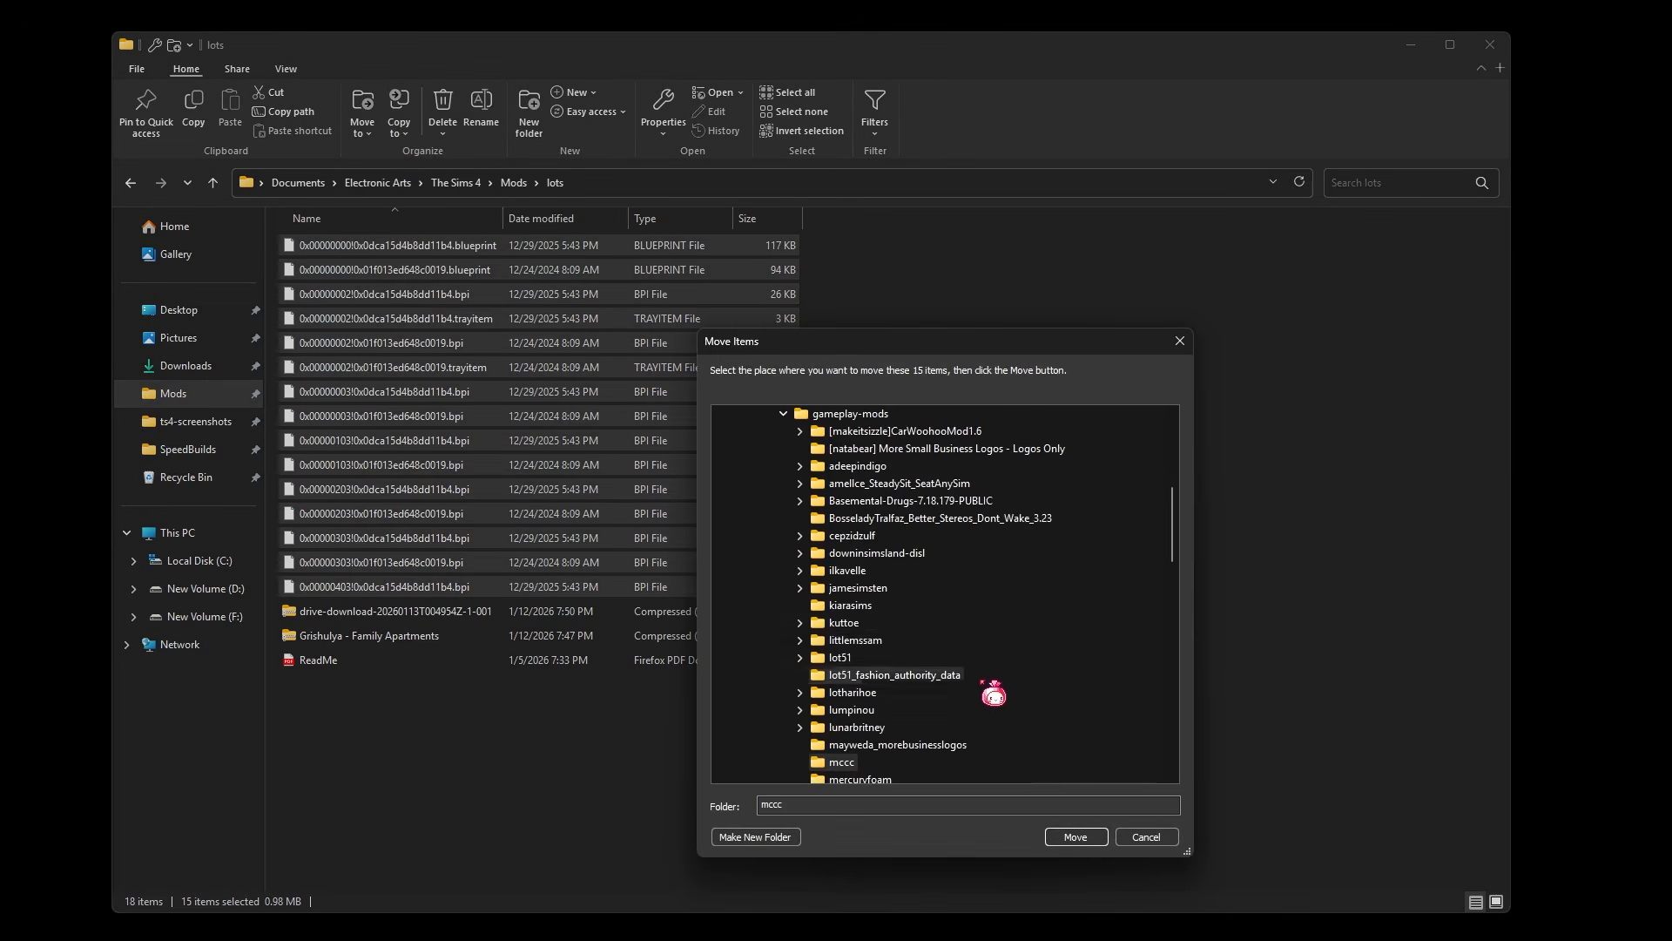
pyautogui.scroll(-7, 1010, 653)
pyautogui.click(806, 728)
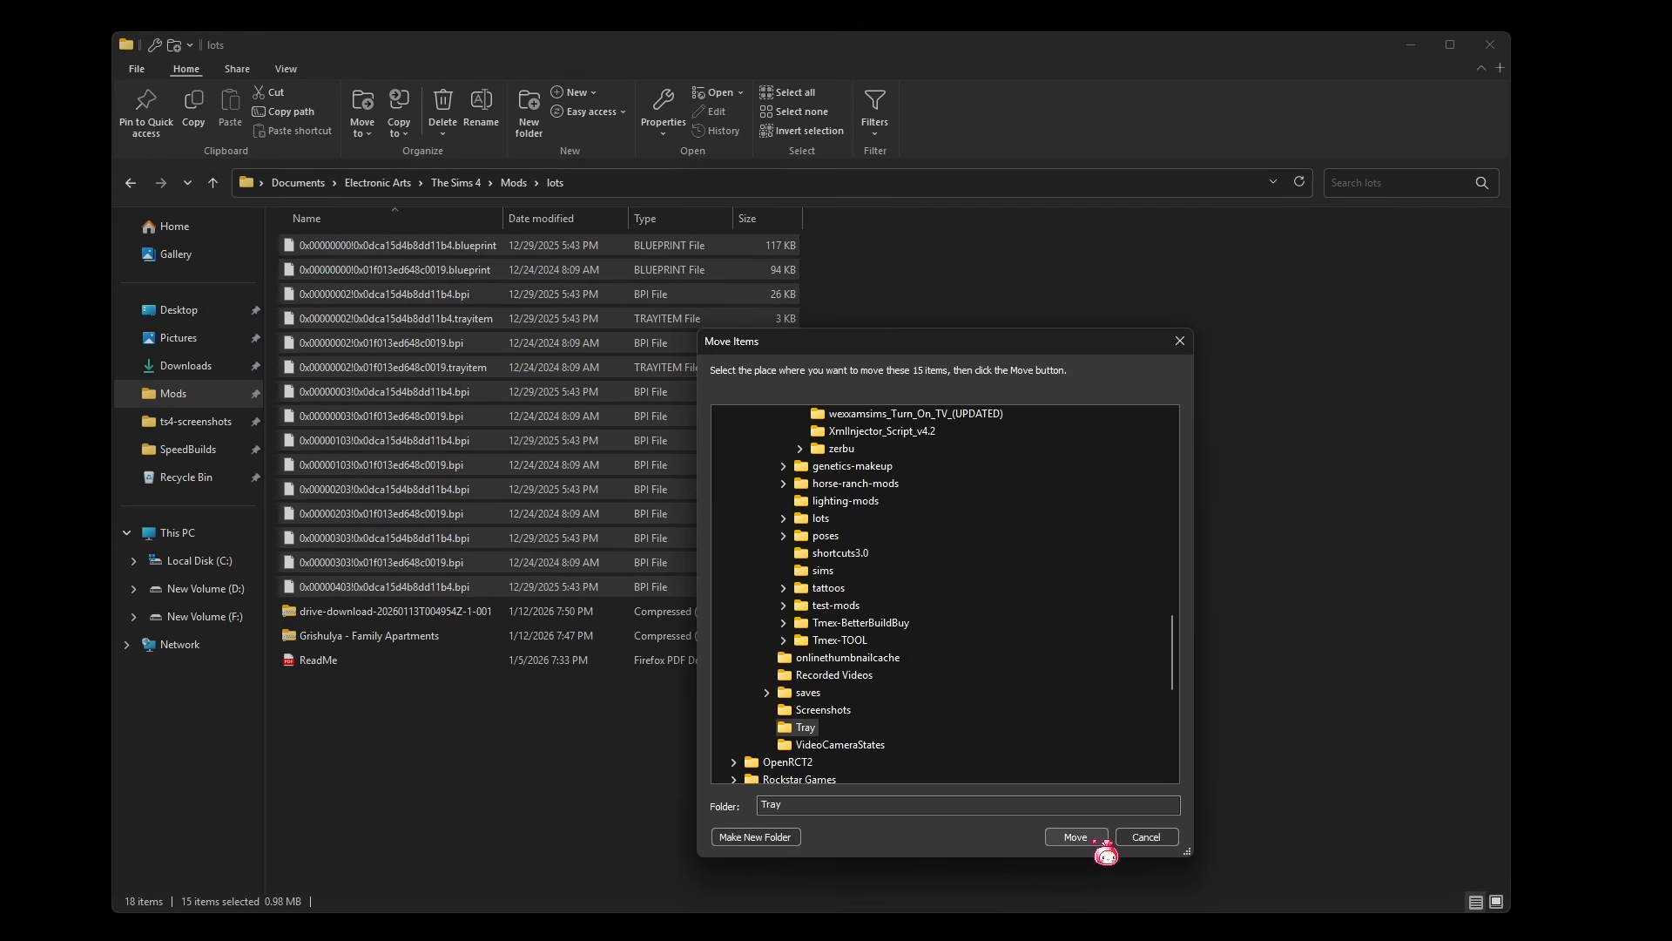
pyautogui.click(1094, 838)
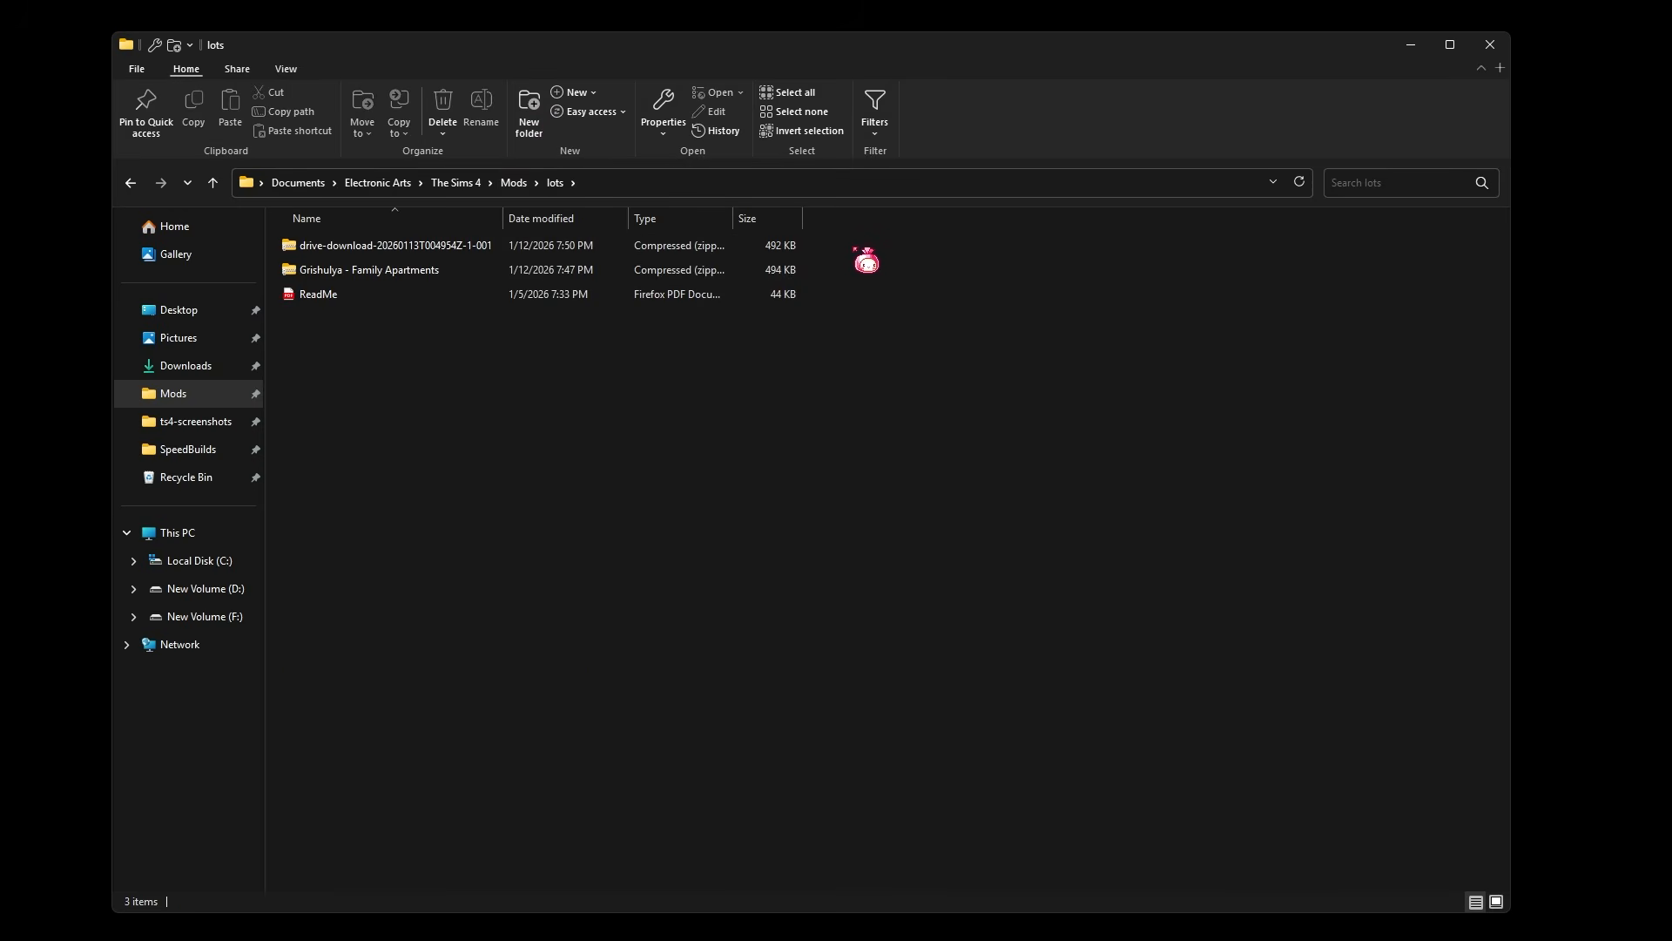
# - Delete the two lot archives and the ReadMe from lots and return to the Mods folder
pyautogui.moveTo(824, 244); pyautogui.dragTo(766, 305)
pyautogui.click(442, 108)
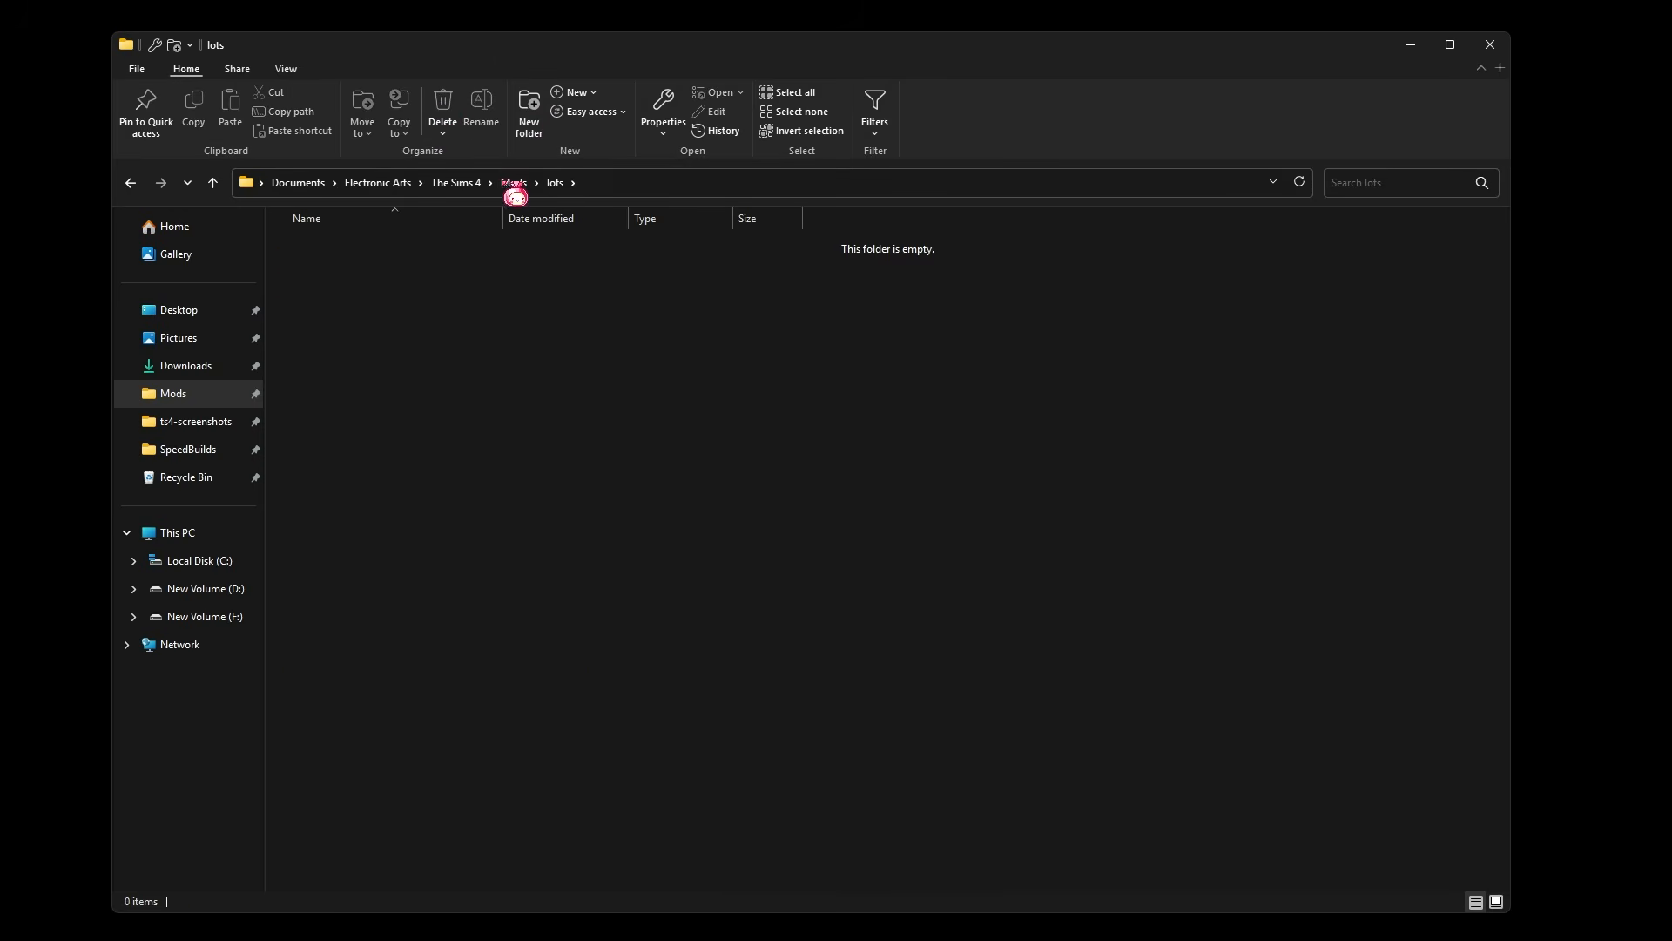
pyautogui.click(515, 183)
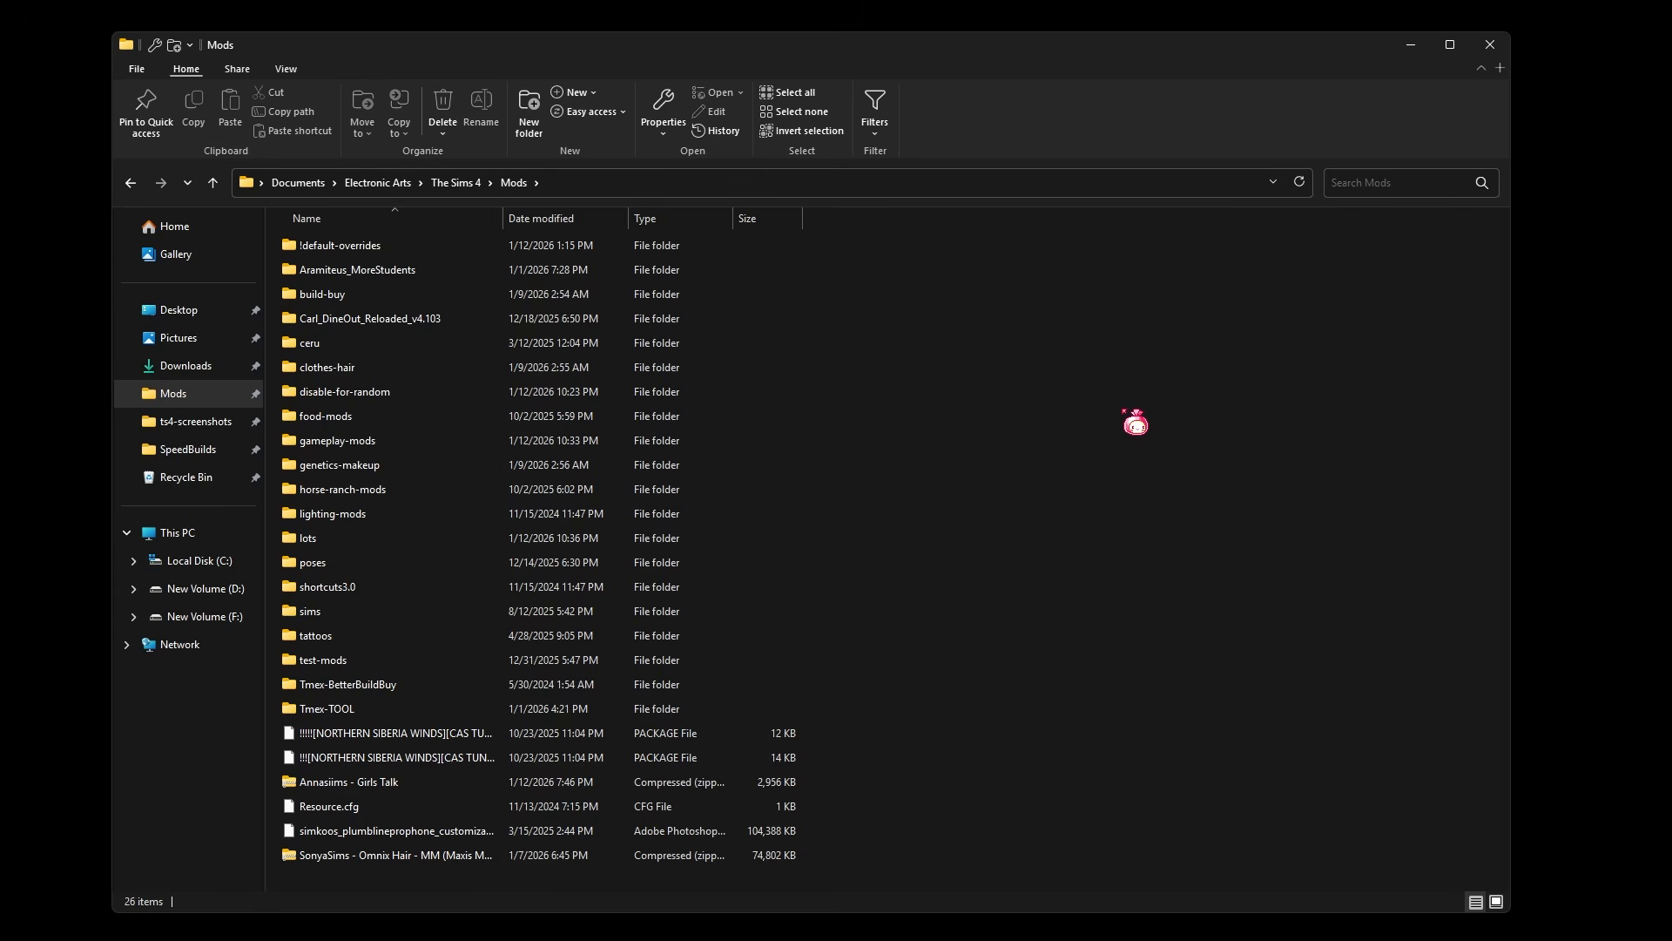
# - Open the test-mods folder and review all the mod folders and loose files being tested
pyautogui.click(680, 664)
pyautogui.doubleClick(683, 671)
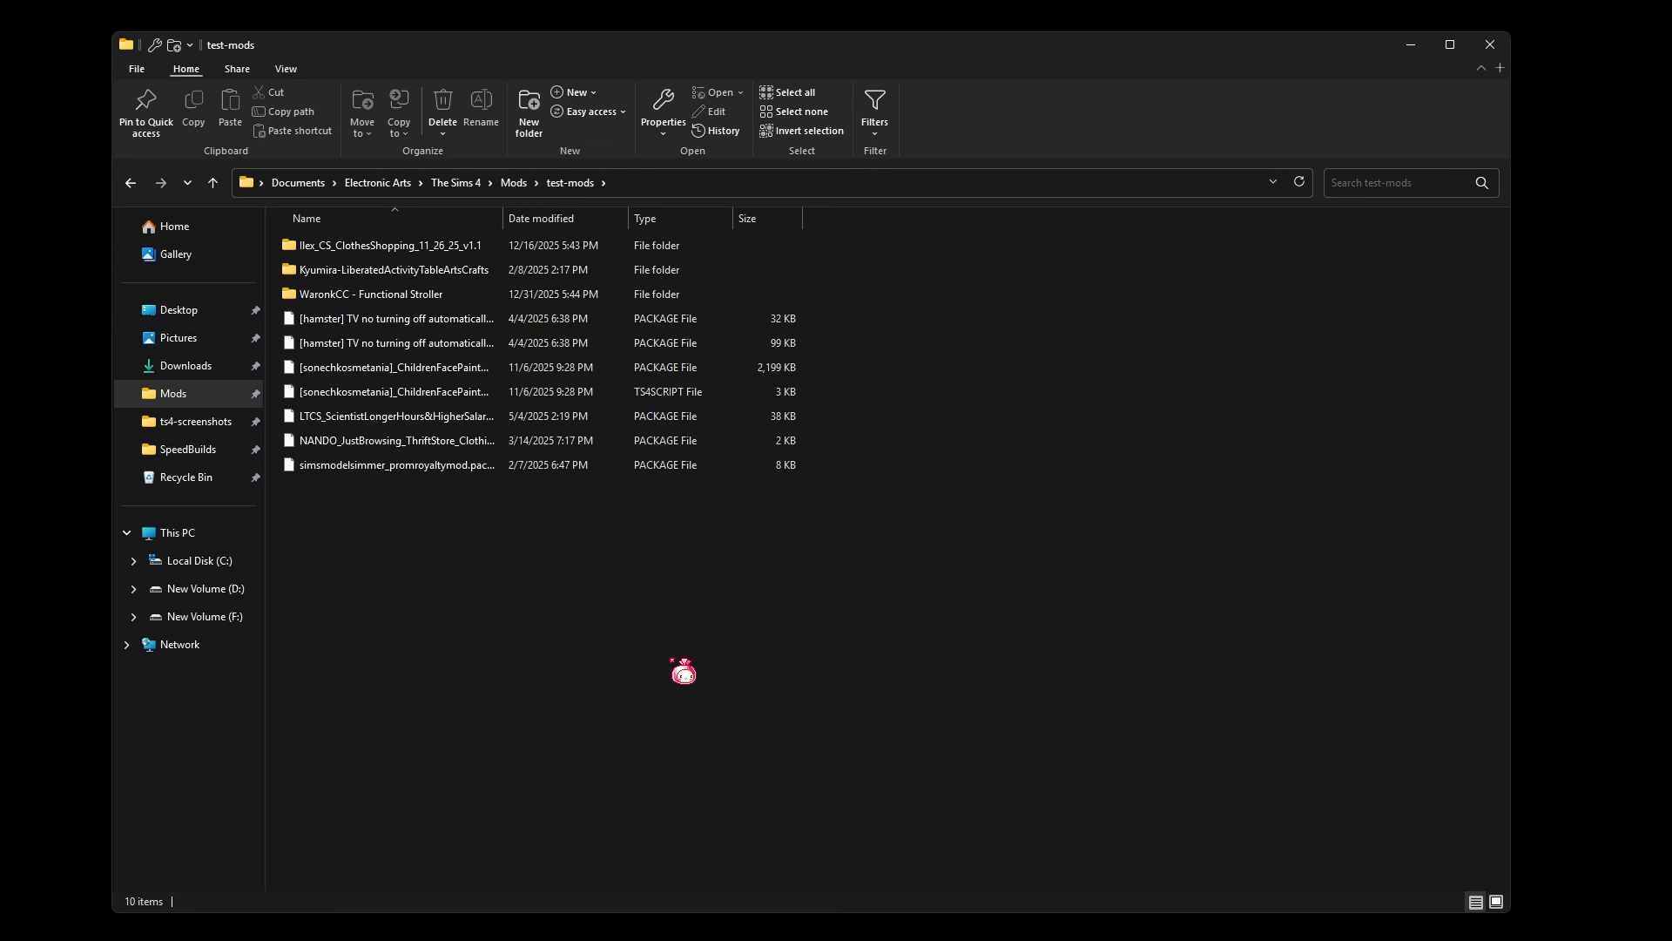
pyautogui.moveTo(517, 620); pyautogui.dragTo(871, 242)
pyautogui.click(1028, 344)
pyautogui.moveTo(820, 609); pyautogui.dragTo(226, 217)
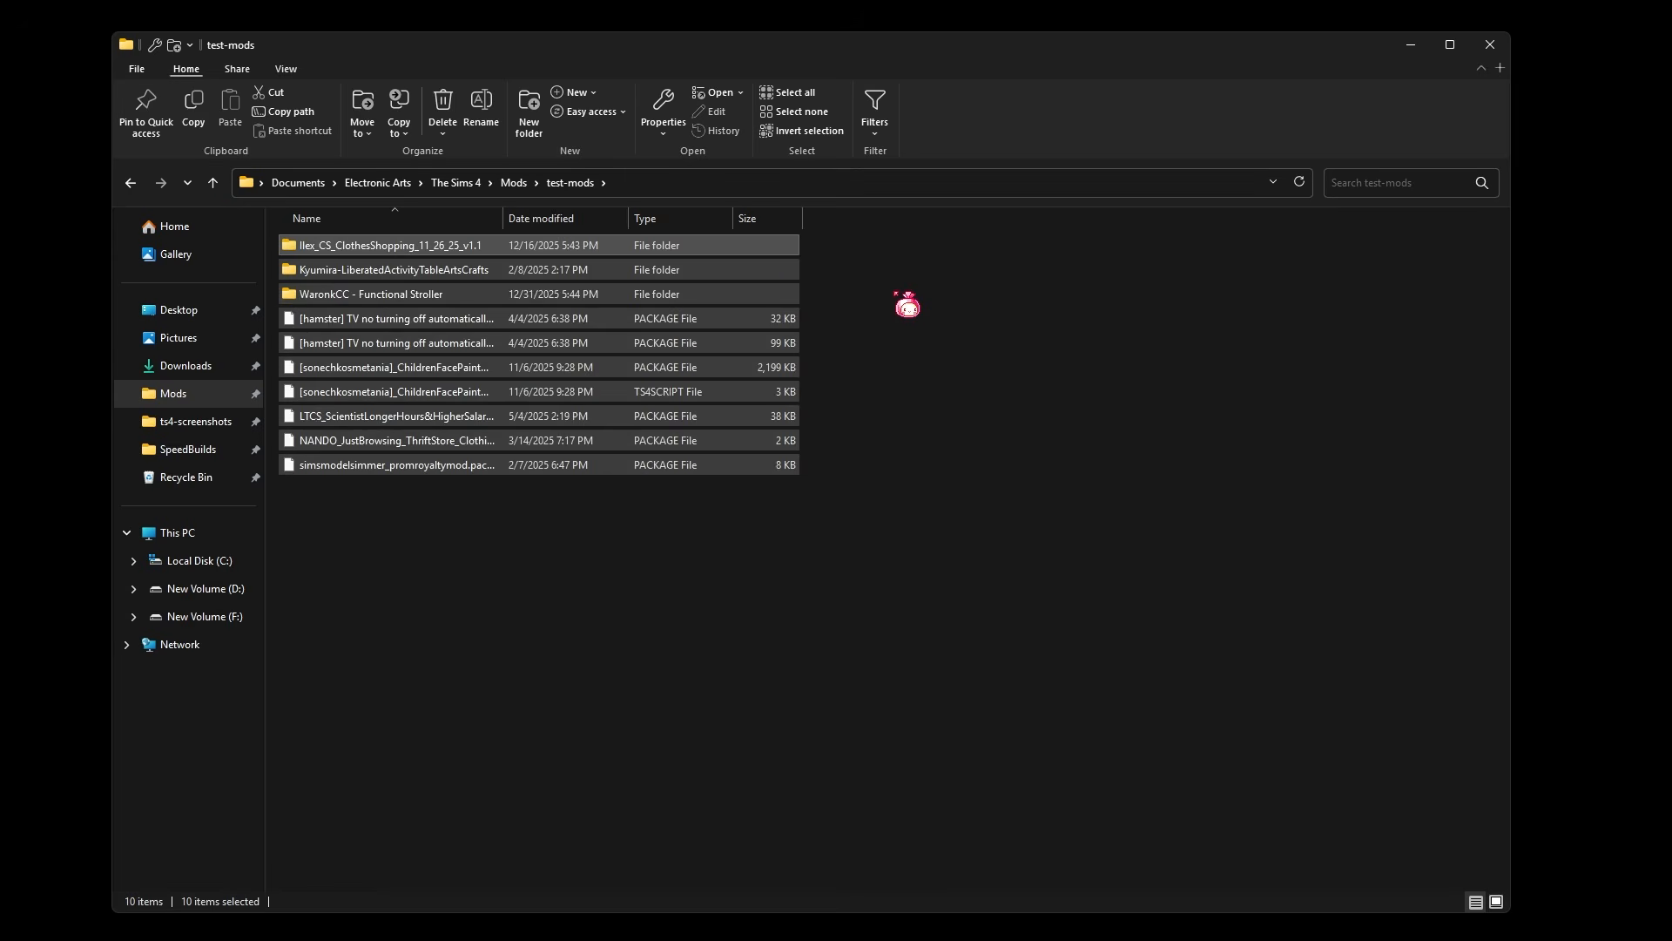
pyautogui.click(907, 304)
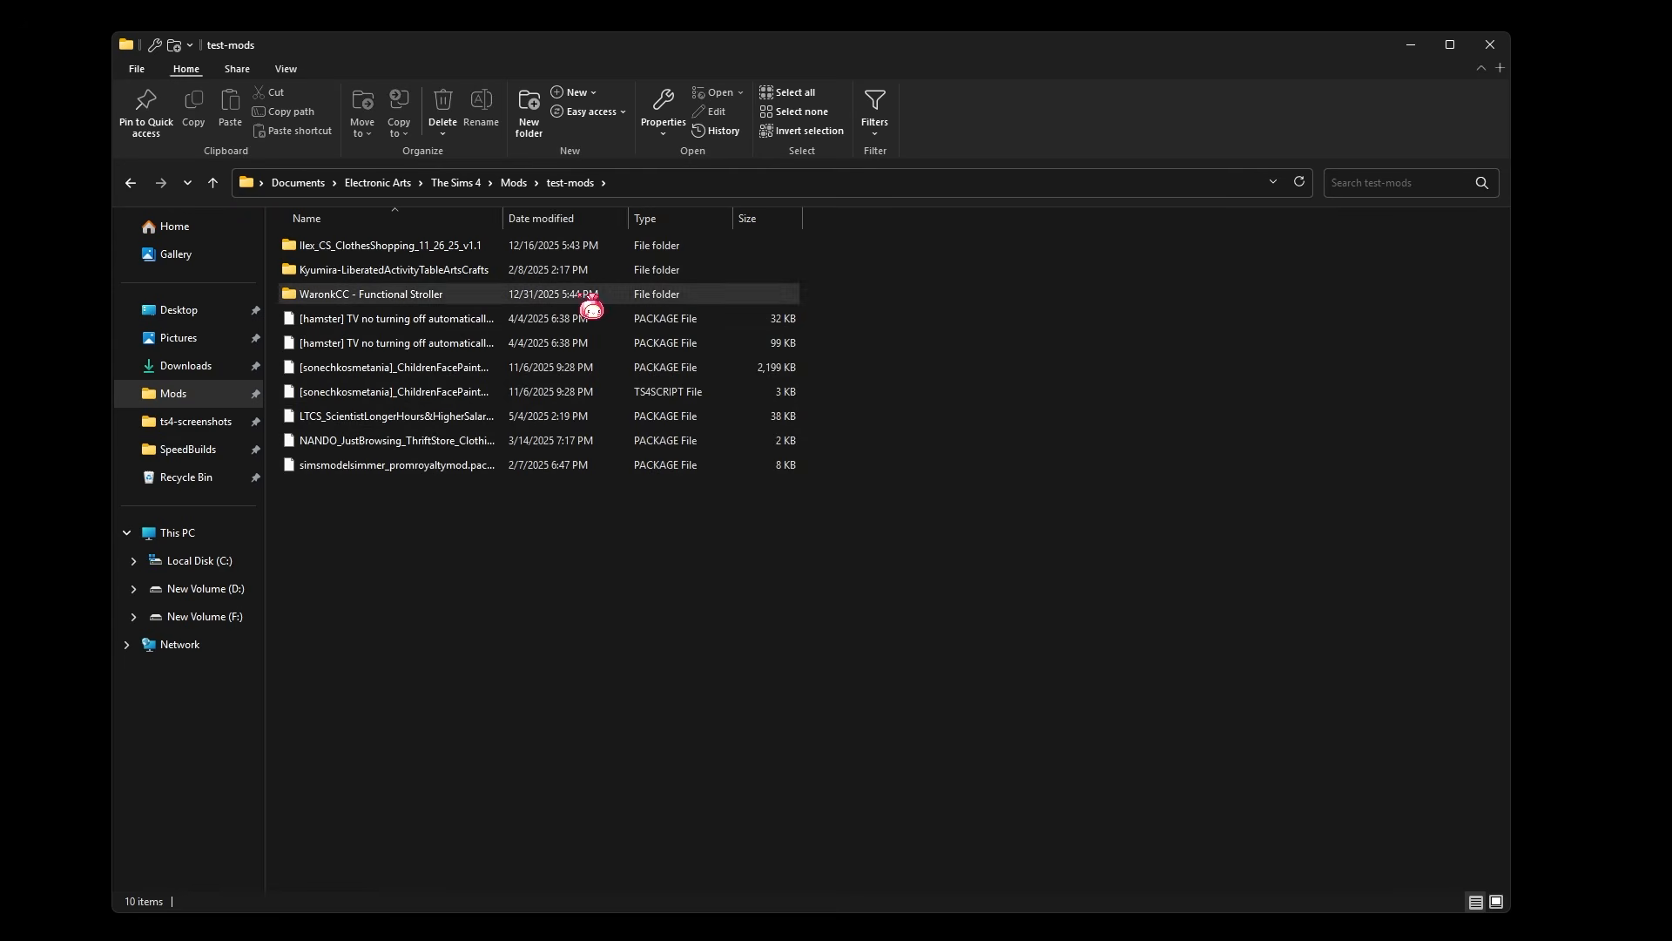
# - Check individual test mods, including the Ilex clothes shopping folder and the LTCS scientist package, and return to the Mods folder
pyautogui.click(449, 251)
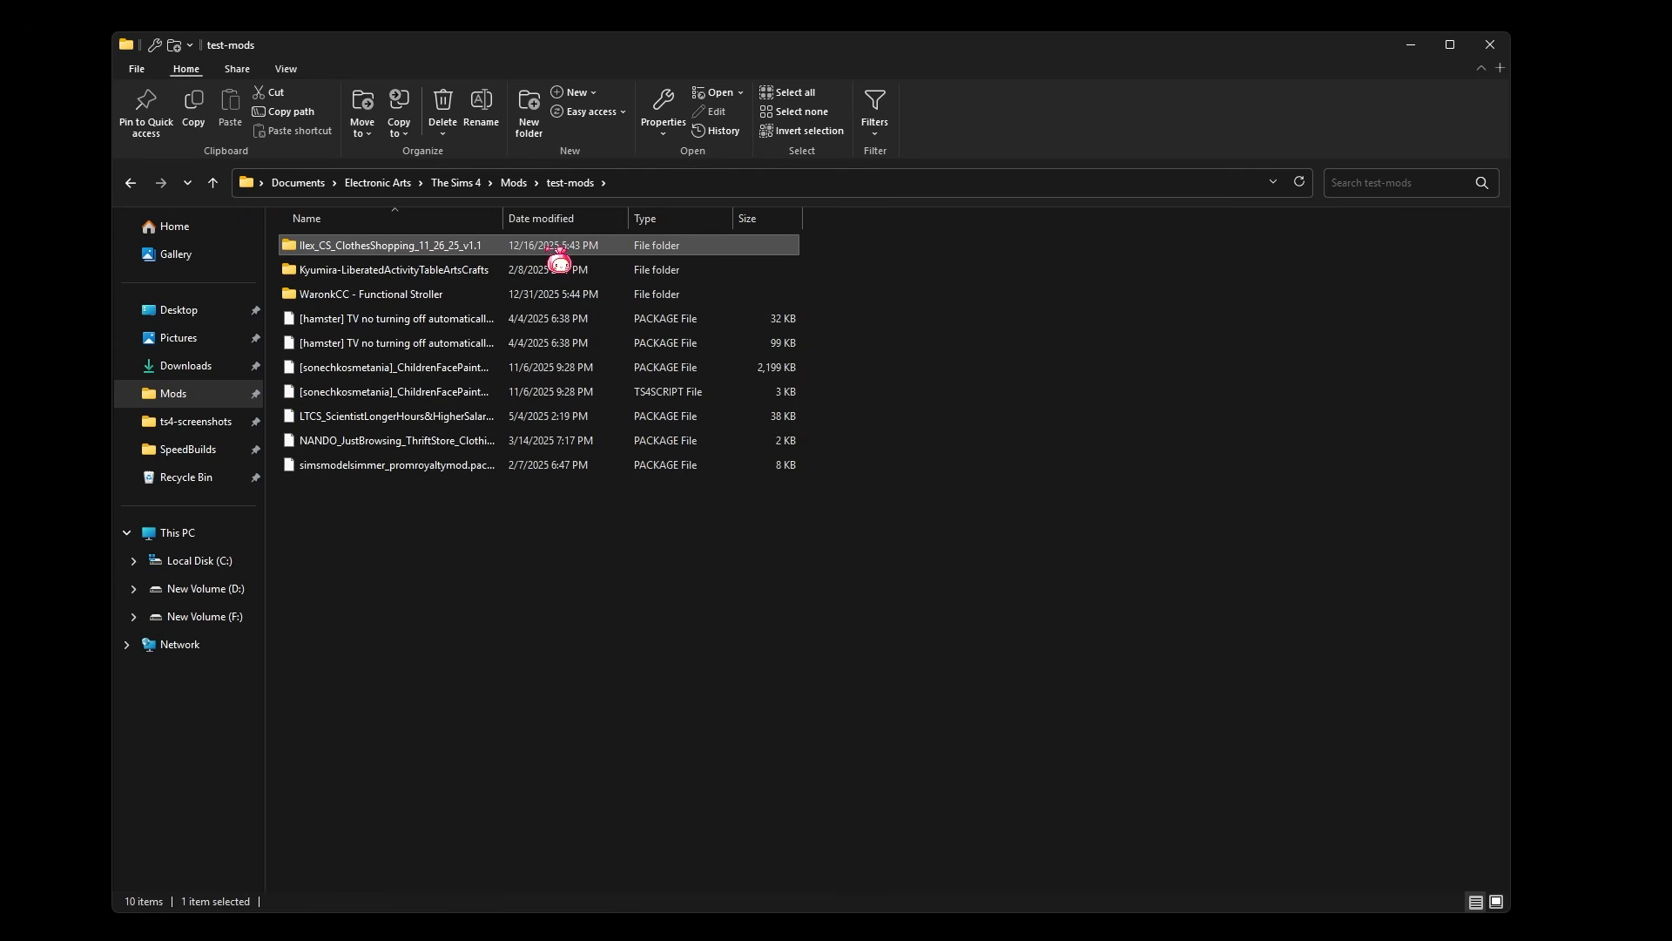
pyautogui.click(1031, 287)
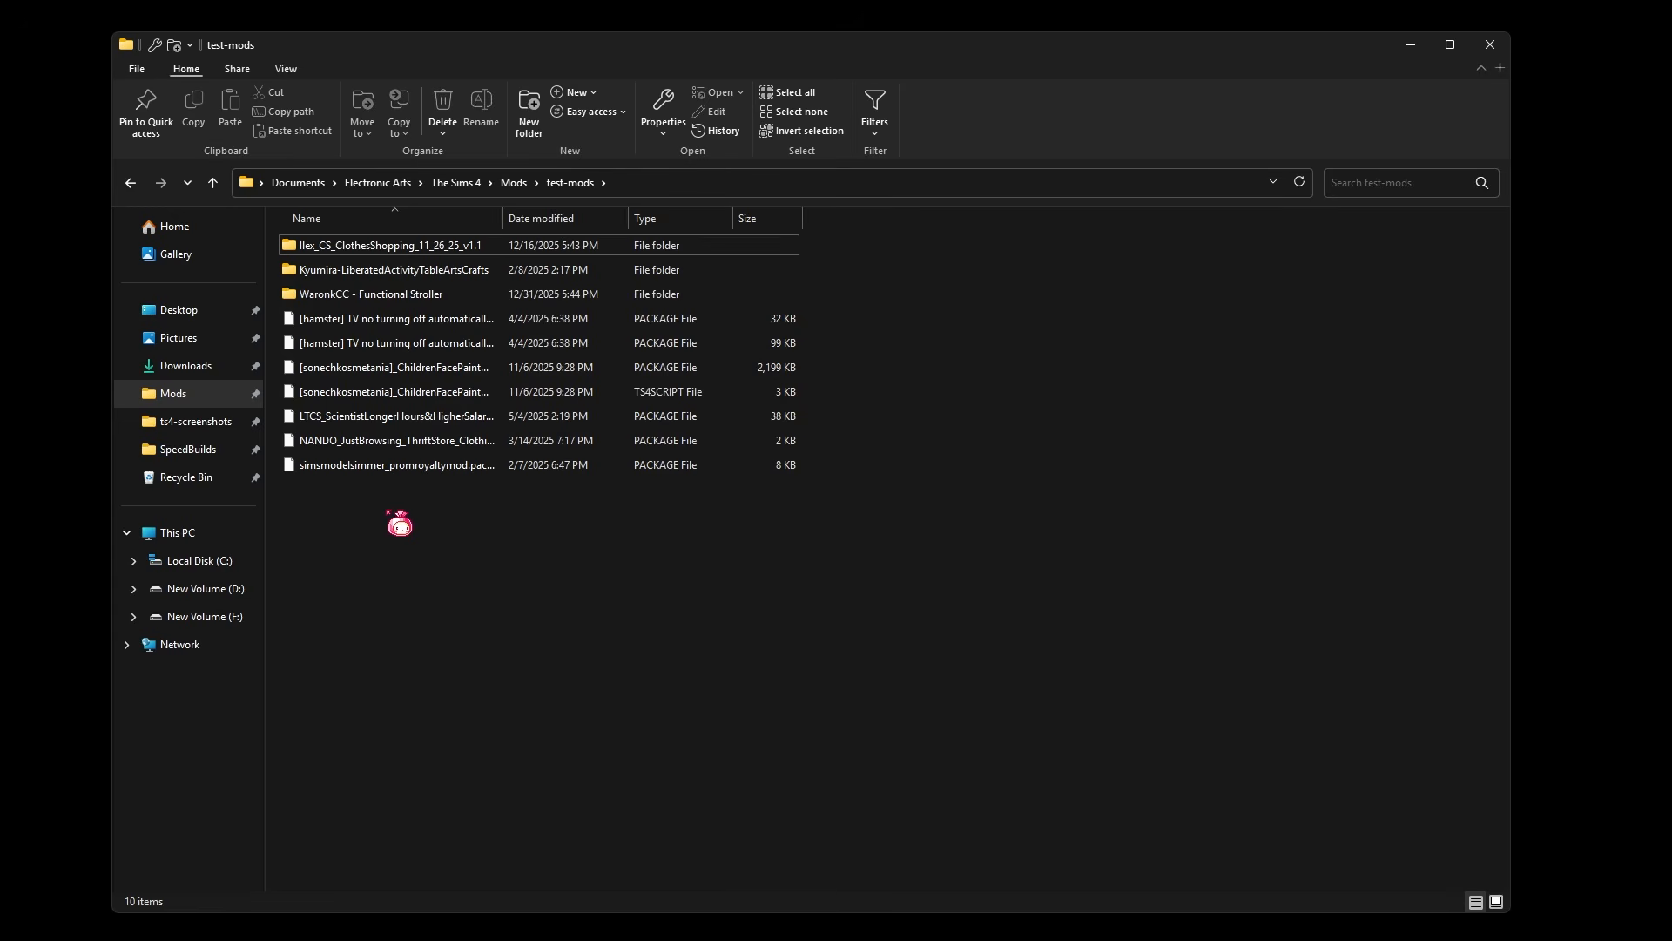
pyautogui.moveTo(389, 513); pyautogui.dragTo(233, 224)
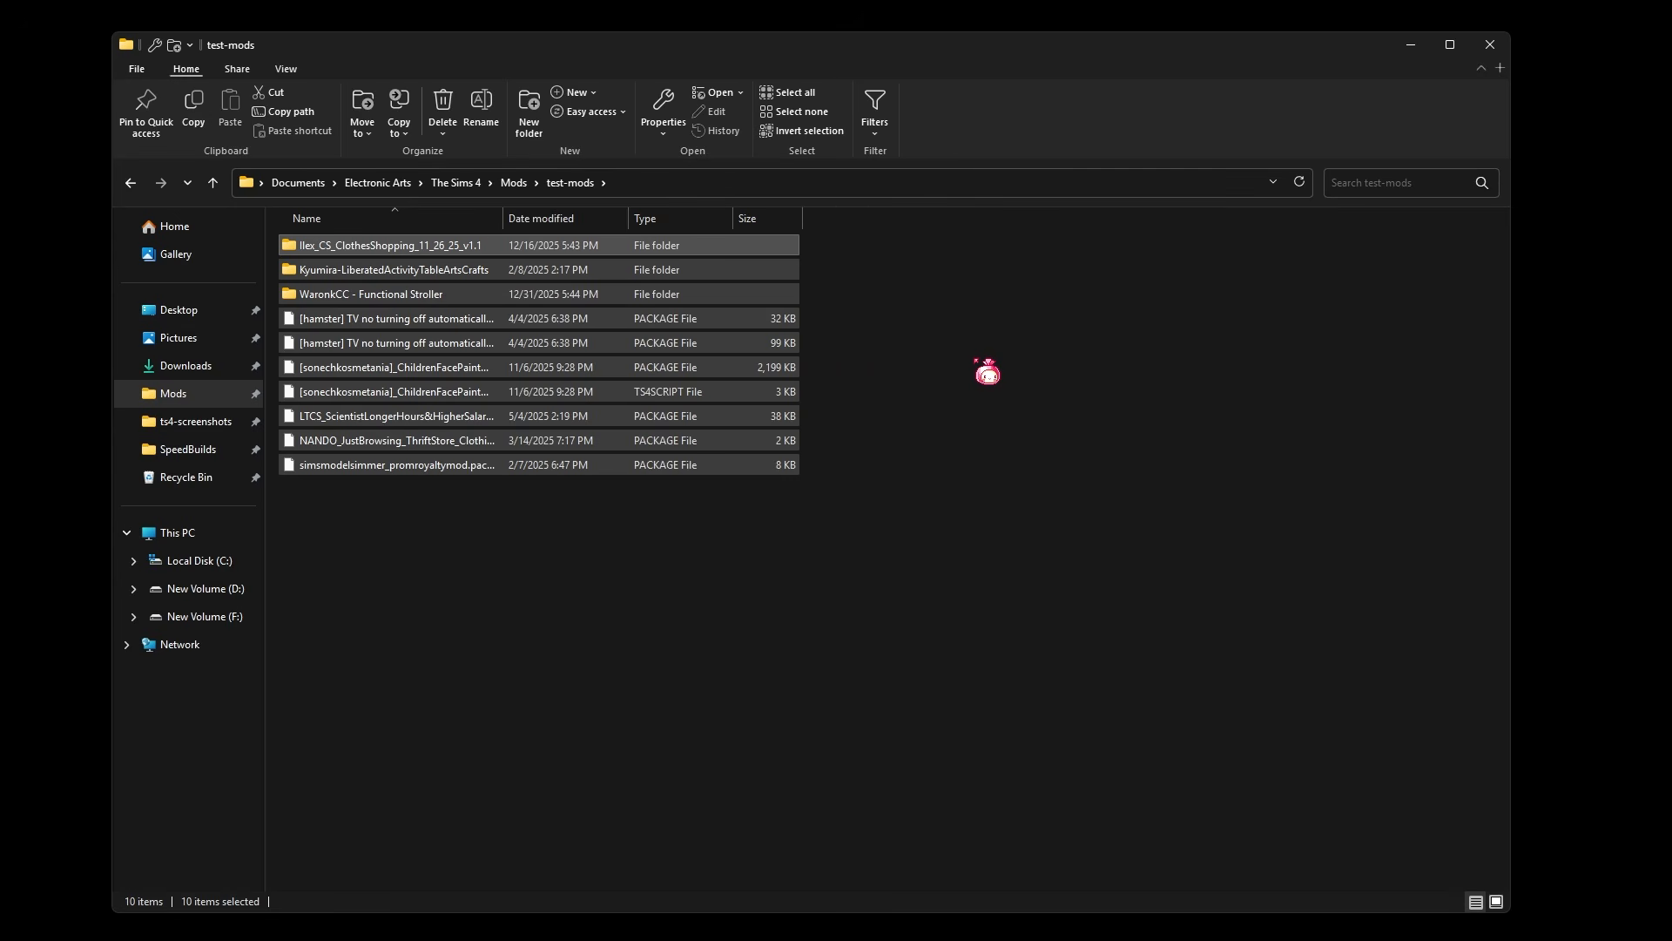
pyautogui.click(977, 361)
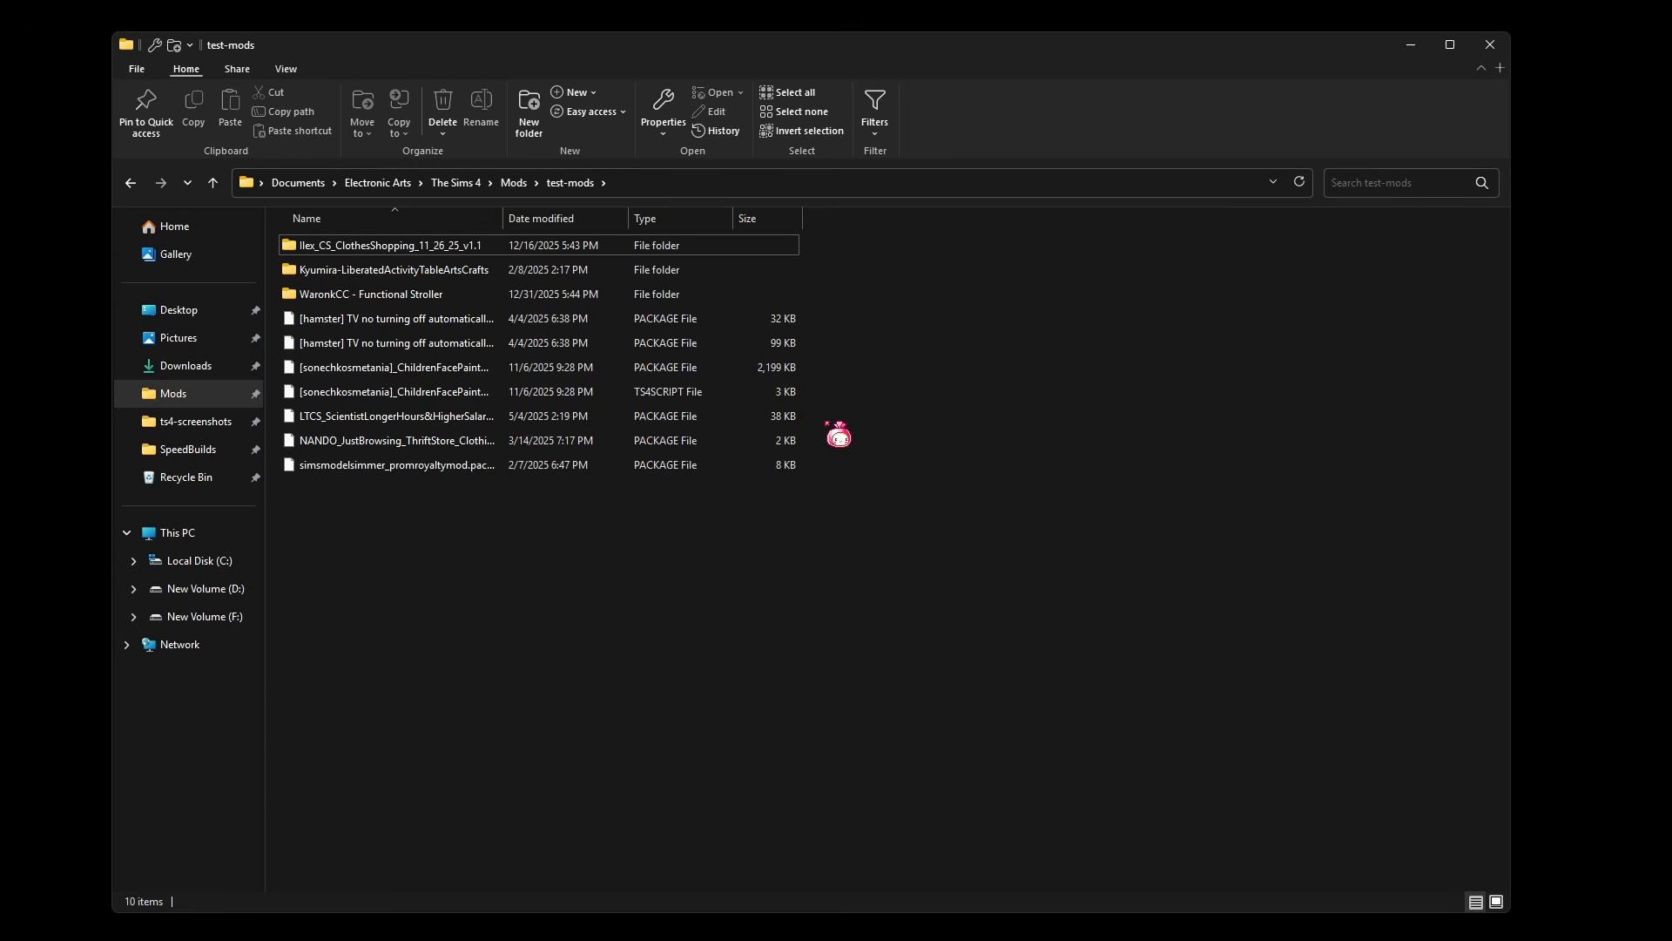
pyautogui.click(362, 418)
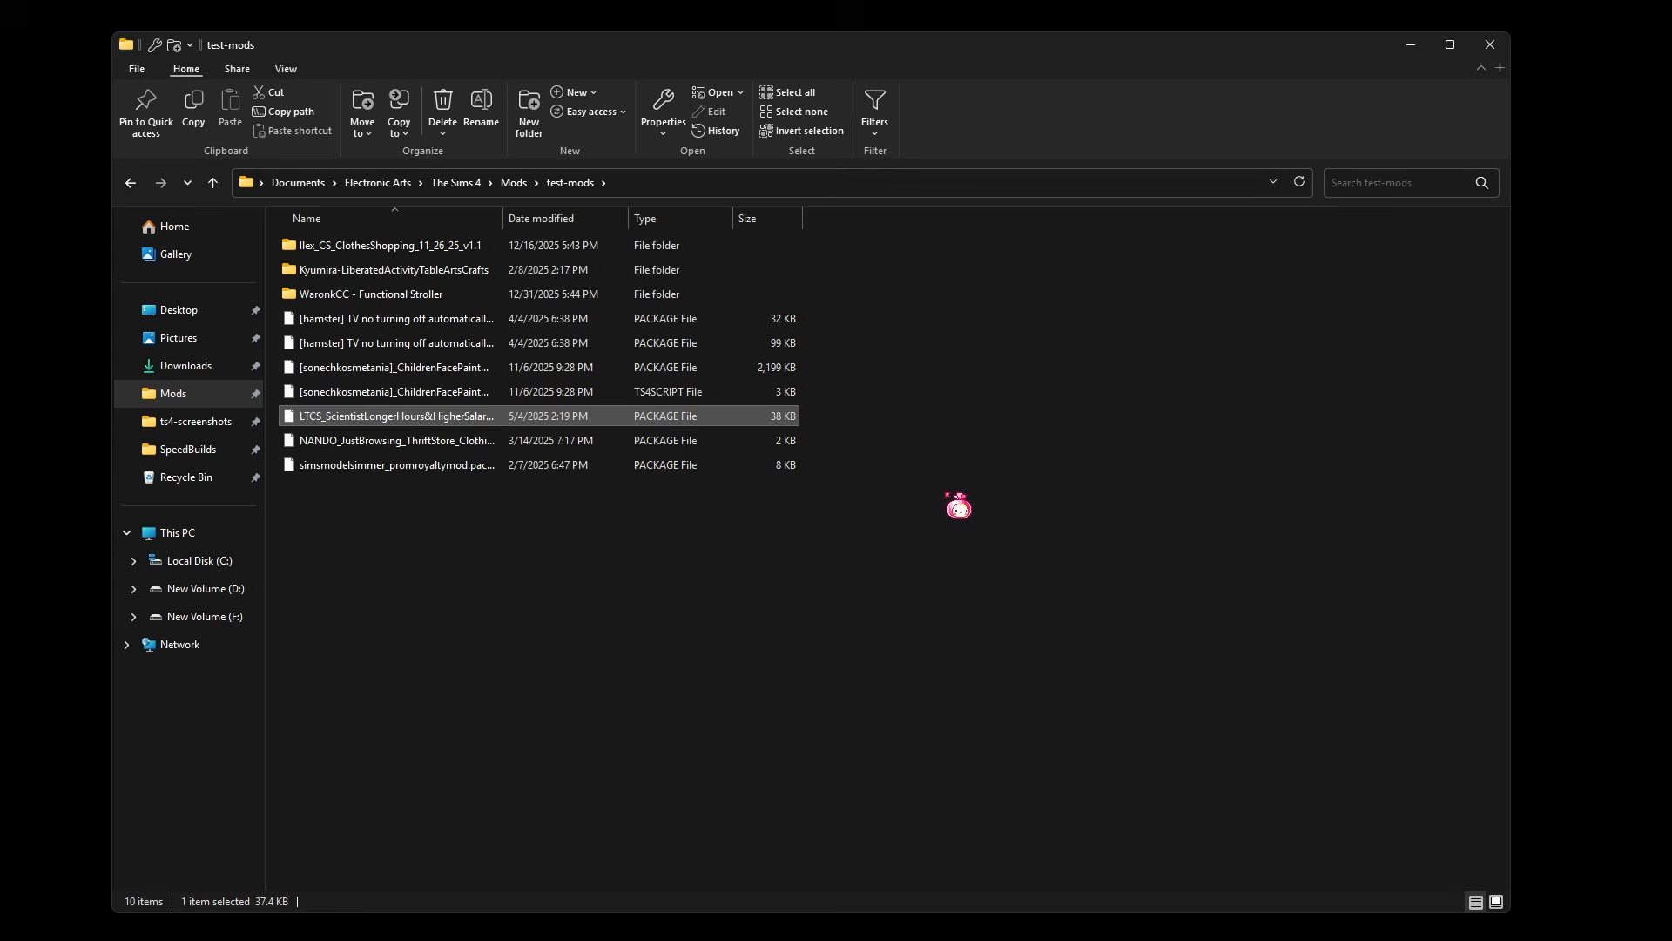
pyautogui.click(955, 493)
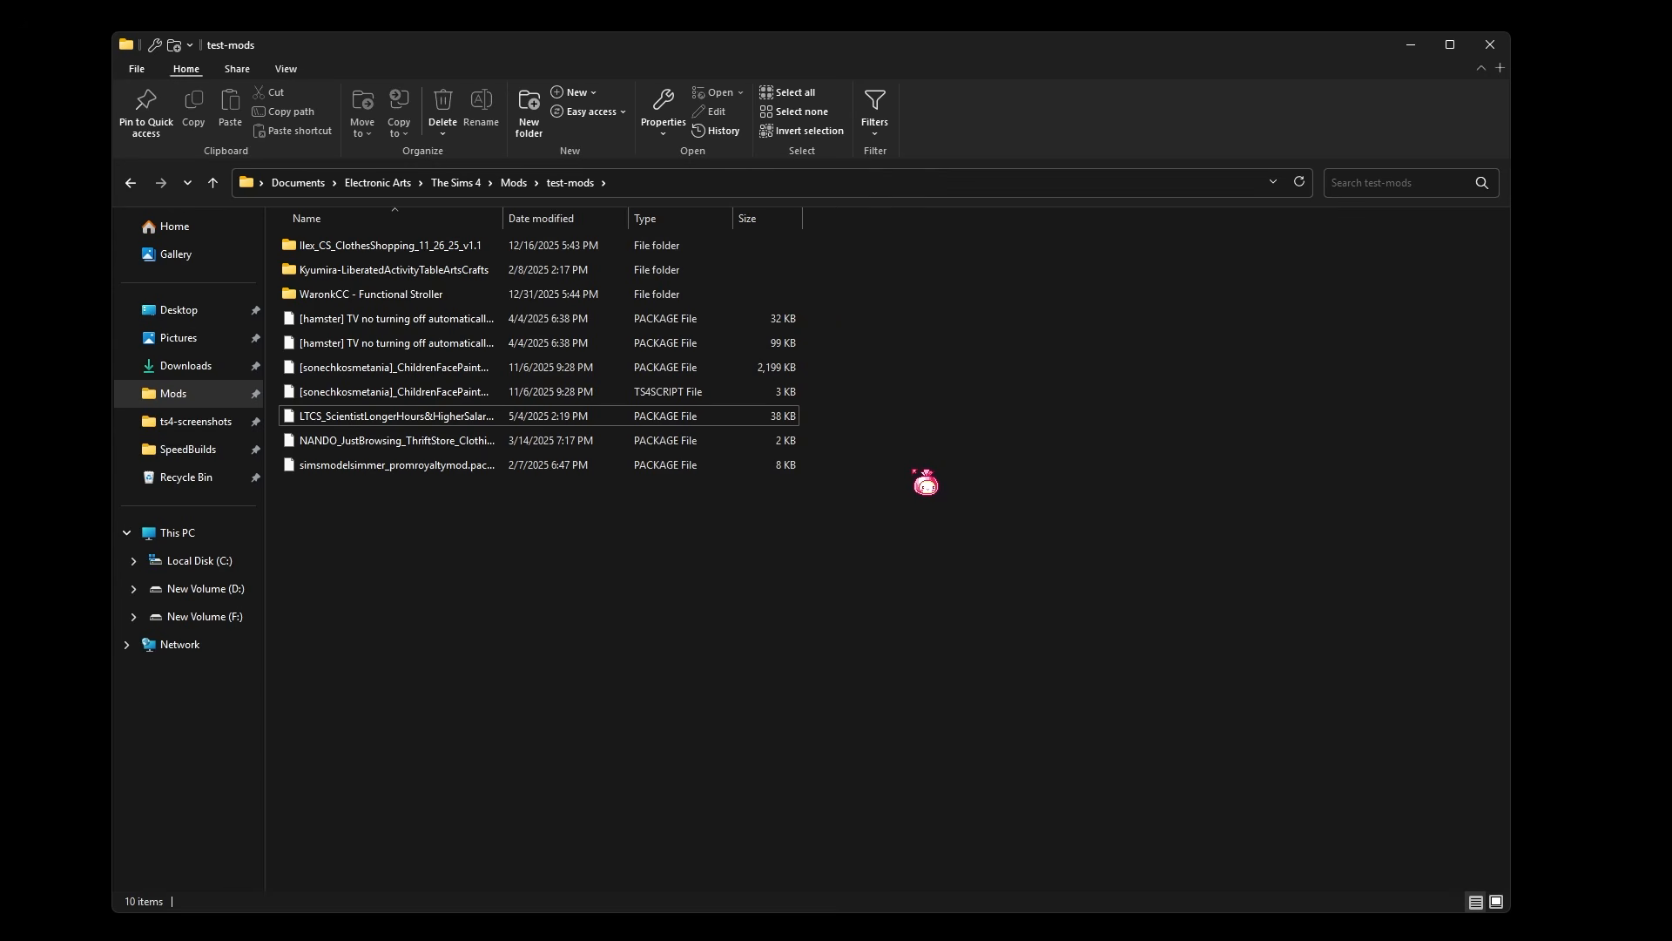
pyautogui.click(514, 182)
pyautogui.click(1037, 470)
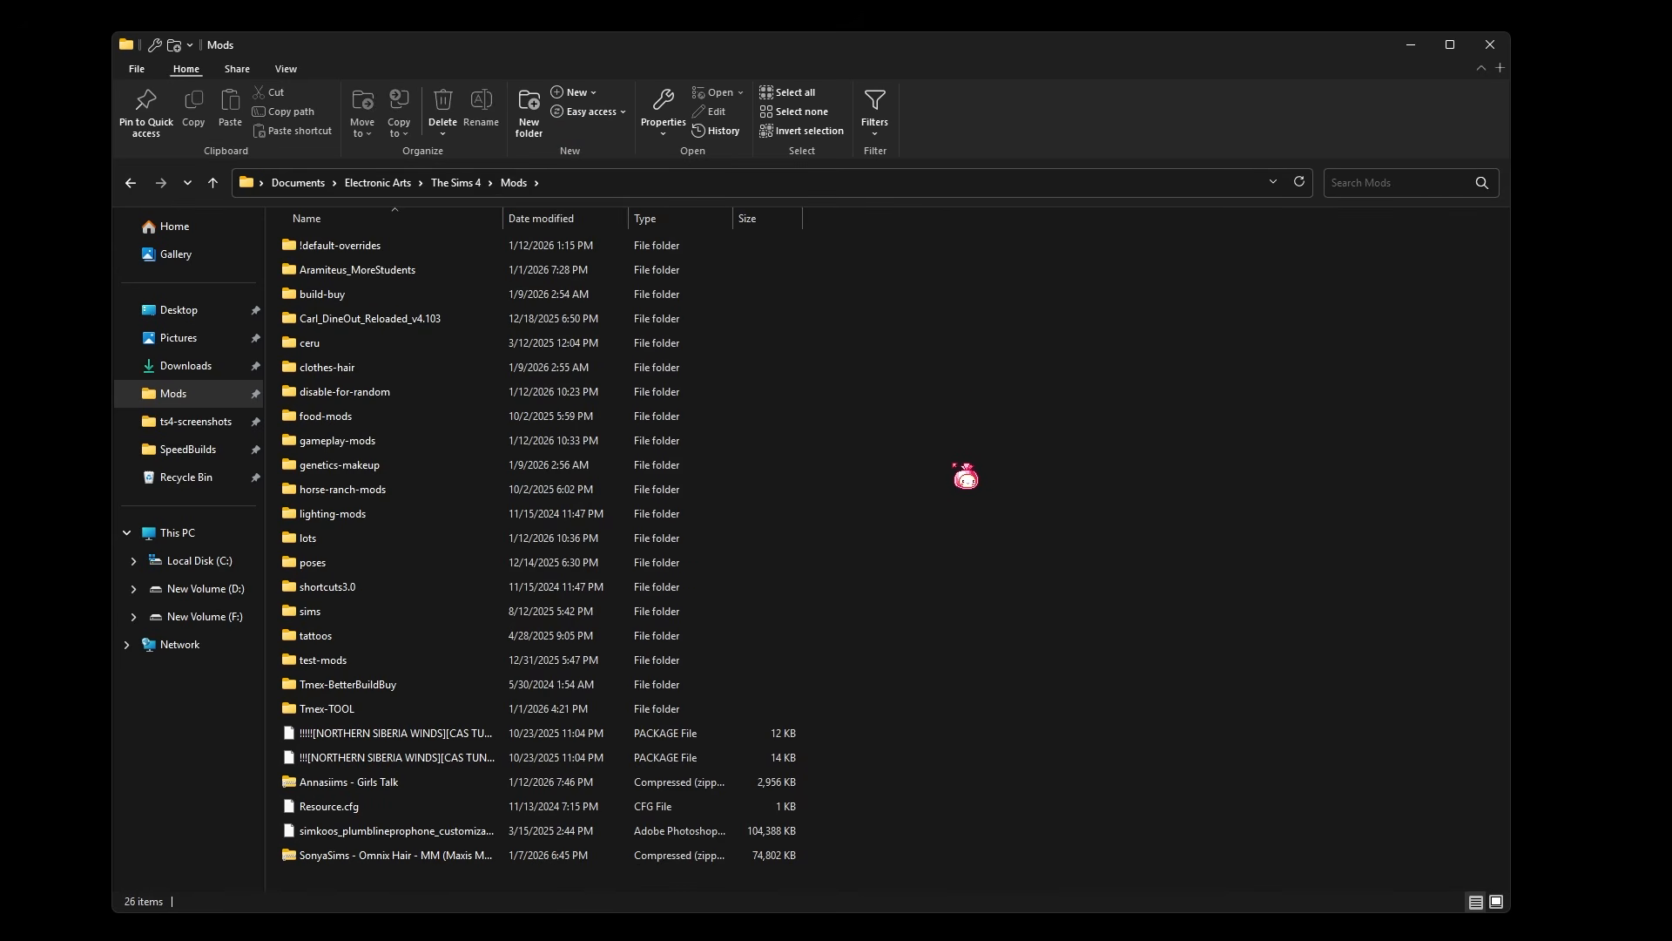